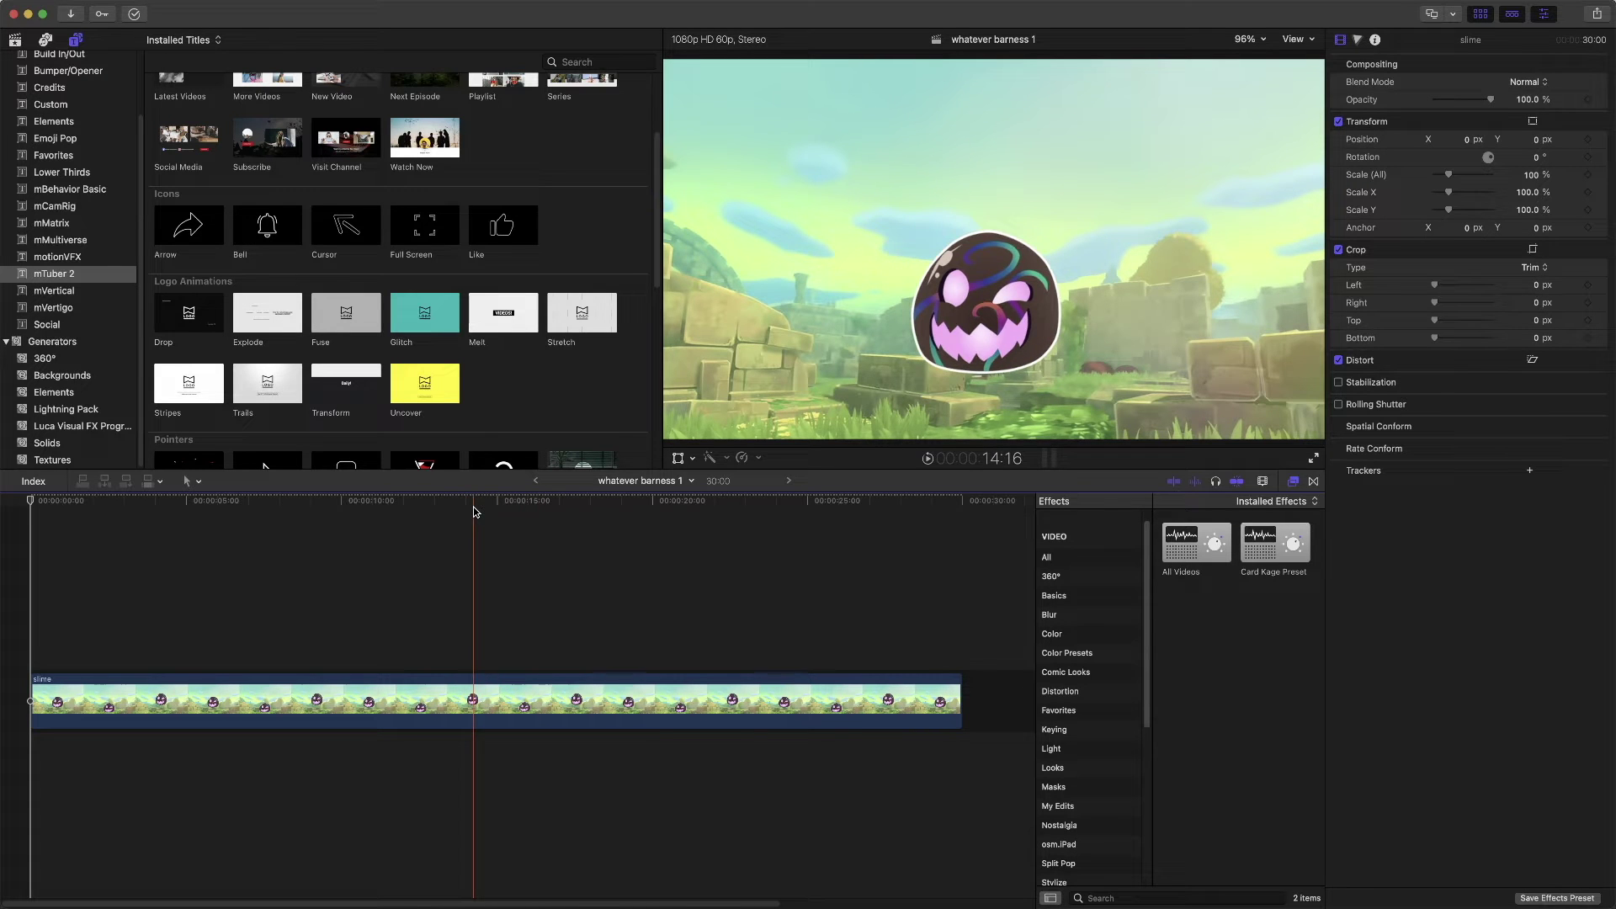
Add the mTuber 2 Stripes background title above the slime clip, starting about 9 seconds in, and park the playhead over it
{"action": "scroll", "coordinate": [500, 386], "scroll_direction": "up", "scroll_amount": 3}
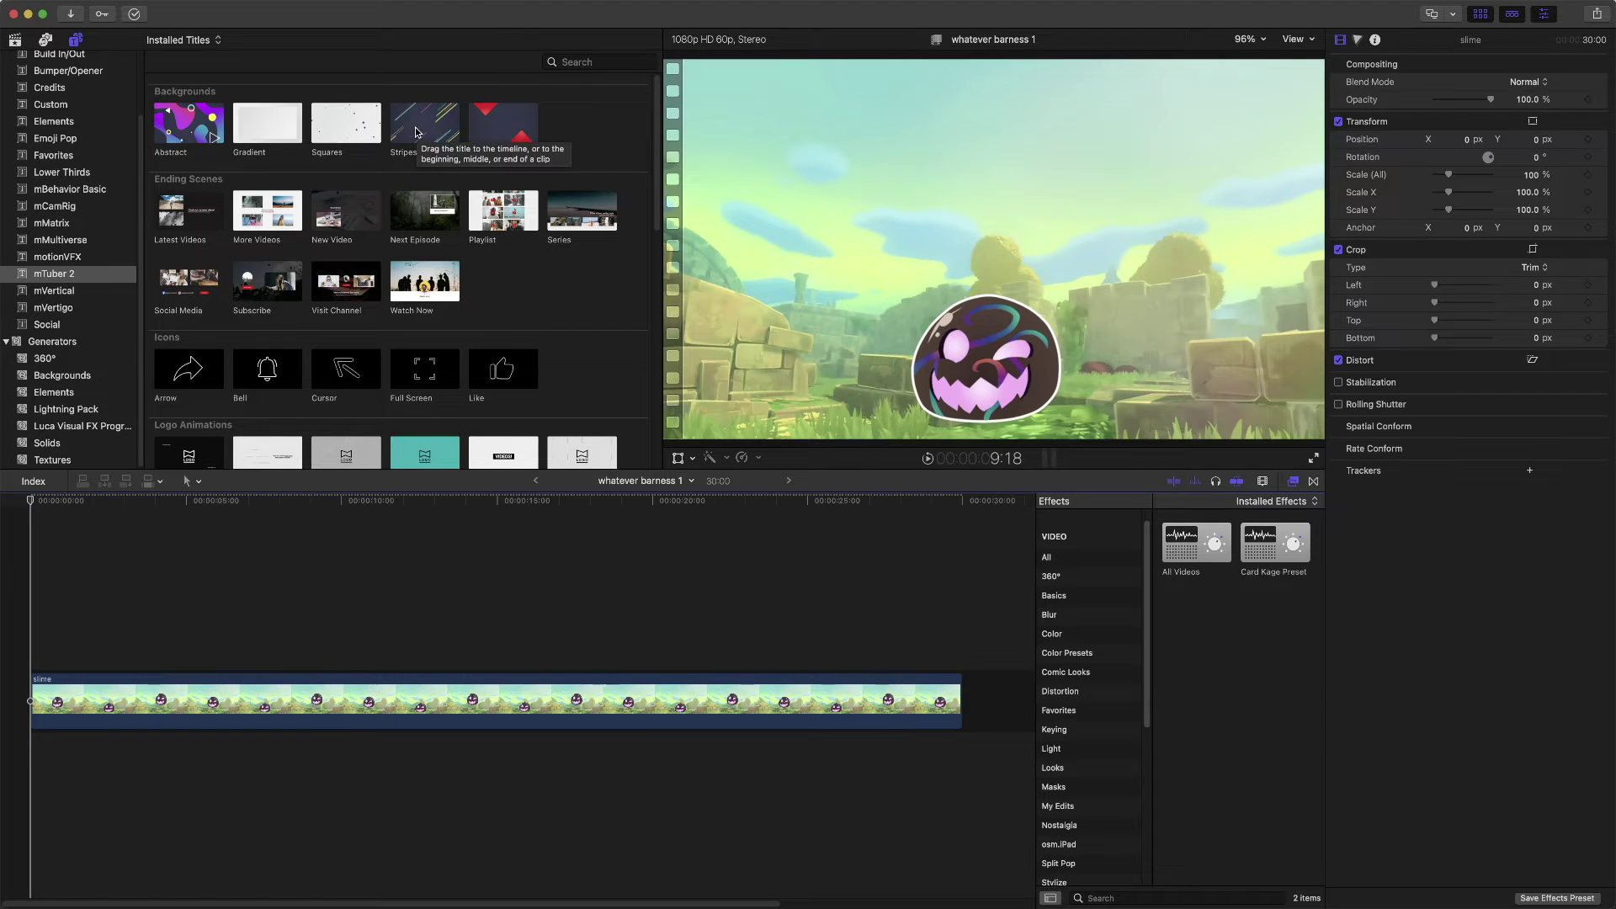
{"action": "left_click_drag", "start_coordinate": [416, 132], "coordinate": [318, 662]}
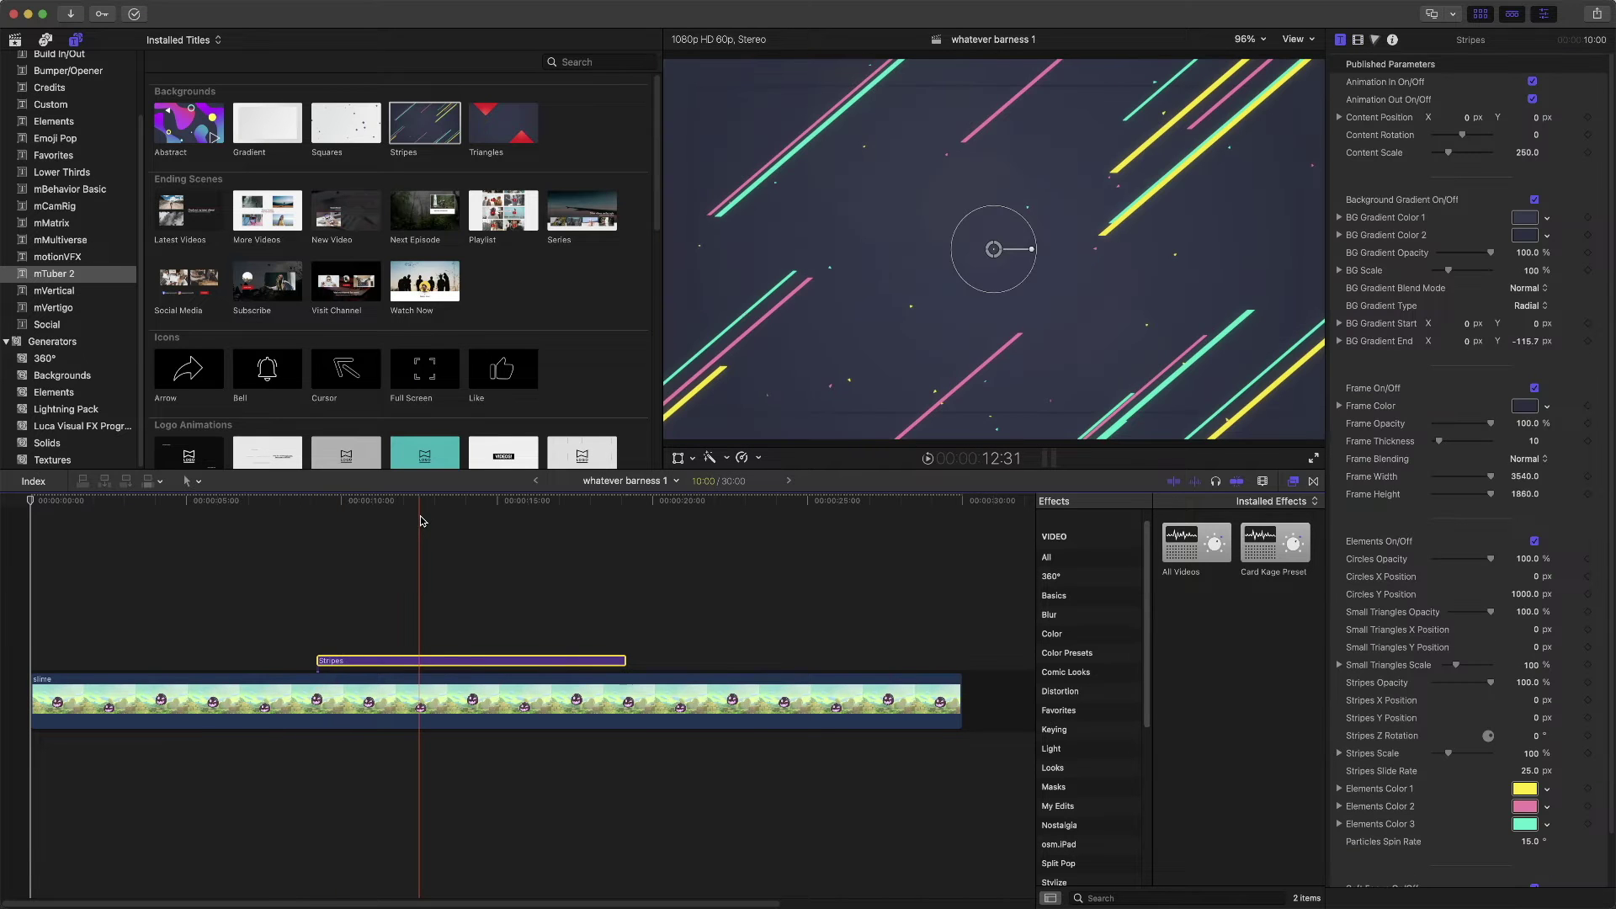
{"action": "left_click", "coordinate": [409, 515]}
{"action": "left_click", "coordinate": [484, 663]}
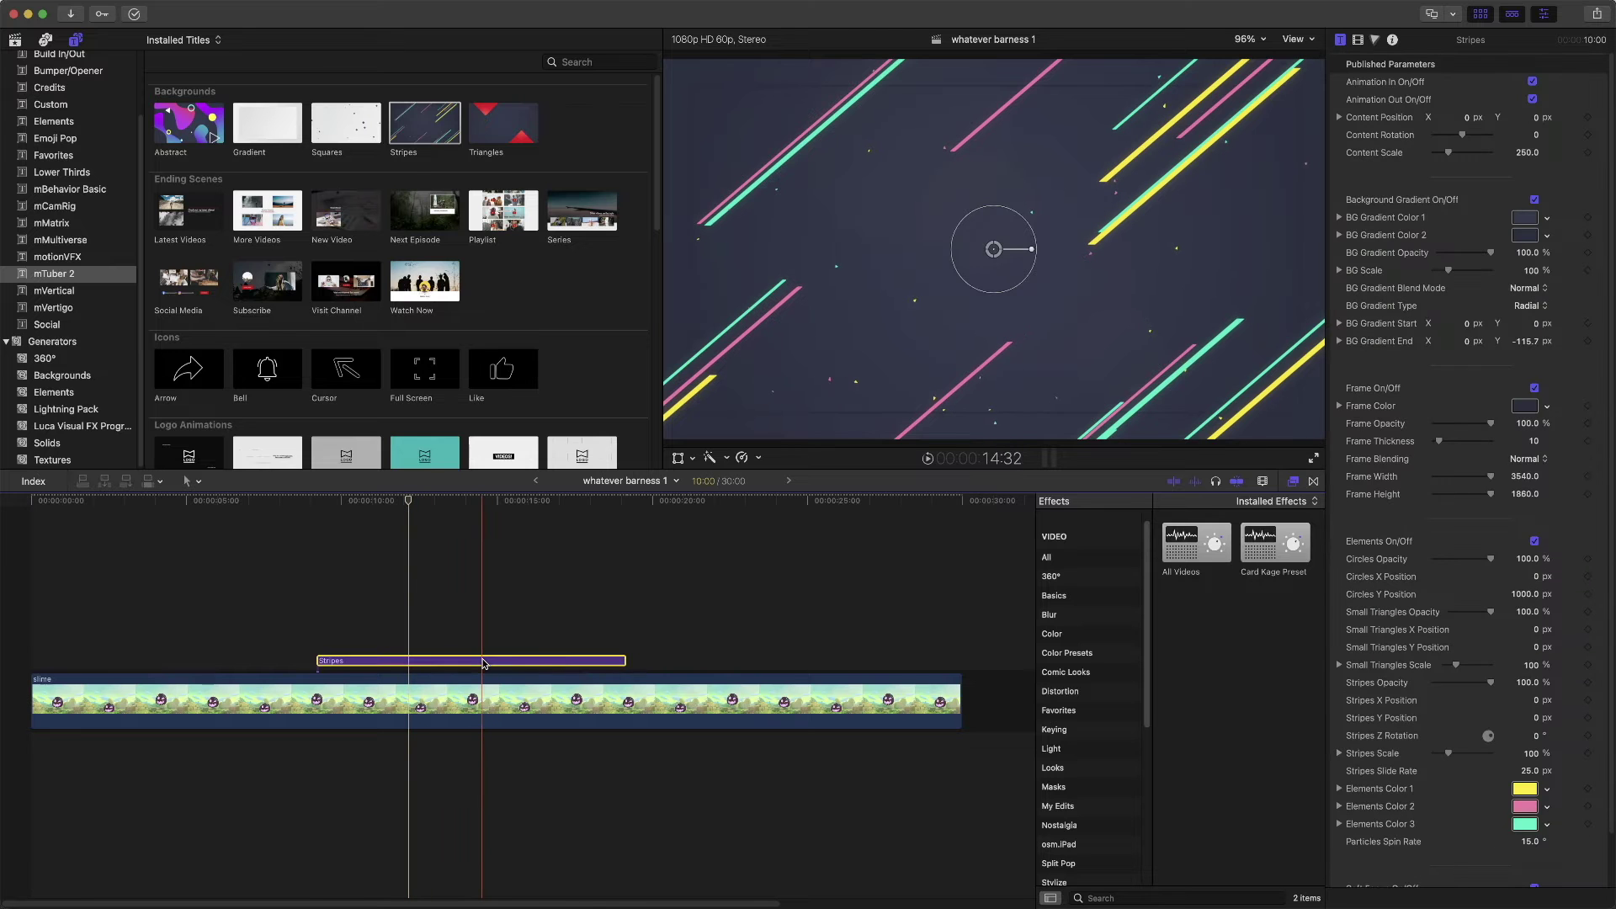
Turn off the background gradient and the frame of the Stripes title so the slime clip shows through
{"action": "left_click", "coordinate": [1533, 201]}
{"action": "left_click", "coordinate": [1532, 201]}
{"action": "left_click", "coordinate": [1533, 201]}
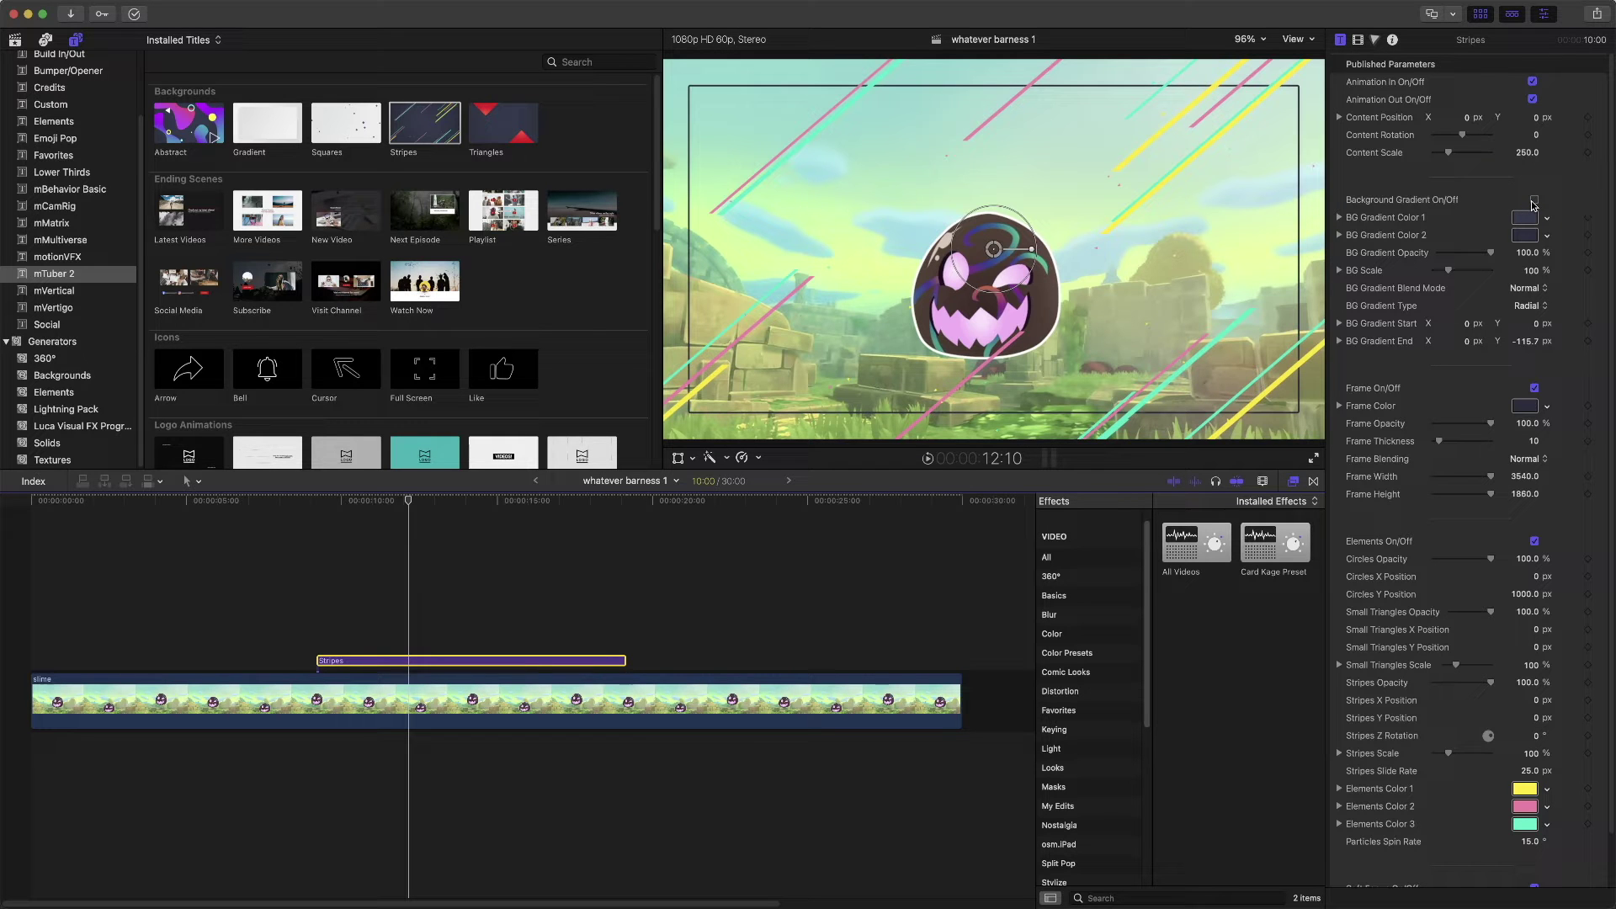
{"action": "left_click", "coordinate": [1534, 201]}
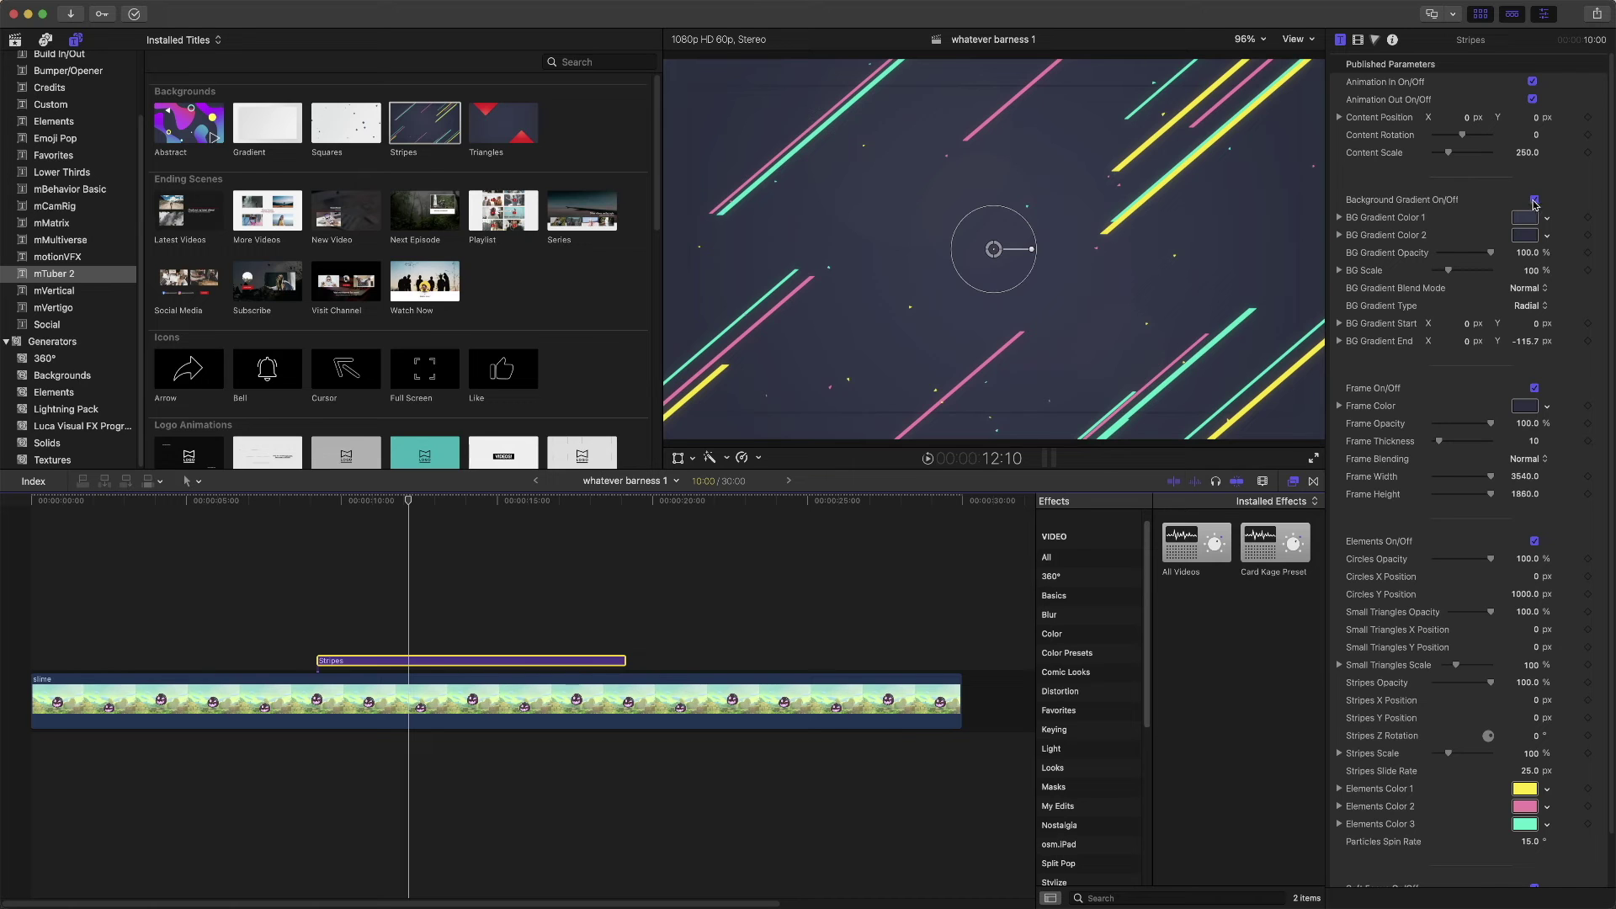
{"action": "left_click", "coordinate": [1533, 201]}
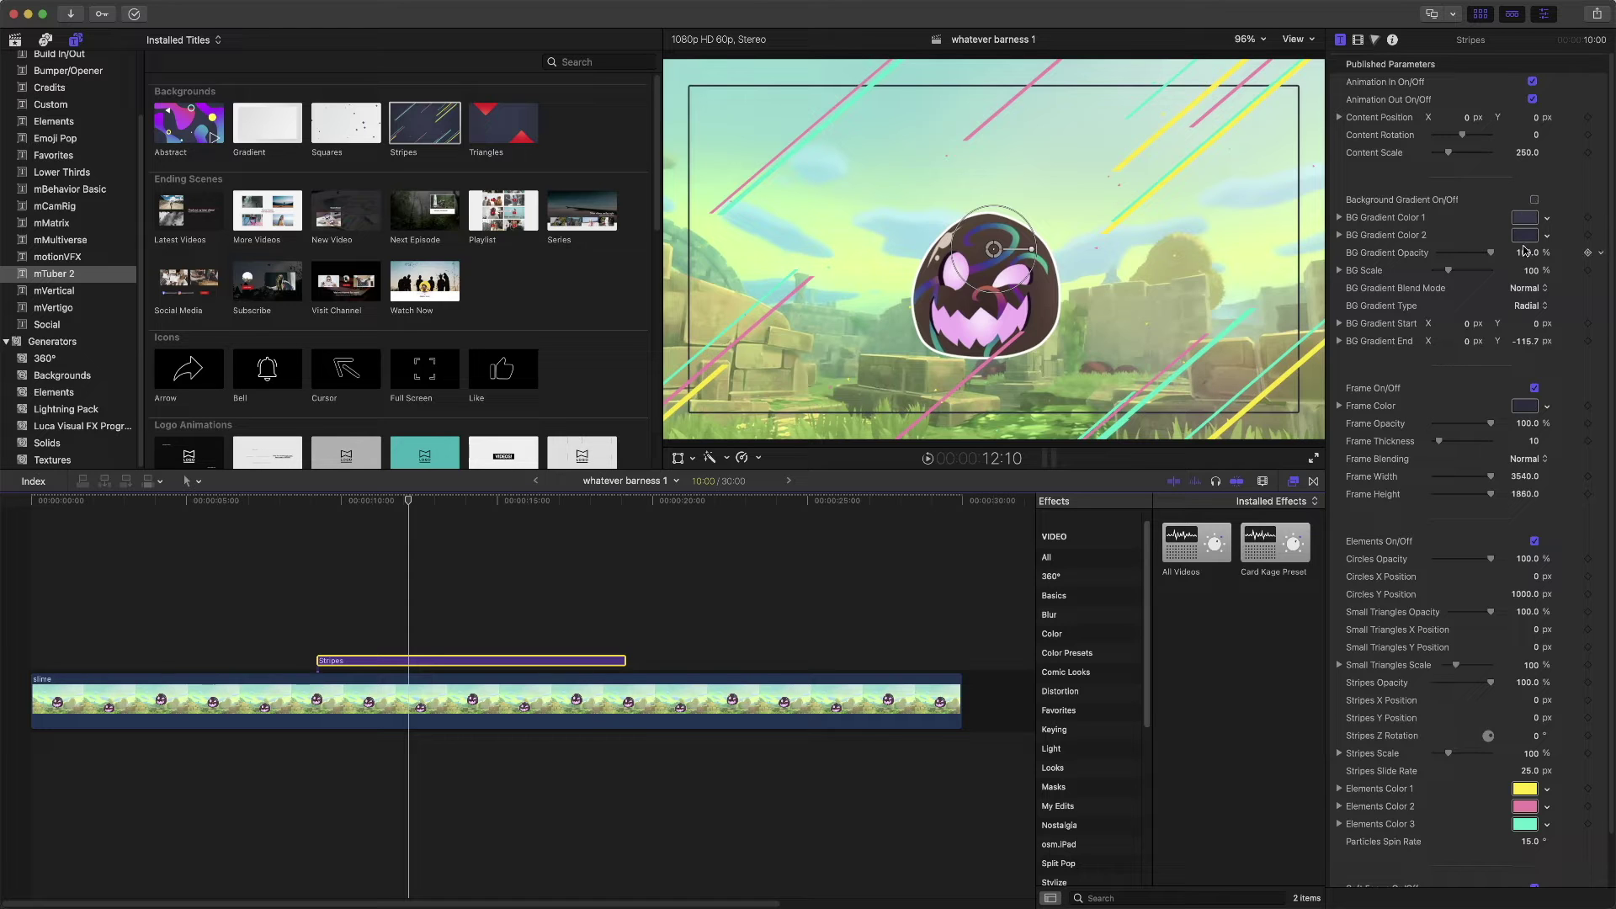
{"action": "left_click", "coordinate": [1535, 389]}
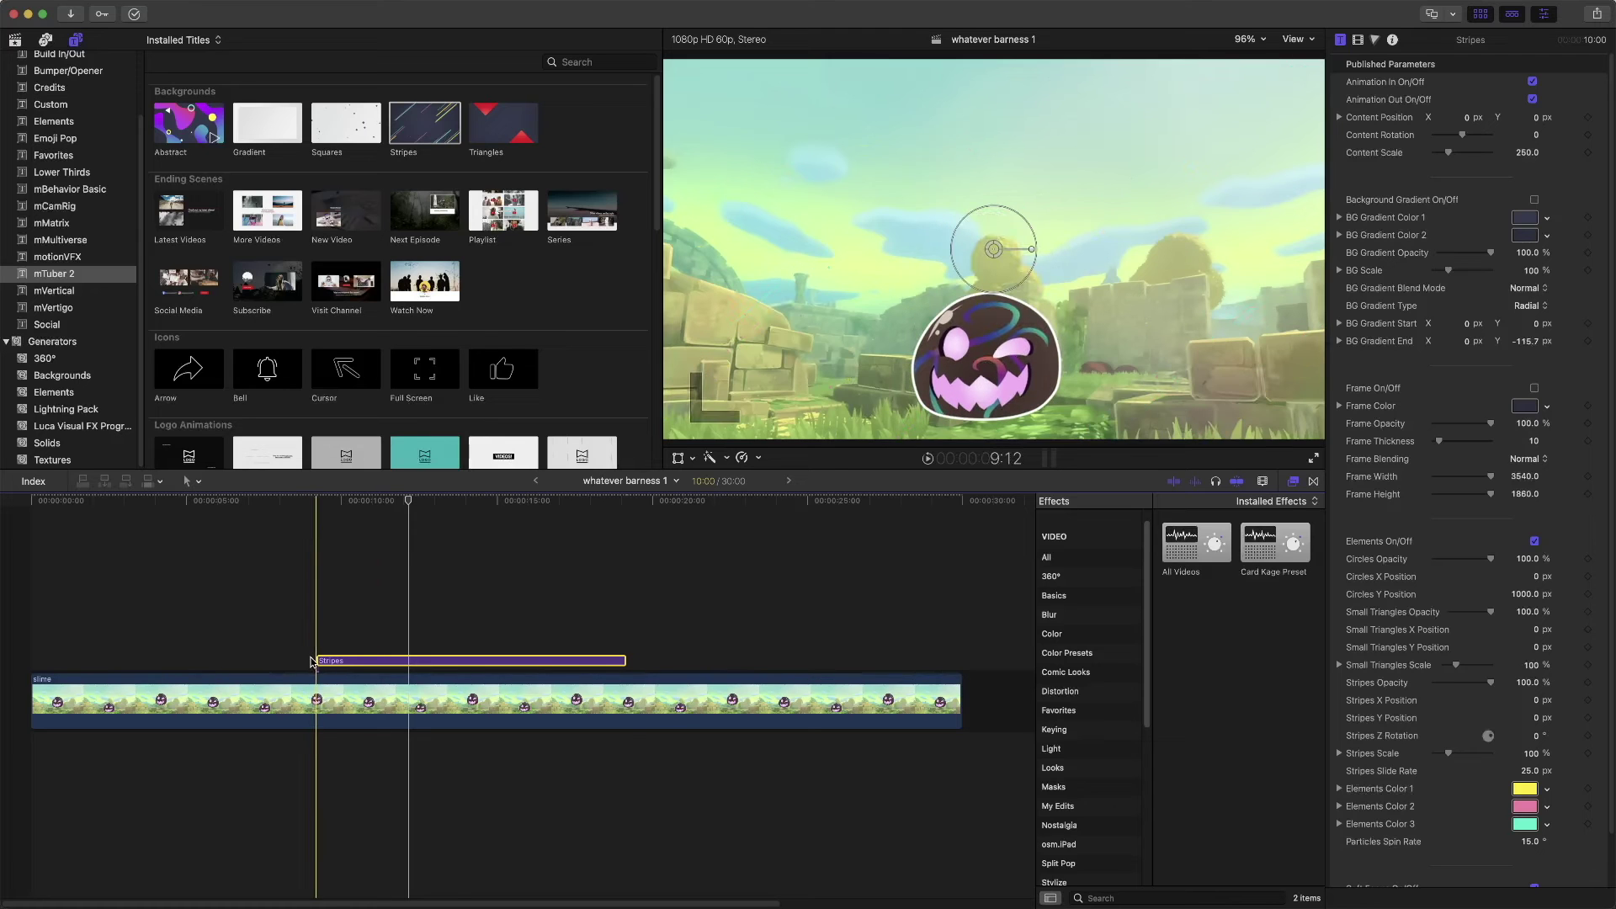
Extend the Stripes title to span the whole slime clip and turn off its in and out animations
{"action": "left_click_drag", "start_coordinate": [316, 661], "coordinate": [33, 661]}
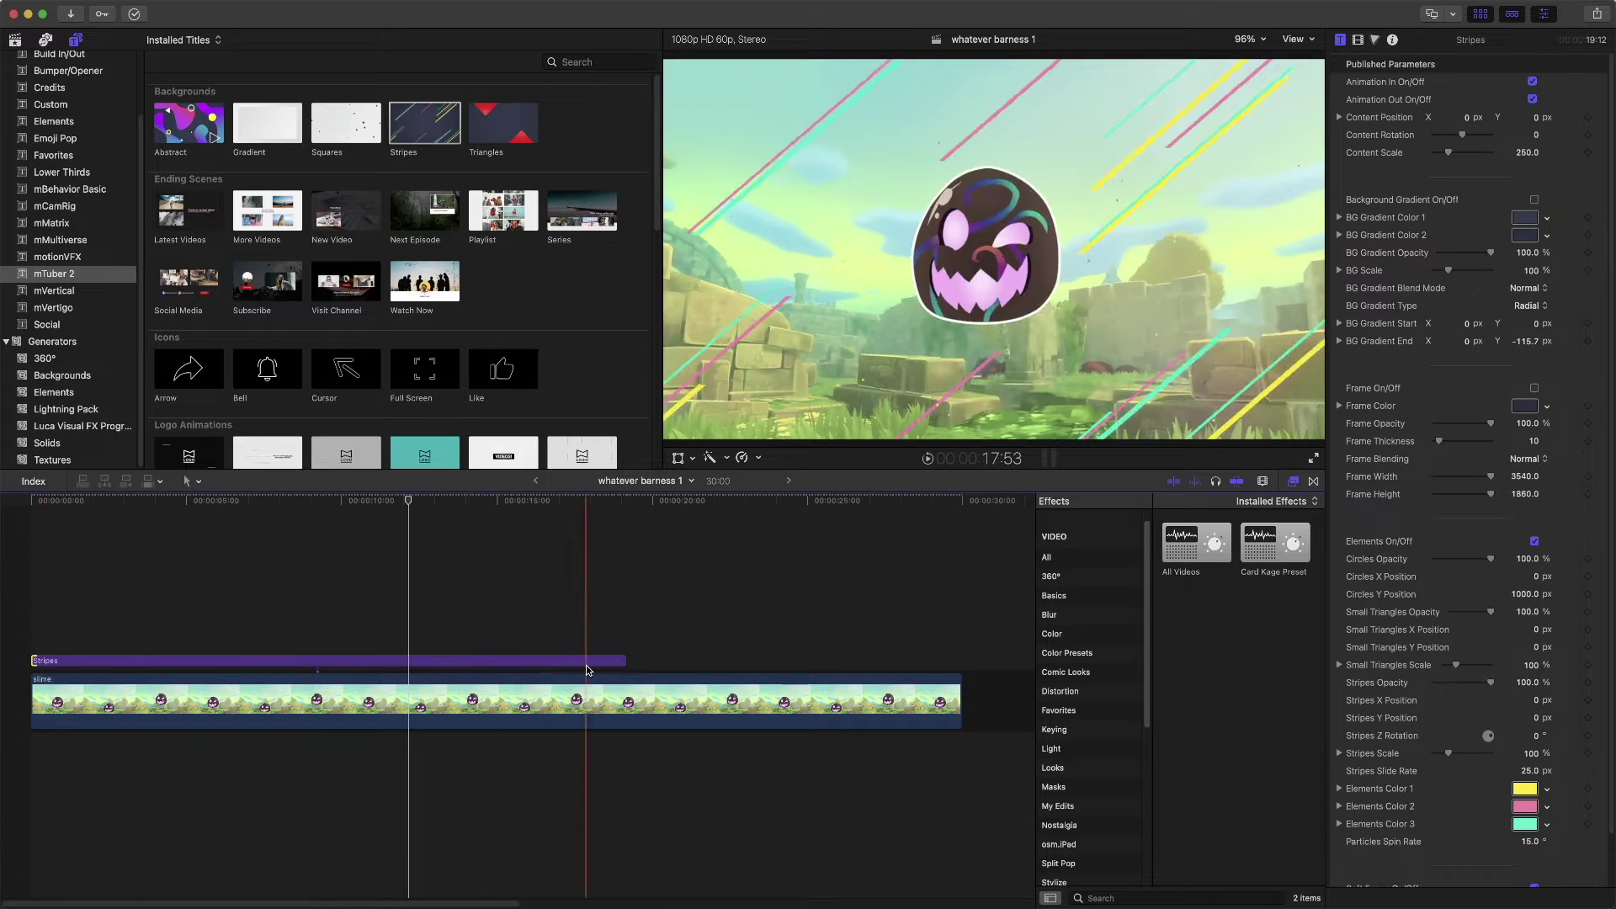
{"action": "left_click_drag", "start_coordinate": [623, 661], "coordinate": [961, 665]}
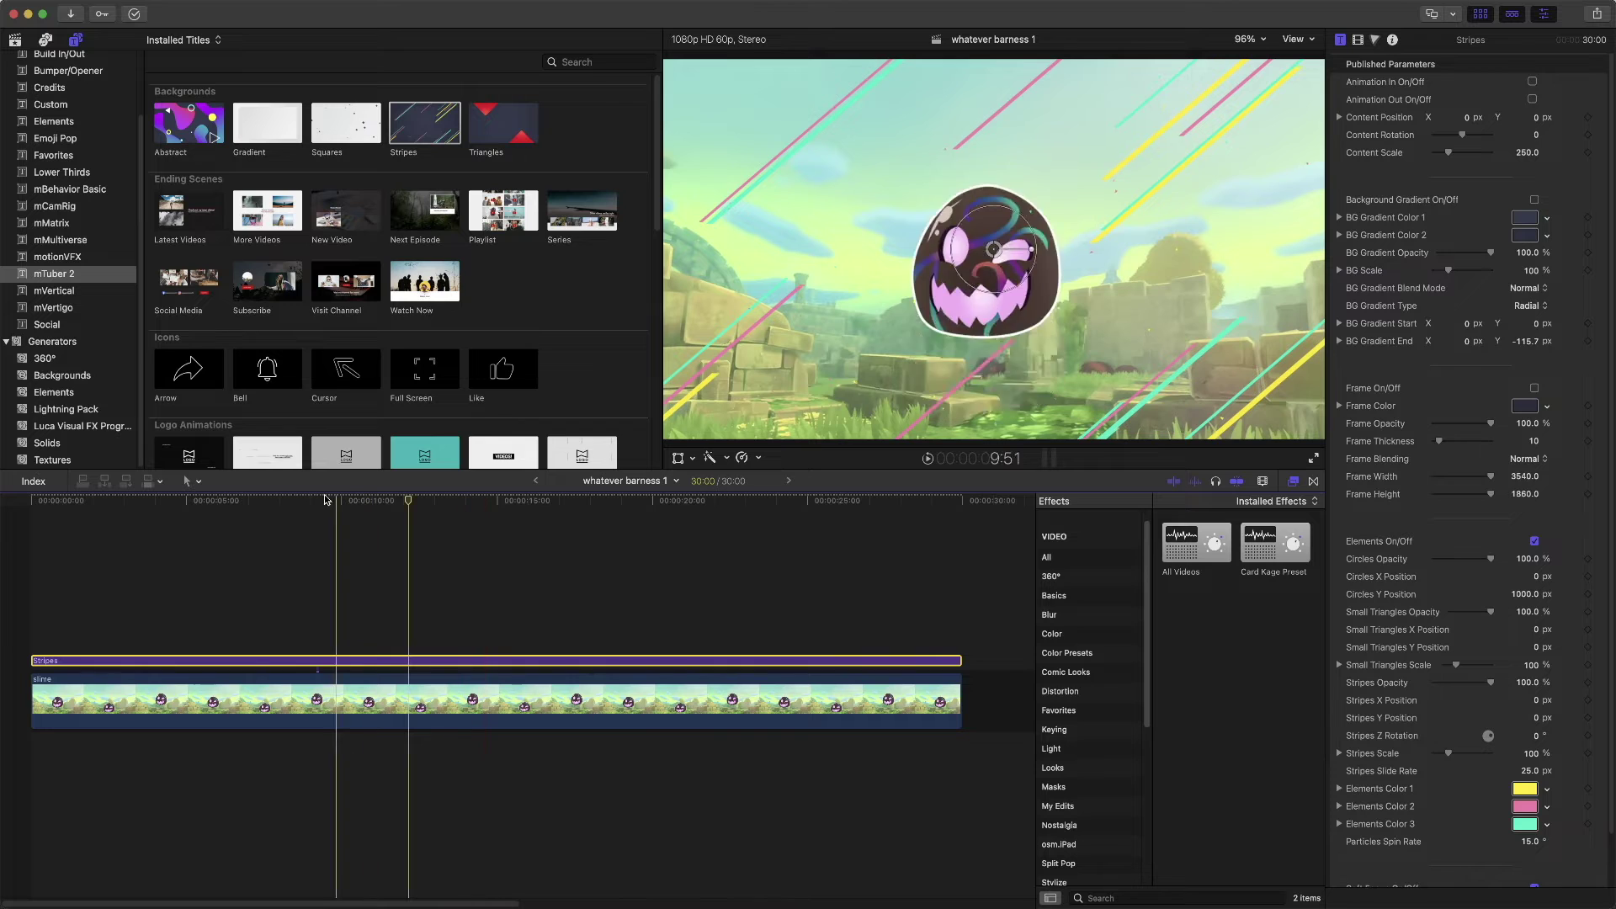
Play the timeline from the start and near the end to review the stripes, and compare the picture with the title's elements off and on
{"action": "left_click", "coordinate": [33, 504]}
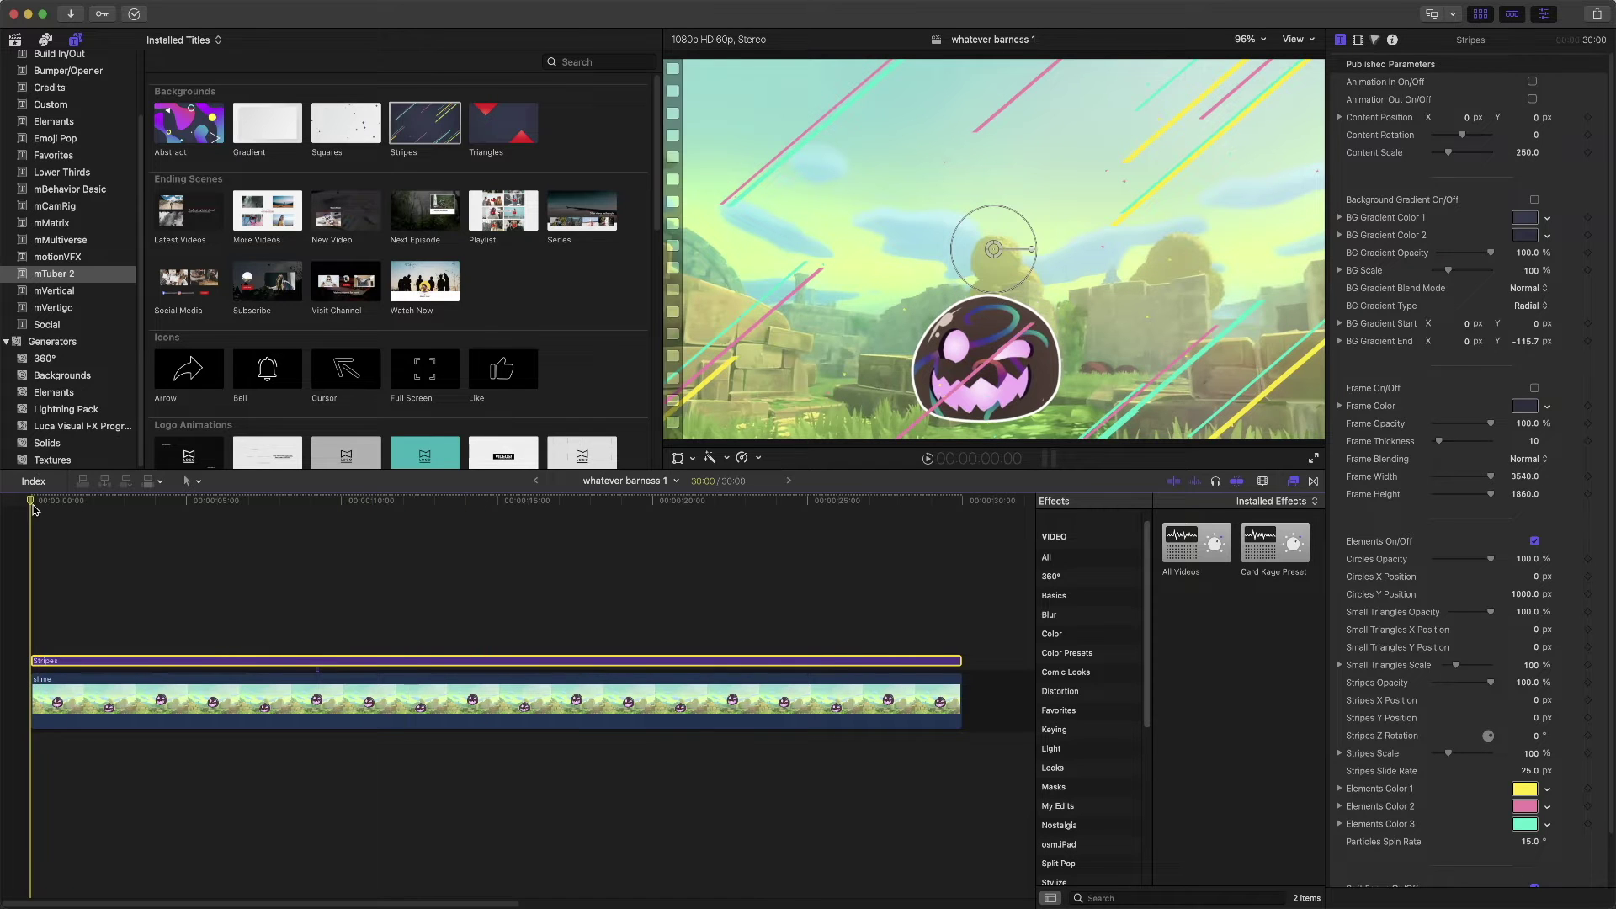
{"action": "left_click", "coordinate": [928, 458]}
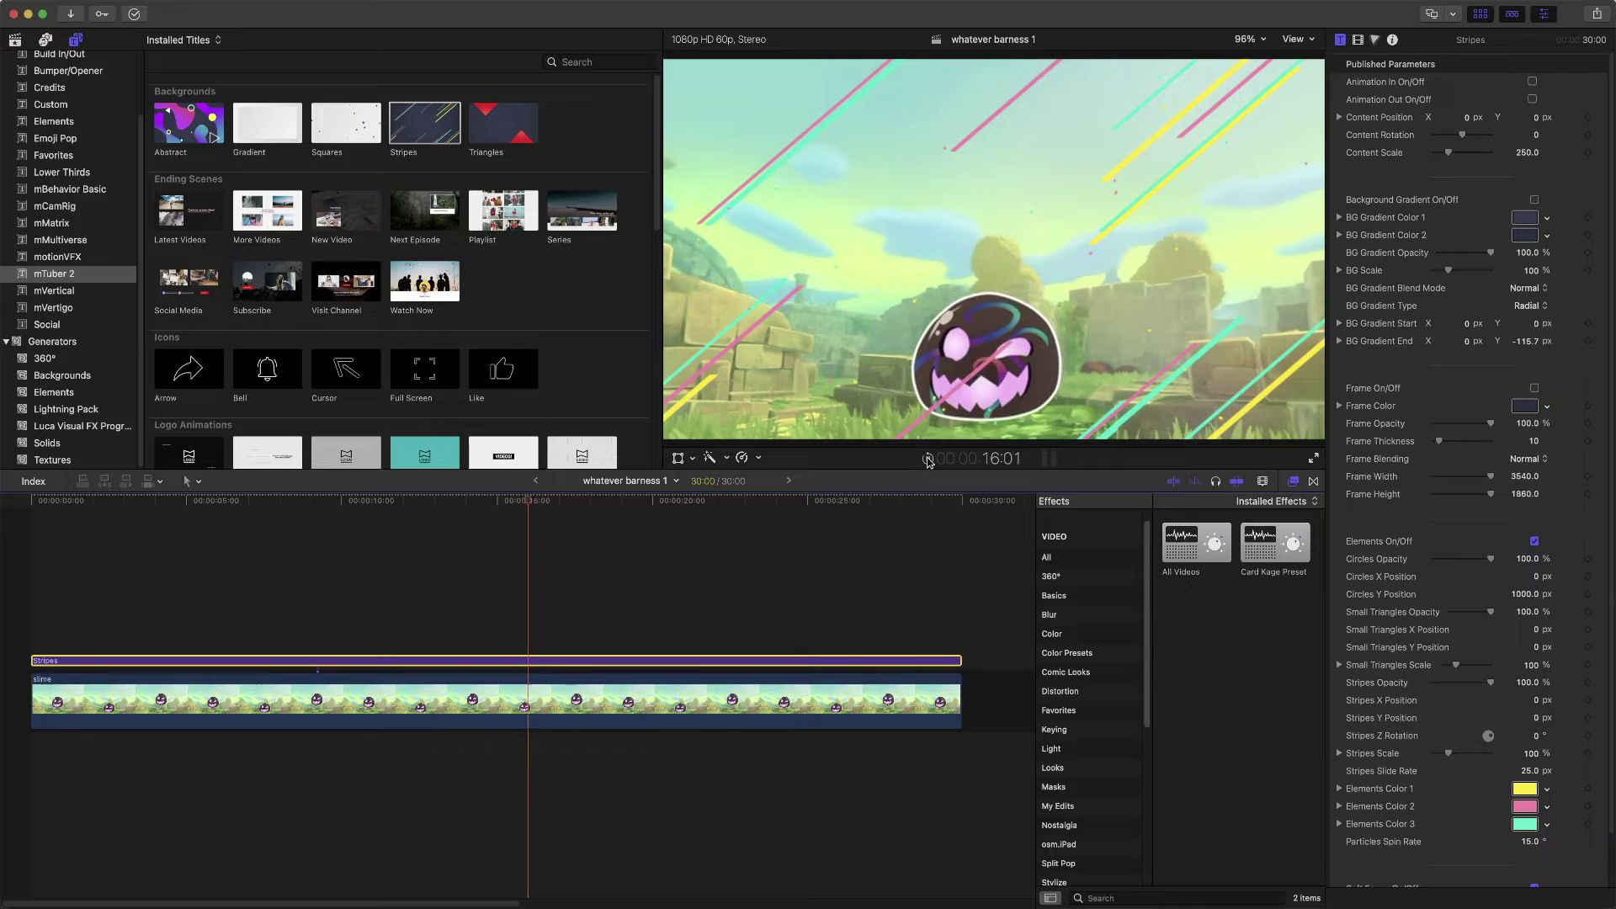
{"action": "key", "text": "space"}
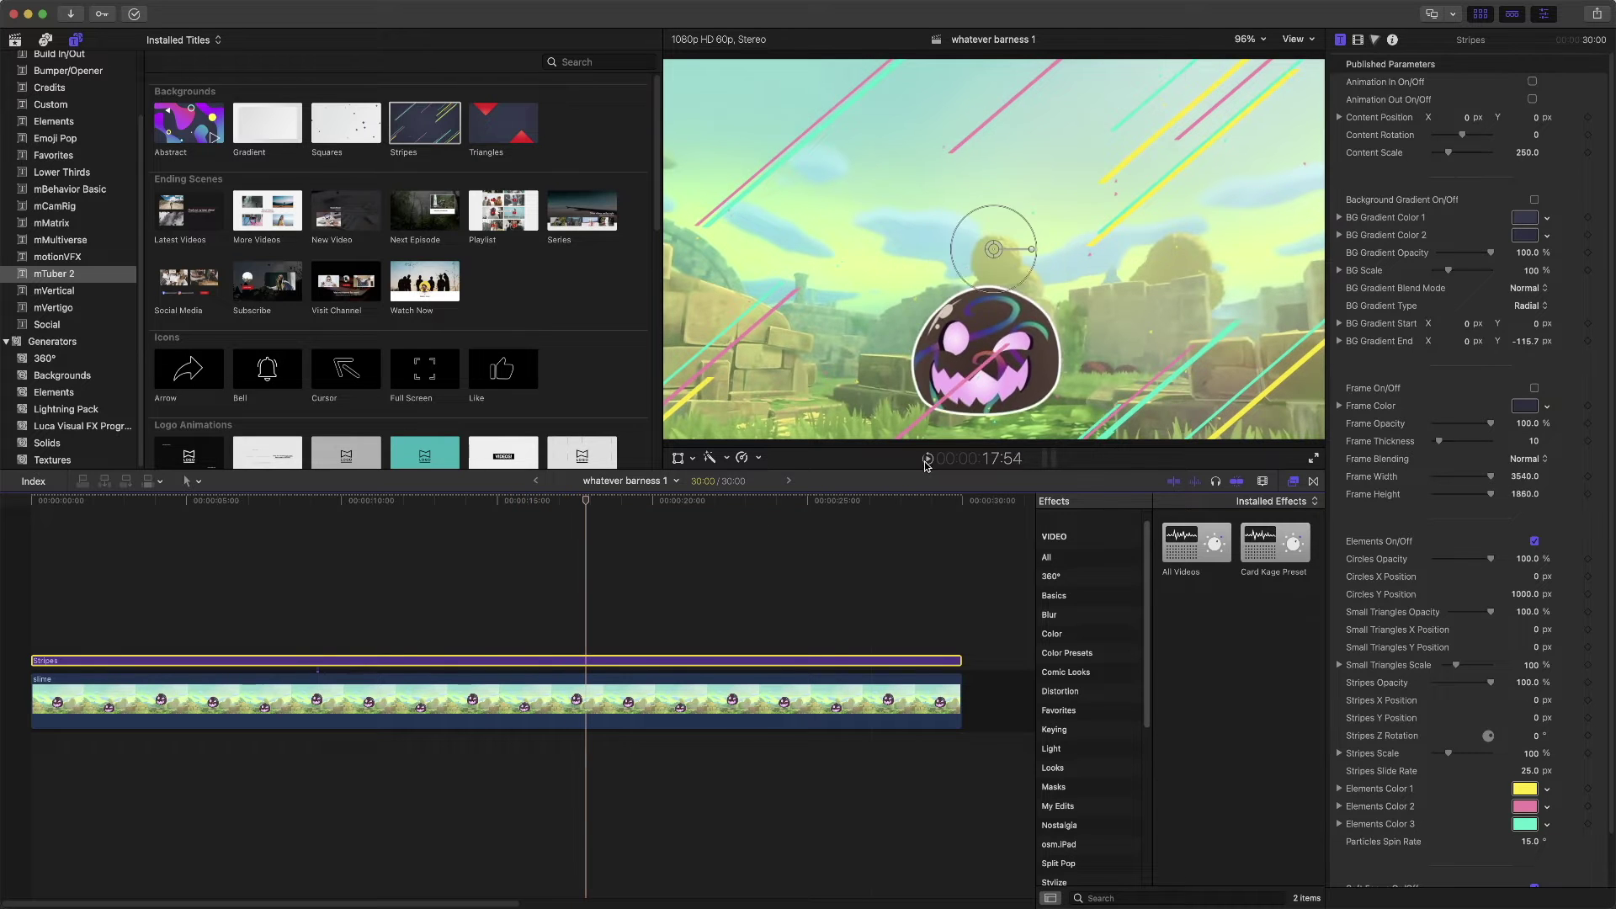
{"action": "left_click", "coordinate": [823, 532]}
{"action": "left_click", "coordinate": [927, 460]}
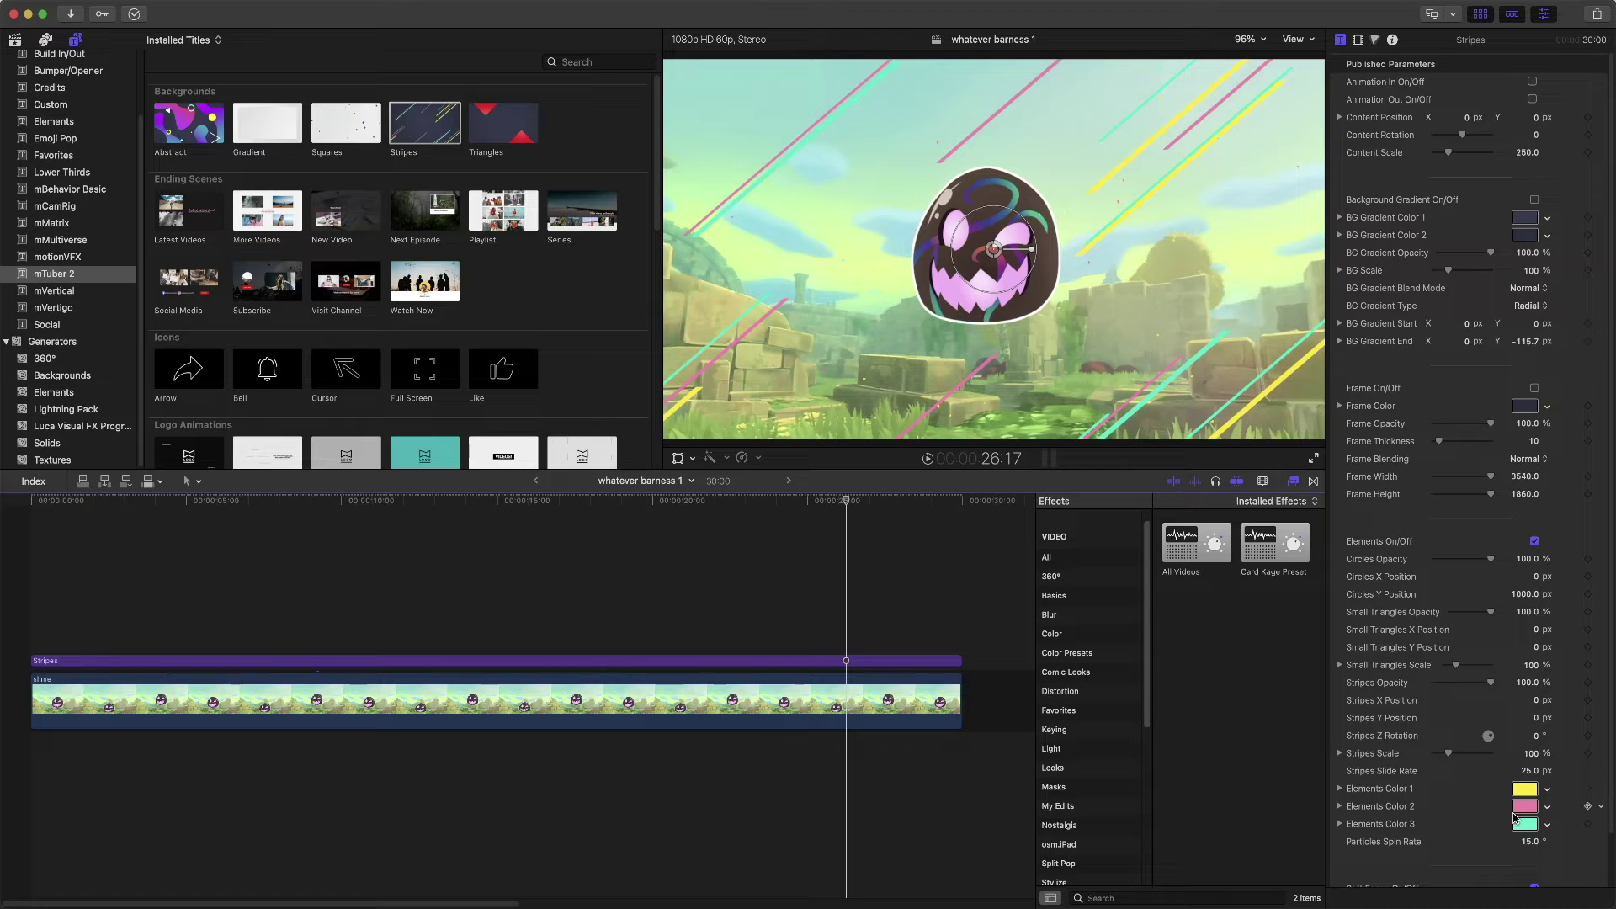
{"action": "left_click", "coordinate": [1534, 541]}
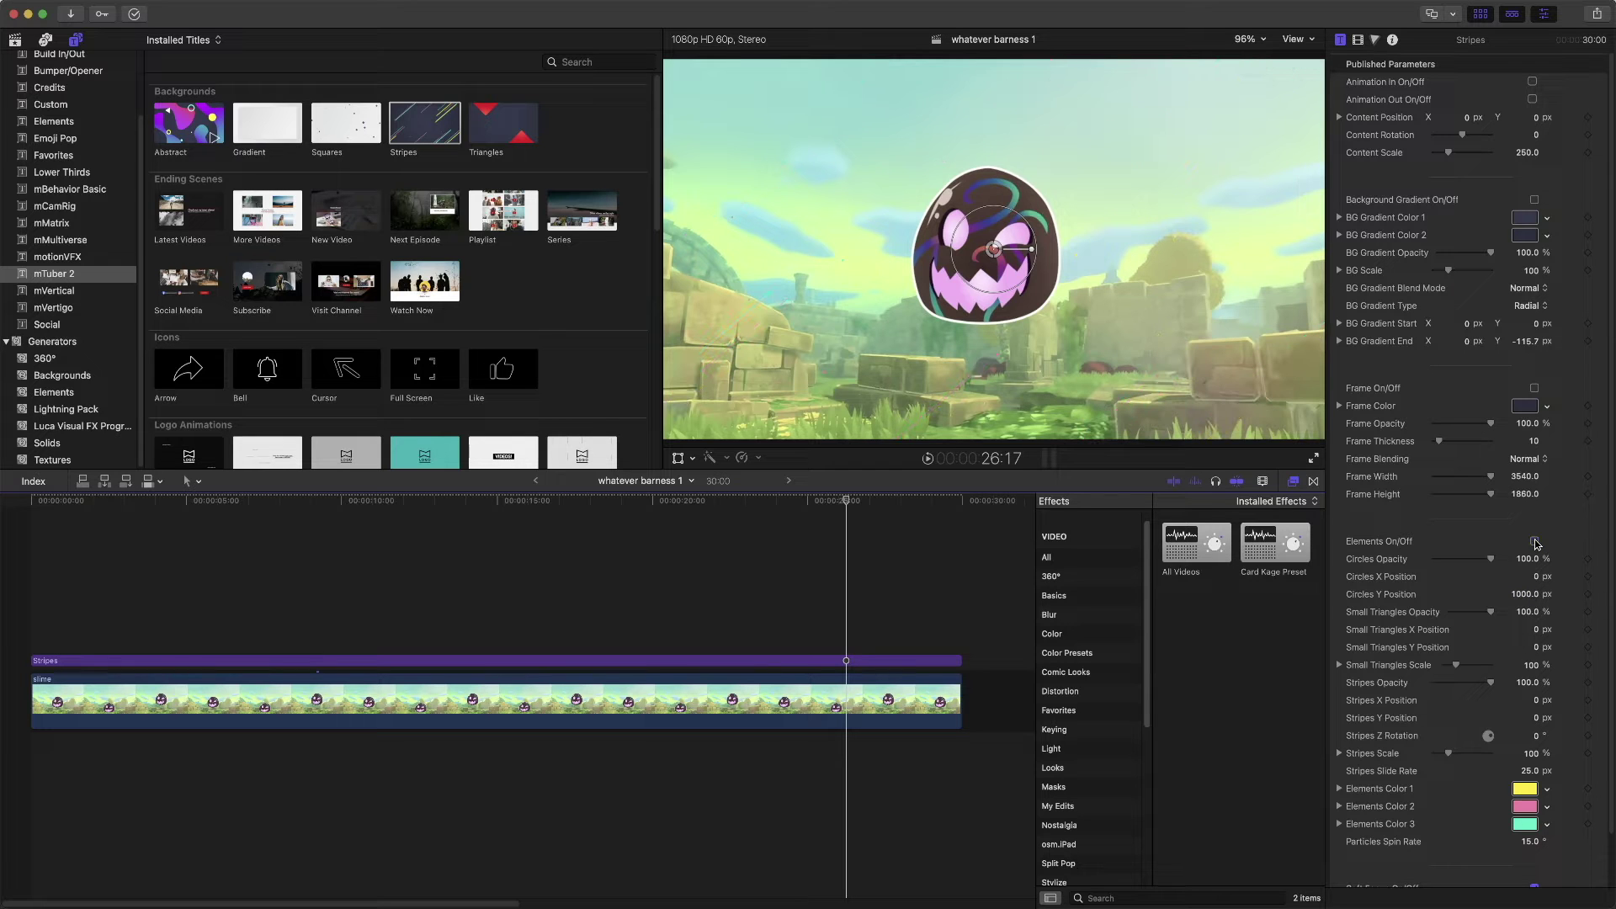
{"action": "left_click", "coordinate": [1534, 541]}
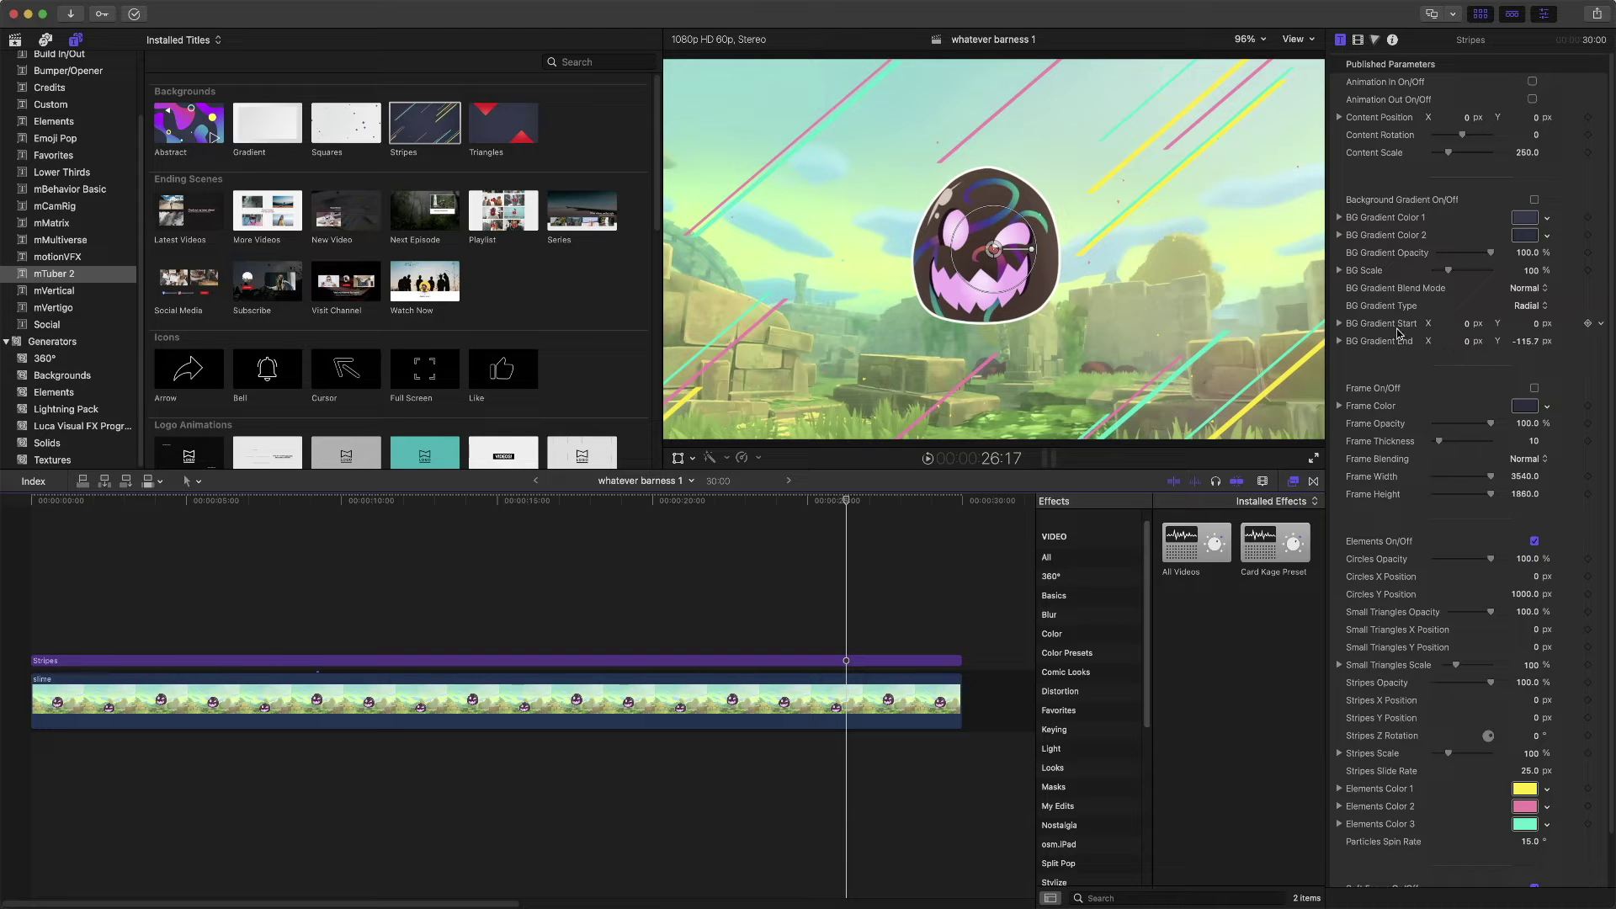
Turn the Stripes title into a compound clip named "whatever barness 1 Clip" in the Technically event
{"action": "left_click", "coordinate": [657, 662]}
{"action": "right_click", "coordinate": [657, 664]}
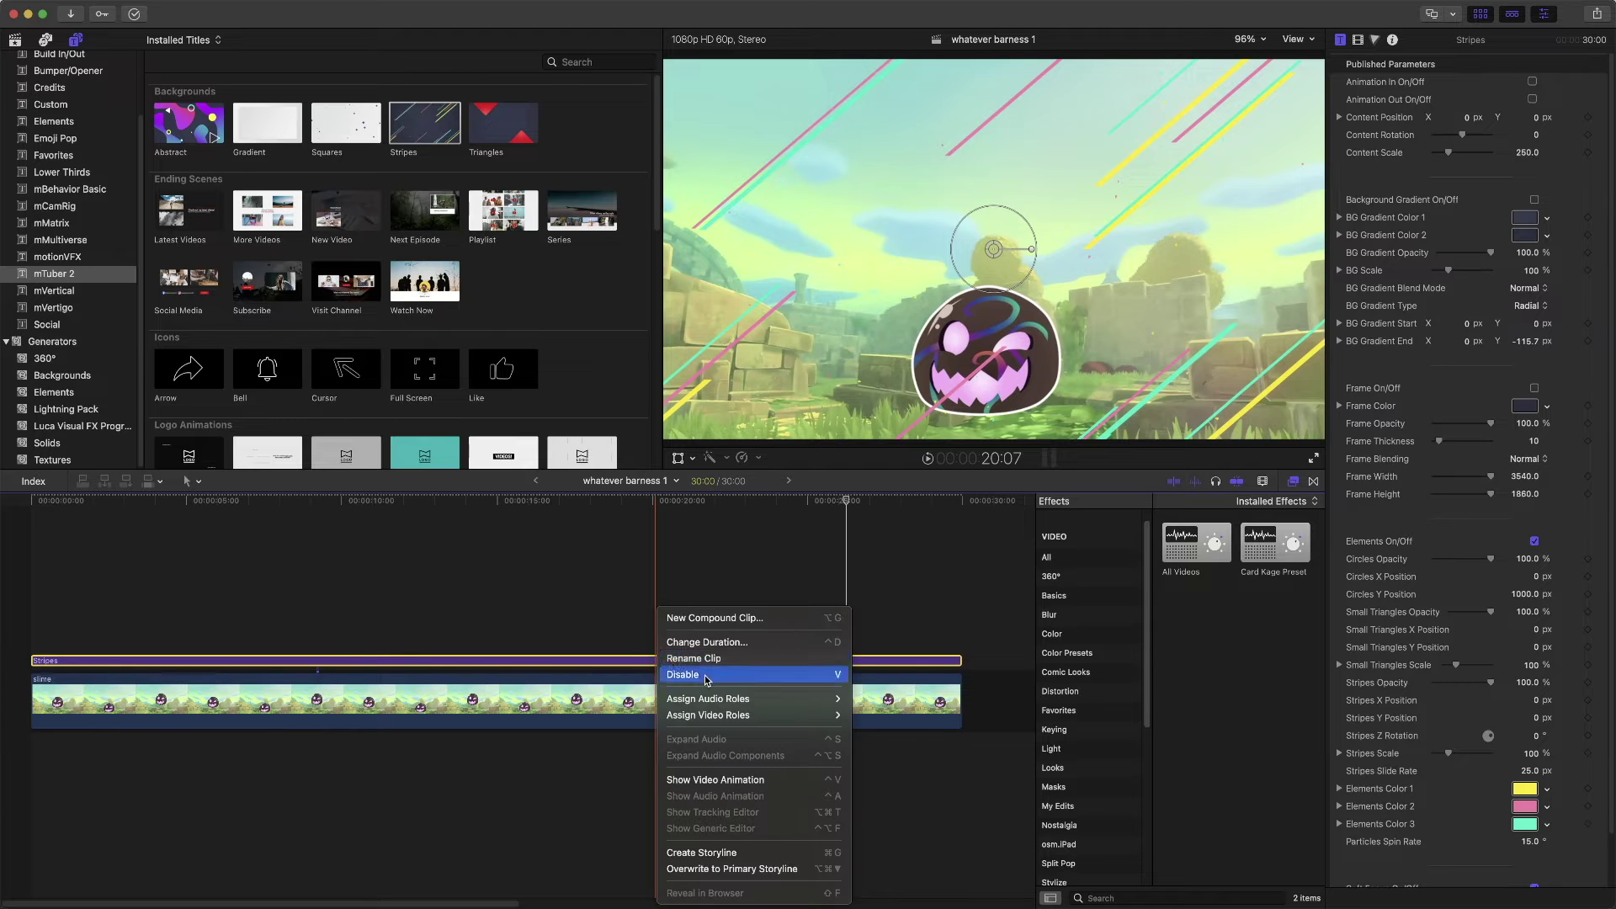
{"action": "left_click", "coordinate": [773, 621]}
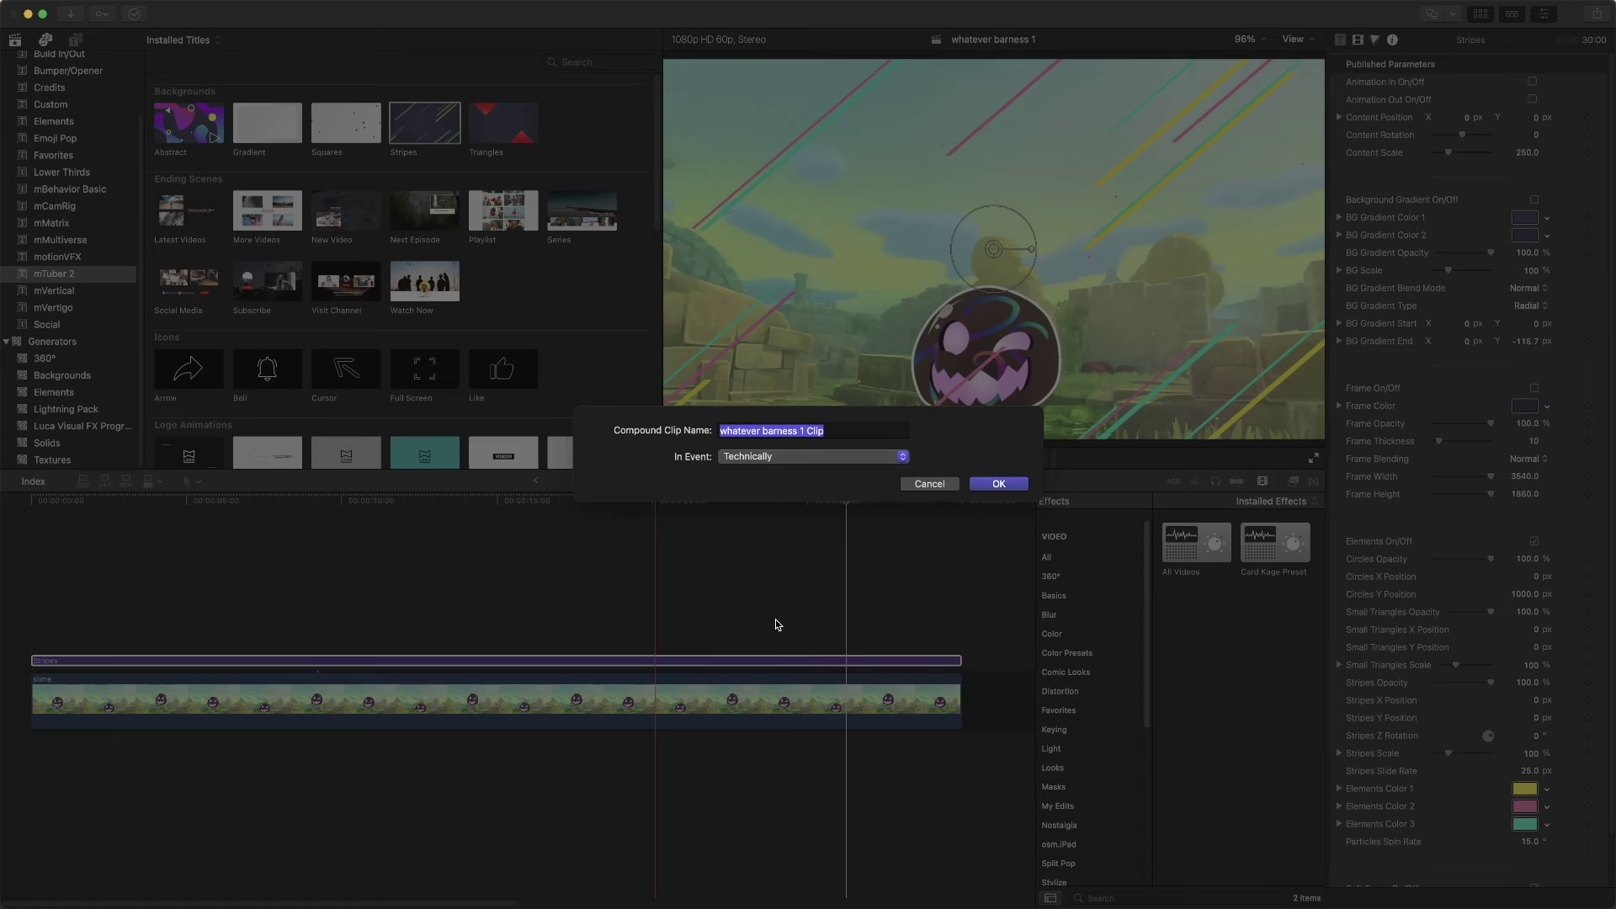
{"action": "left_click", "coordinate": [991, 492]}
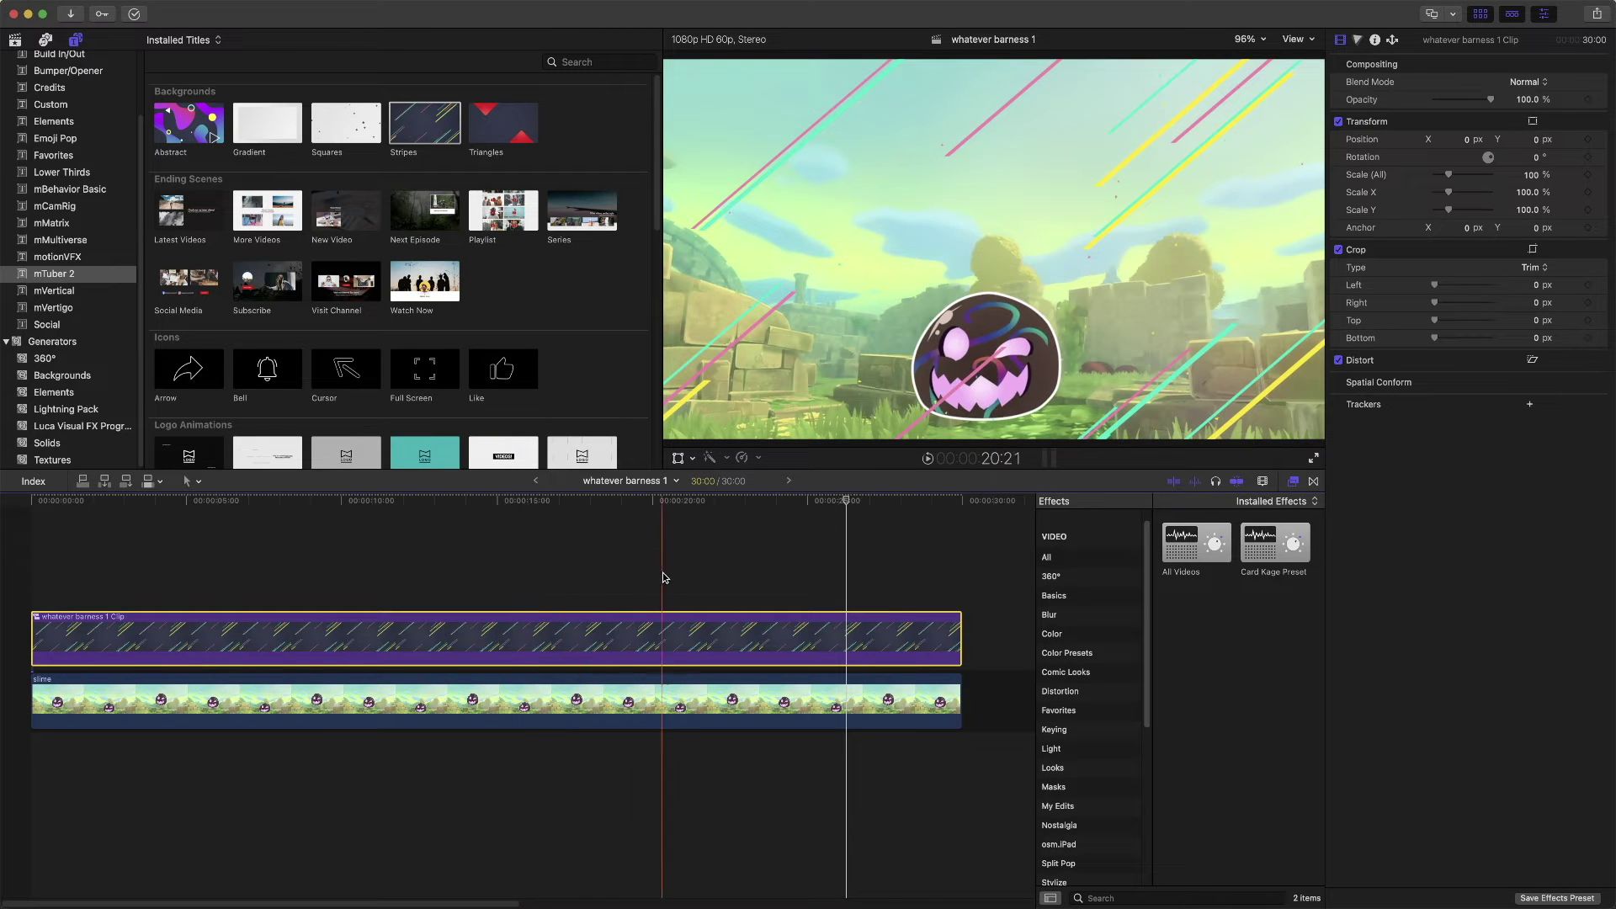
Play the timeline from about 18 seconds to check the motion of the compound clip
{"action": "left_click", "coordinate": [601, 568]}
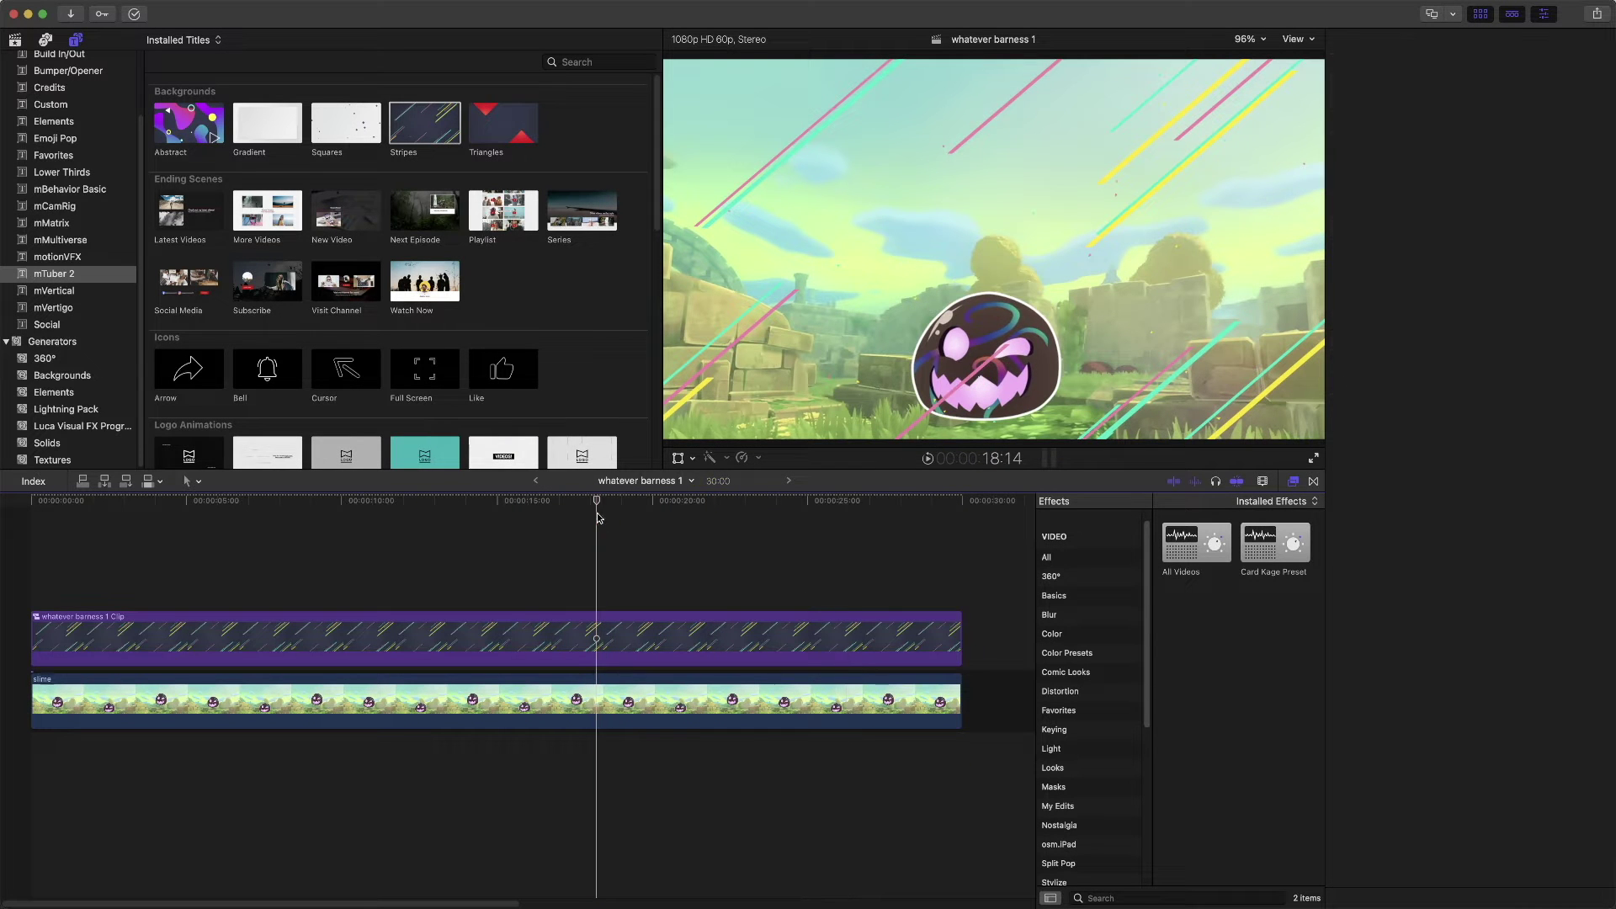
{"action": "left_click", "coordinate": [928, 459]}
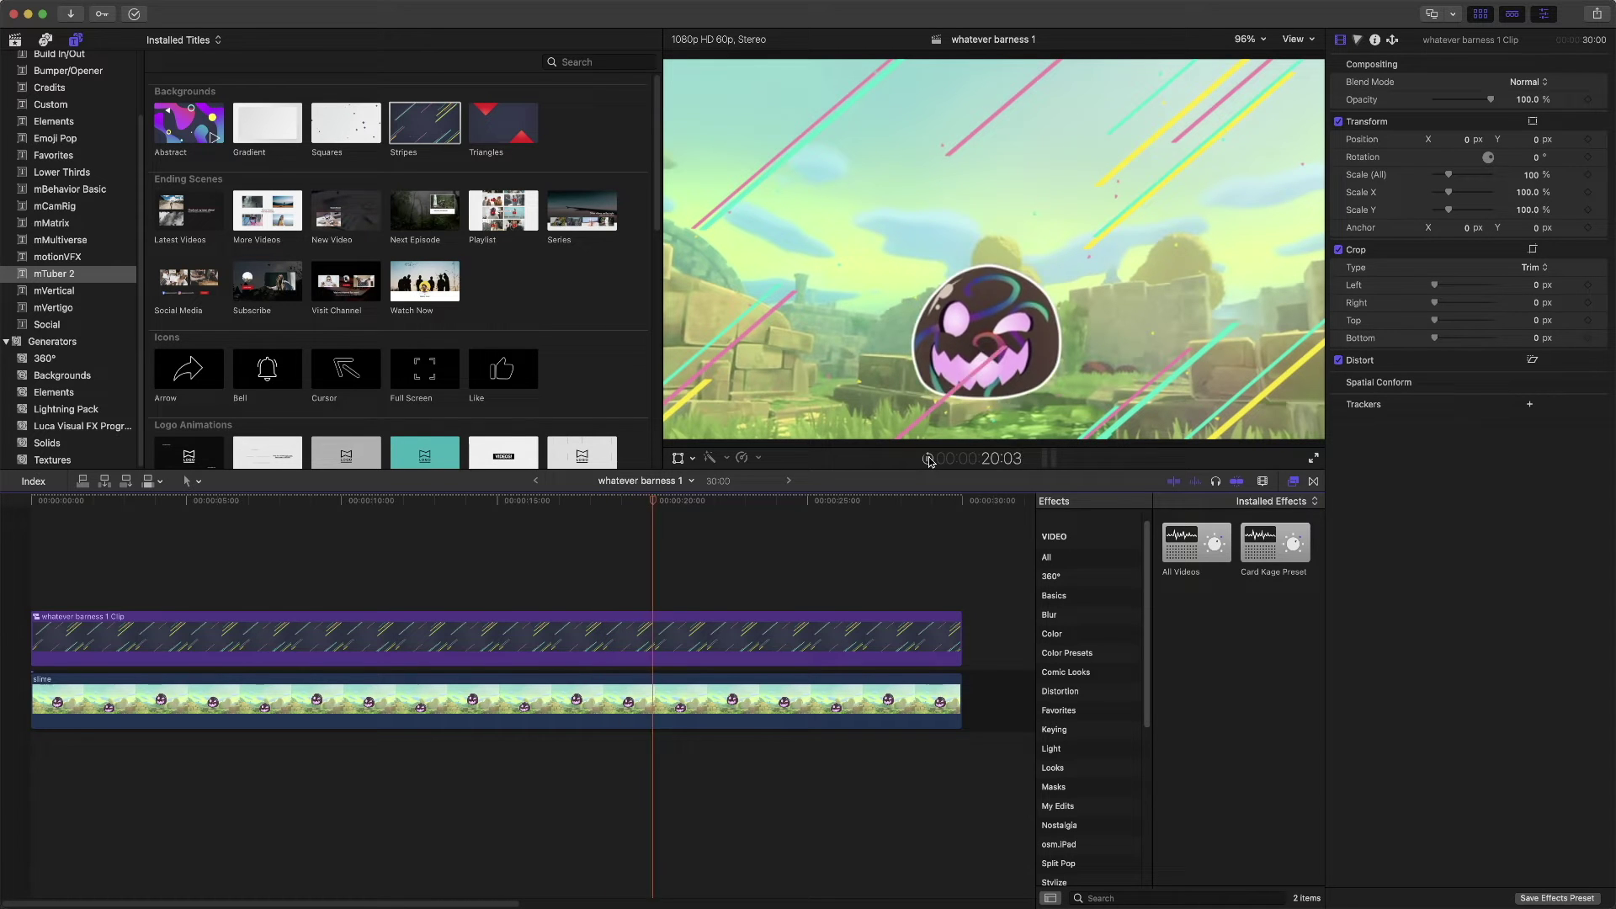
{"action": "left_click", "coordinate": [929, 461]}
Speed up the stripes compound clip to 4x
{"action": "left_click", "coordinate": [847, 641]}
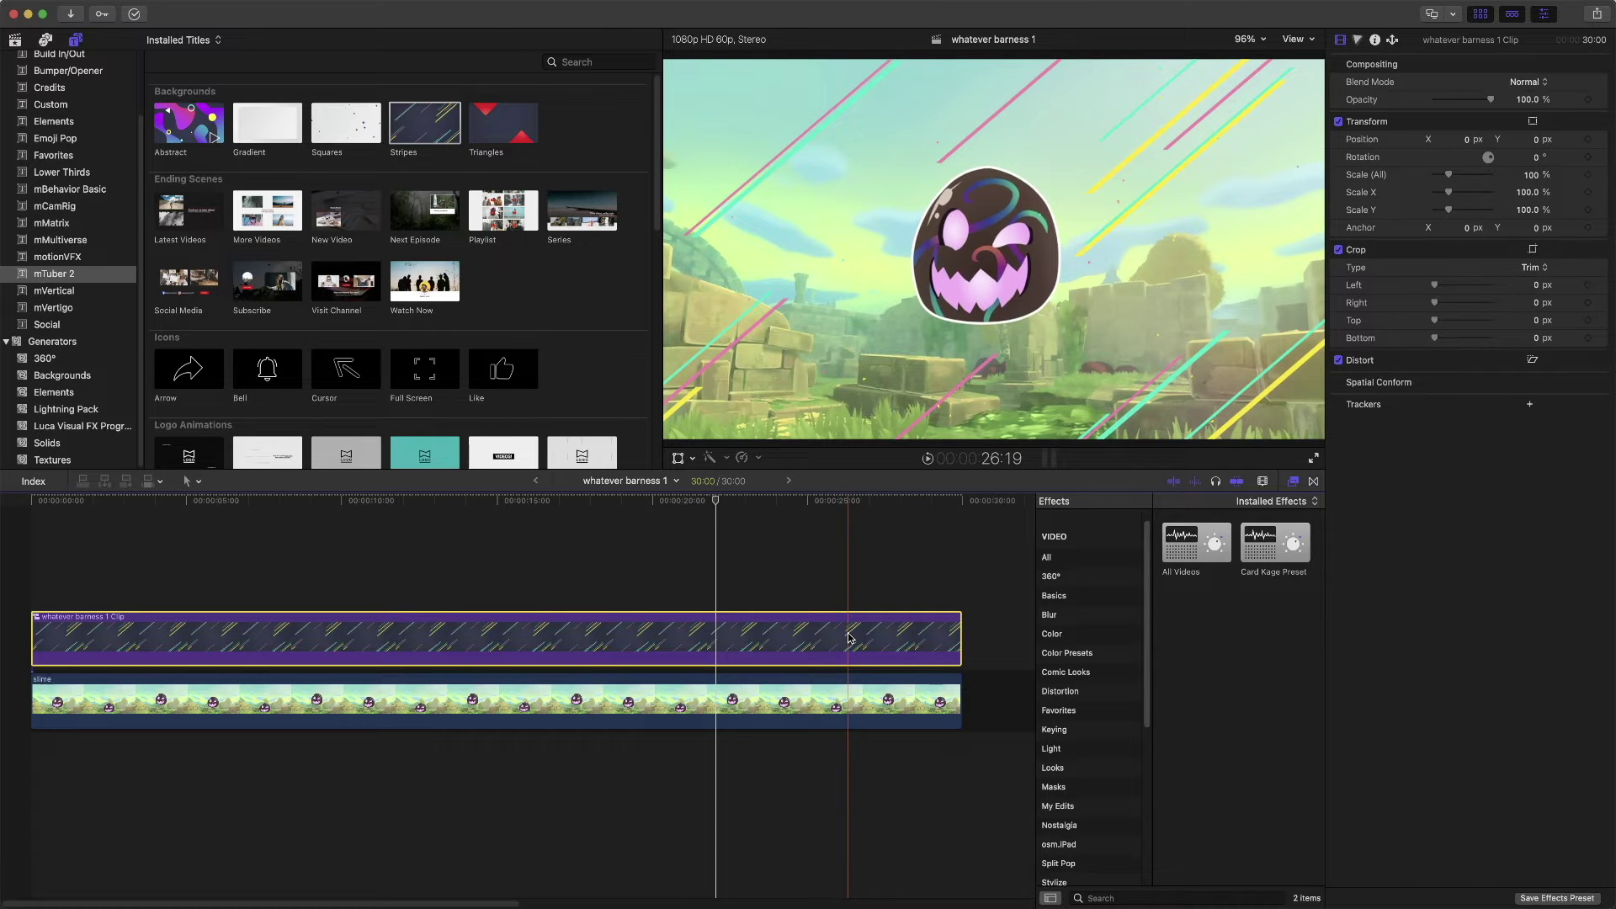
{"action": "left_click", "coordinate": [761, 459]}
{"action": "left_click", "coordinate": [761, 460]}
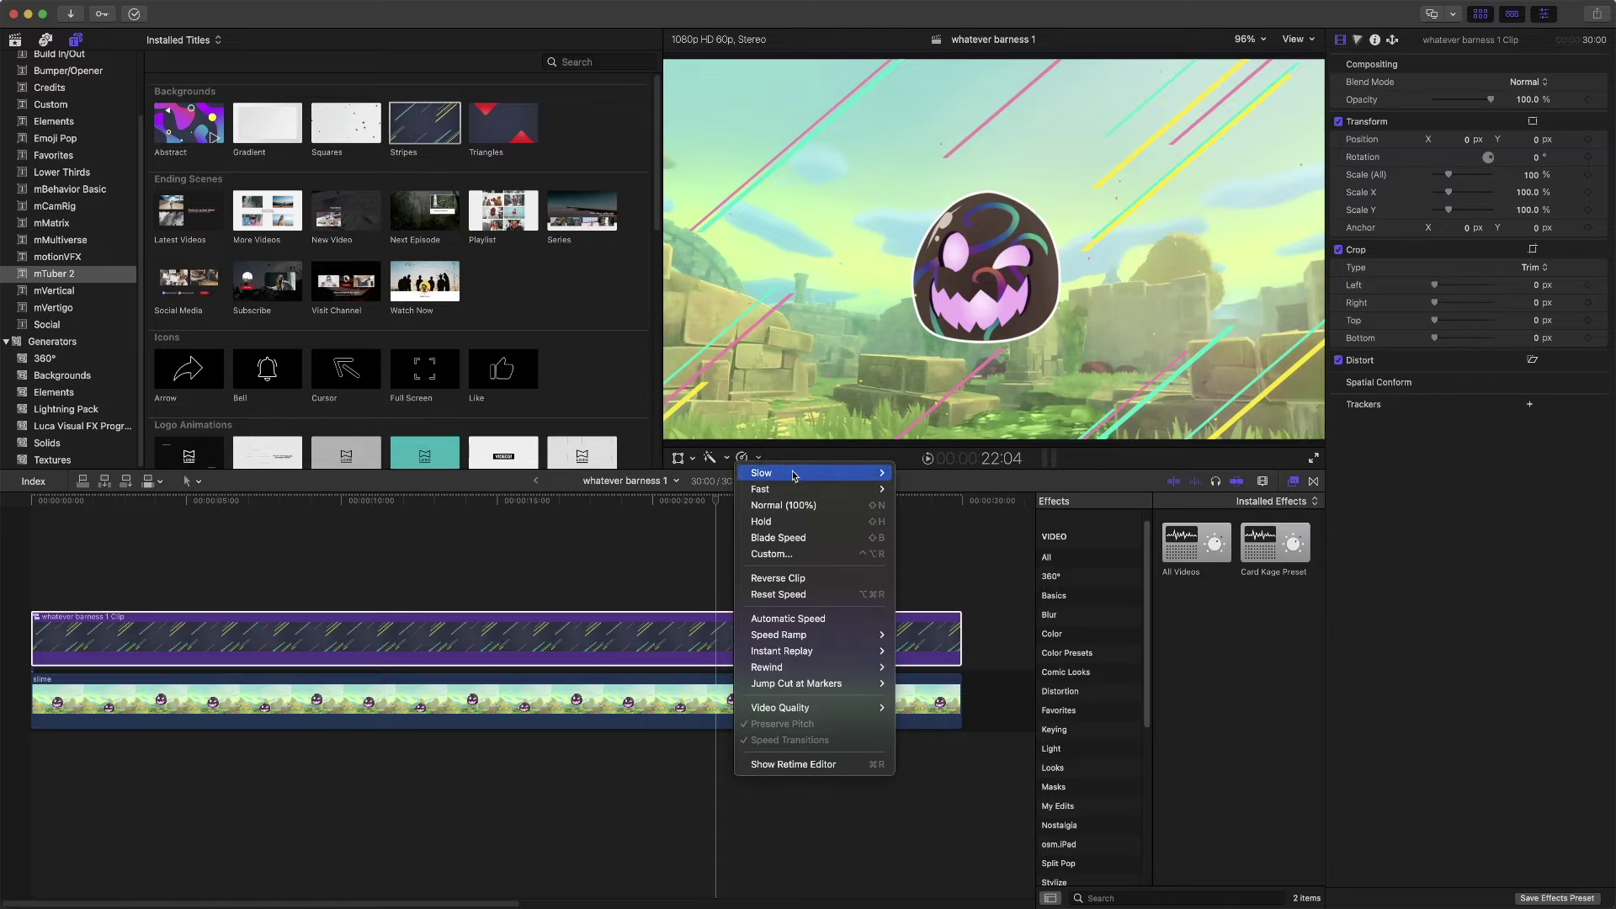
{"action": "mouse_move", "coordinate": [853, 491]}
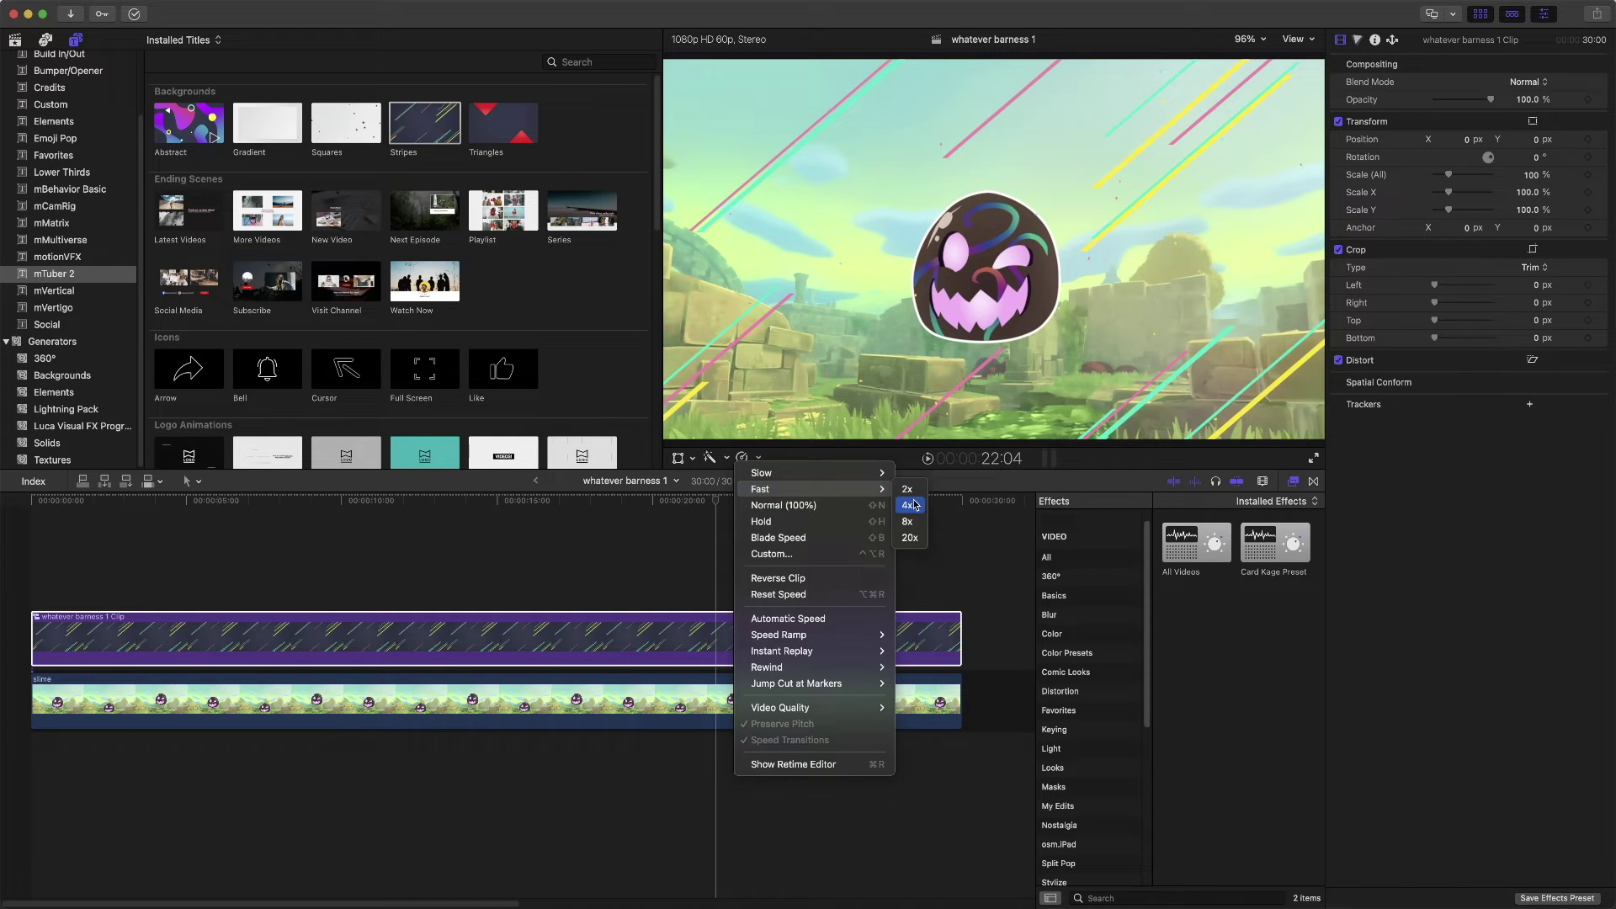
{"action": "left_click", "coordinate": [908, 506]}
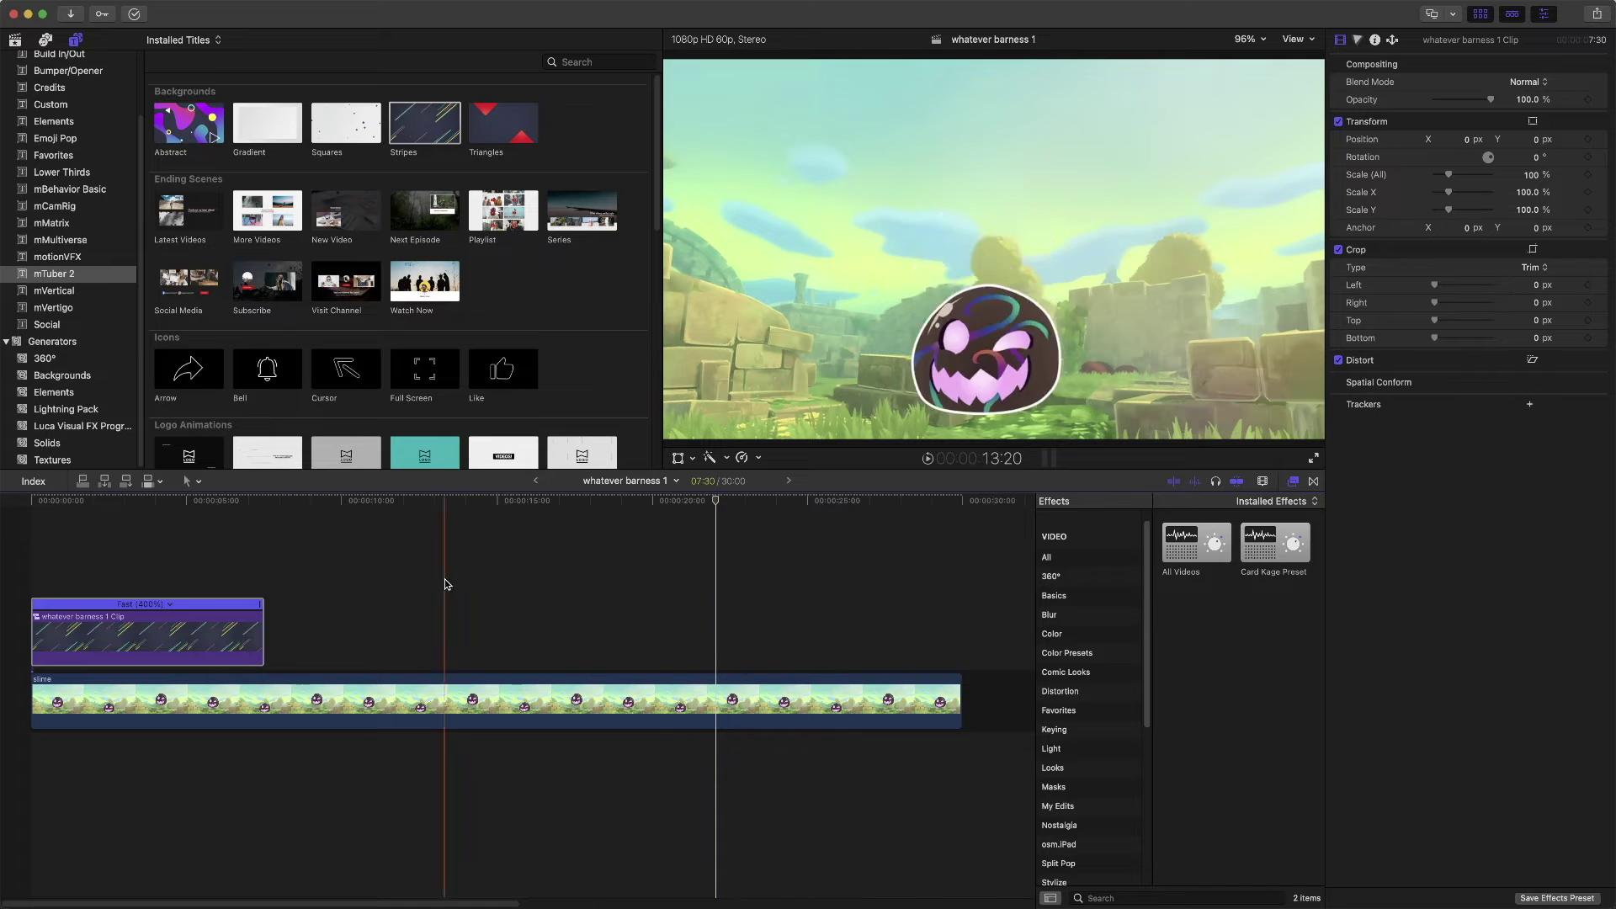
Play the timeline from about 2 seconds to review the sped-up stripes
{"action": "left_click", "coordinate": [88, 548]}
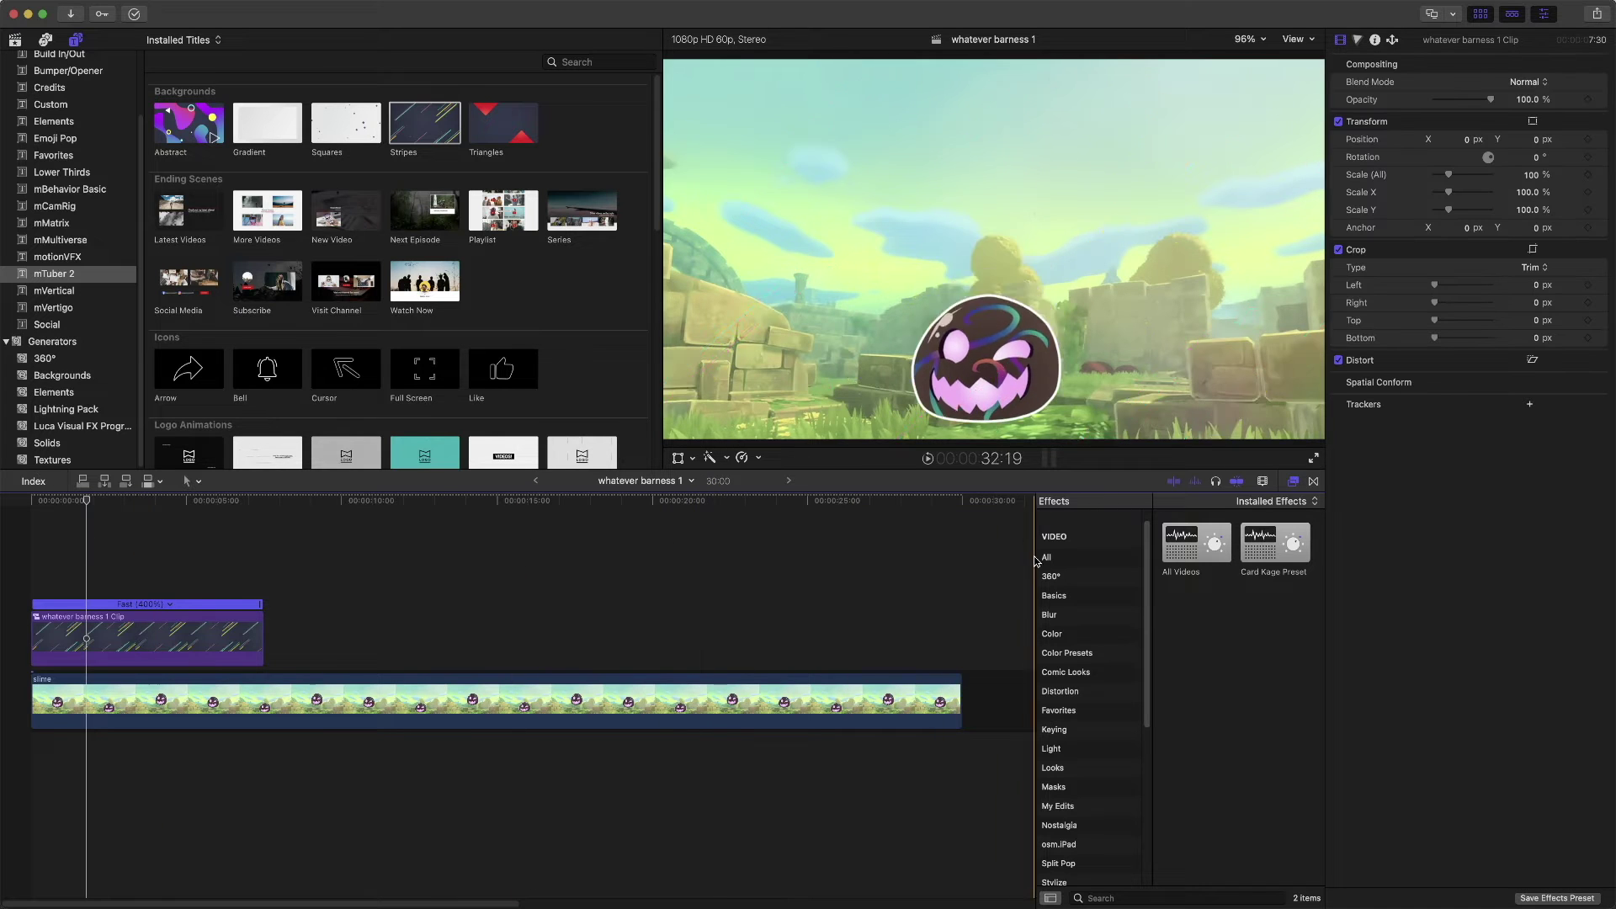
{"action": "left_click", "coordinate": [927, 458]}
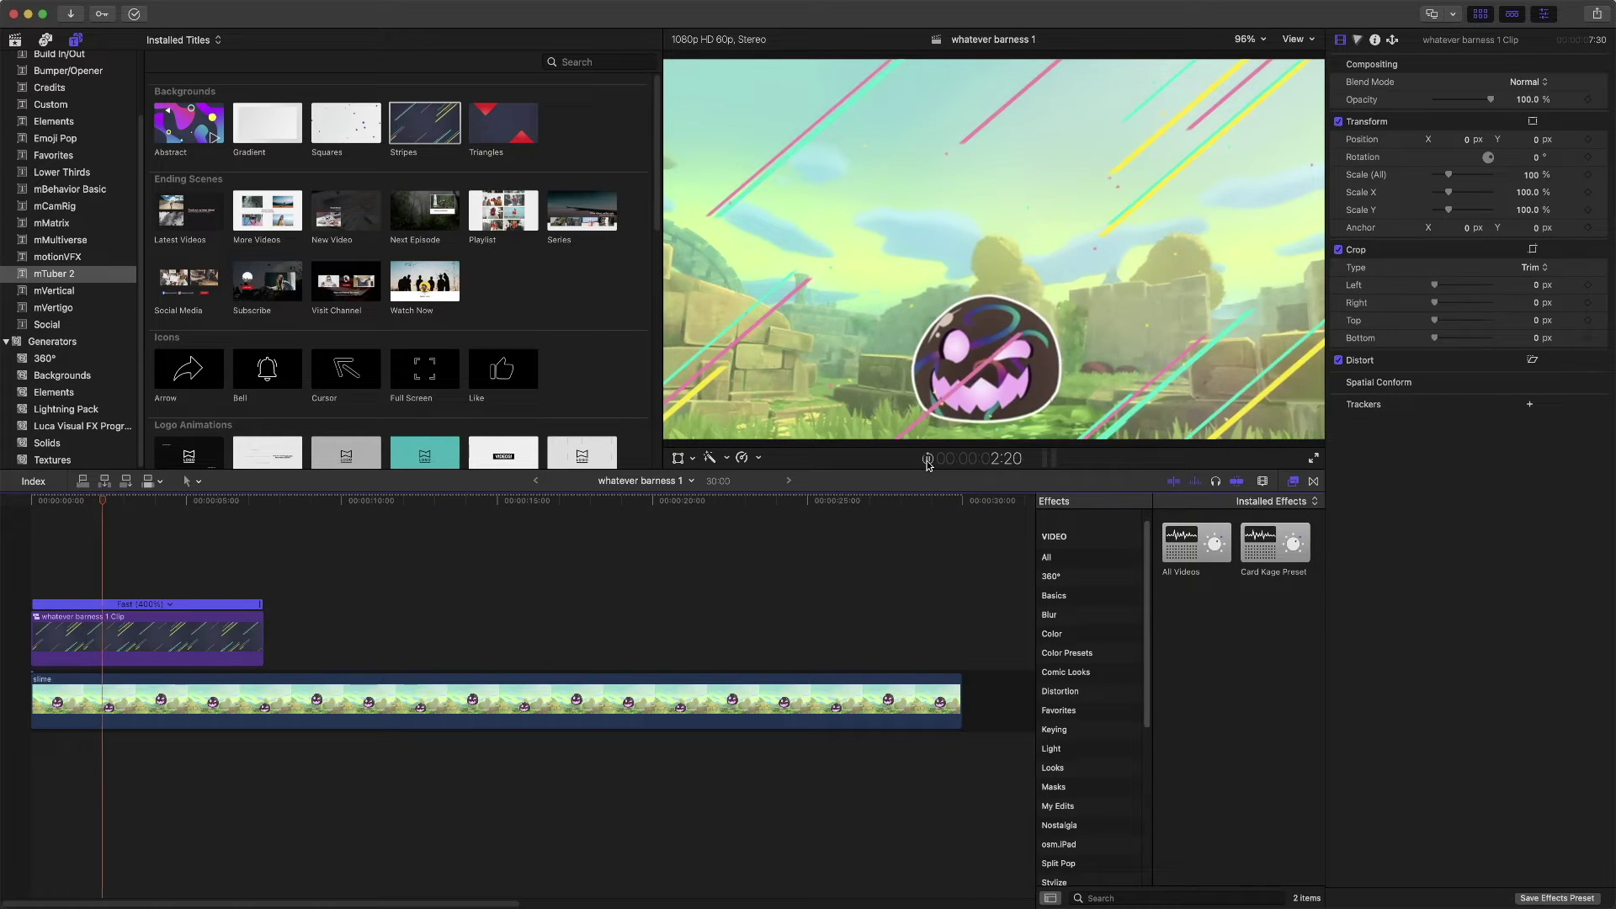
{"action": "left_click", "coordinate": [928, 459]}
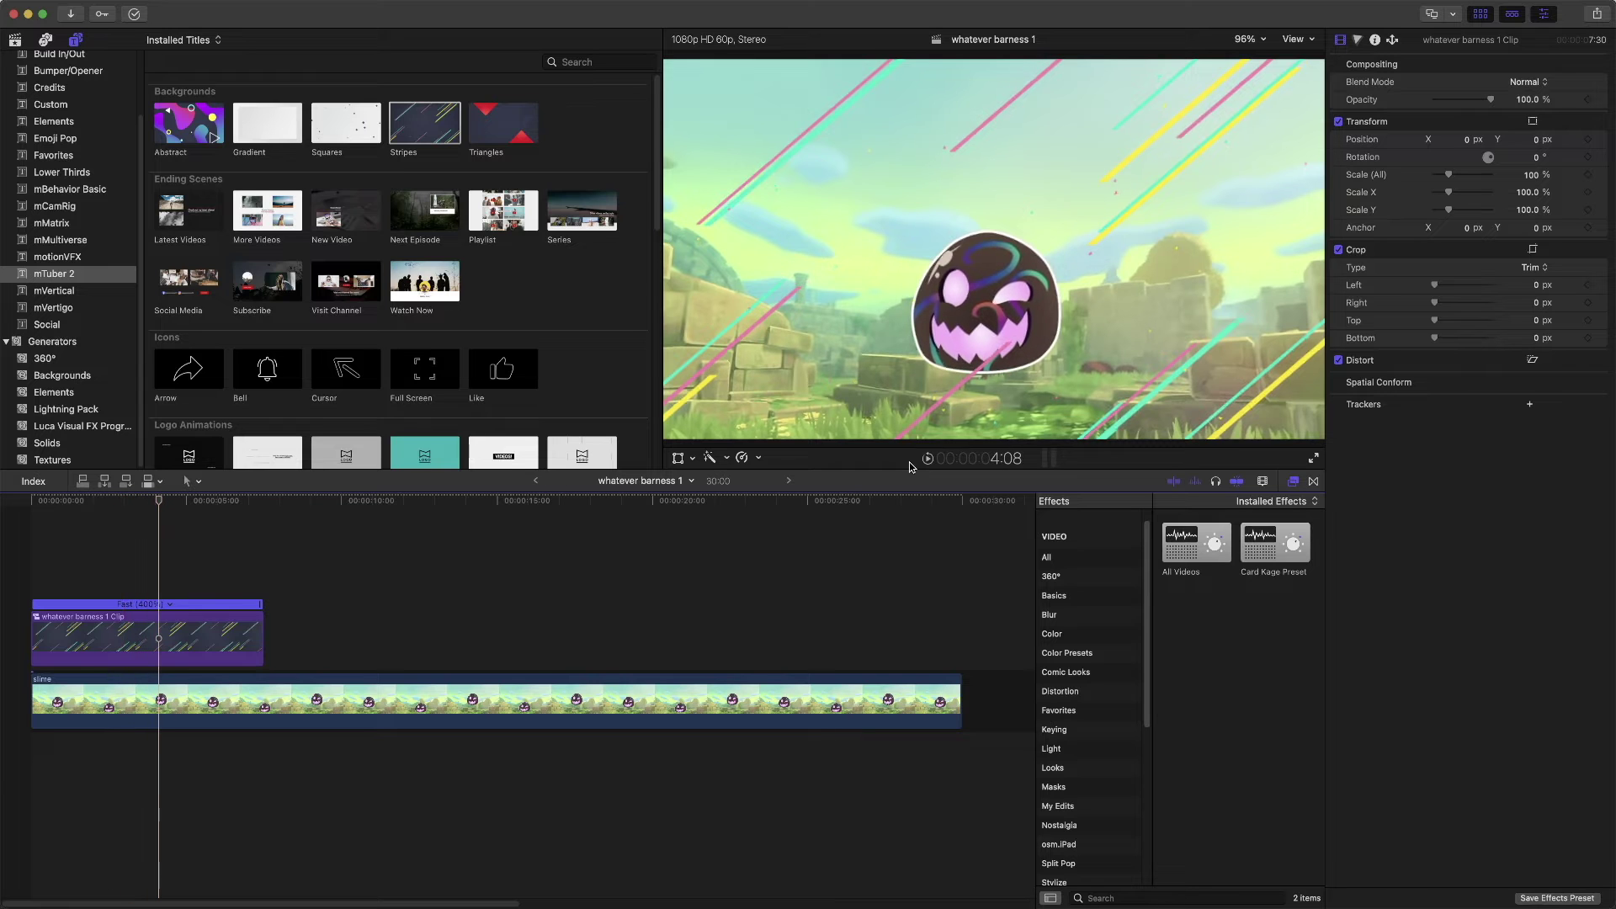
Delete the sped-up compound clip and place the mTuber 2 Subscribe ending scene over about the last five seconds of the slime clip
{"action": "left_click", "coordinate": [224, 636]}
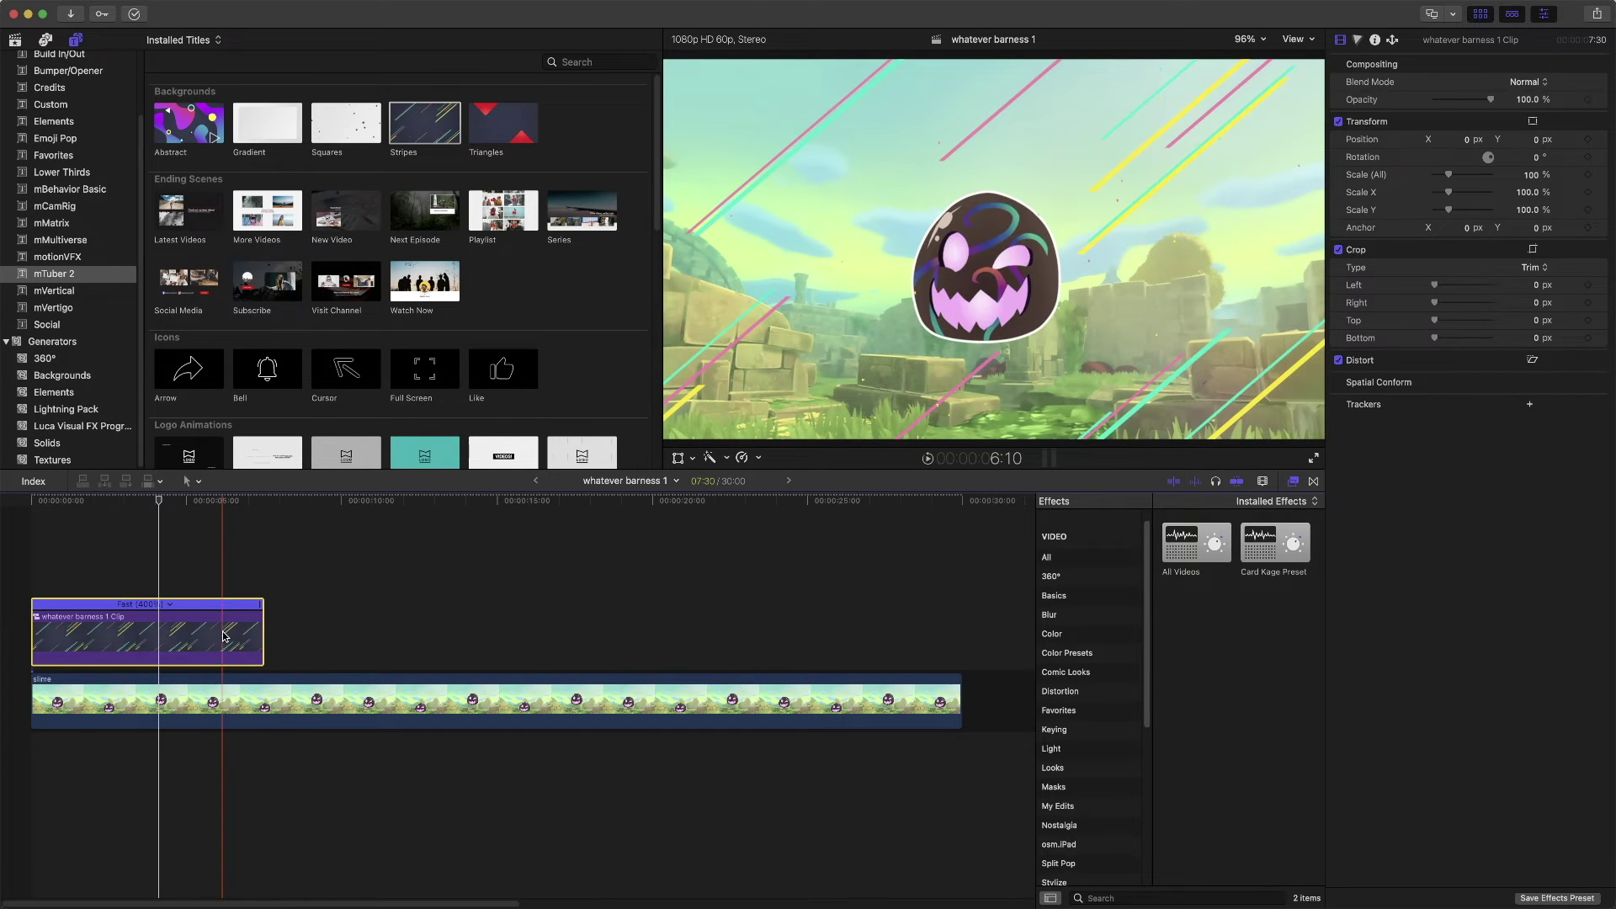
{"action": "key", "text": "Delete"}
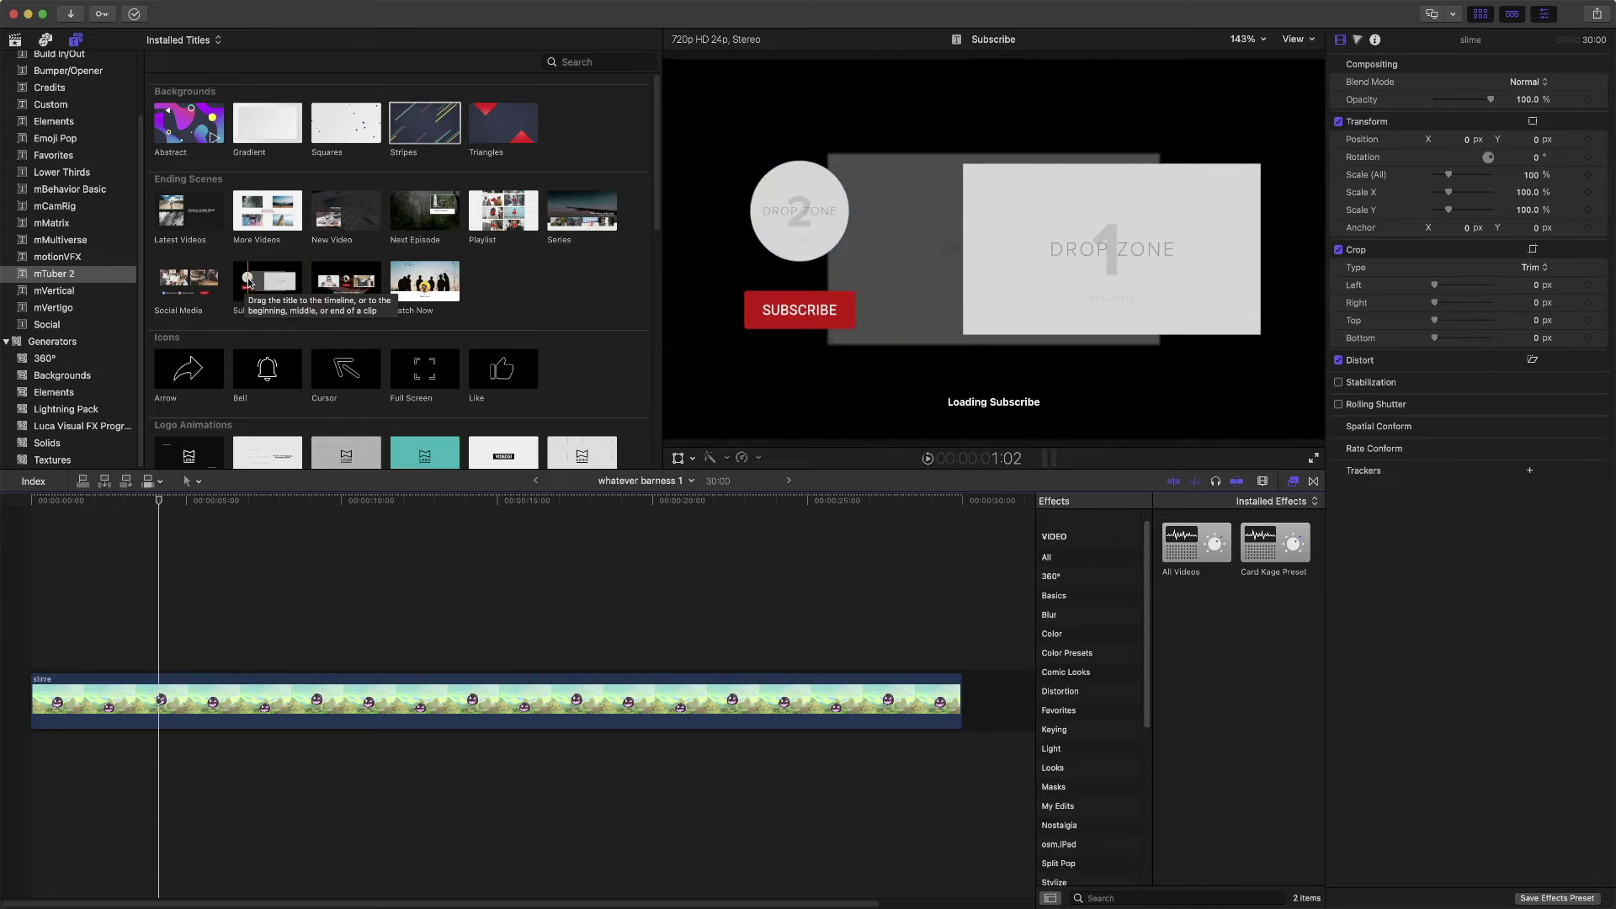
{"action": "left_click_drag", "start_coordinate": [249, 283], "coordinate": [437, 587]}
{"action": "left_click_drag", "start_coordinate": [472, 623], "coordinate": [806, 661]}
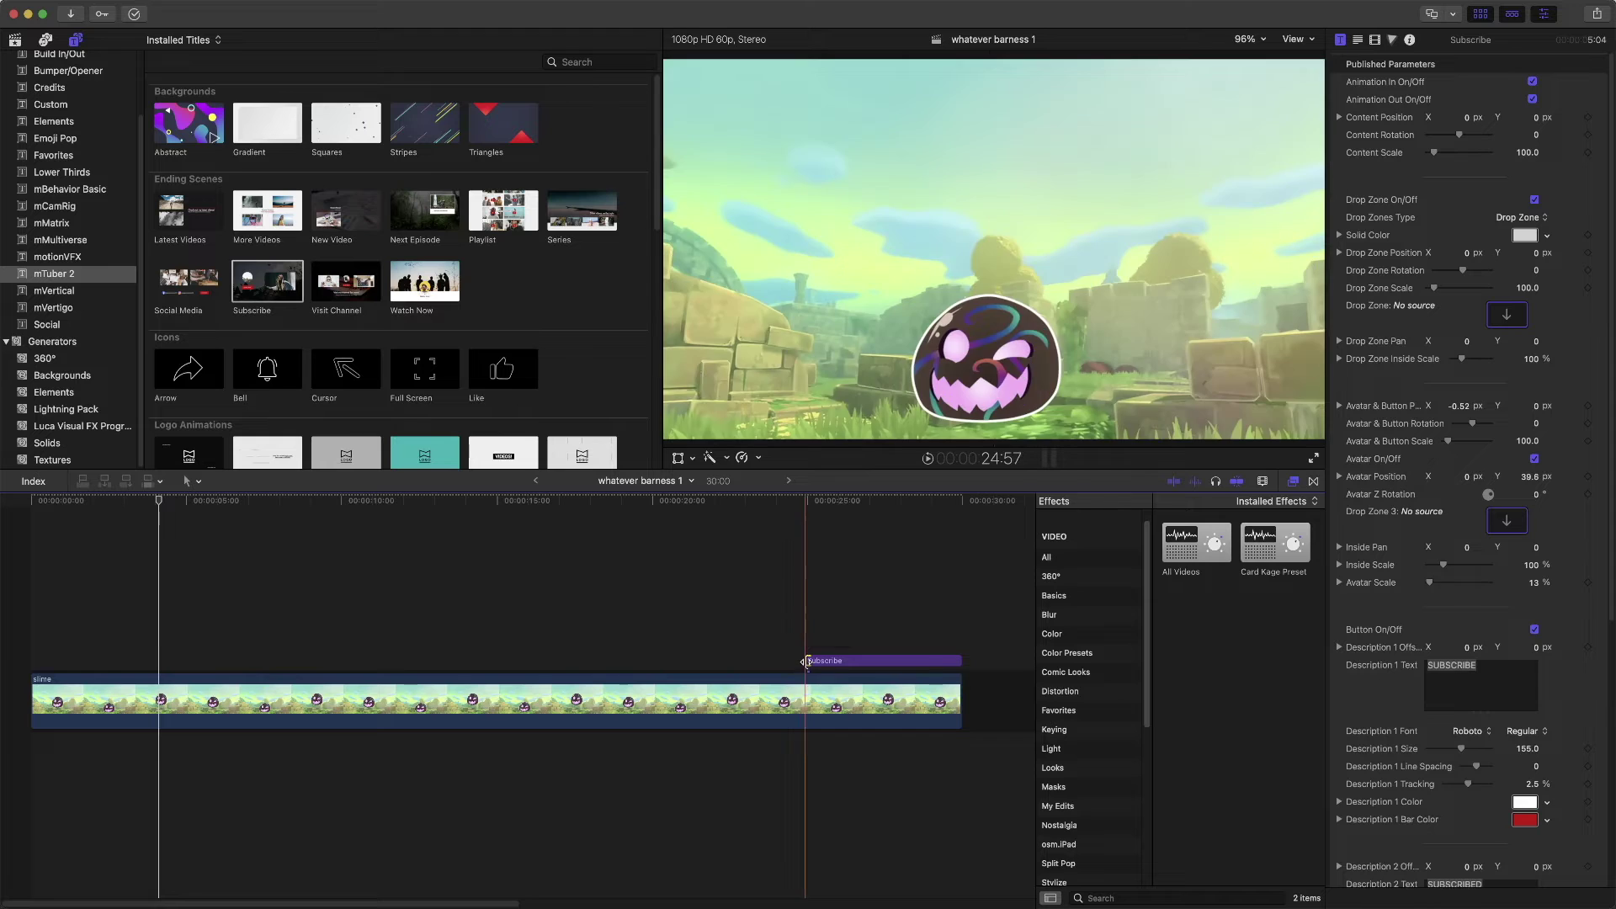
Play the Subscribe ending scene from its start to review the drop zones and the button animation
{"action": "left_click", "coordinate": [868, 505]}
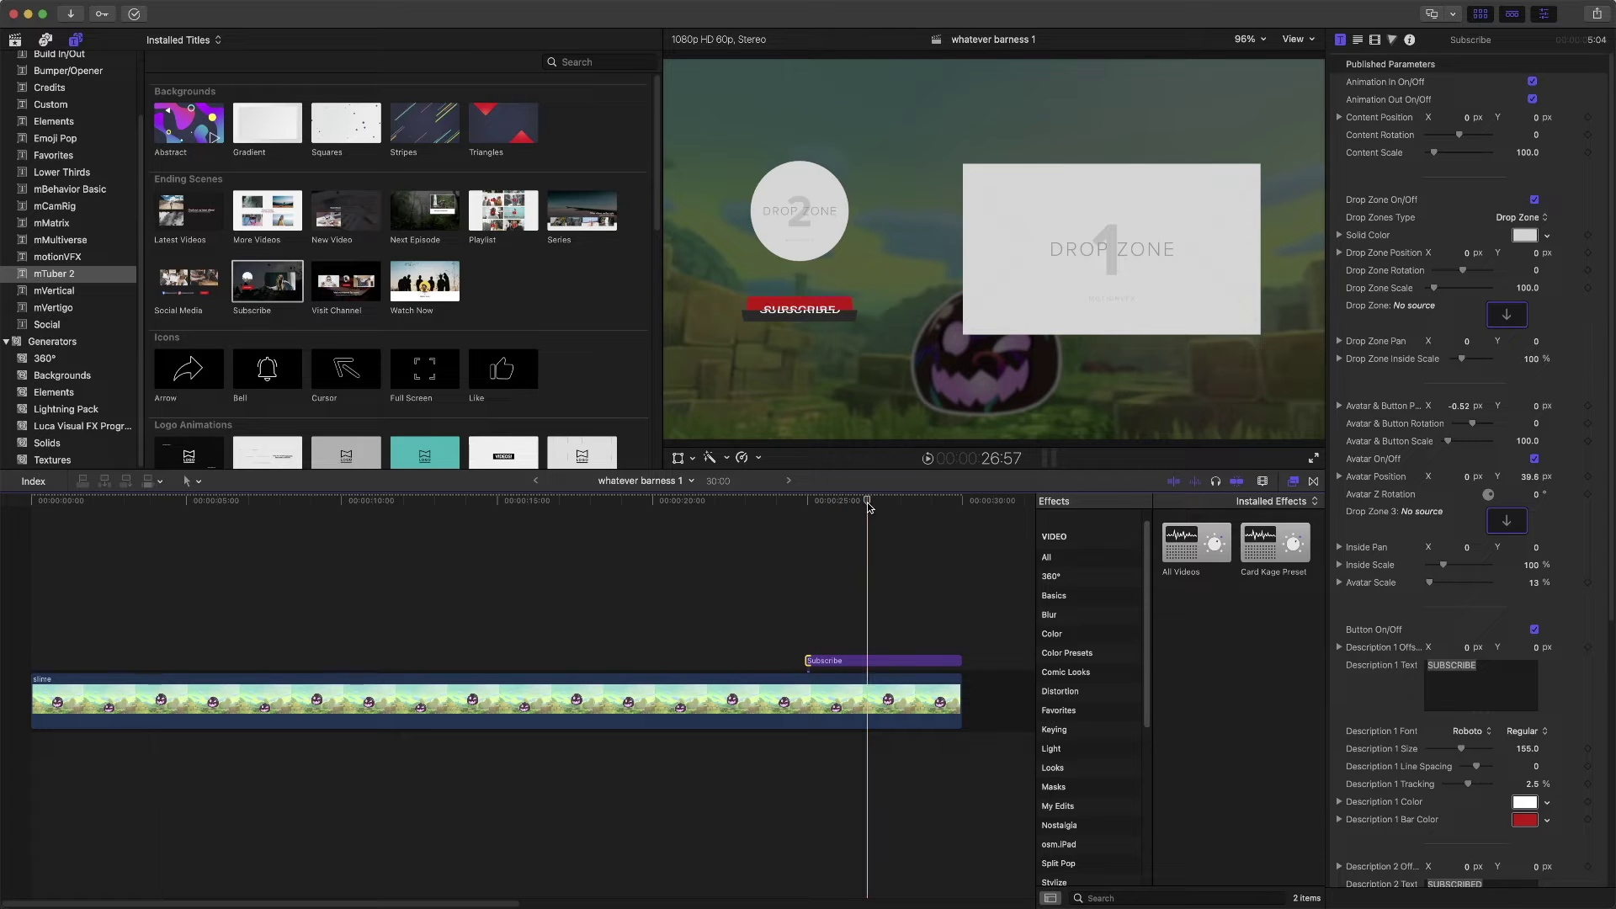
{"action": "left_click", "coordinate": [802, 567]}
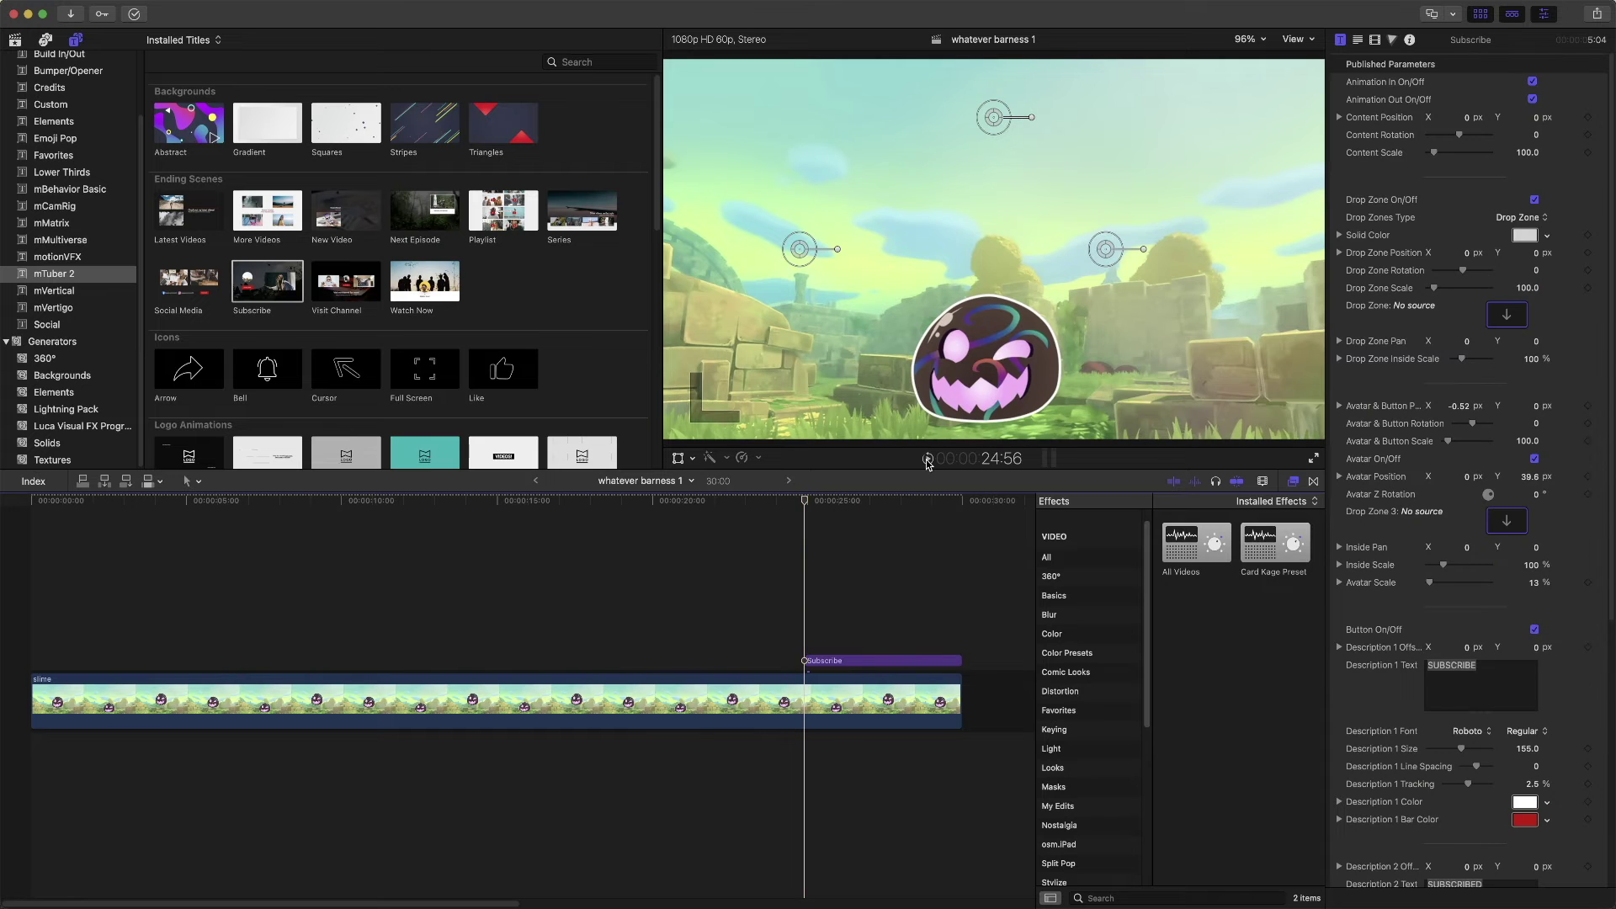
{"action": "left_click", "coordinate": [926, 461]}
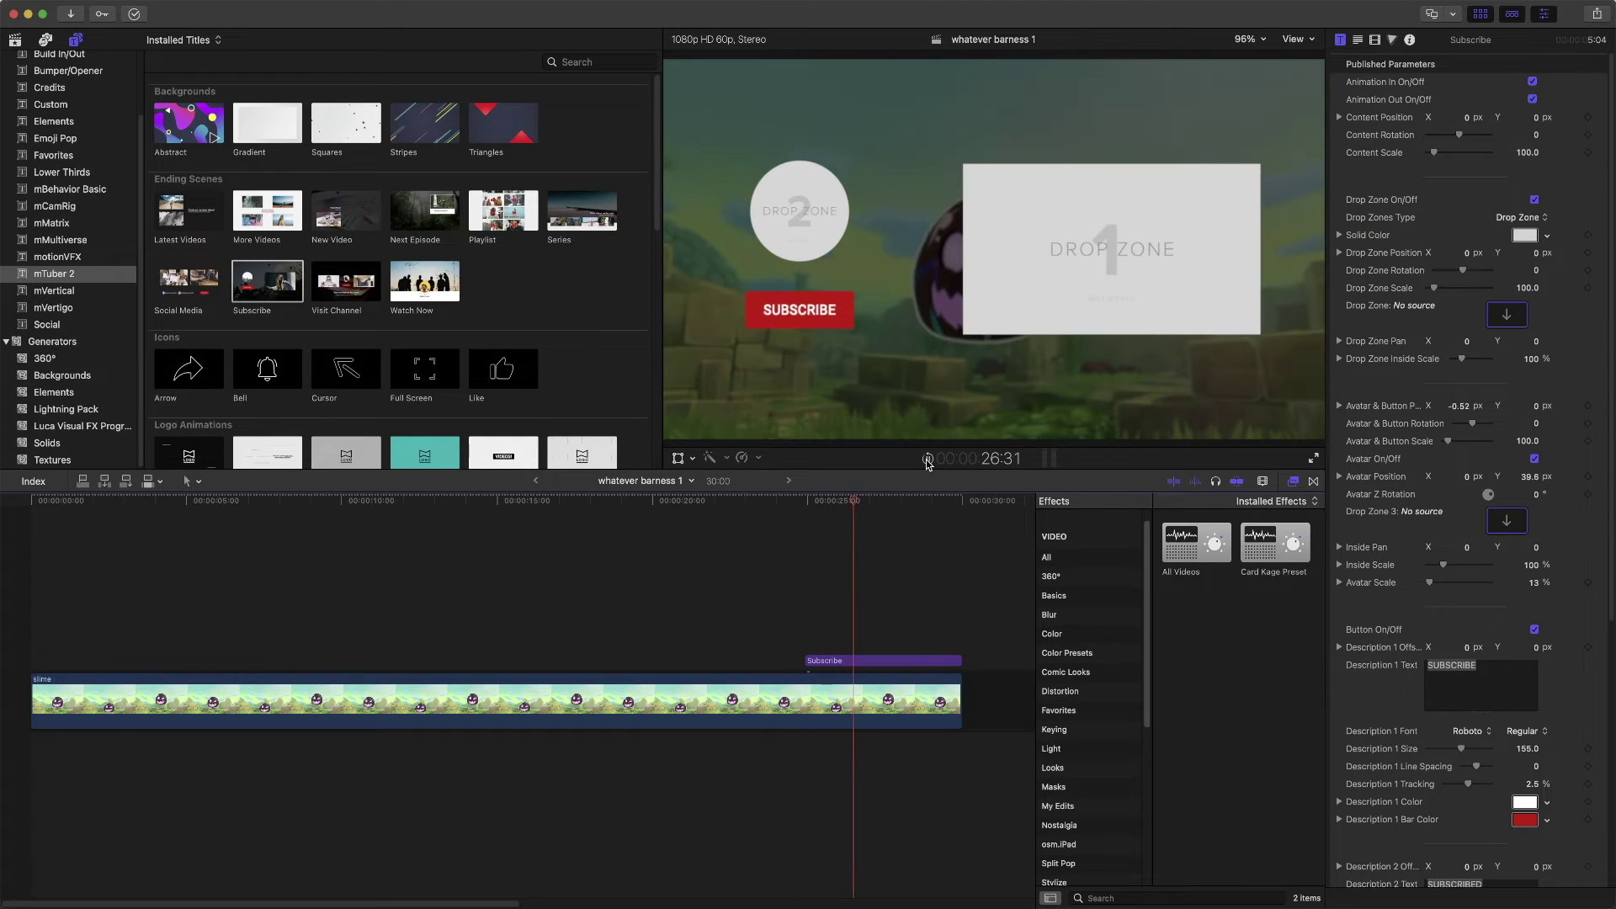
{"action": "left_click", "coordinate": [927, 462]}
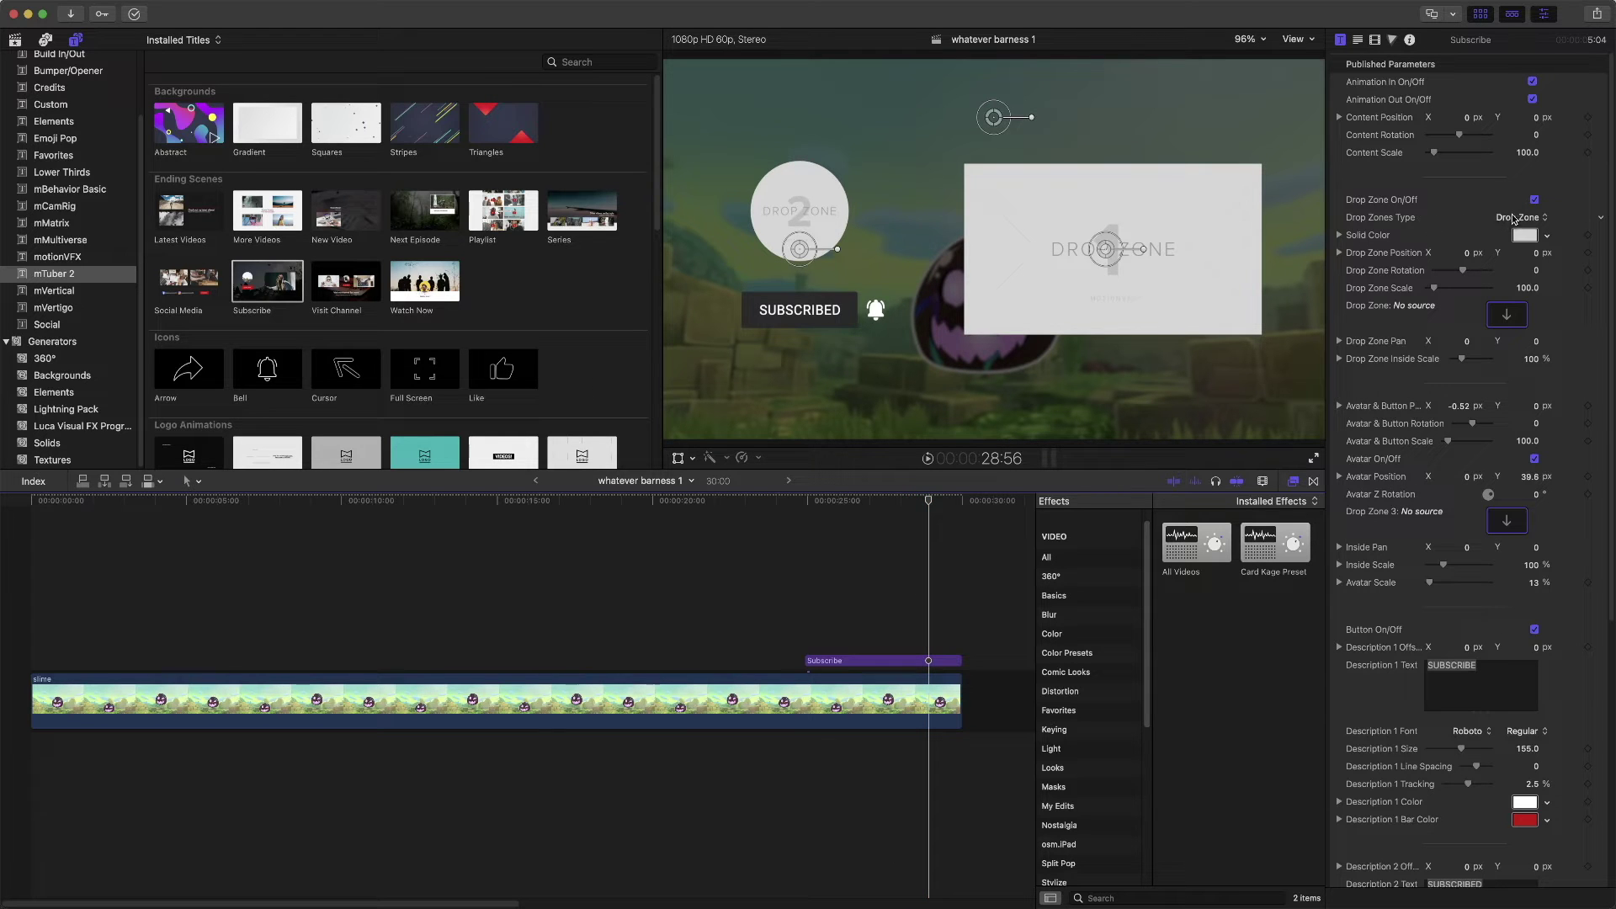
Fill the Subscribe ending scene's first drop zone with the slime clip
{"action": "left_click", "coordinate": [1506, 316]}
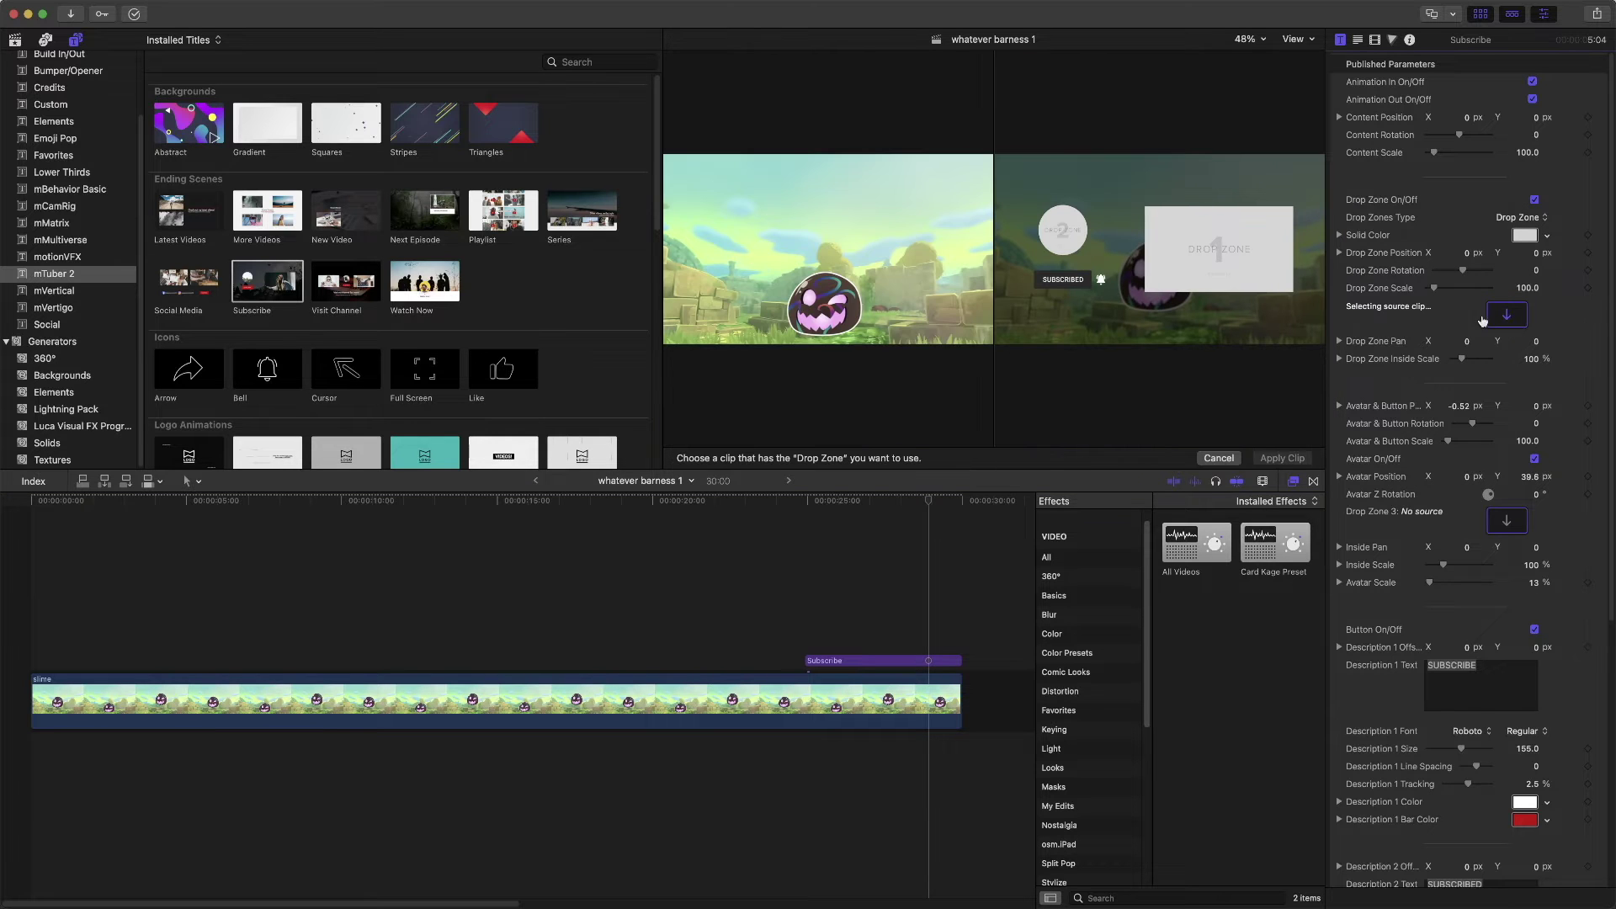
{"action": "left_click", "coordinate": [700, 707]}
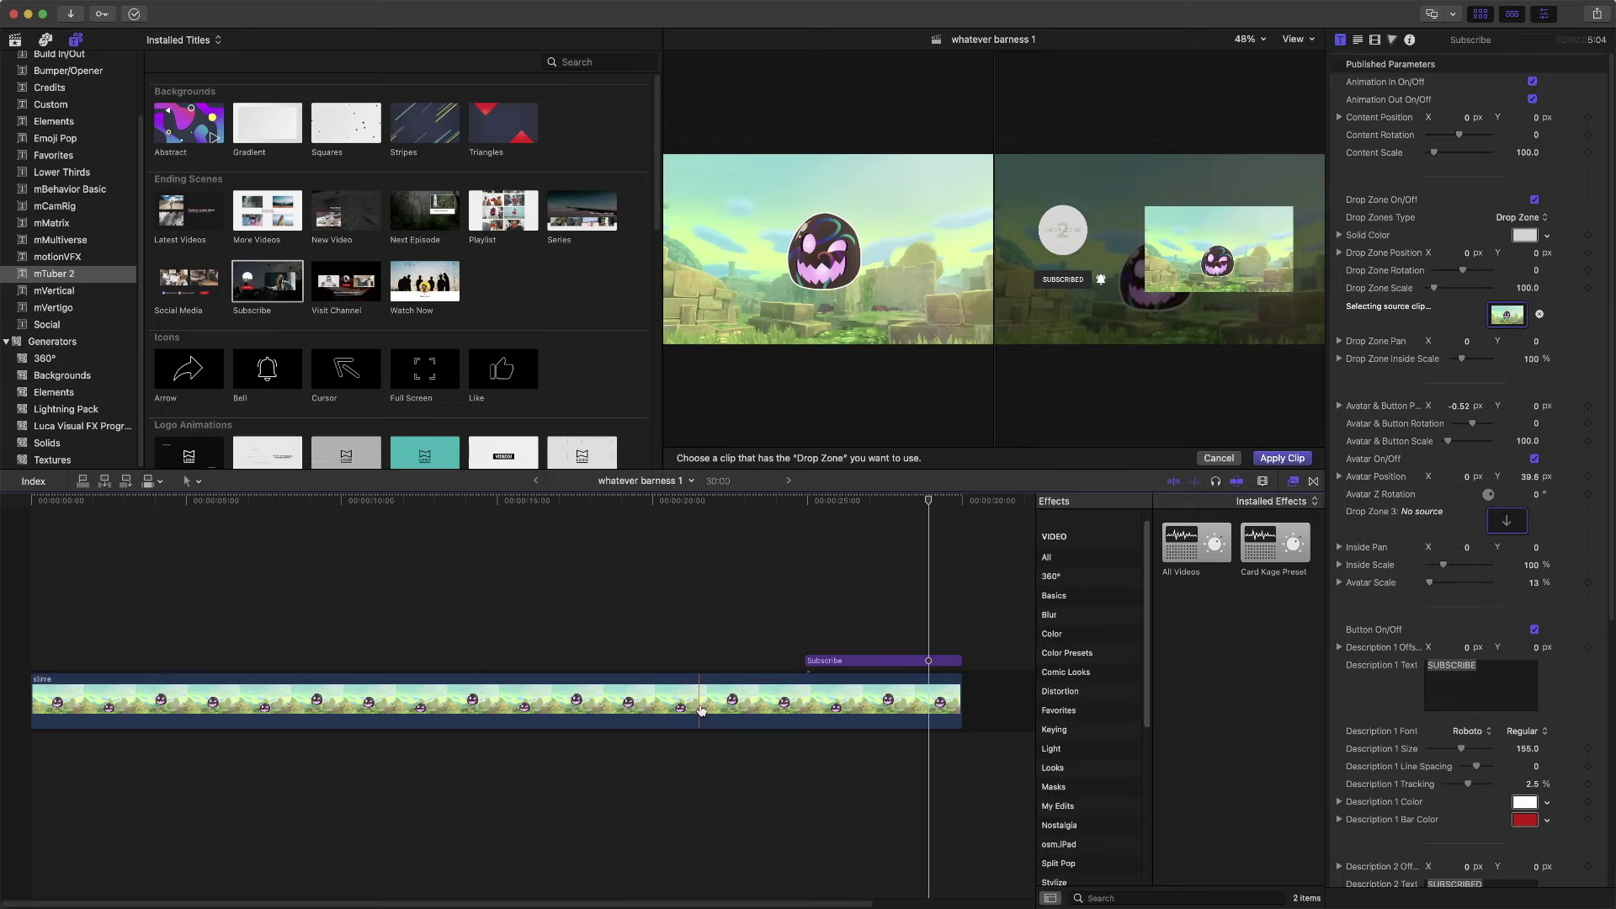
{"action": "left_click", "coordinate": [1285, 460]}
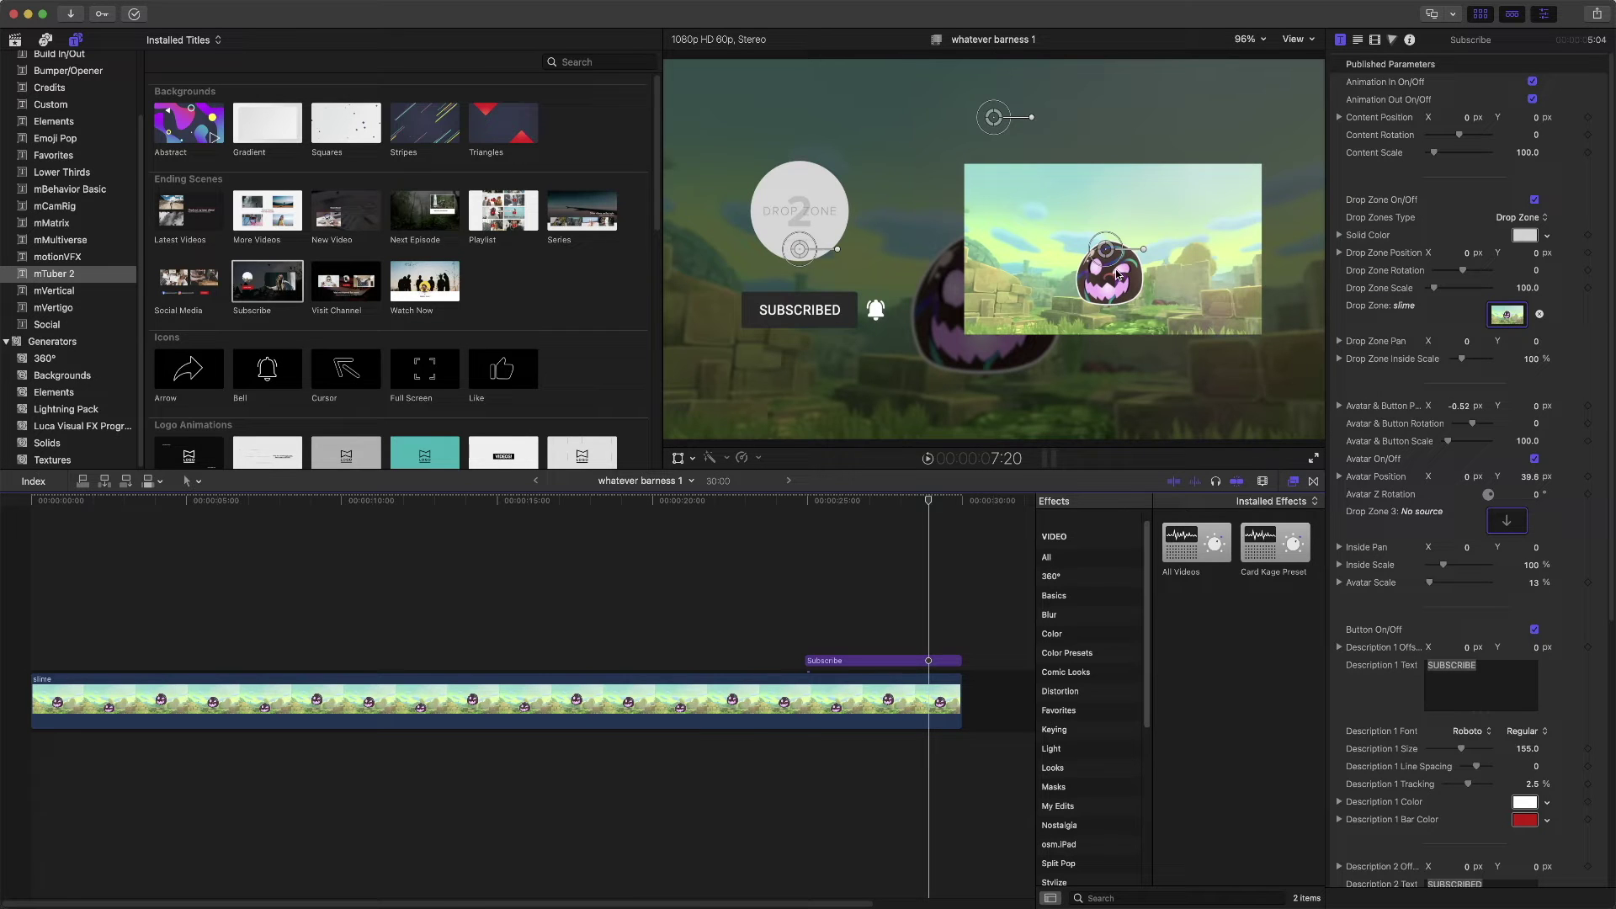
Move the slime drop zone to about X 0.12, Y 0.24 and the button, with its avatar turned off, to about X -0.59, Y -0.12
{"action": "left_click_drag", "start_coordinate": [1107, 252], "coordinate": [1154, 163]}
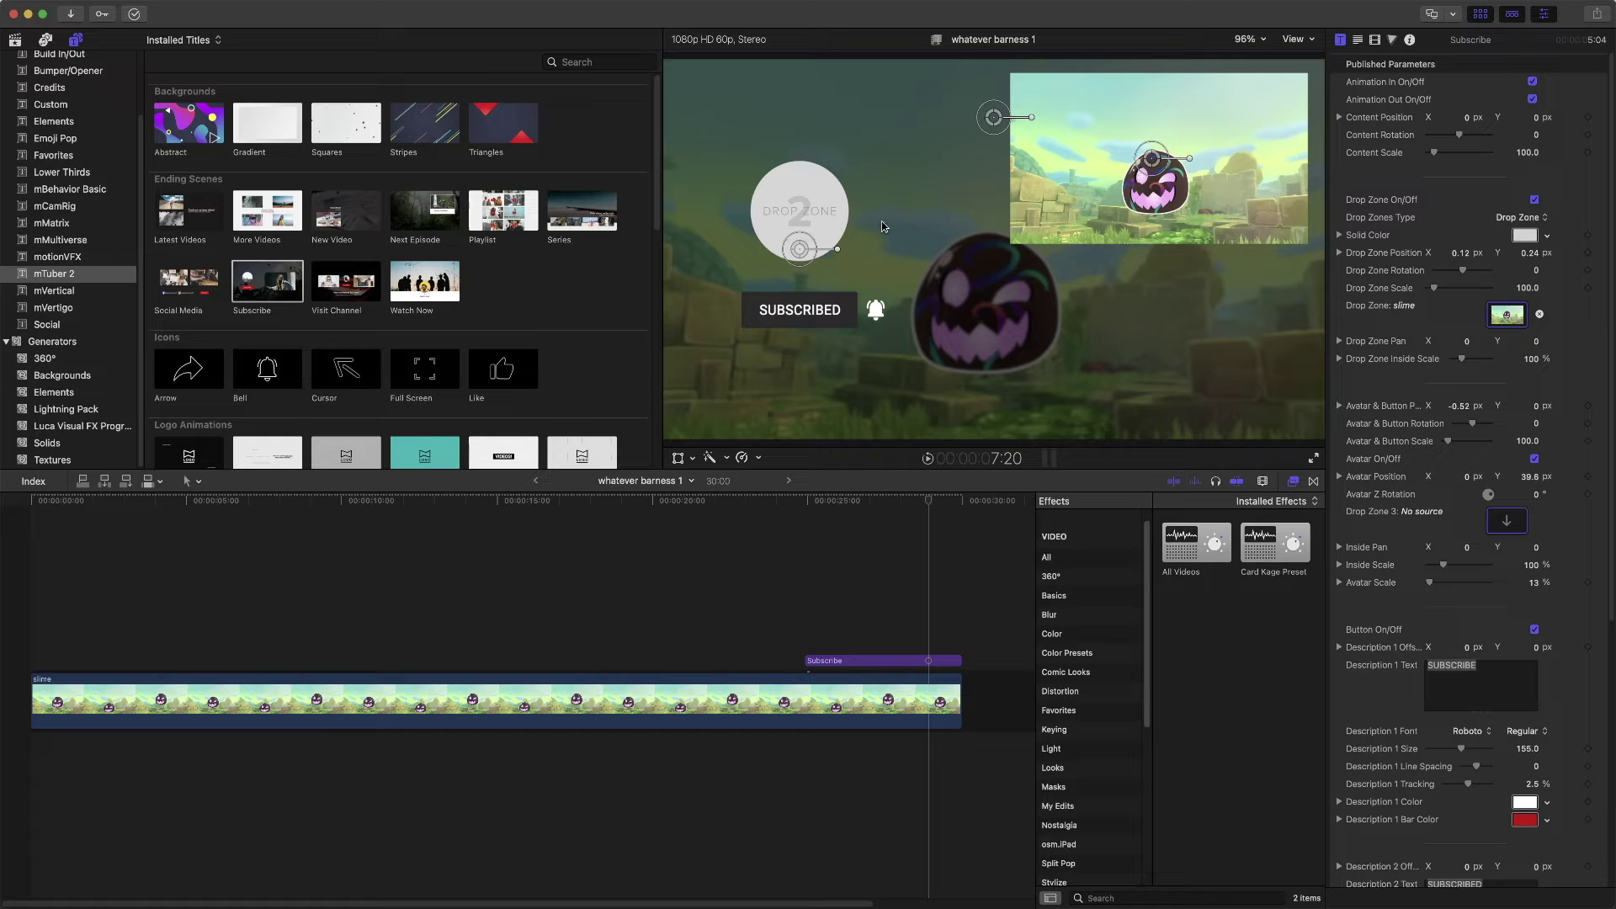
{"action": "left_click_drag", "start_coordinate": [796, 256], "coordinate": [808, 288]}
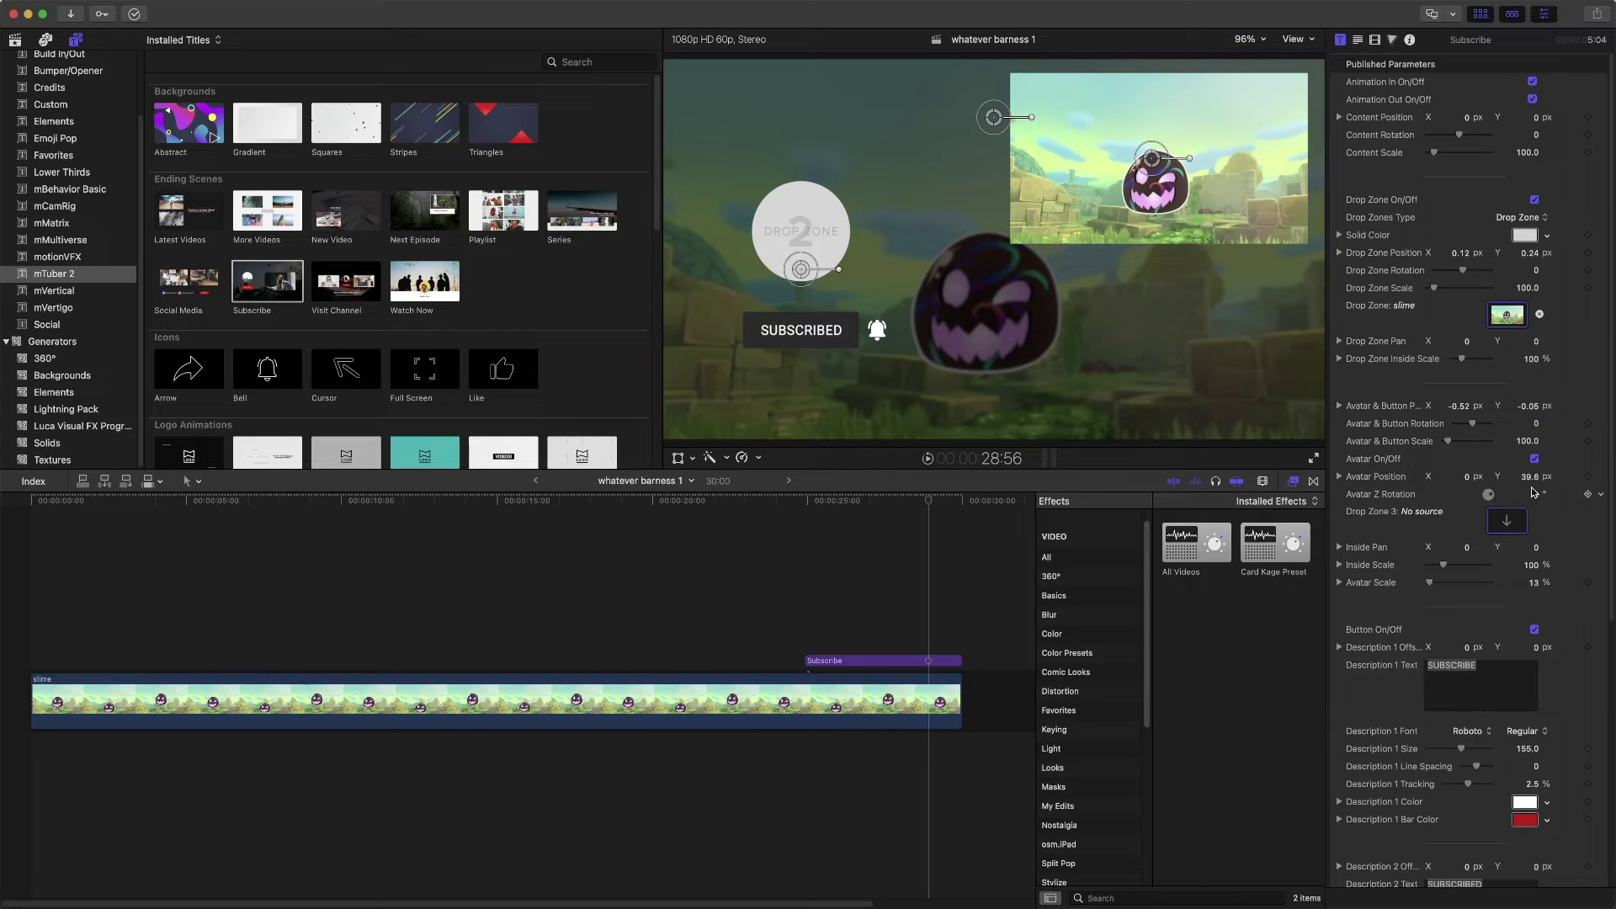
{"action": "left_click", "coordinate": [1534, 459]}
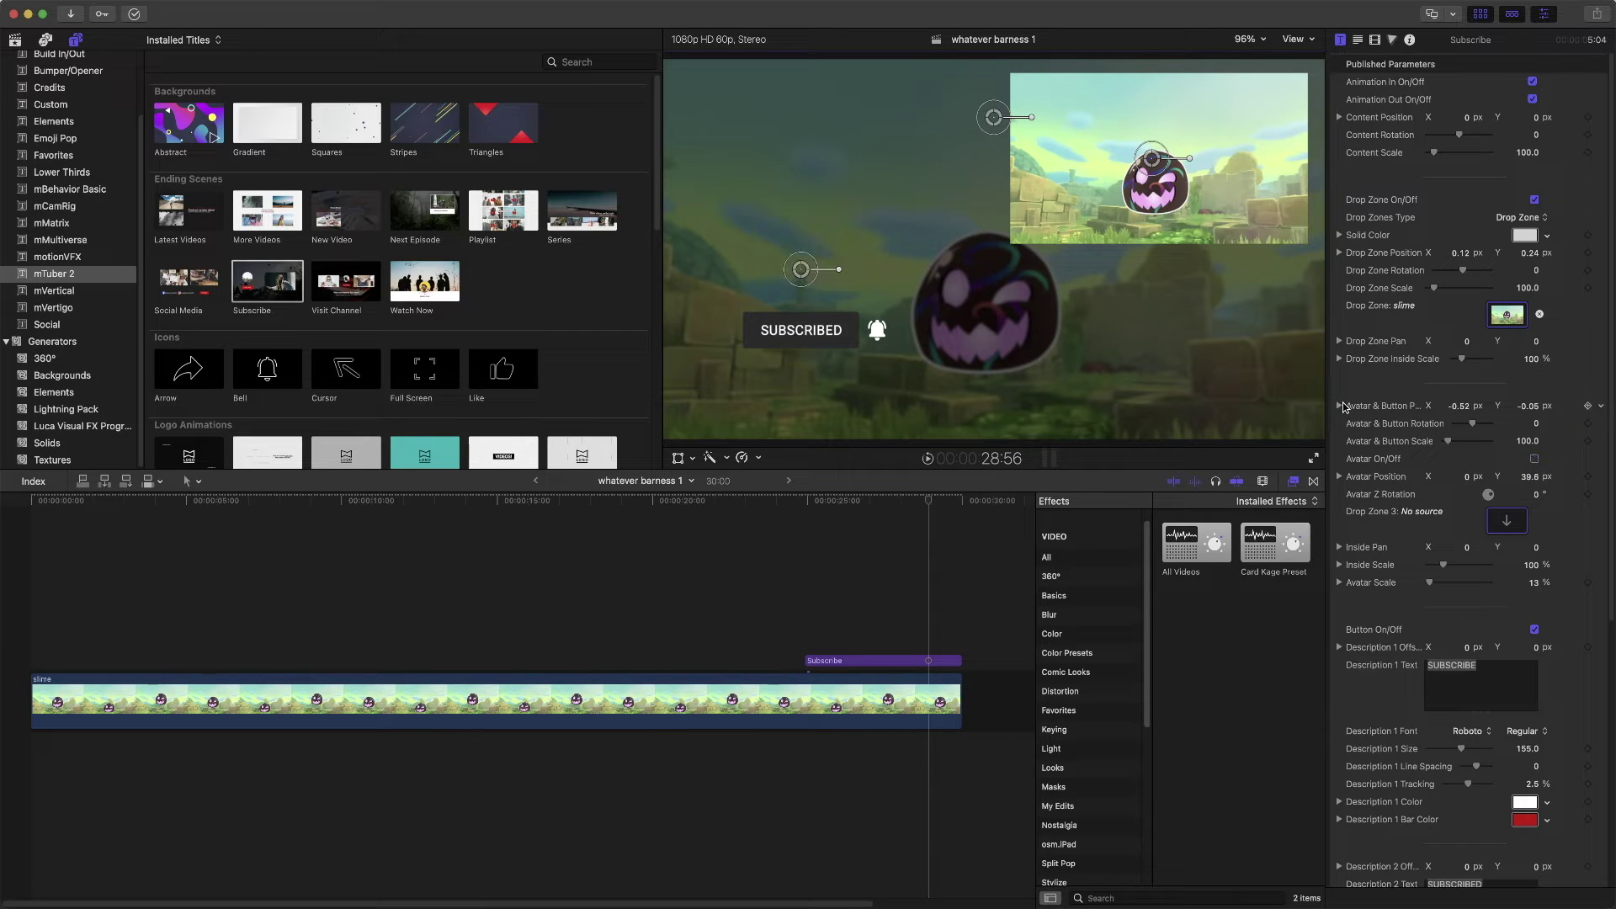
{"action": "left_click_drag", "start_coordinate": [799, 268], "coordinate": [771, 293]}
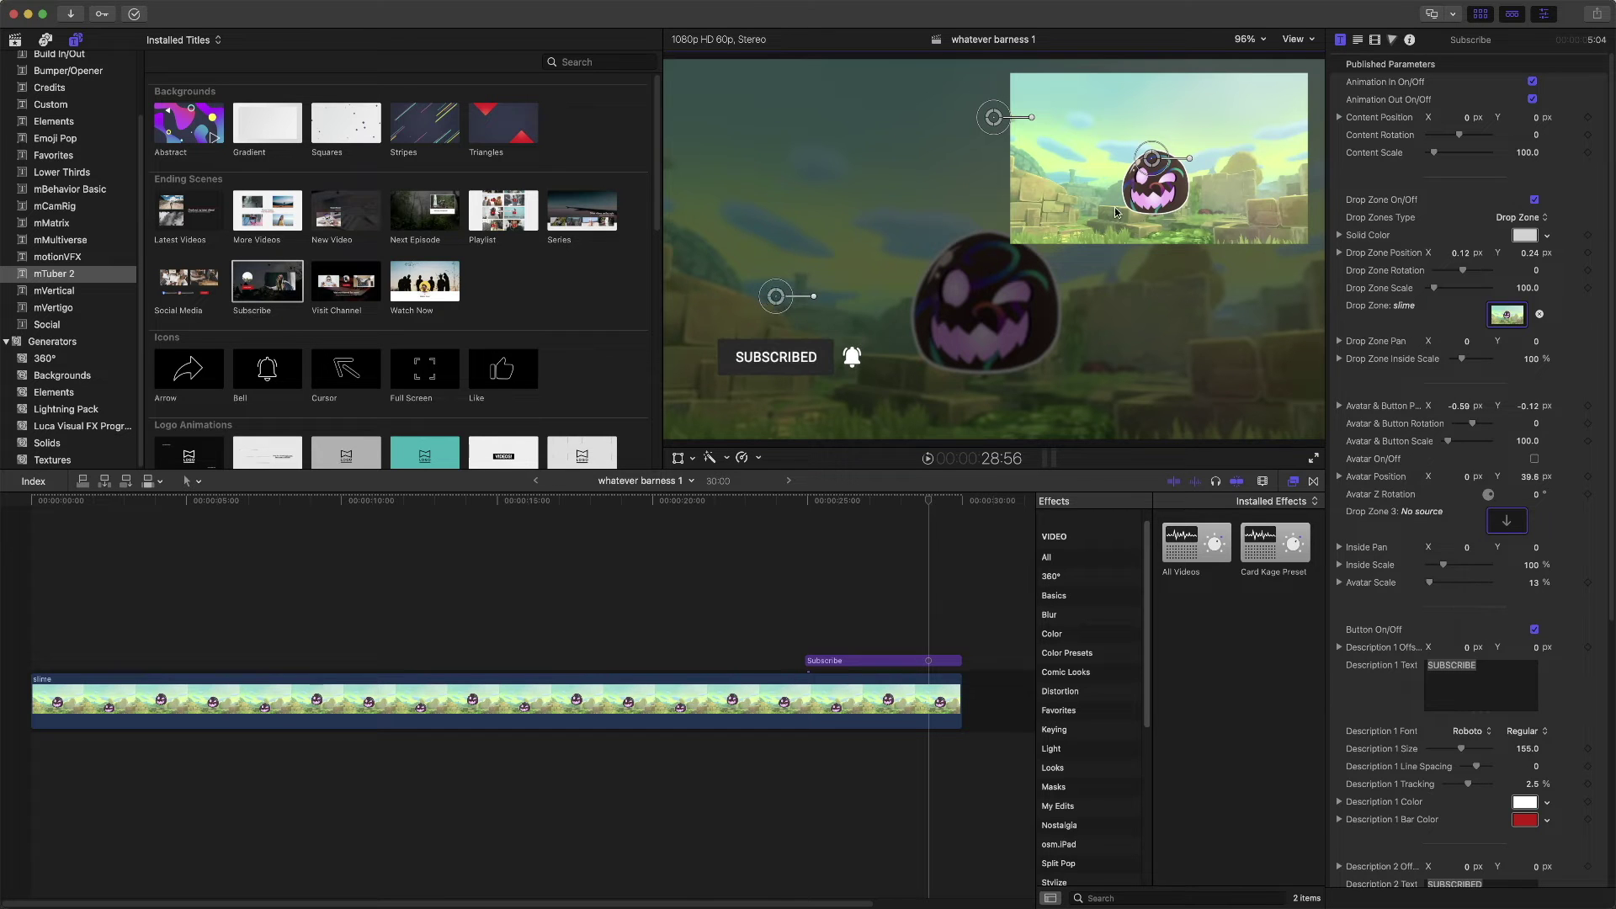
Swap the layout by moving the drop zone to about X -0.77, Y 0.25 and the button to about X 0.6, Y -0.18
{"action": "left_click_drag", "start_coordinate": [1152, 158], "coordinate": [821, 157]}
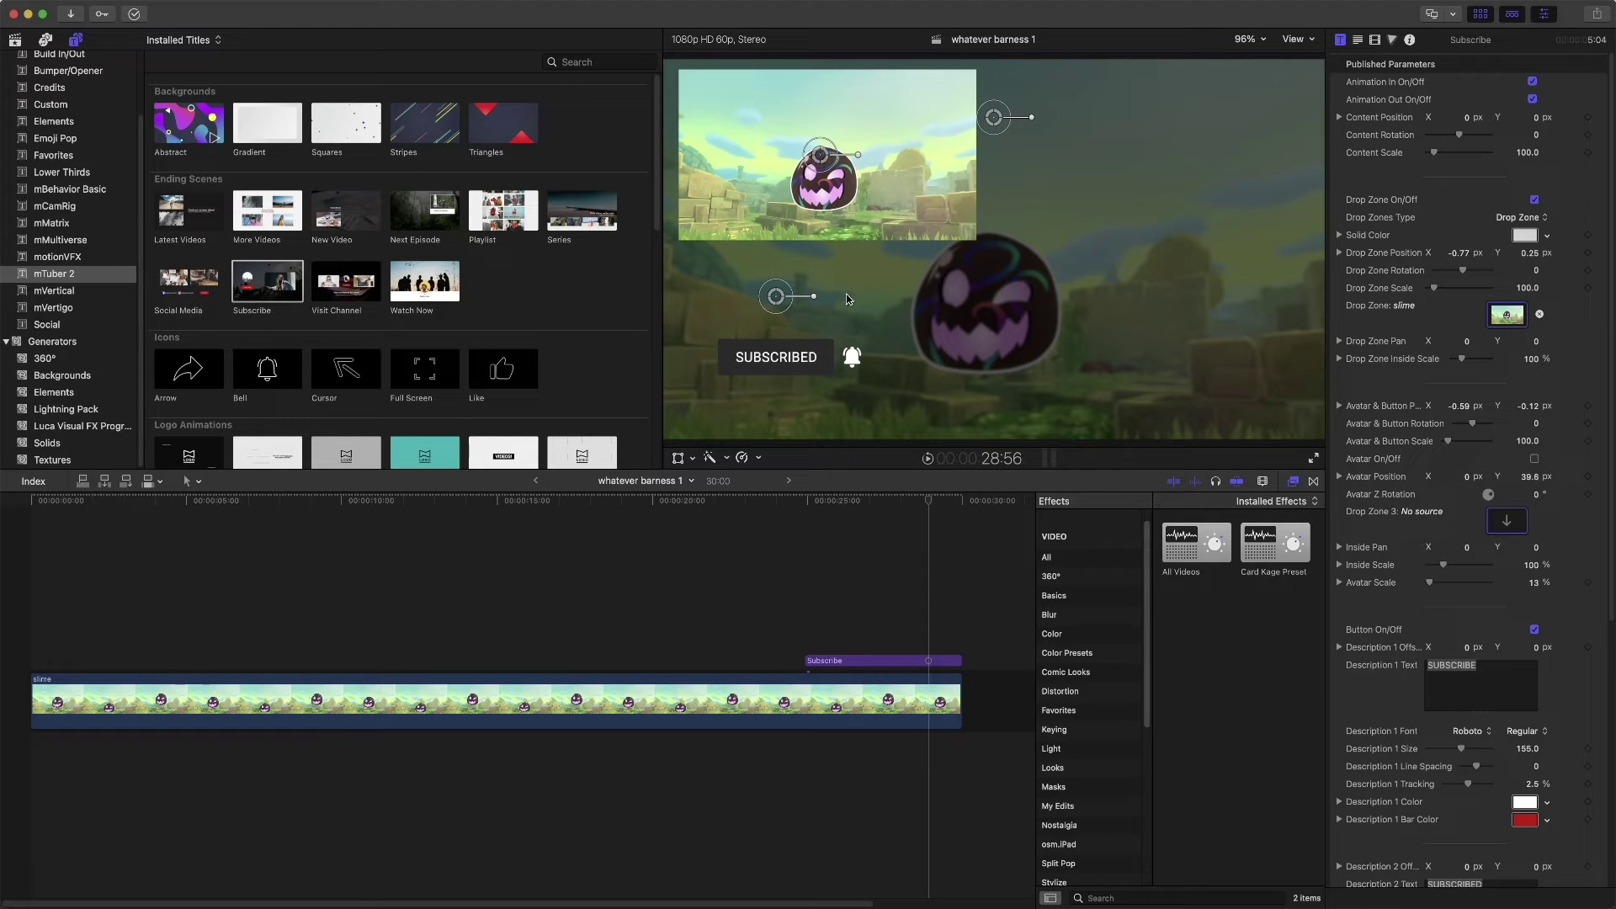
{"action": "left_click_drag", "start_coordinate": [775, 299], "coordinate": [1215, 318]}
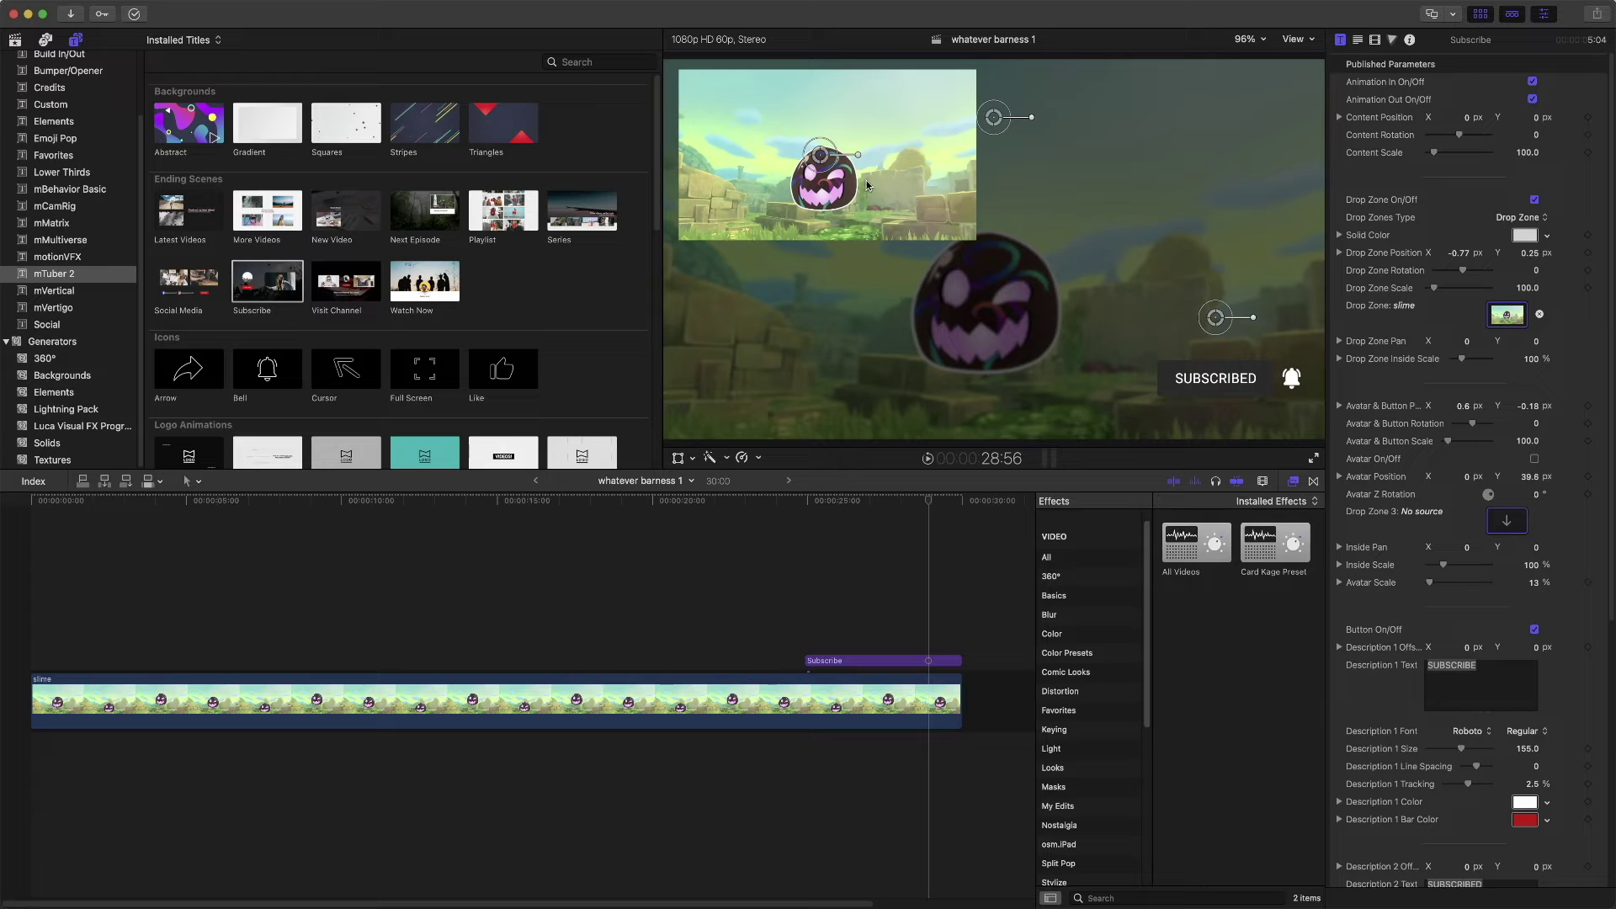
Play the ending scene from its start to review the rearranged drop zone and button
{"action": "left_click", "coordinate": [805, 500]}
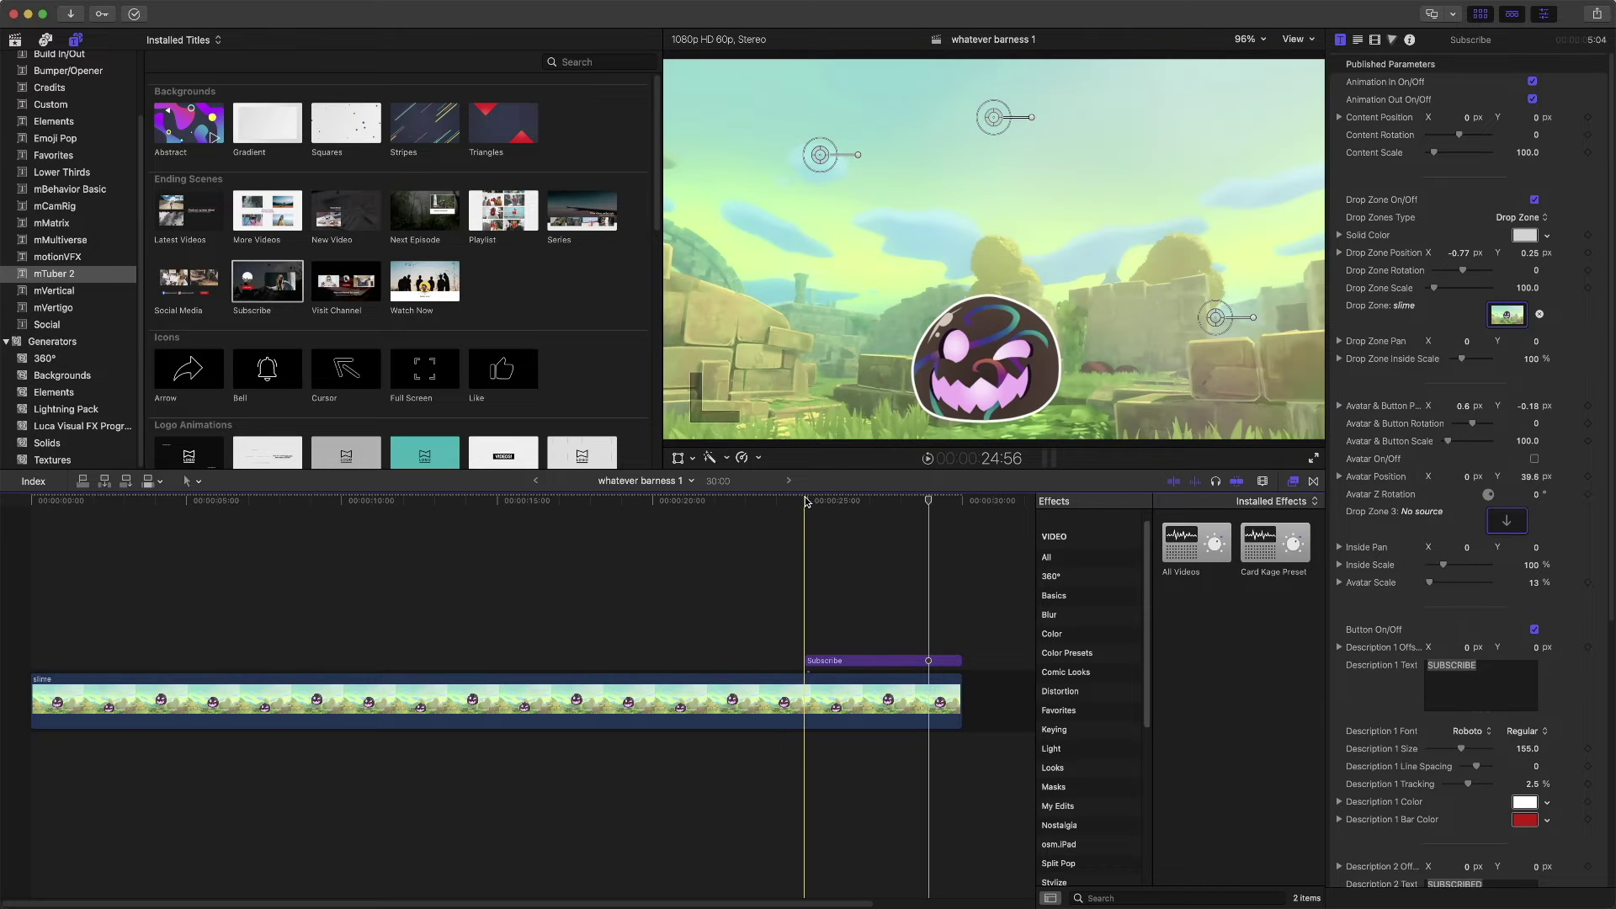
{"action": "left_click", "coordinate": [927, 459]}
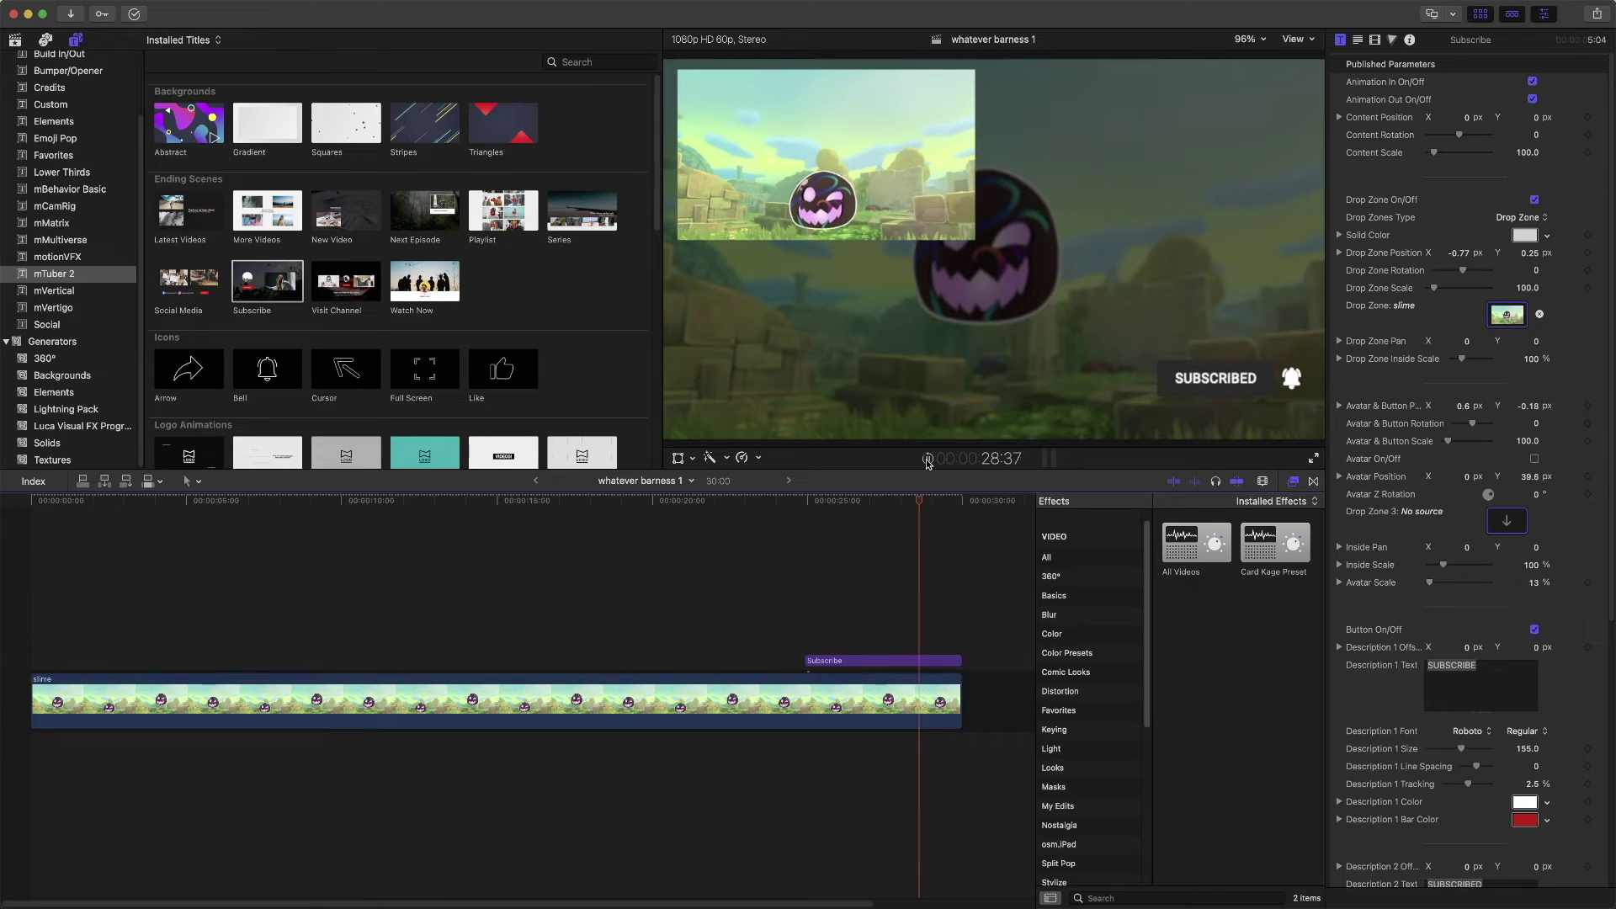
{"action": "left_click", "coordinate": [927, 460]}
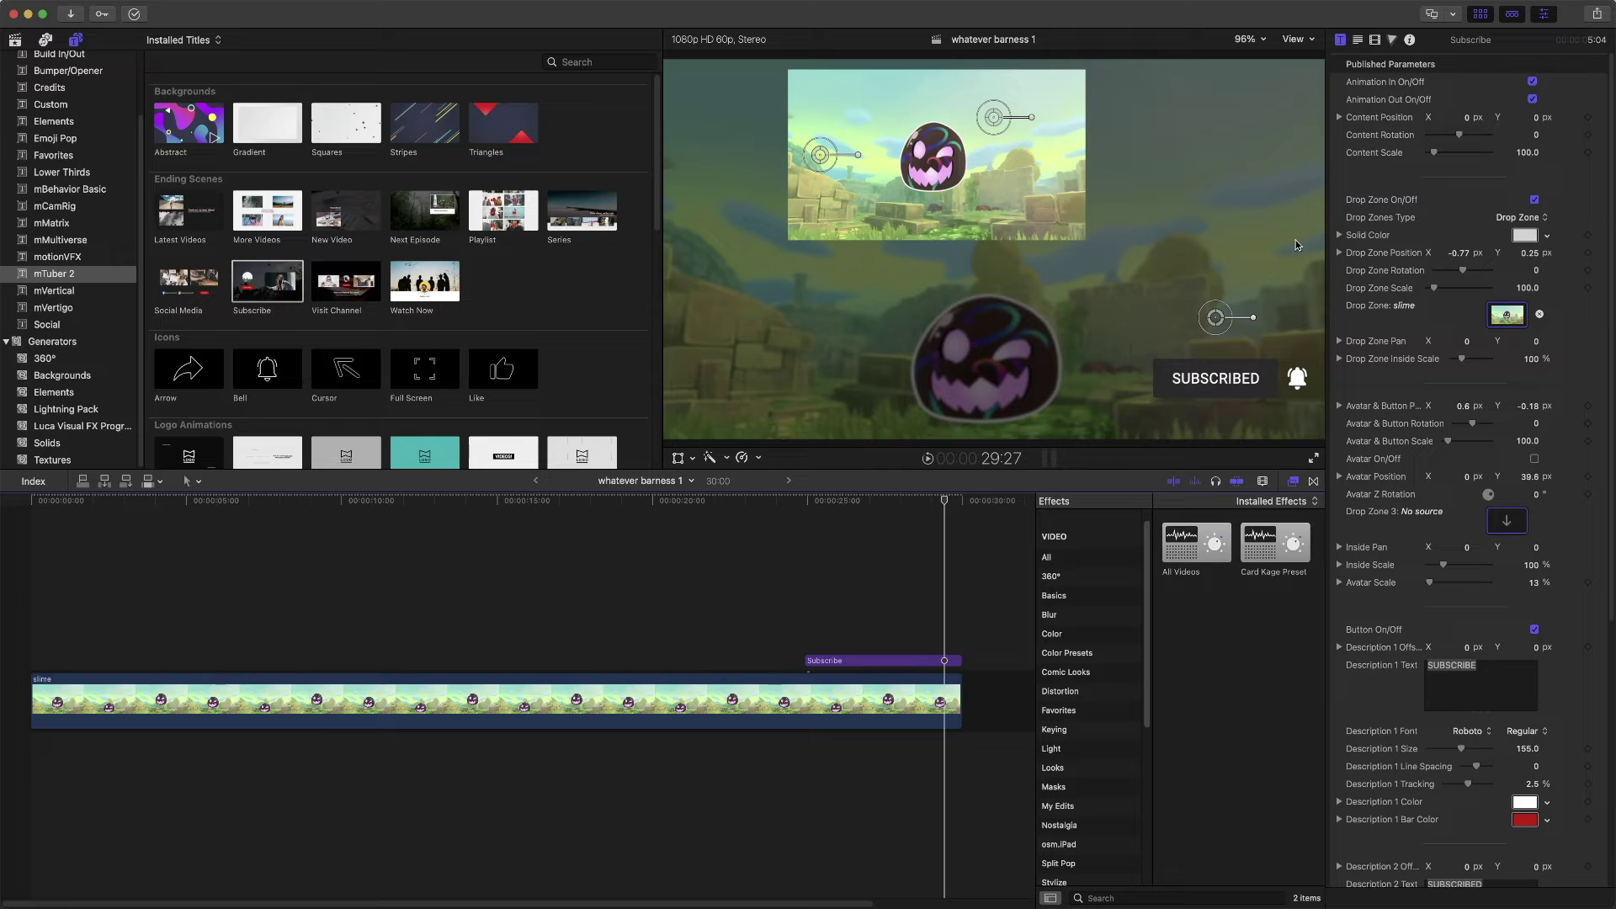
Change the drop zone type to Solid, switching the drop zone off and back on
{"action": "left_click", "coordinate": [1533, 200]}
{"action": "left_click", "coordinate": [1543, 217]}
{"action": "left_click", "coordinate": [1535, 207]}
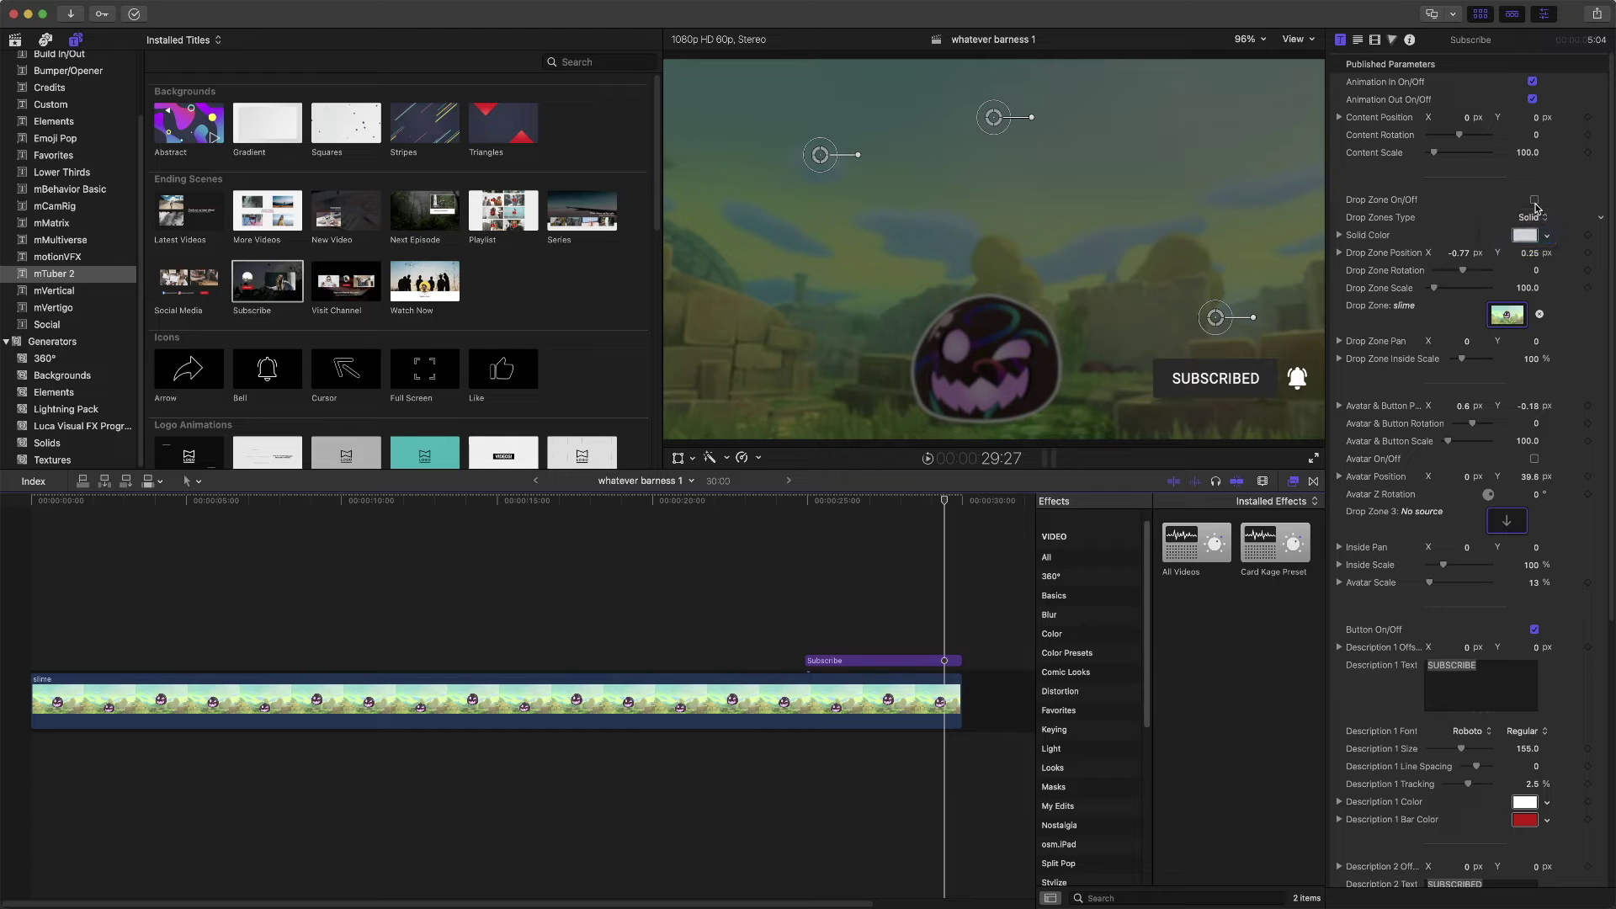
{"action": "left_click", "coordinate": [1534, 201]}
{"action": "left_click", "coordinate": [1533, 218]}
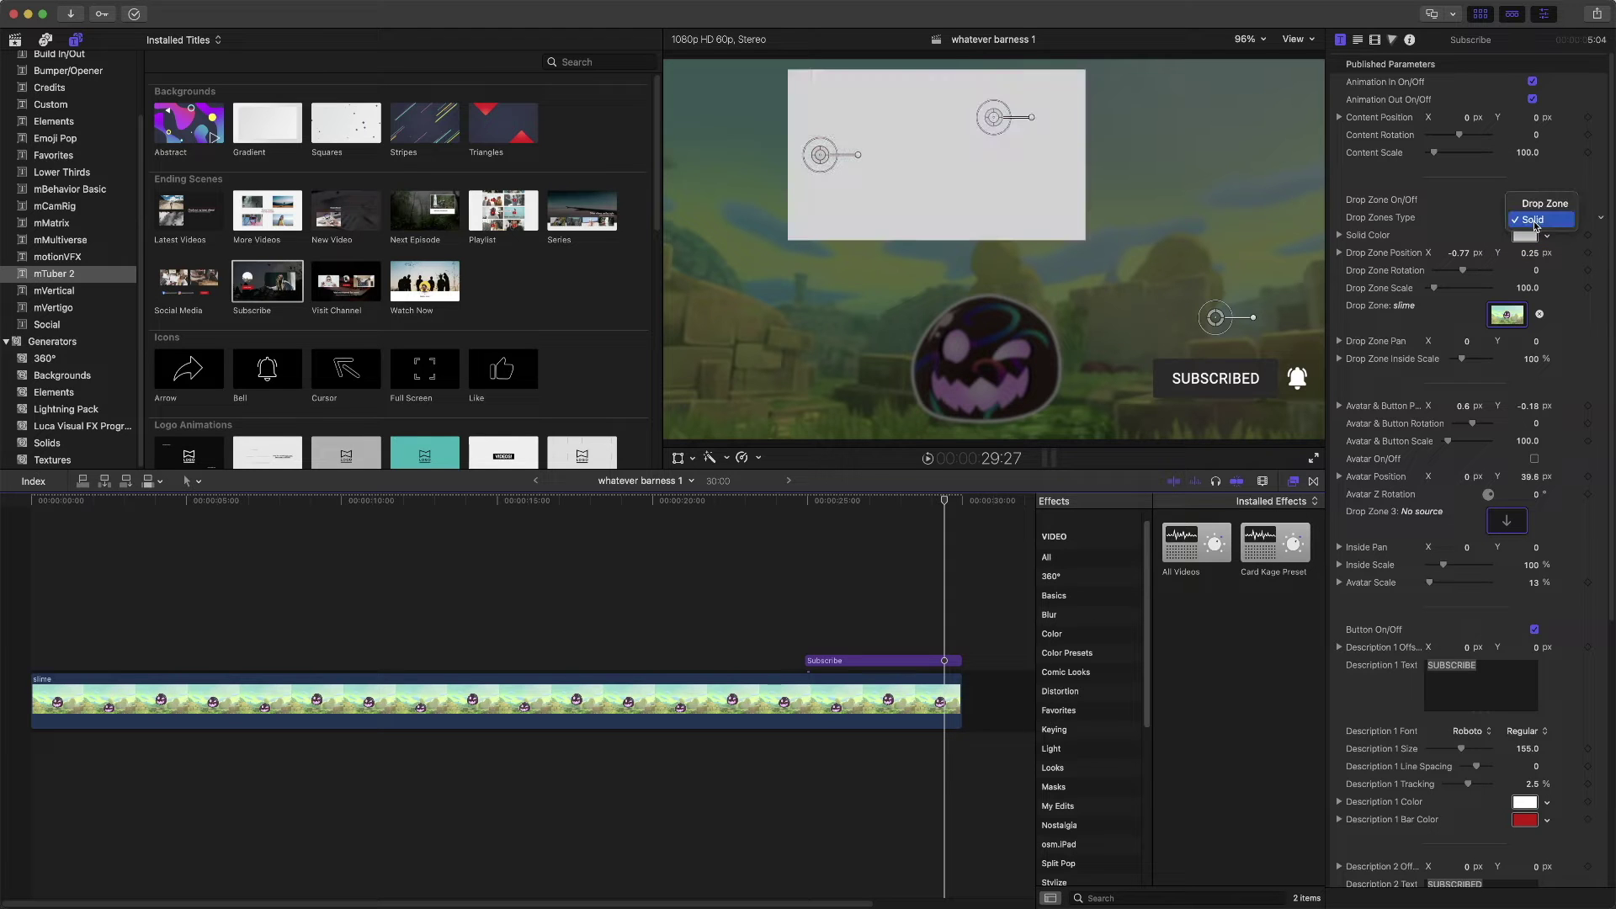
{"action": "left_click", "coordinate": [1533, 219]}
Set the drop zone's solid color to black
{"action": "left_click", "coordinate": [1546, 236]}
{"action": "left_click", "coordinate": [1496, 284]}
{"action": "left_click", "coordinate": [1512, 352]}
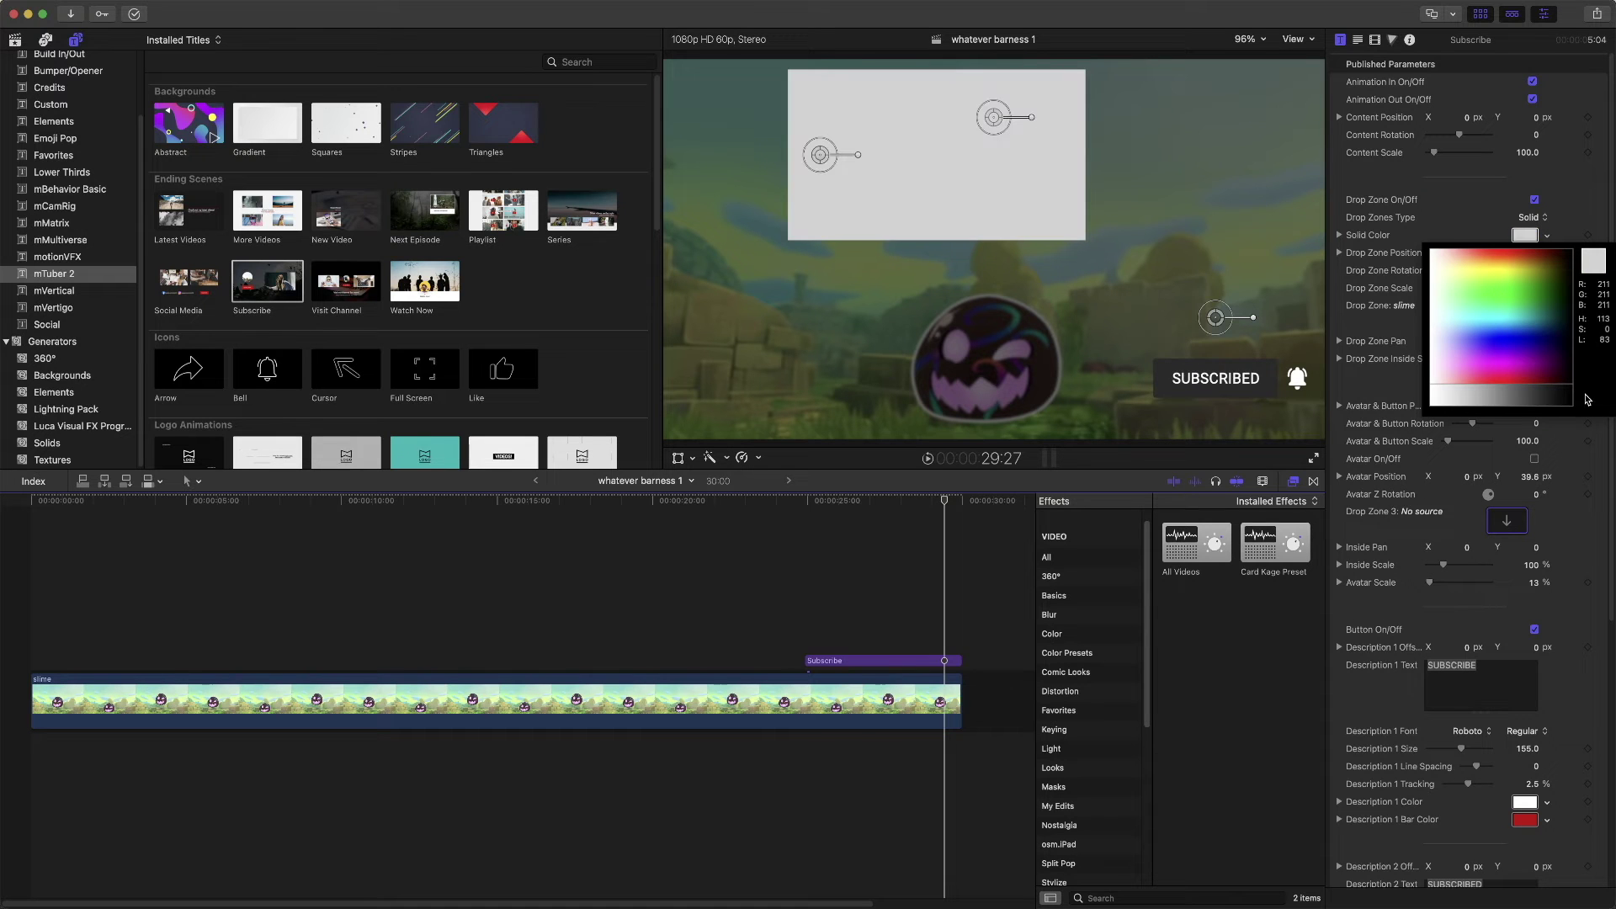
{"action": "left_click", "coordinate": [1572, 257]}
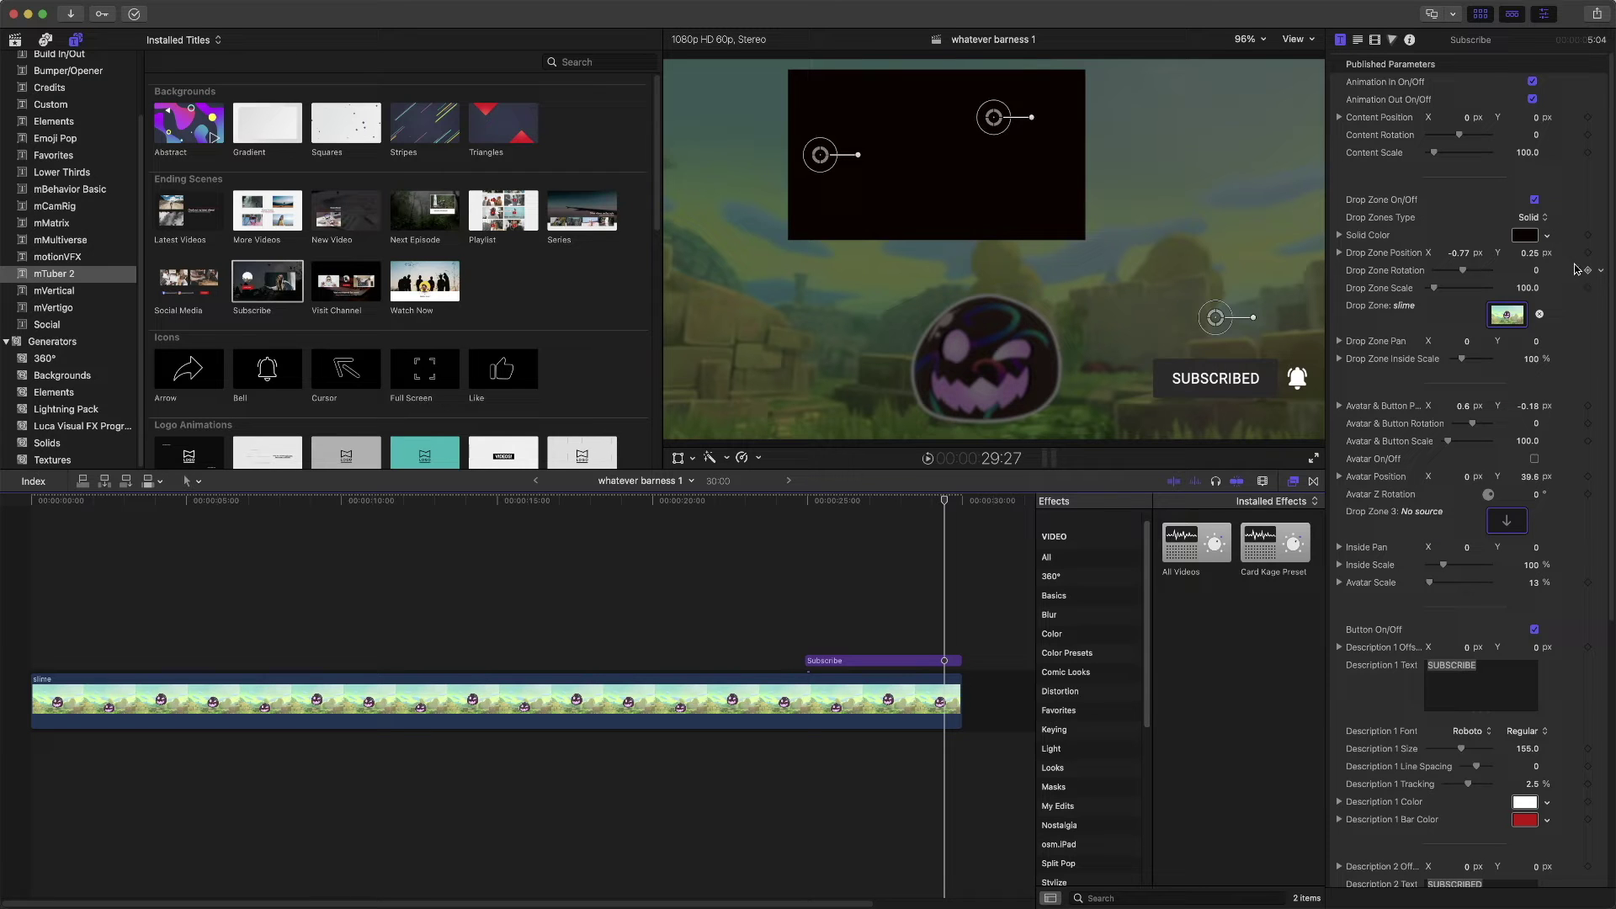
{"action": "left_click", "coordinate": [1600, 293]}
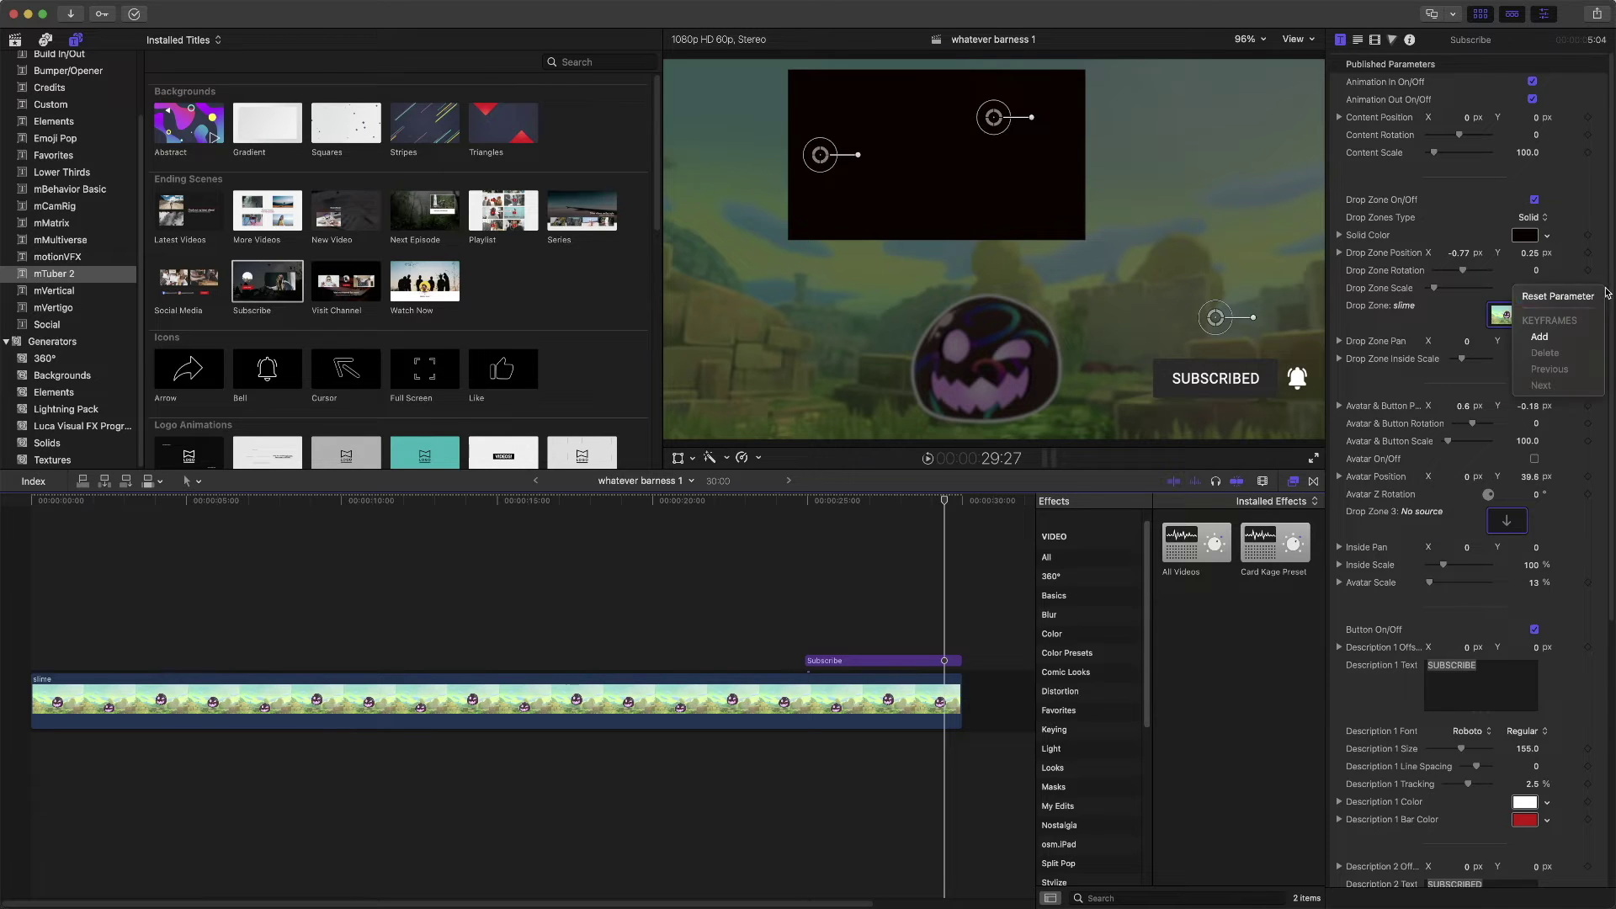
{"action": "left_click", "coordinate": [1585, 301]}
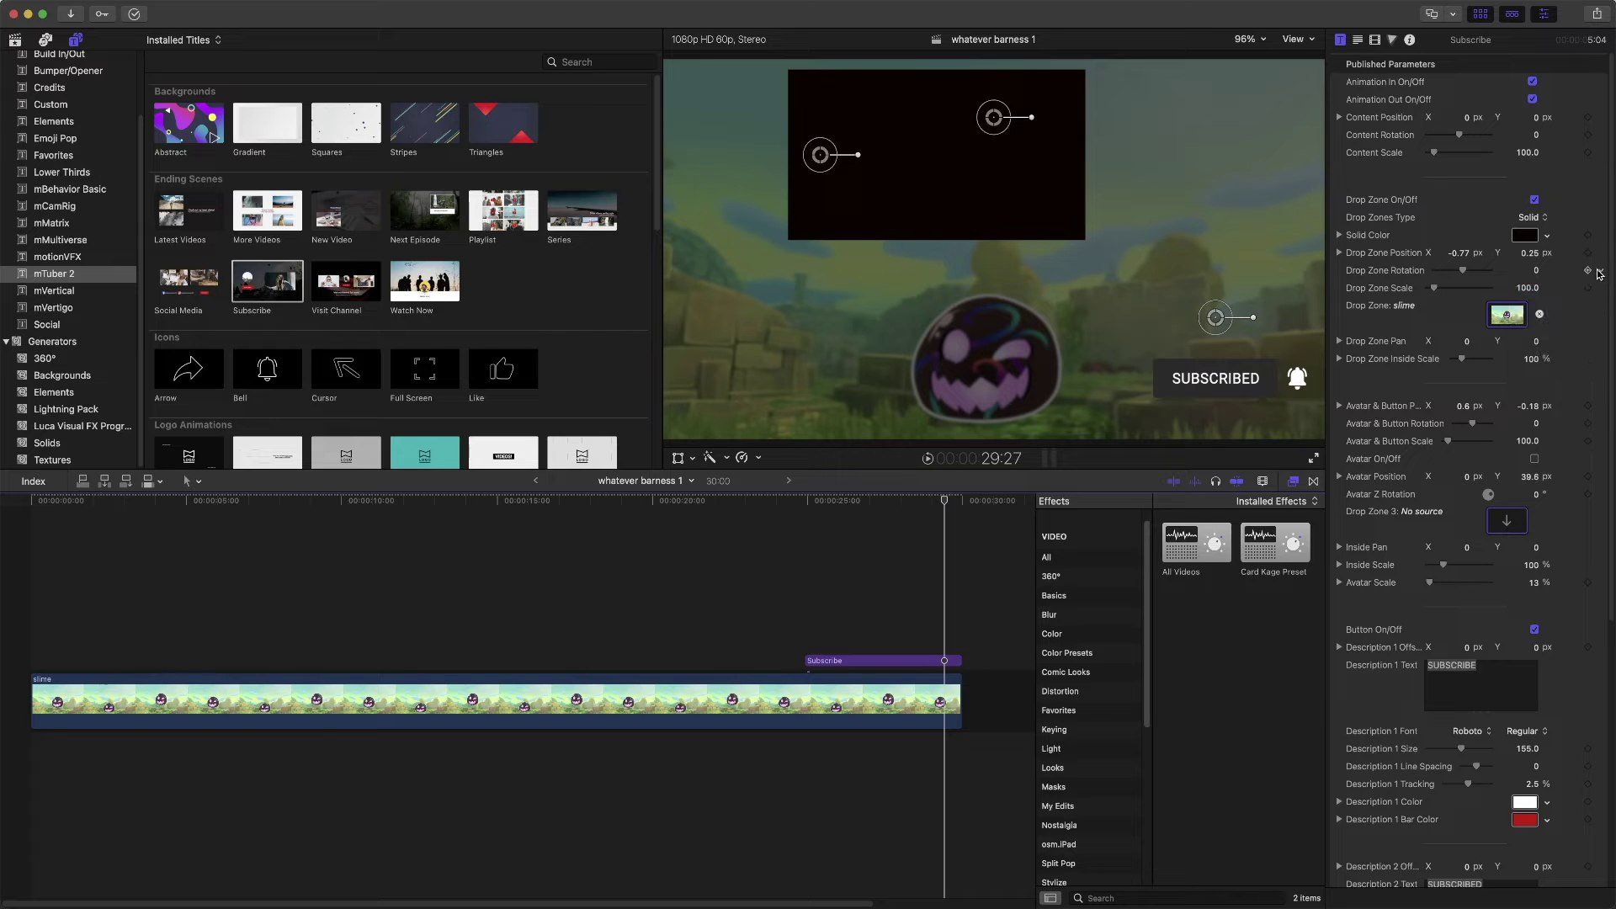
Reposition the scene content to about X -0.15, Y -0.06, the drop zone to X -0.01, Y 0.18 and the button to X -0.31, Y -0.13
{"action": "left_click_drag", "start_coordinate": [994, 120], "coordinate": [935, 140]}
{"action": "left_click_drag", "start_coordinate": [762, 181], "coordinate": [1048, 207]}
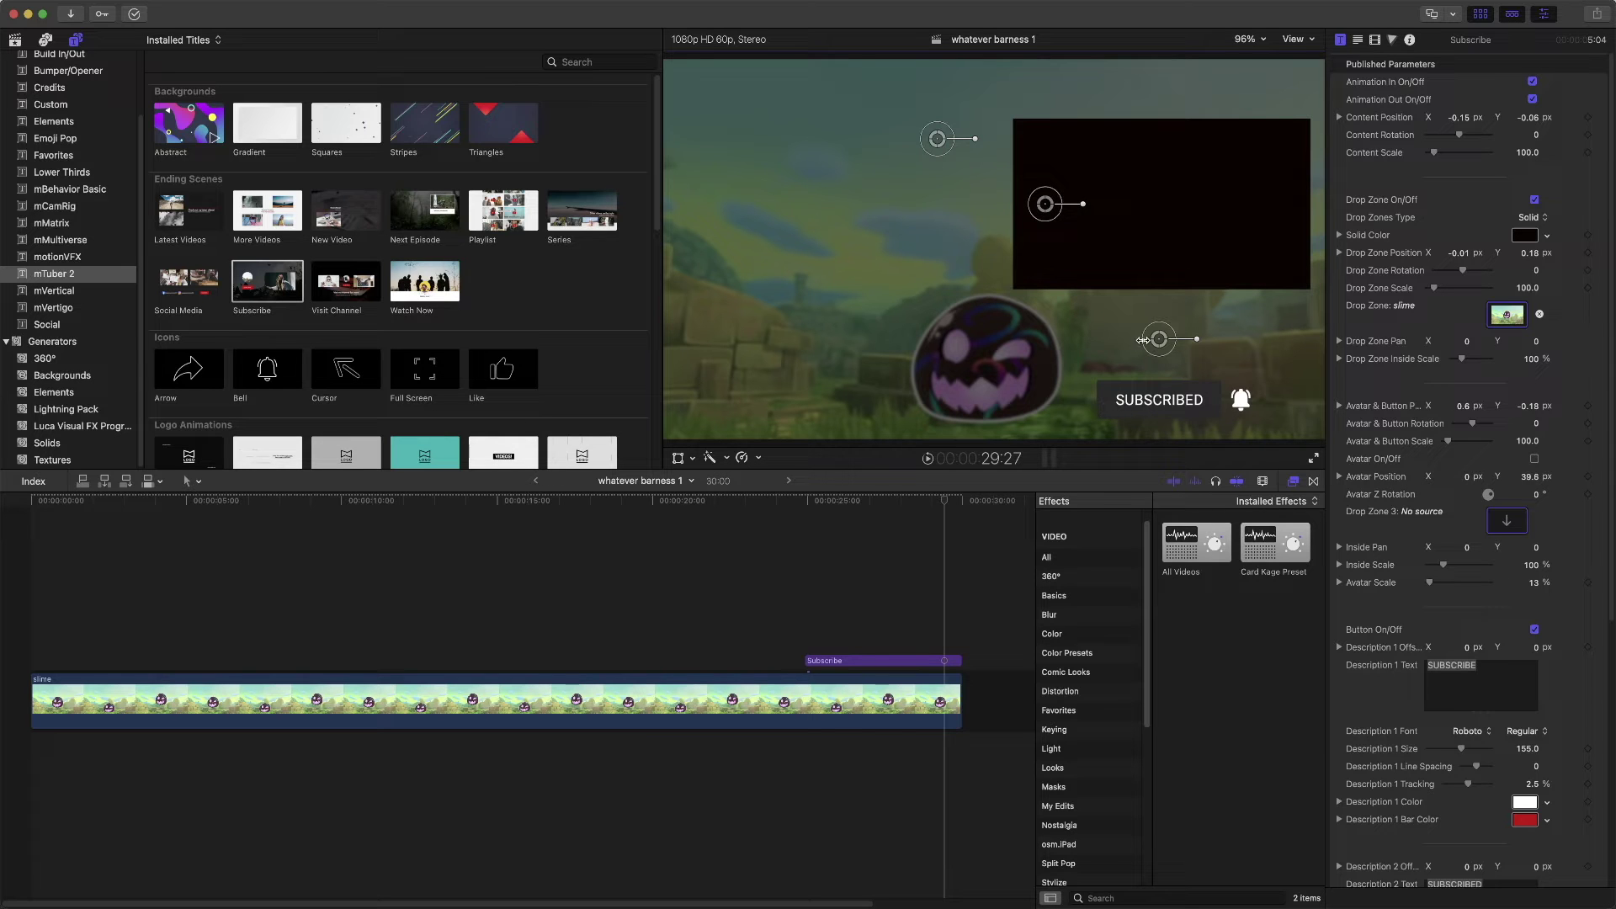
{"action": "left_click_drag", "start_coordinate": [1159, 345], "coordinate": [822, 324]}
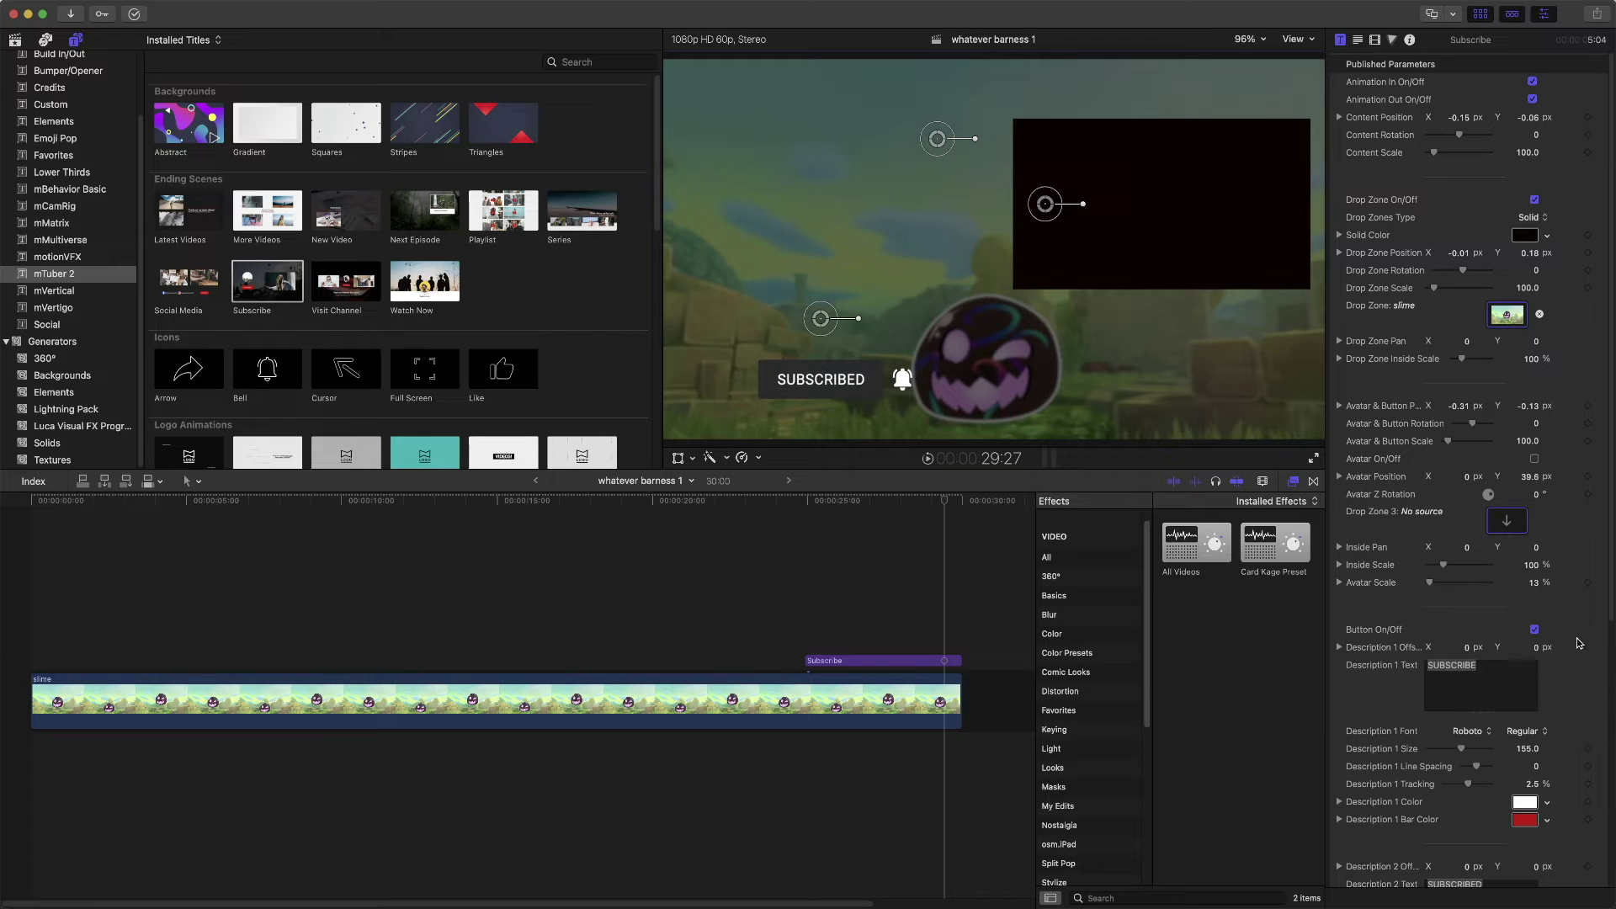
Toggle the subscribe button and the bell off and back on to show their effect
{"action": "left_click", "coordinate": [1533, 630]}
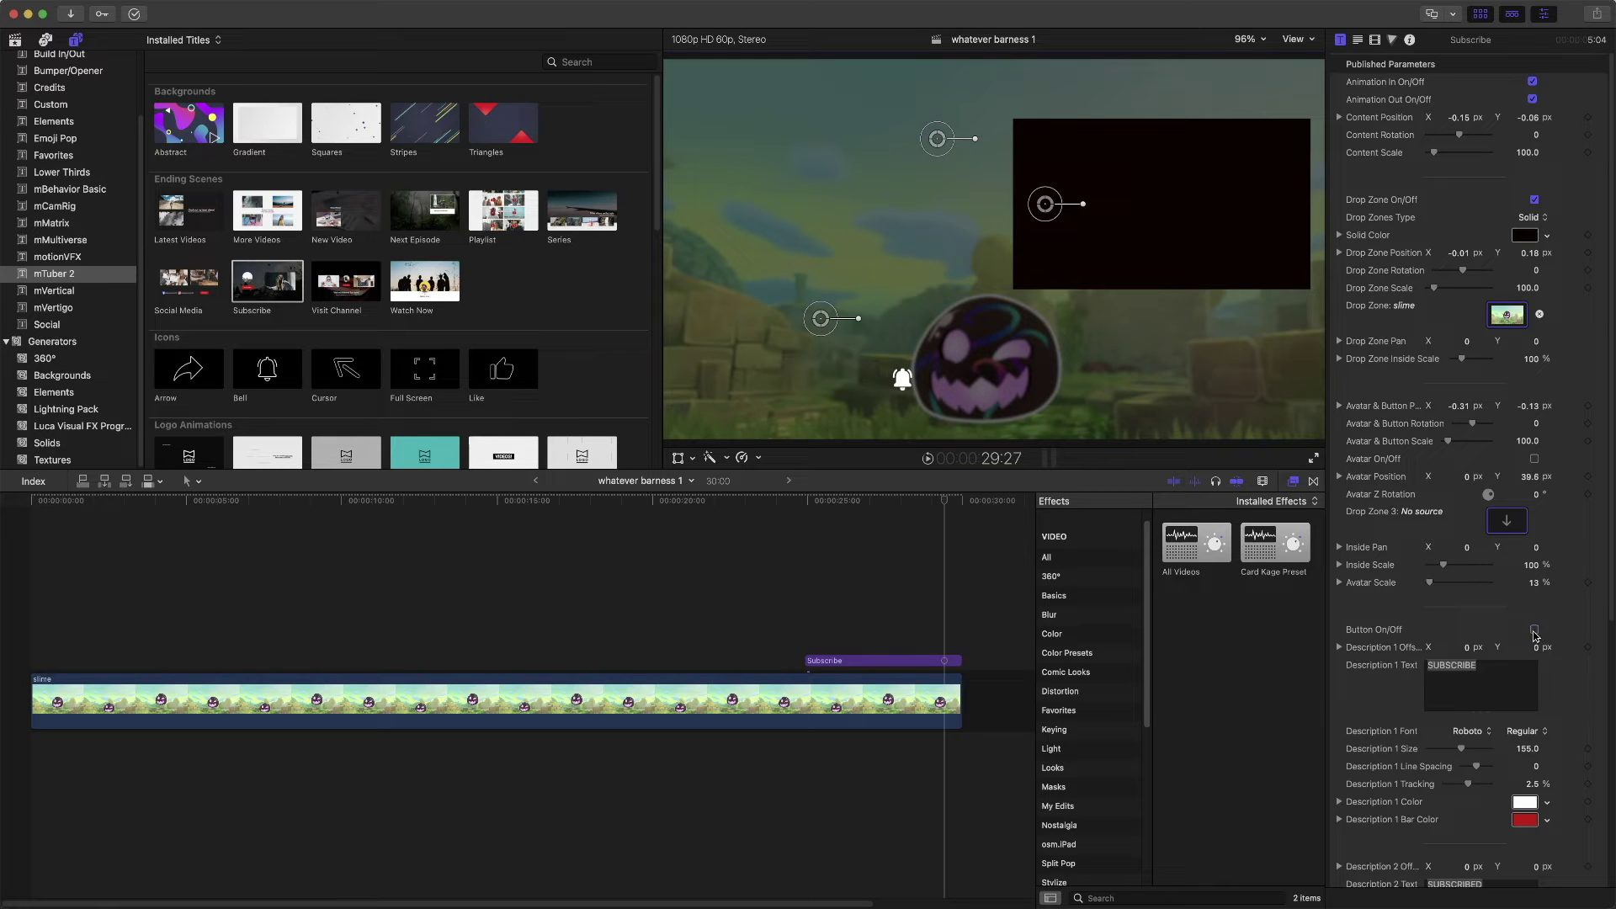
{"action": "left_click", "coordinate": [1533, 630]}
{"action": "scroll", "coordinate": [1534, 633], "scroll_direction": "down", "scroll_amount": 10}
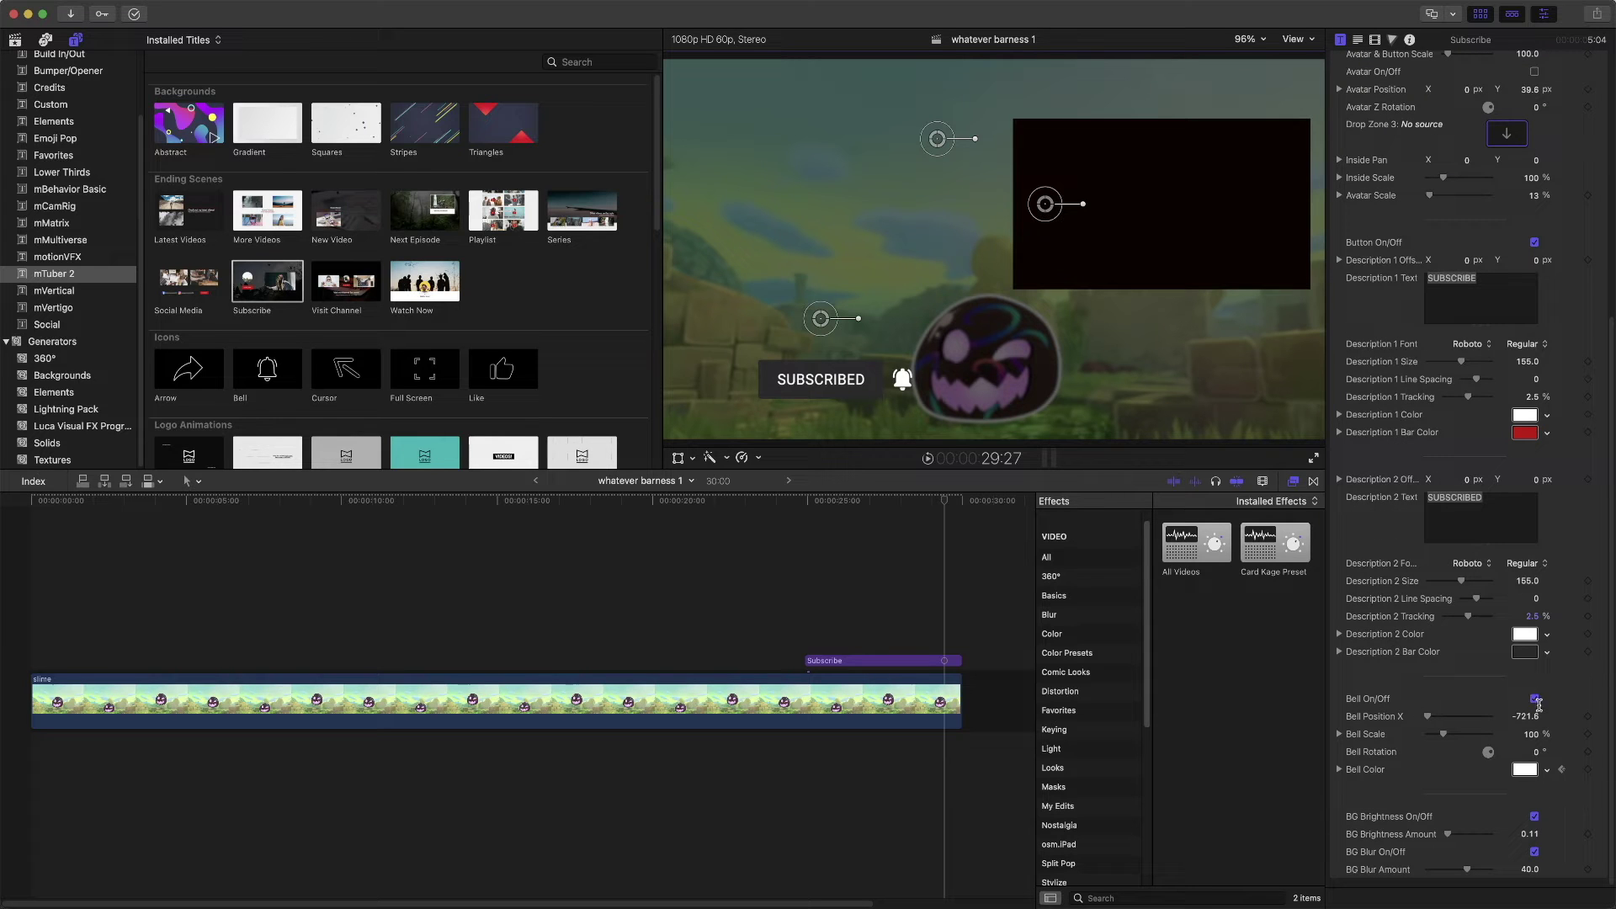
{"action": "left_click", "coordinate": [1534, 699]}
{"action": "left_click", "coordinate": [1534, 700]}
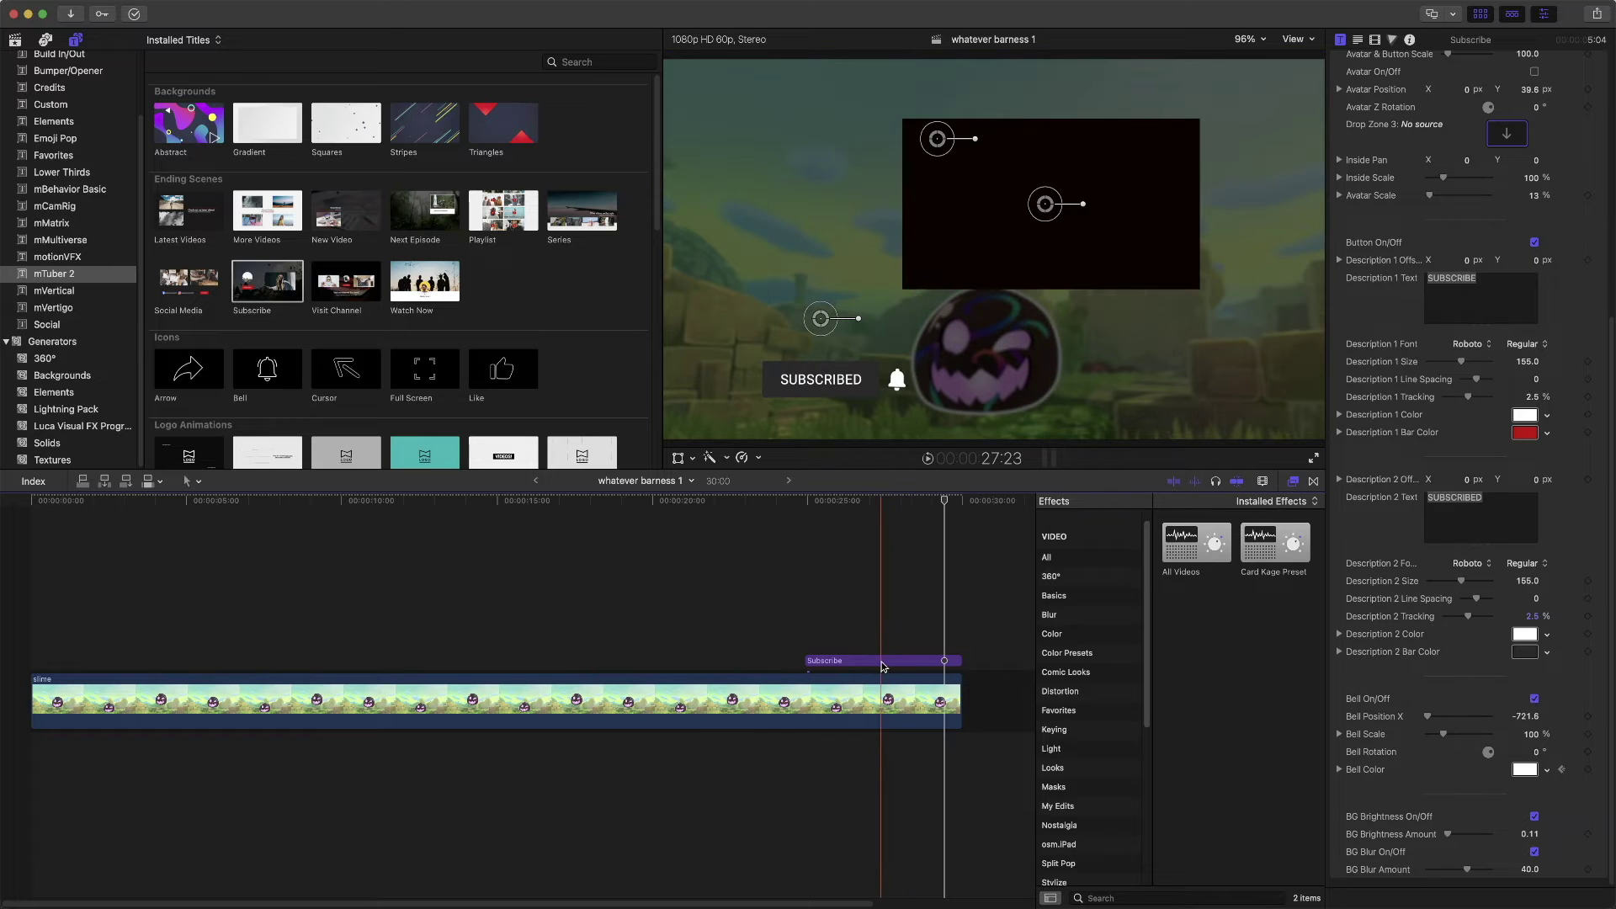
Delete the Subscribe ending scene and place the mTuber 2 Full Screen icon over the slime clip at about 21 seconds
{"action": "left_click", "coordinate": [879, 661]}
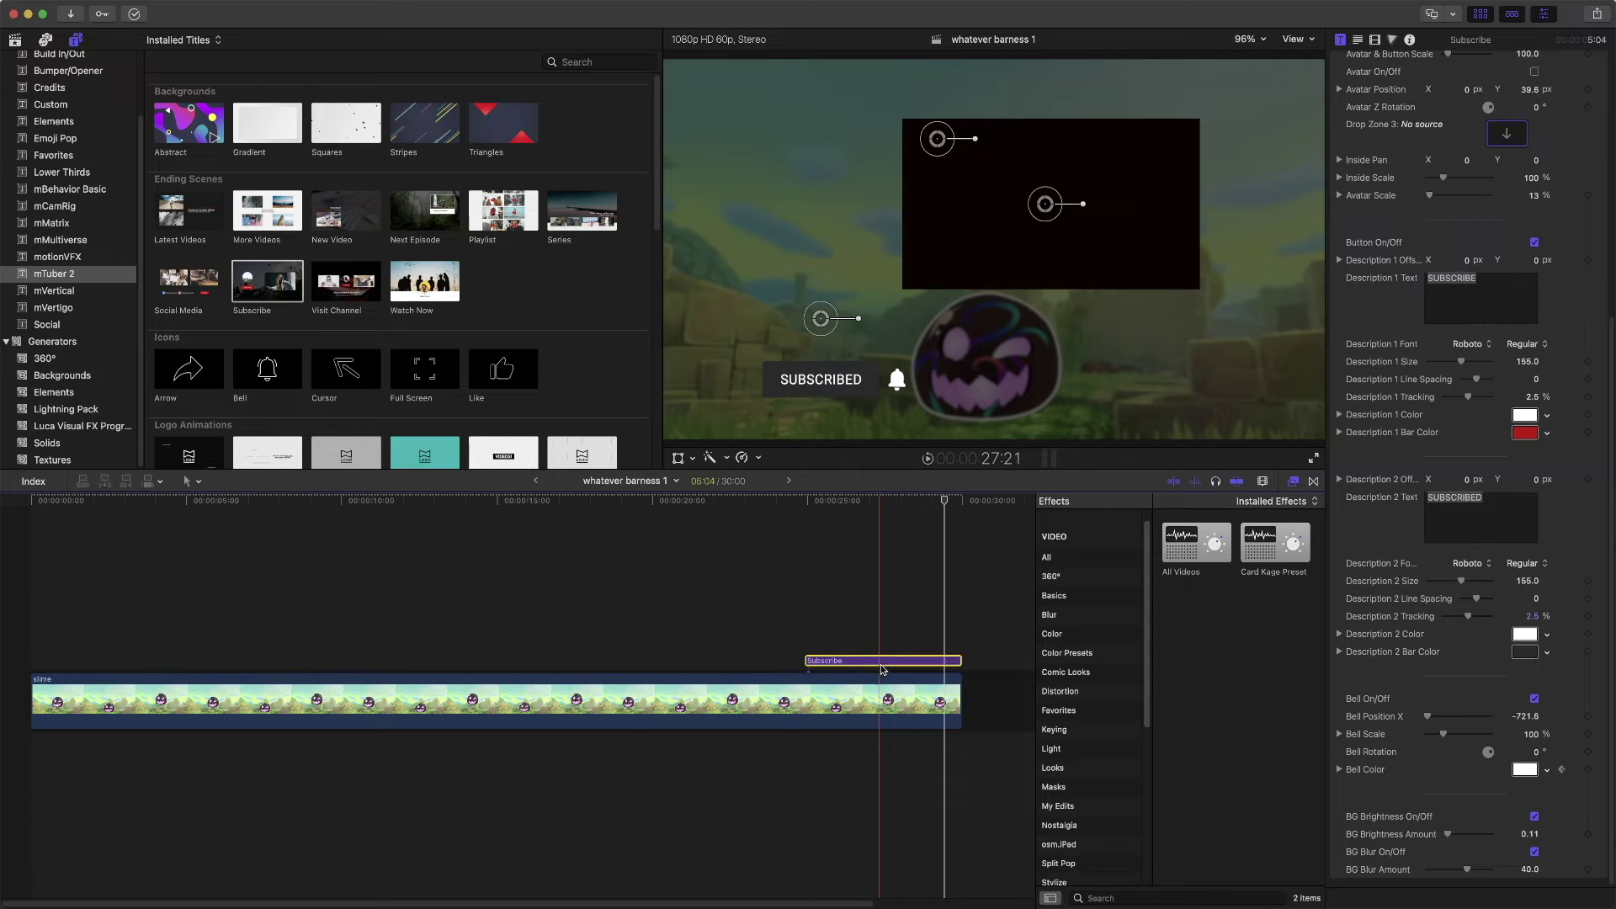
{"action": "key", "text": "Delete"}
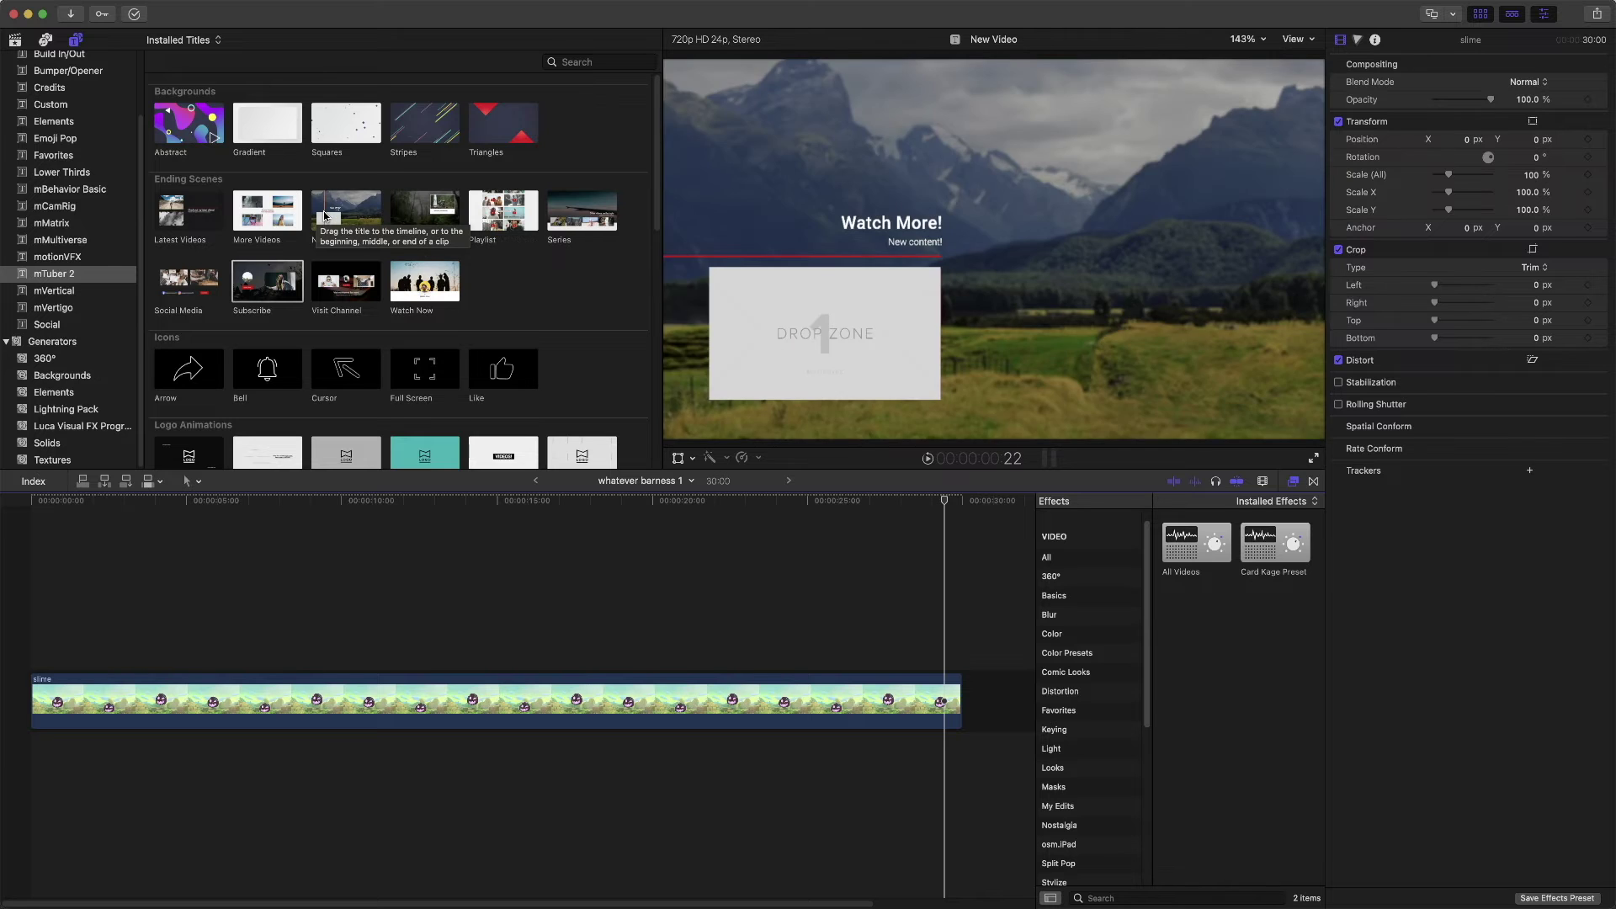
{"action": "scroll", "coordinate": [337, 253], "scroll_direction": "down", "scroll_amount": 2}
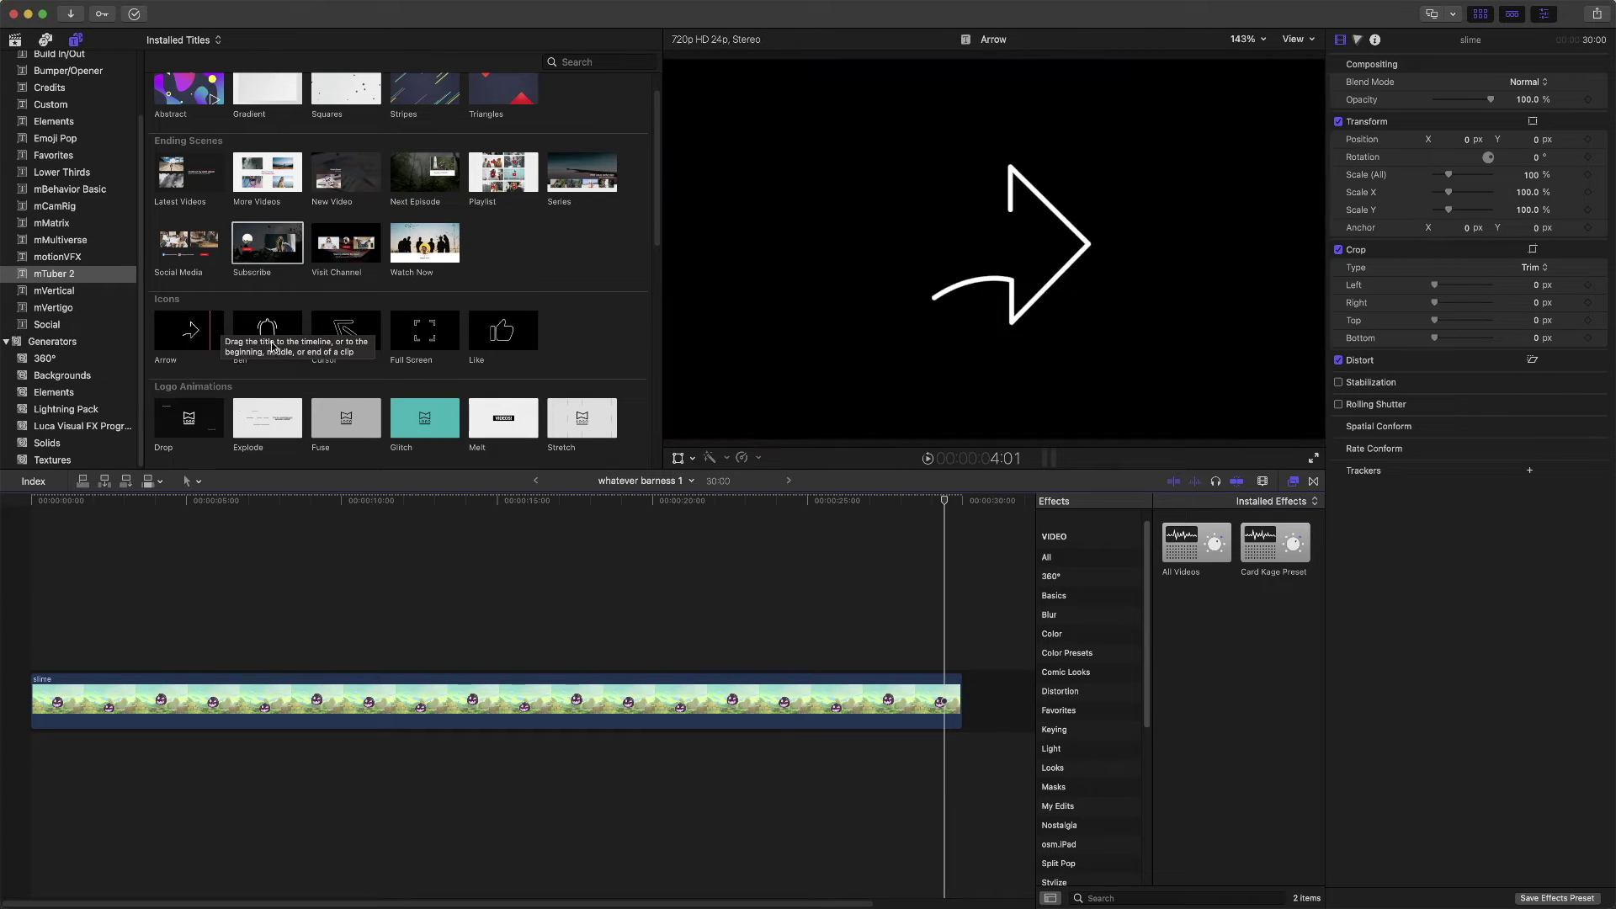
{"action": "left_click_drag", "start_coordinate": [425, 341], "coordinate": [686, 660]}
{"action": "left_click", "coordinate": [715, 514]}
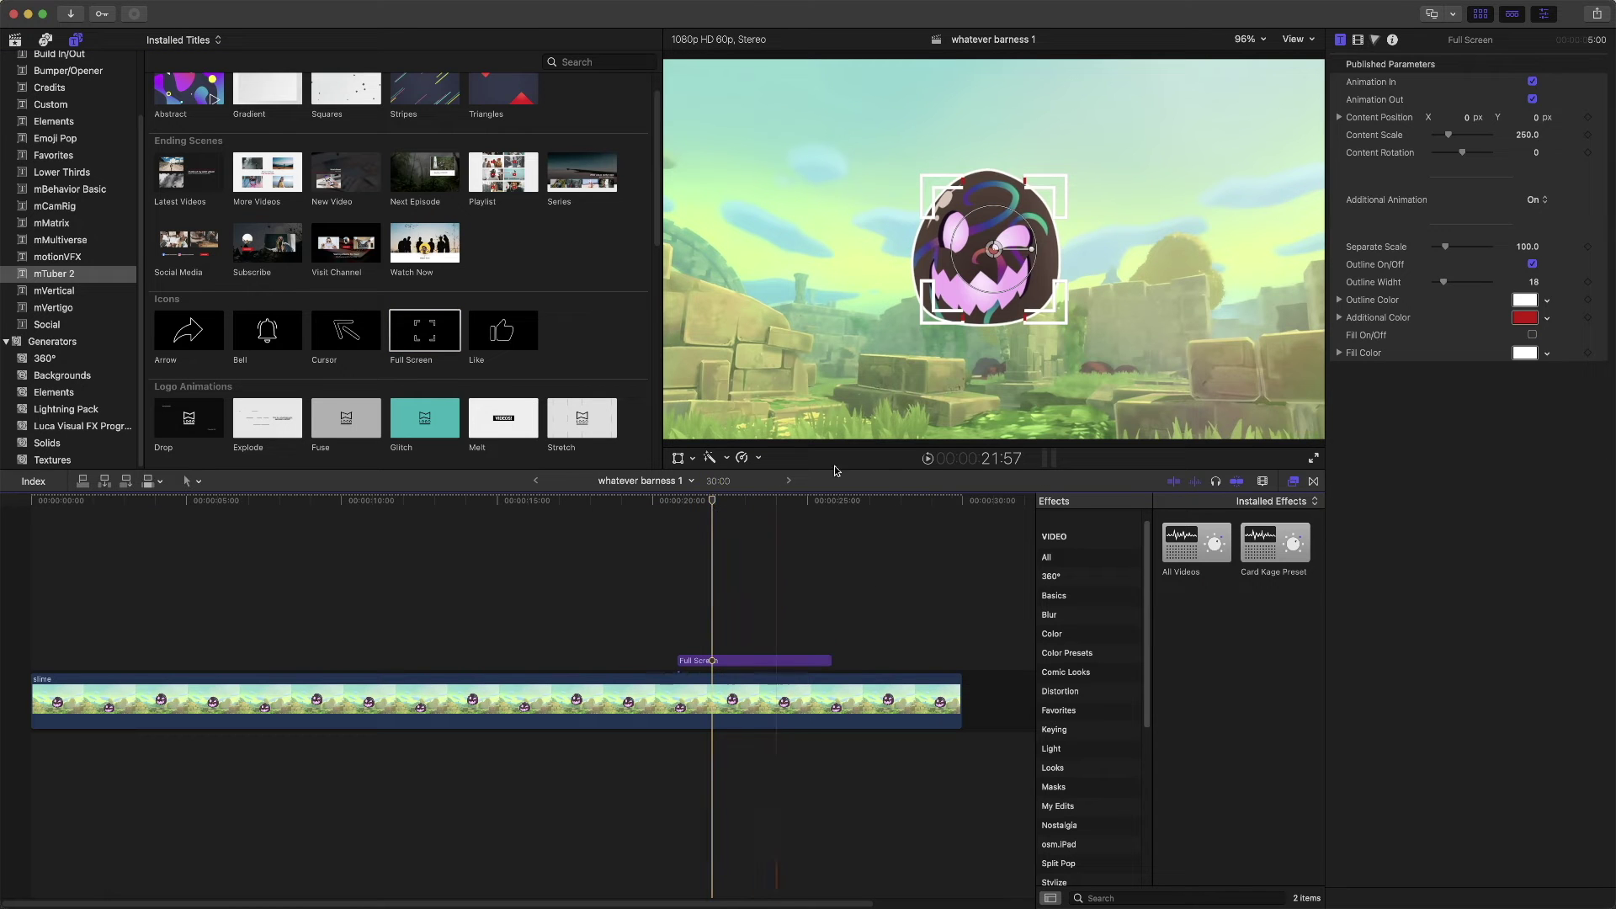
Scale the Full Screen icon to about 101.5 and move it below the slime, at about X -0.25, Y -0.41
{"action": "left_click_drag", "start_coordinate": [1001, 248], "coordinate": [991, 252]}
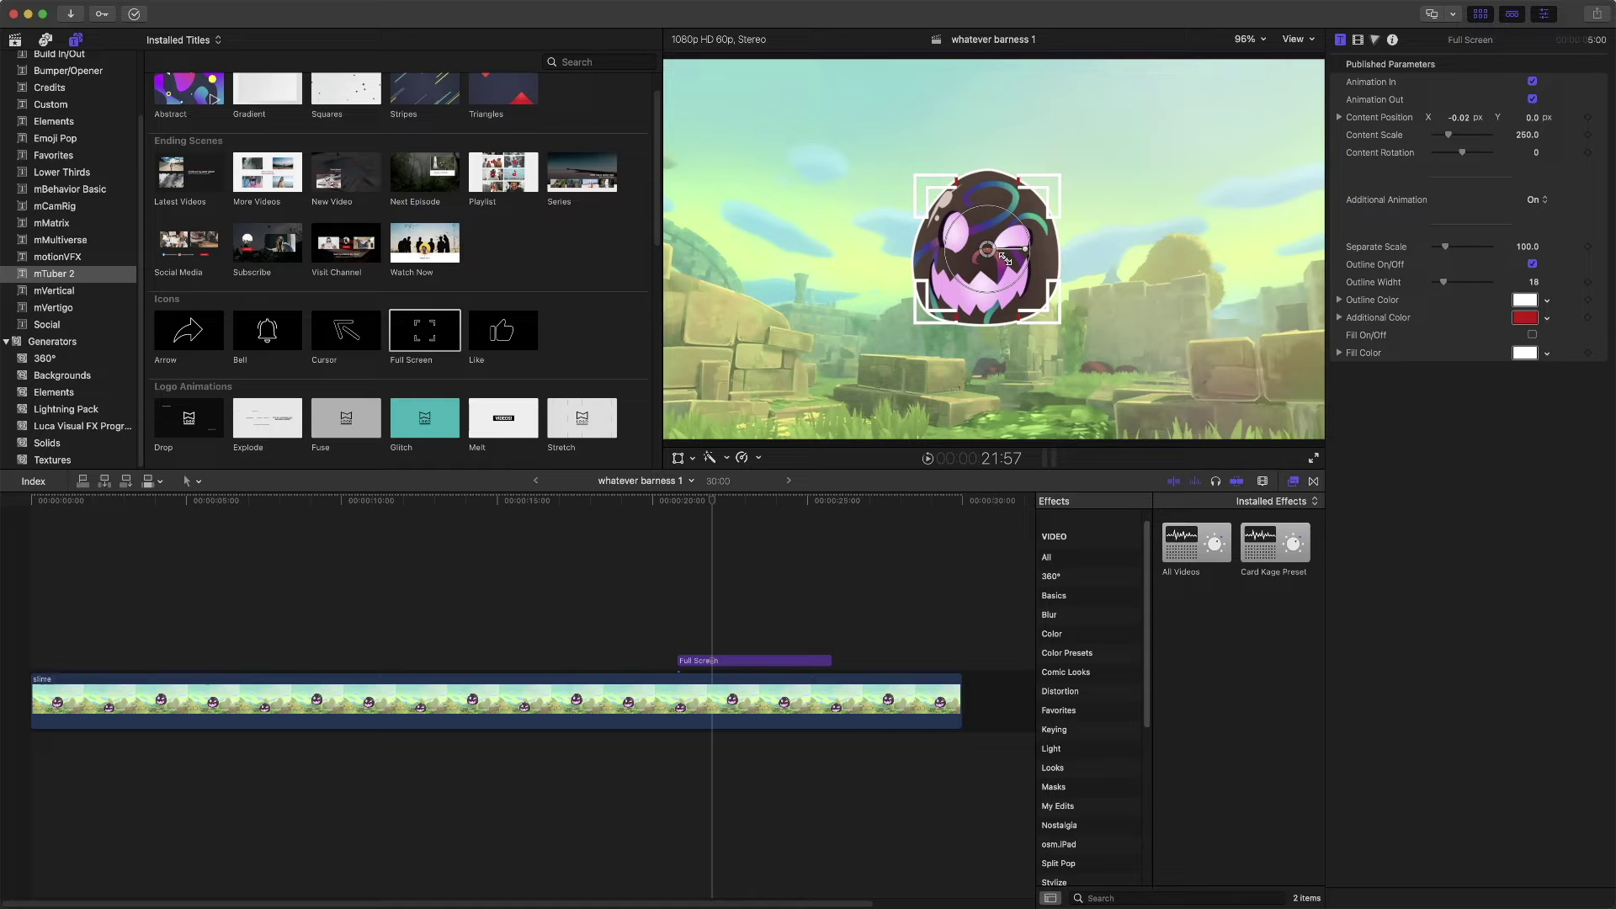
{"action": "left_click_drag", "start_coordinate": [988, 254], "coordinate": [900, 404]}
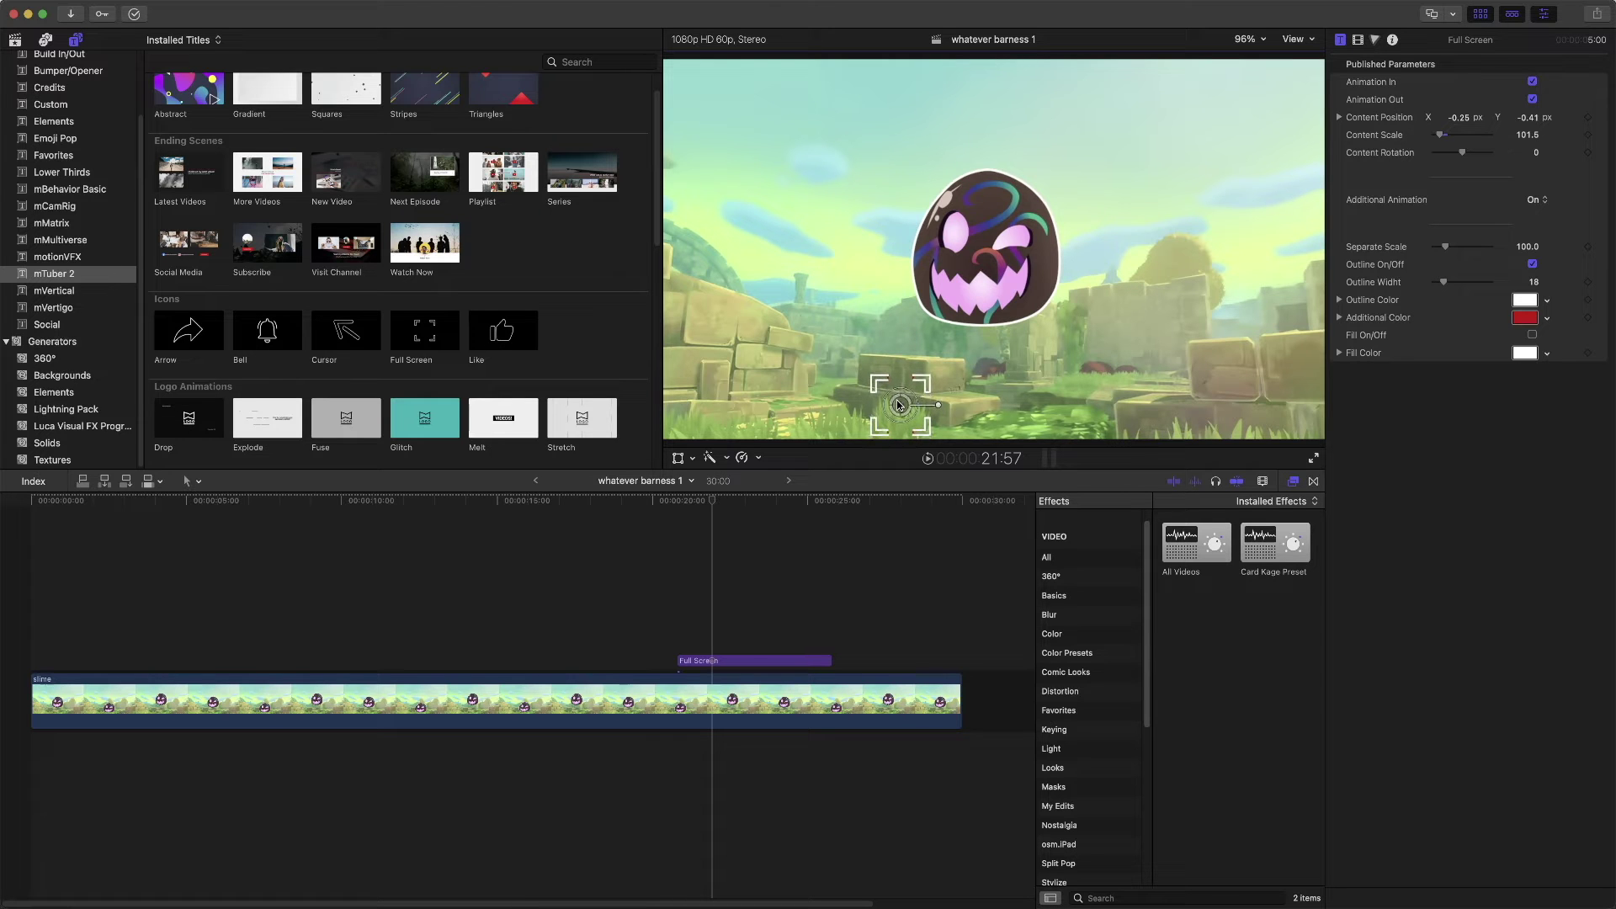
Extend the Full Screen title to the end of the slime clip
{"action": "left_click_drag", "start_coordinate": [753, 503], "coordinate": [760, 539]}
{"action": "left_click", "coordinate": [797, 661]}
{"action": "left_click_drag", "start_coordinate": [830, 660], "coordinate": [959, 656]}
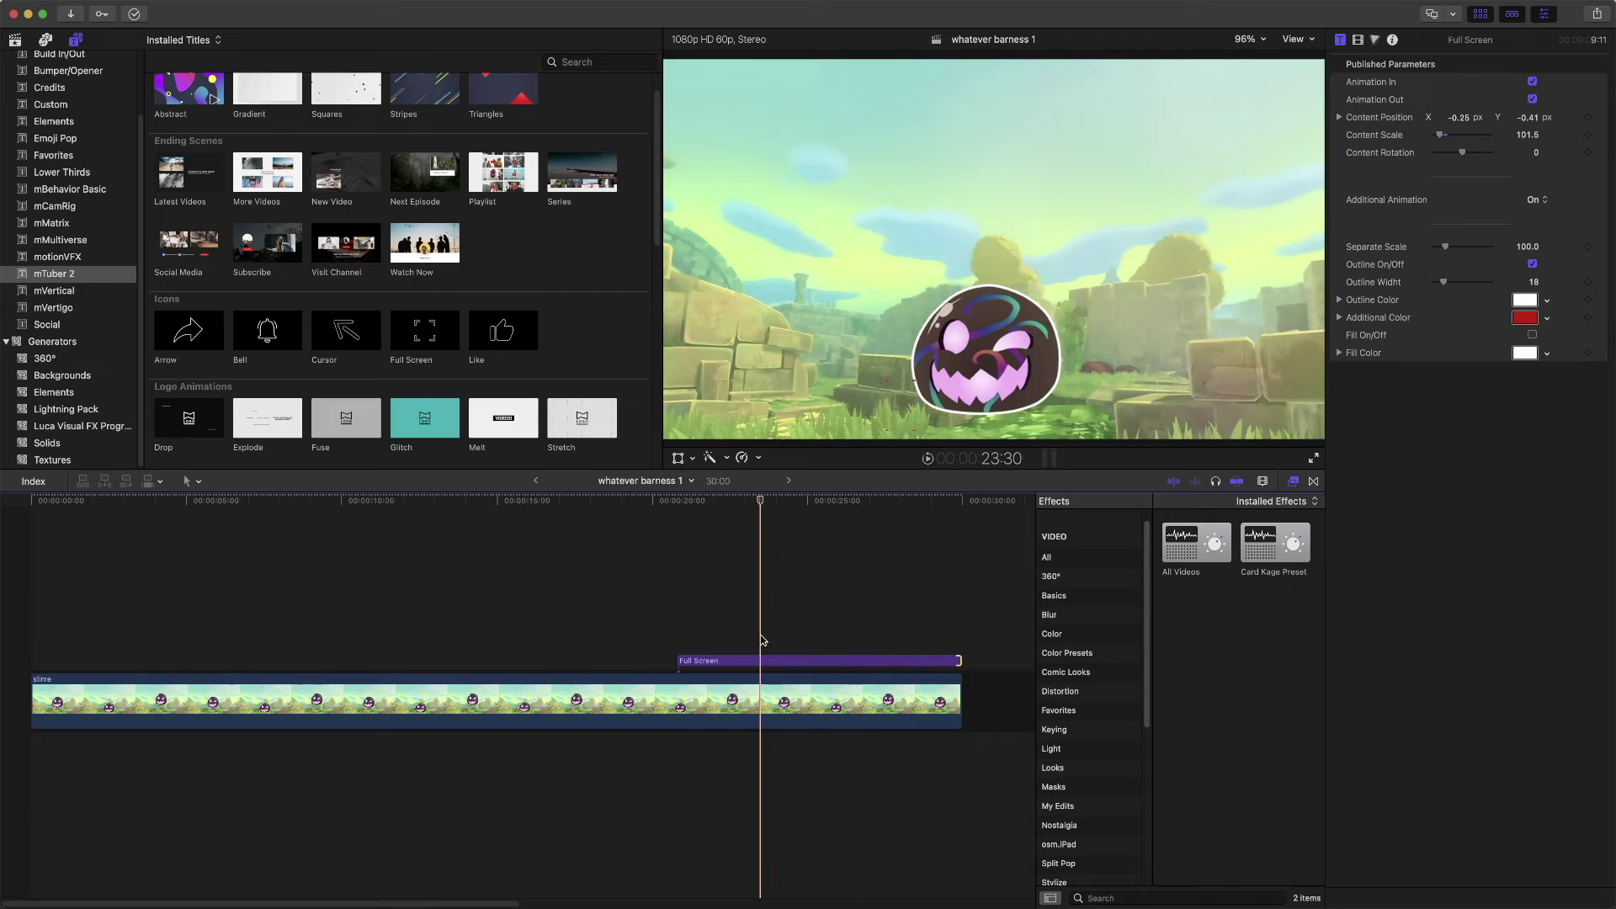
Set the Full Screen icon's fill color to green and its outline color to light green
{"action": "left_click", "coordinate": [685, 660]}
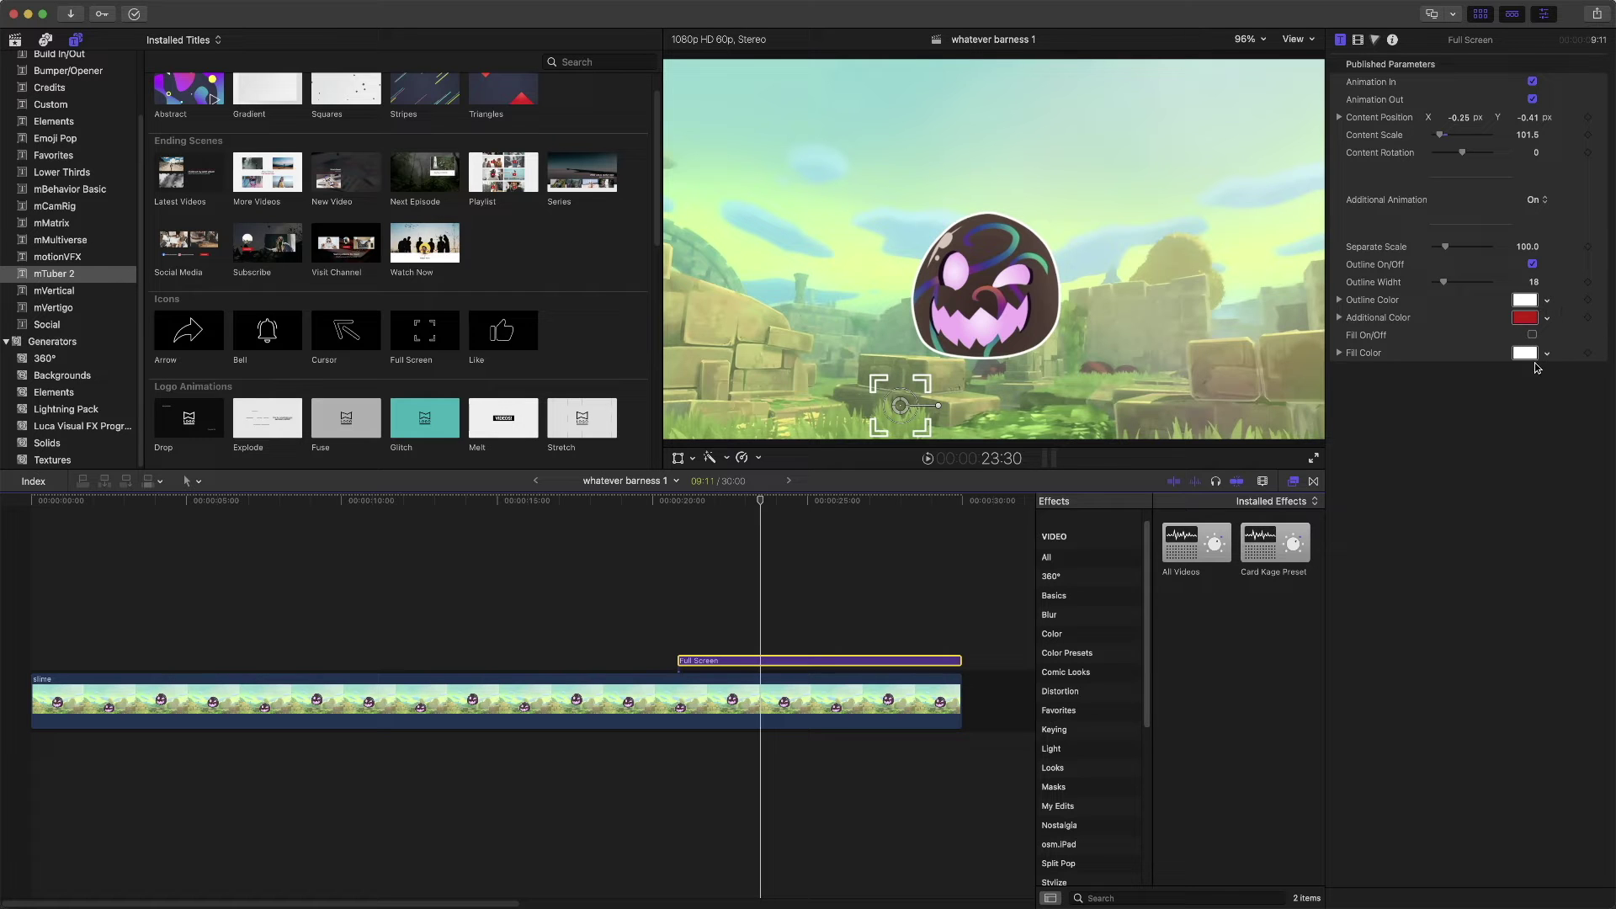
{"action": "left_click_drag", "start_coordinate": [1503, 463], "coordinate": [1528, 418]}
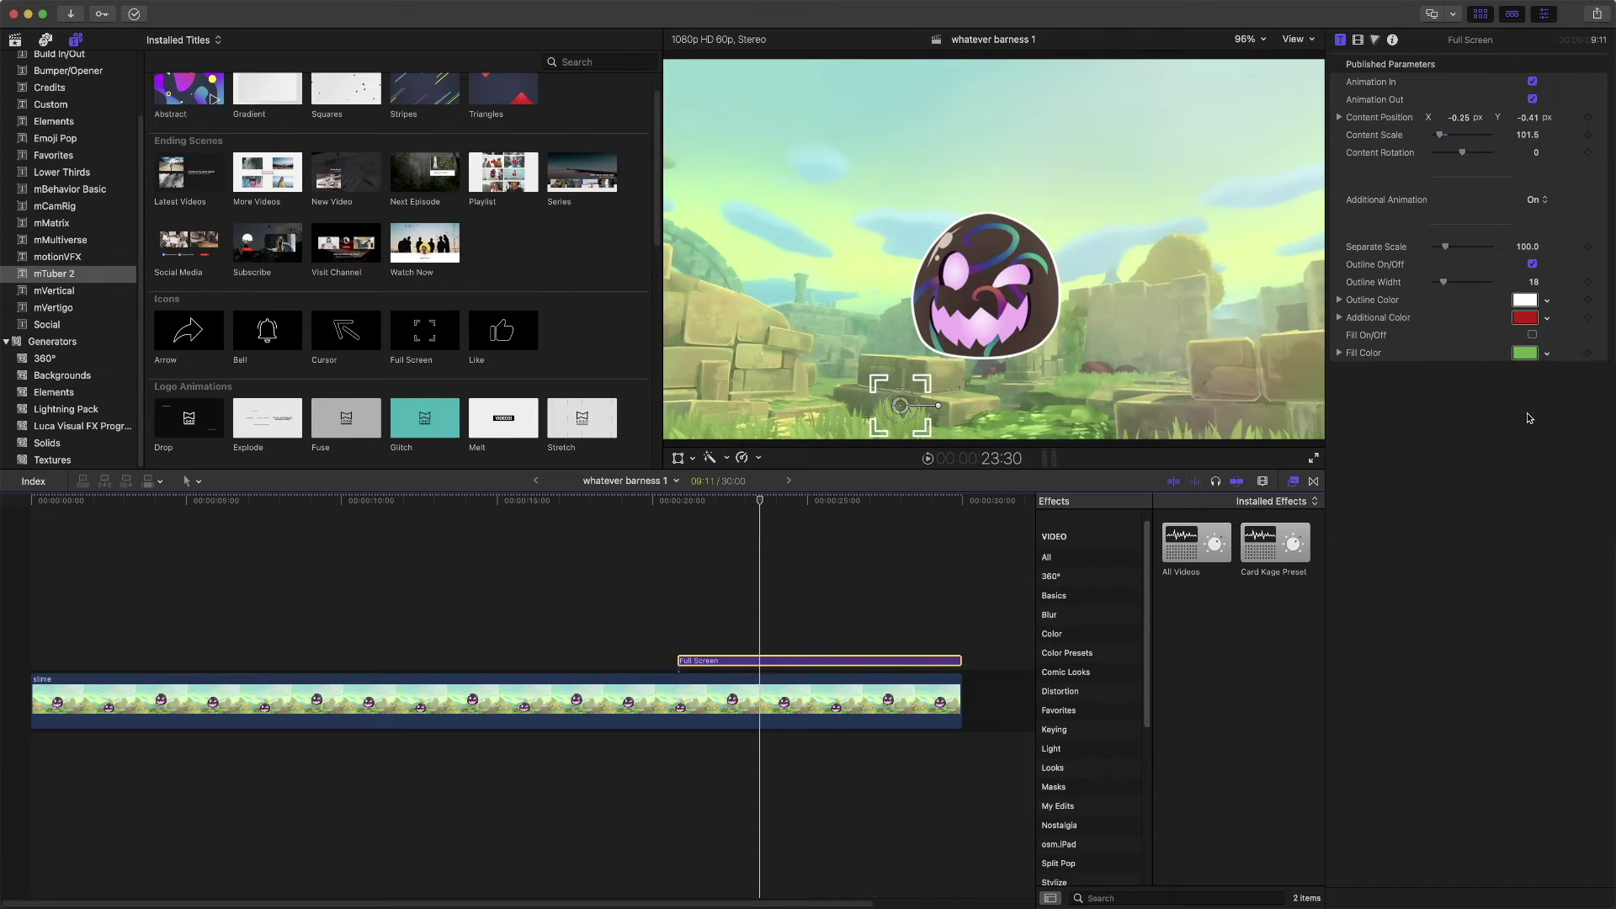
{"action": "left_click", "coordinate": [1547, 301]}
{"action": "left_click_drag", "start_coordinate": [1503, 389], "coordinate": [1513, 359]}
Change the icon's fill color to black and turn its fill on
{"action": "left_click", "coordinate": [1550, 355]}
{"action": "left_click_drag", "start_coordinate": [1540, 404], "coordinate": [1563, 374]}
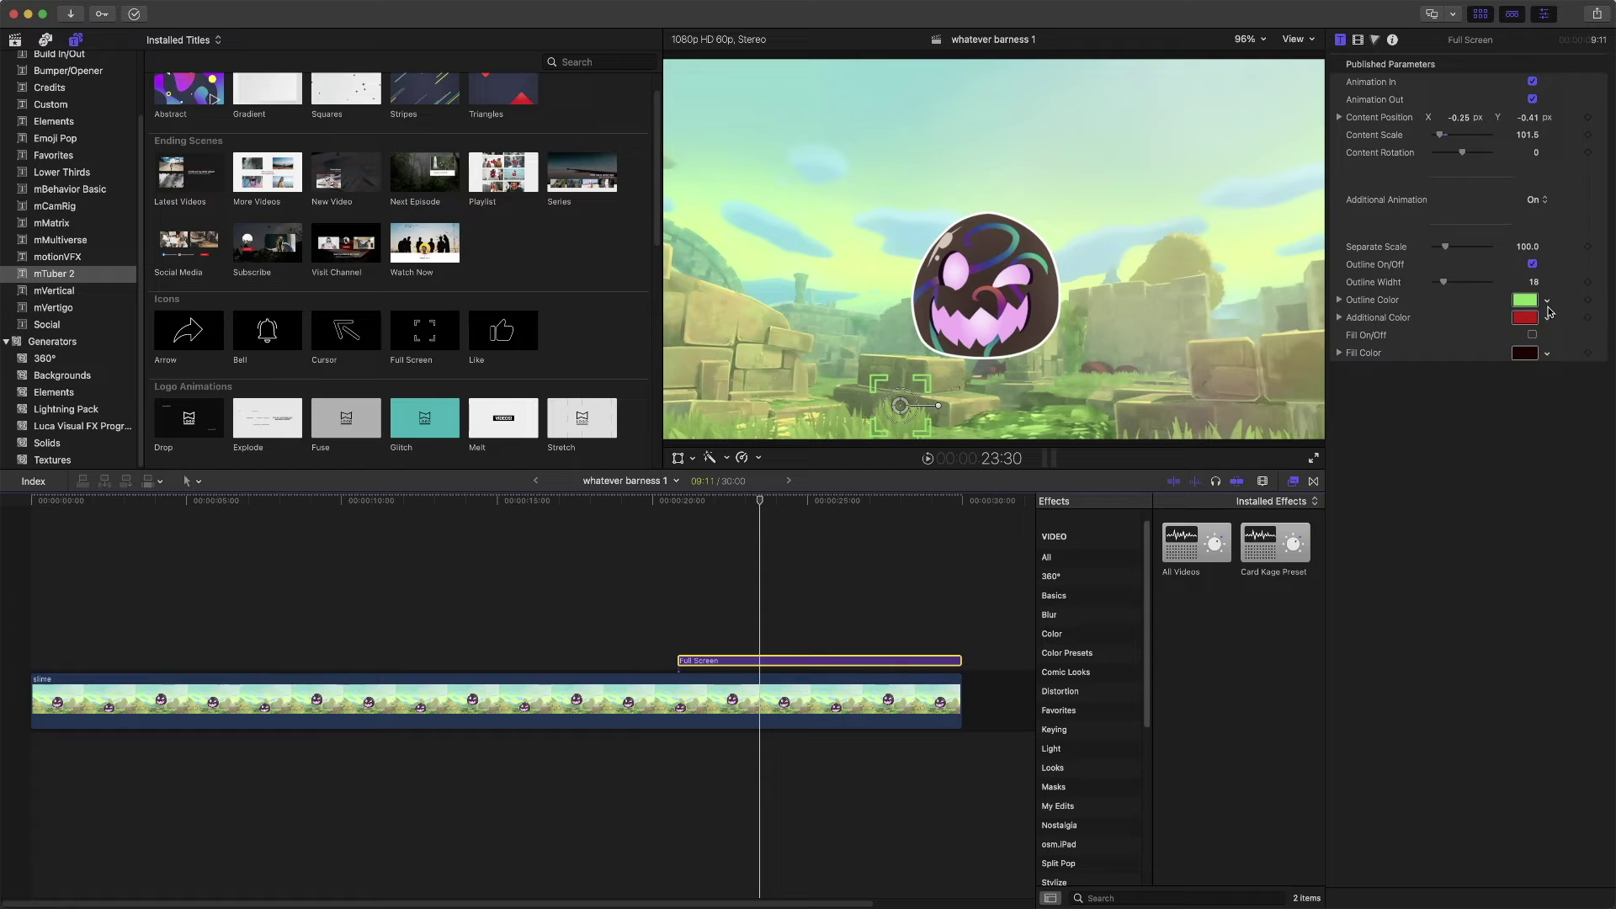
{"action": "left_click", "coordinate": [1532, 337]}
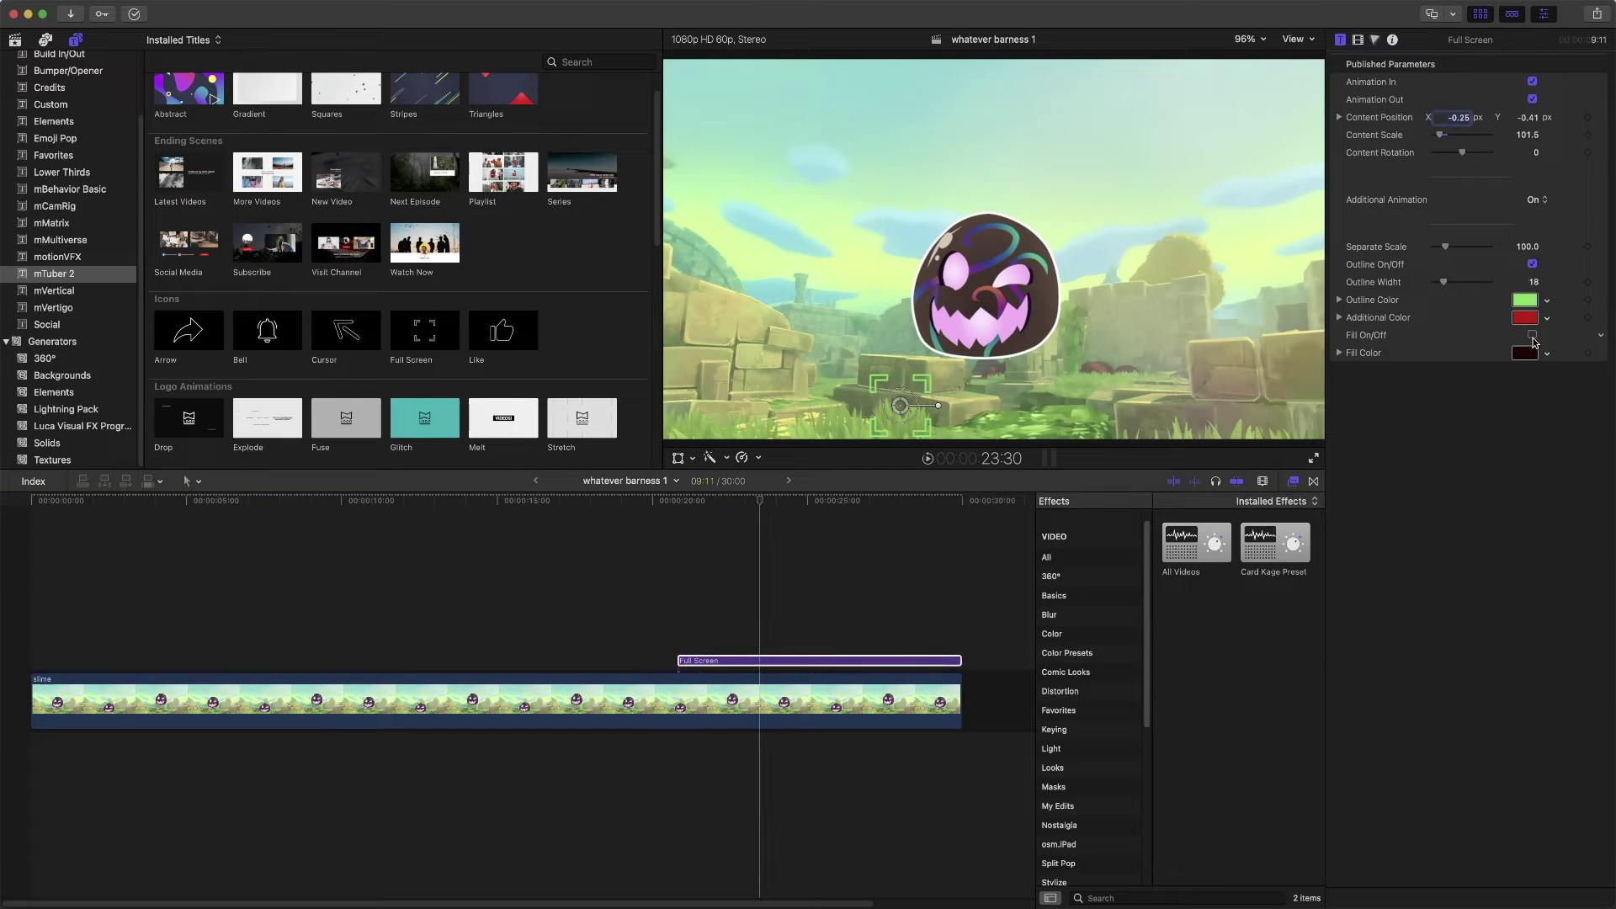
{"action": "left_click", "coordinate": [1533, 336]}
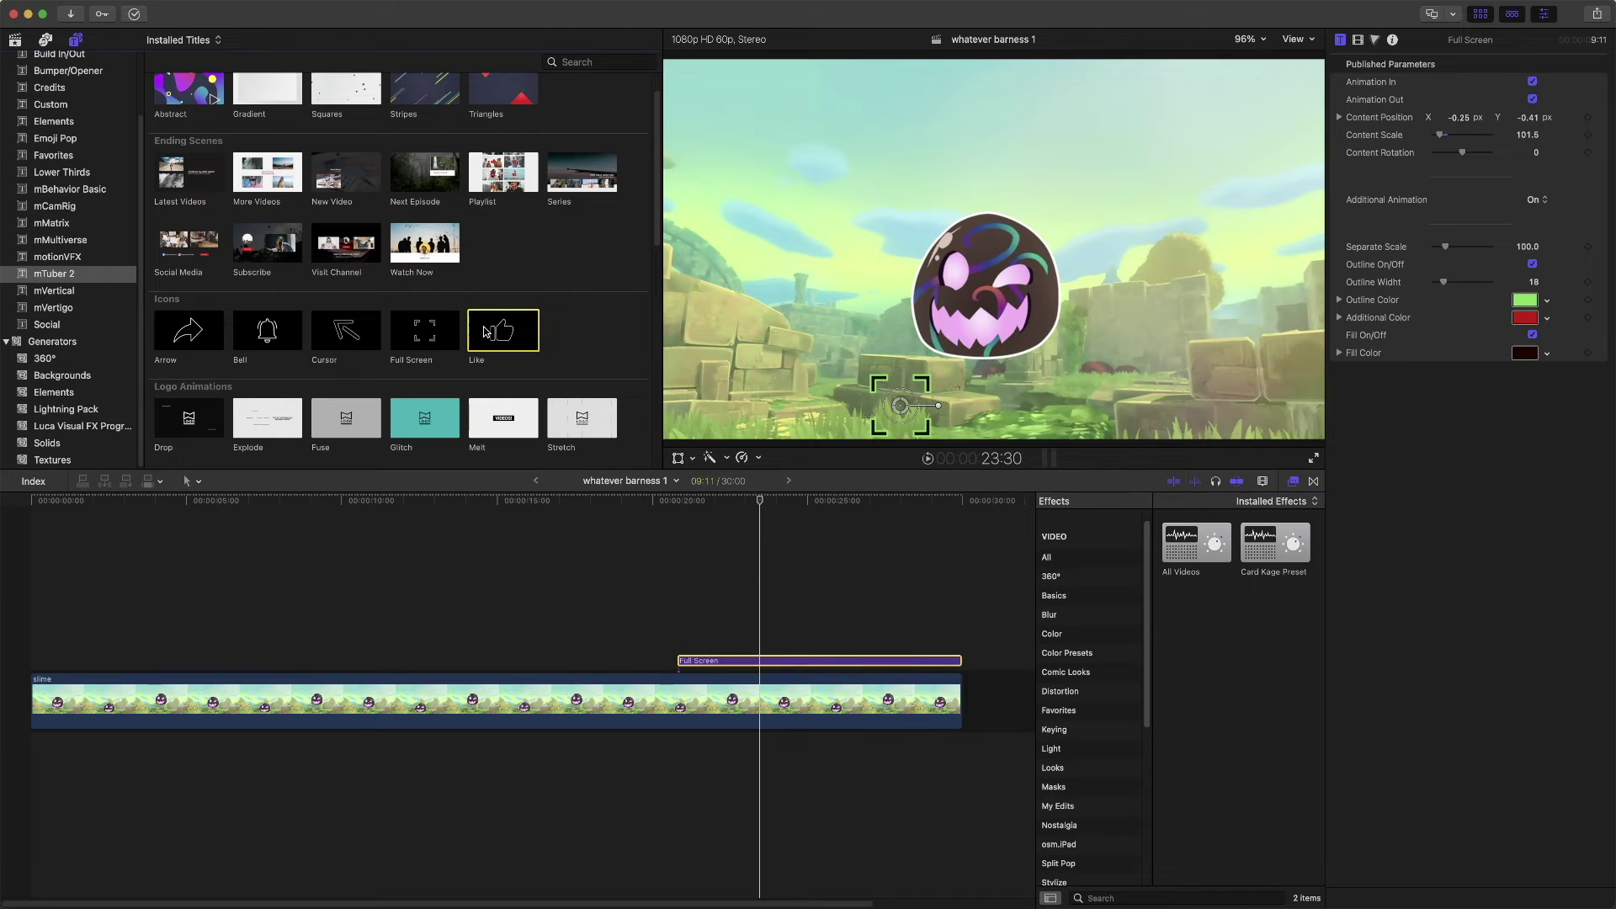
Add the Like icon above the Full Screen title and move it to about X -0.44, Y 0.23, previewing its animation
{"action": "left_click_drag", "start_coordinate": [487, 331], "coordinate": [741, 649]}
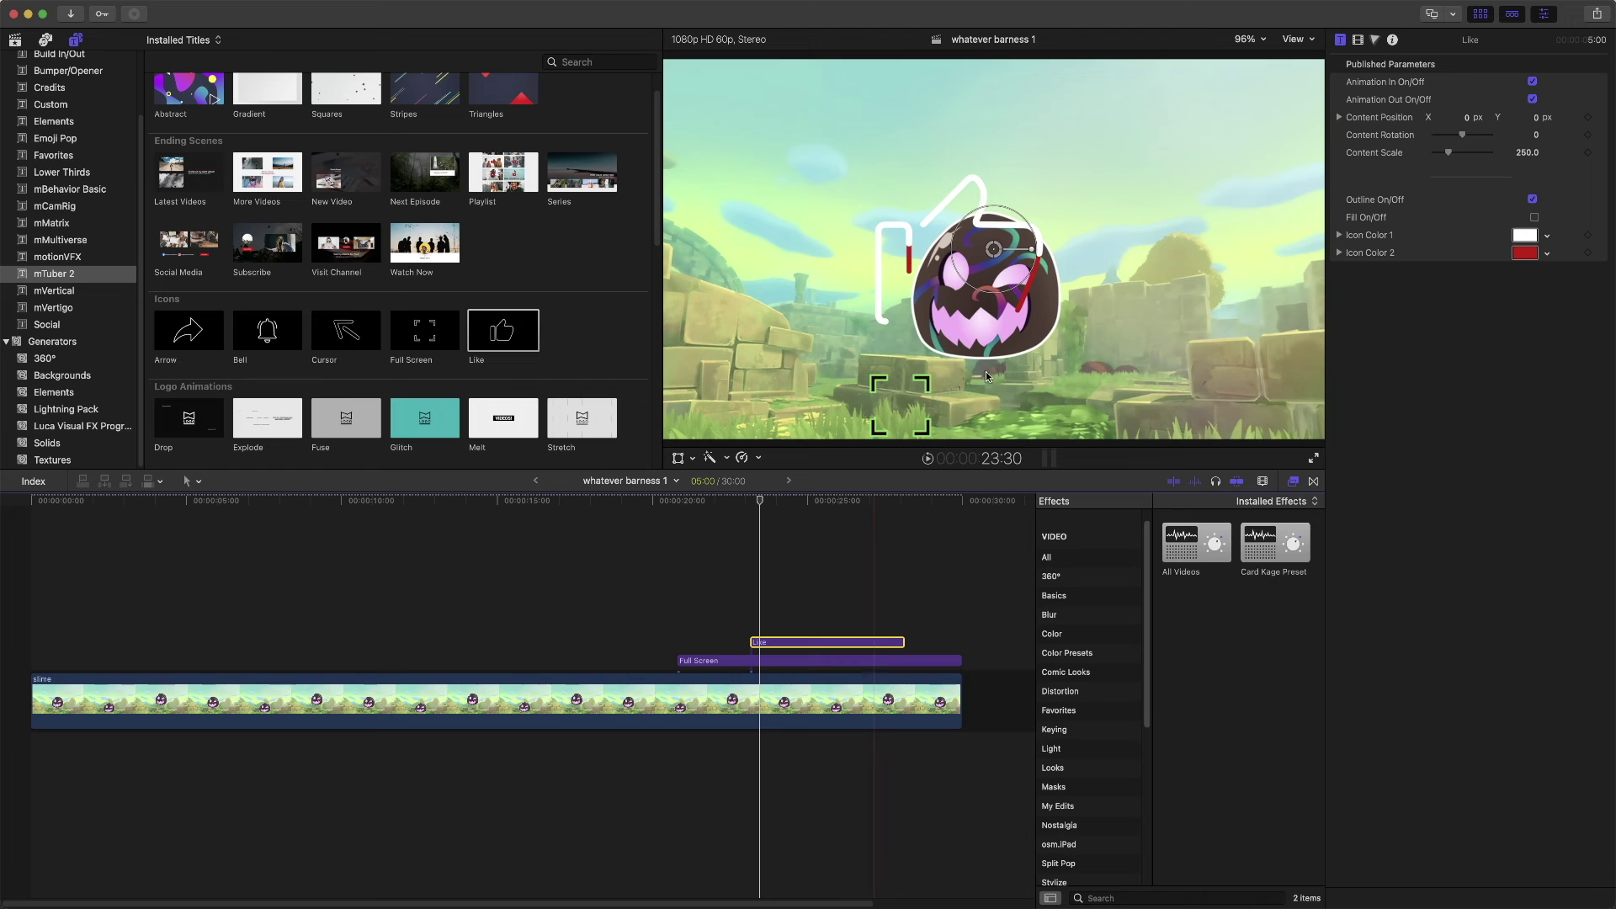
{"action": "left_click_drag", "start_coordinate": [993, 259], "coordinate": [830, 166]}
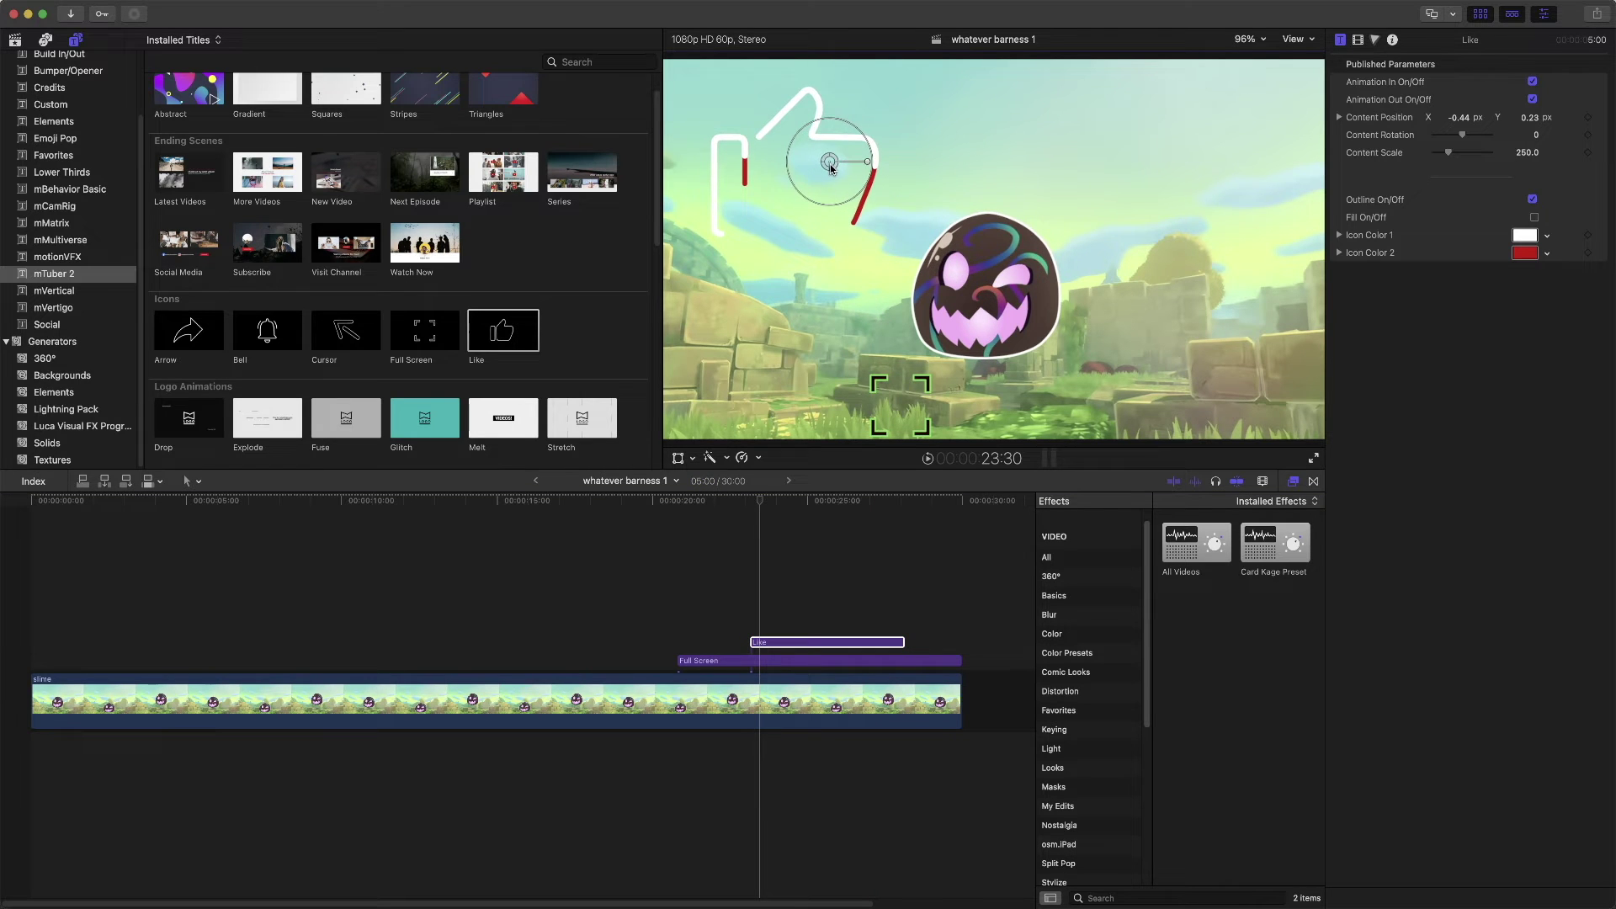
{"action": "left_click", "coordinate": [927, 459]}
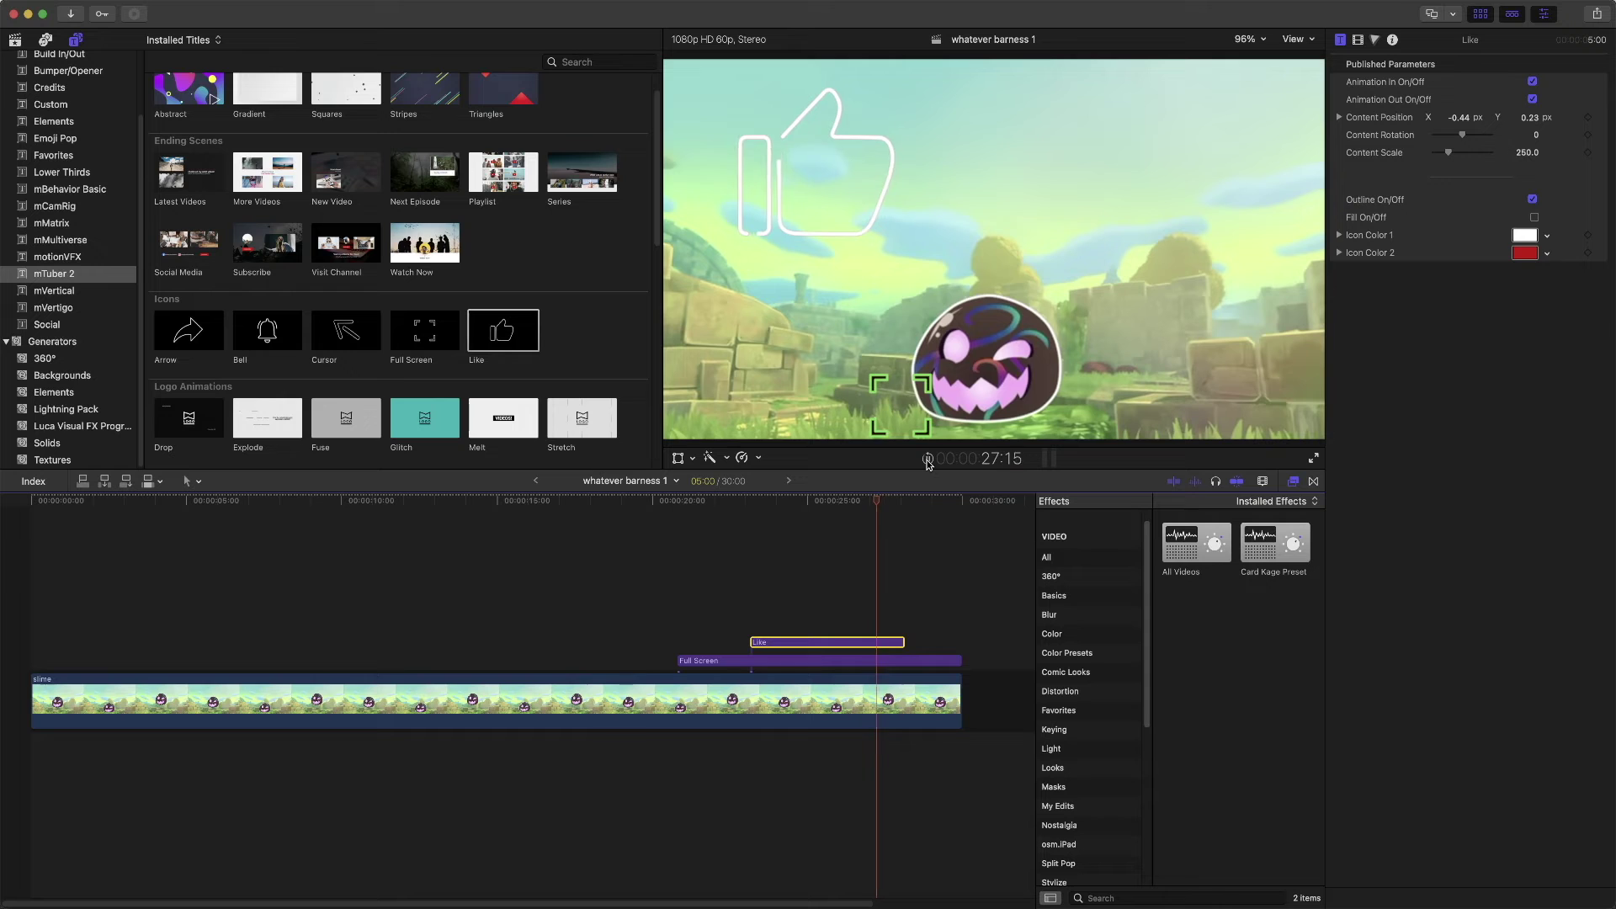
{"action": "left_click", "coordinate": [927, 459]}
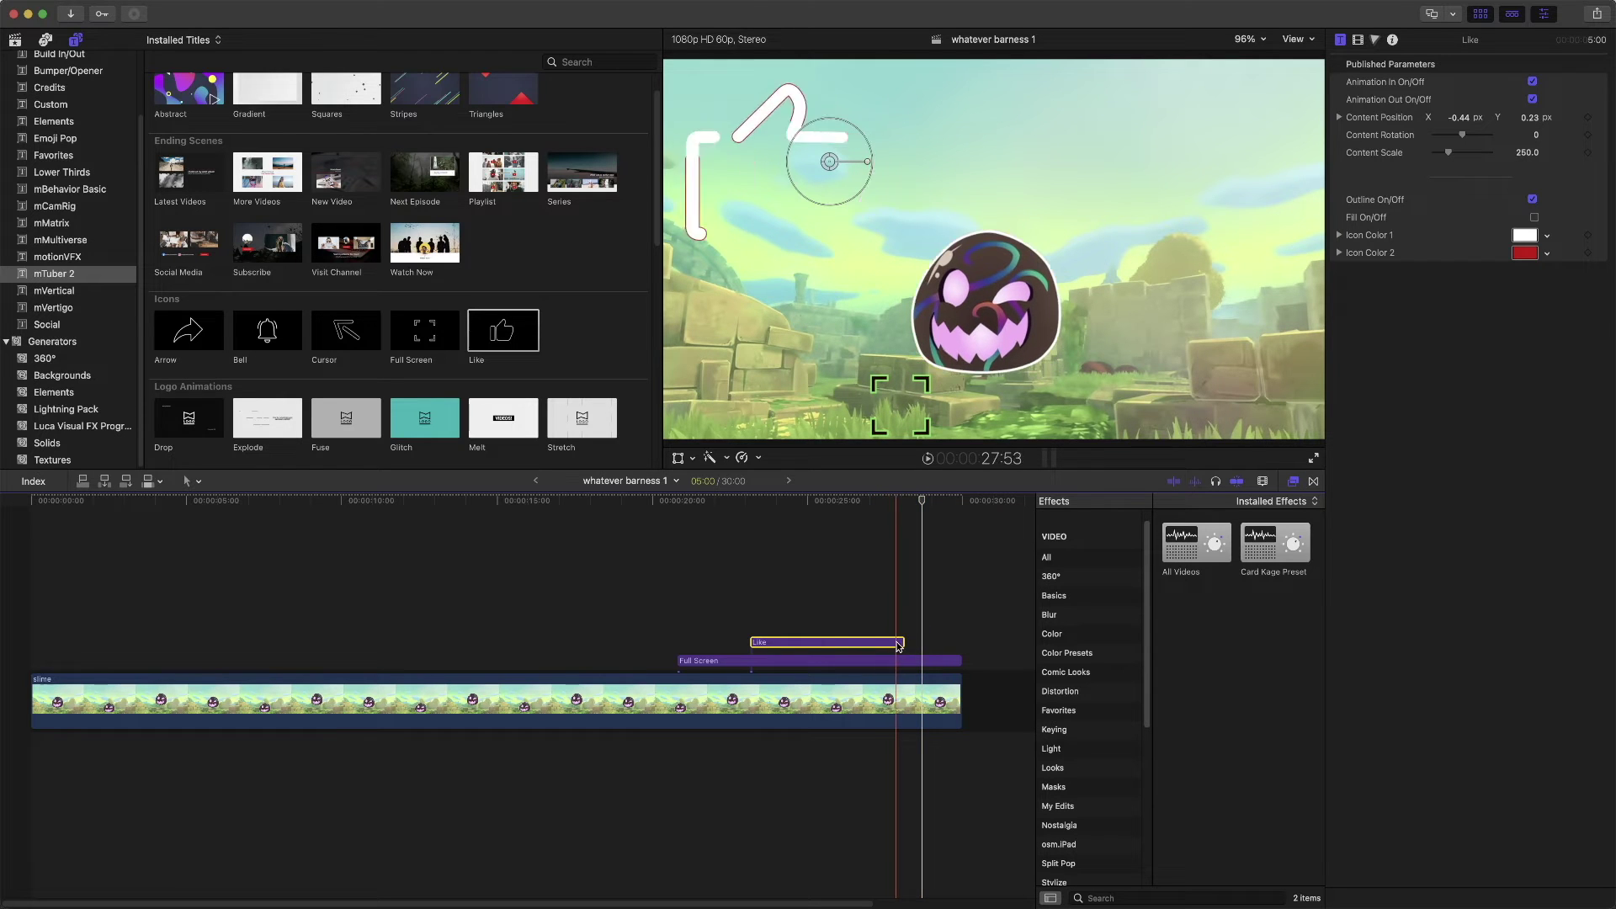
Turn off the Like icon's out animation and extend its title to span the whole slime clip
{"action": "left_click_drag", "start_coordinate": [903, 643], "coordinate": [961, 642]}
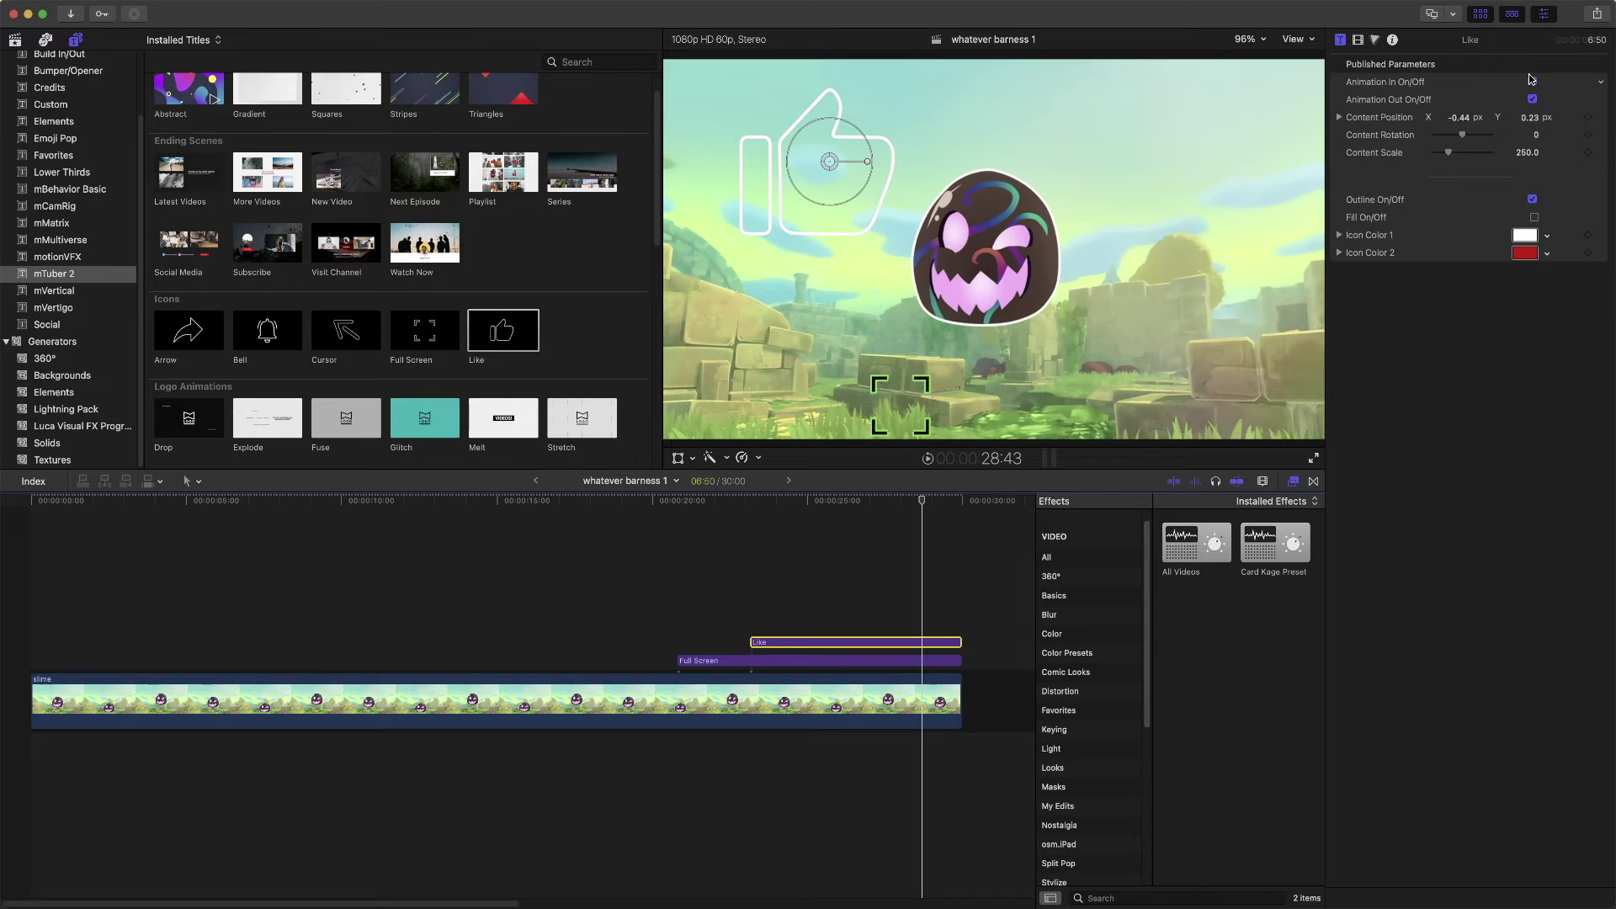
{"action": "left_click", "coordinate": [1533, 101]}
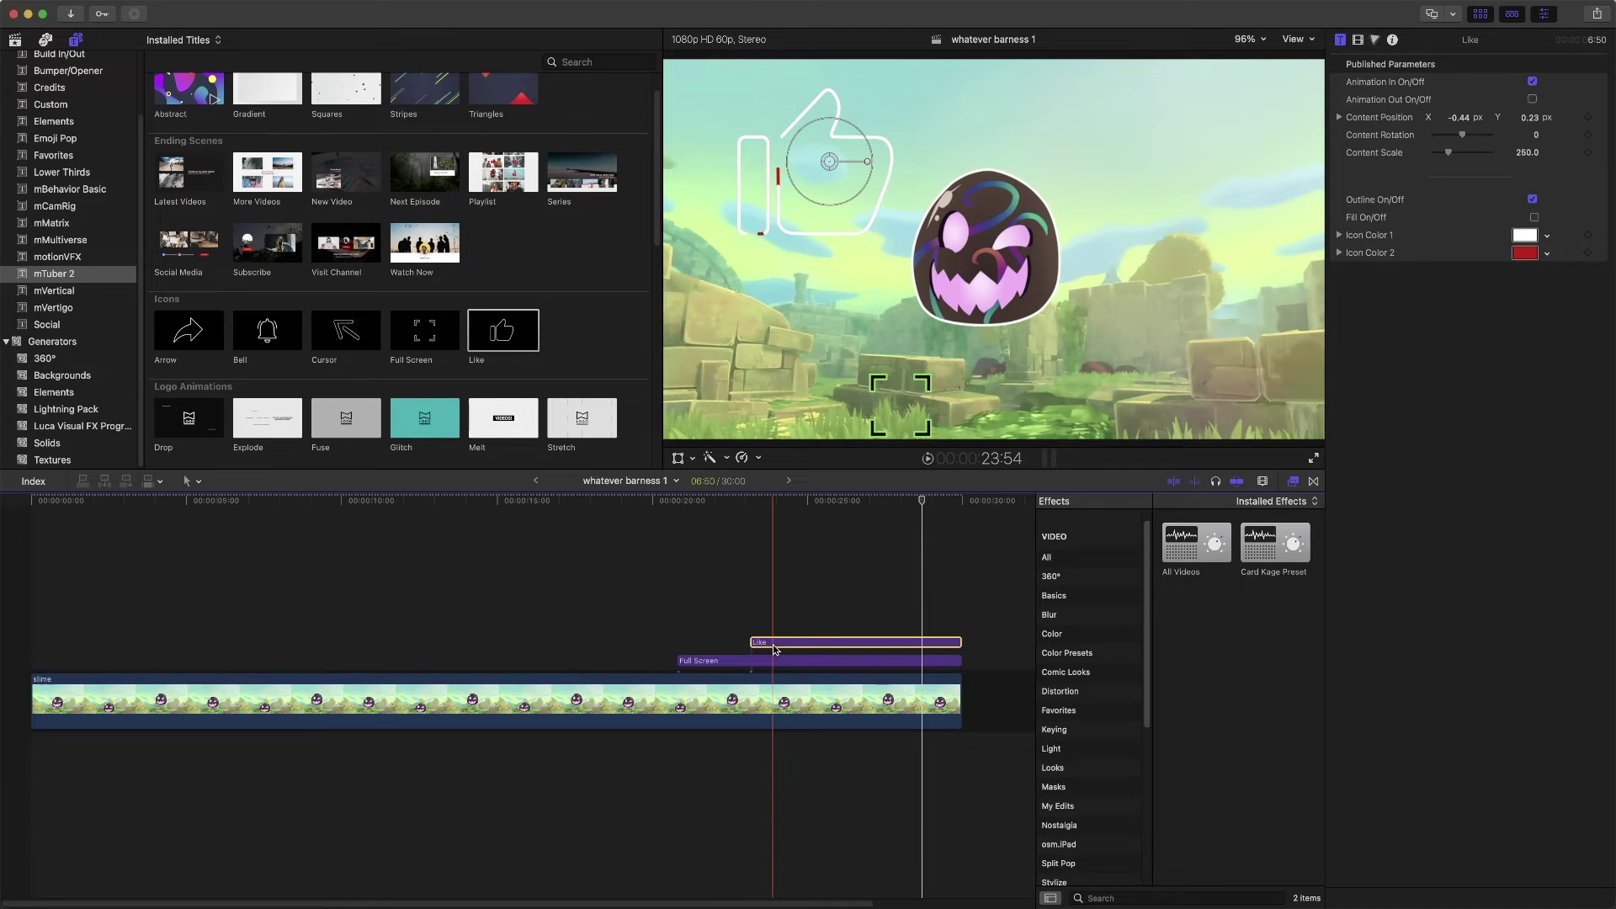
{"action": "left_click_drag", "start_coordinate": [749, 642], "coordinate": [30, 642]}
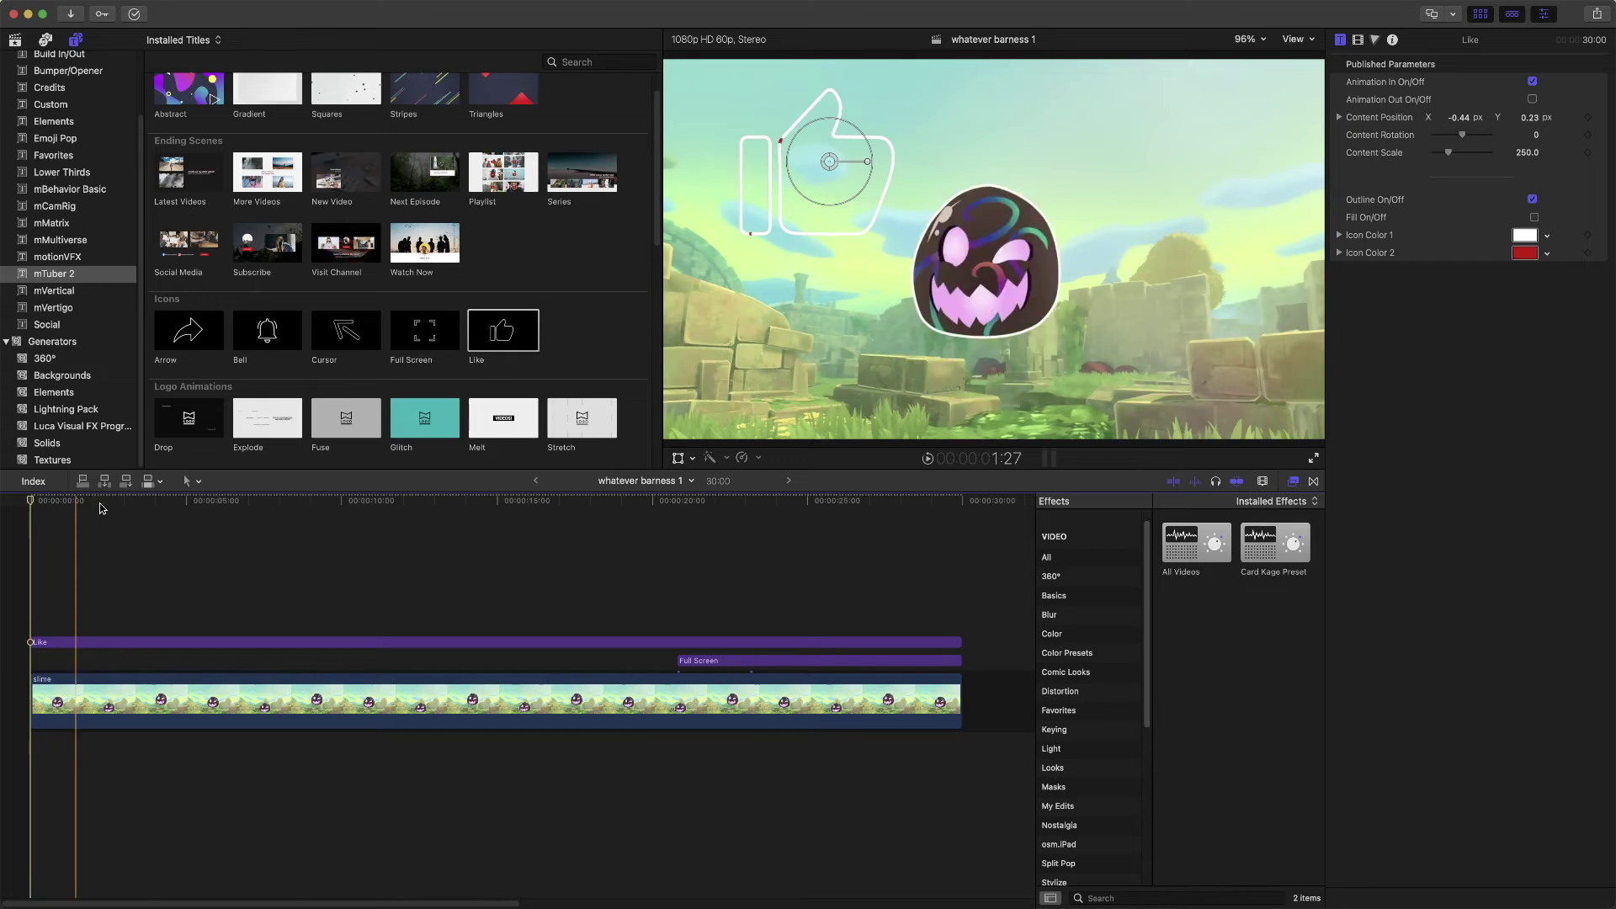
{"action": "left_click", "coordinate": [928, 459]}
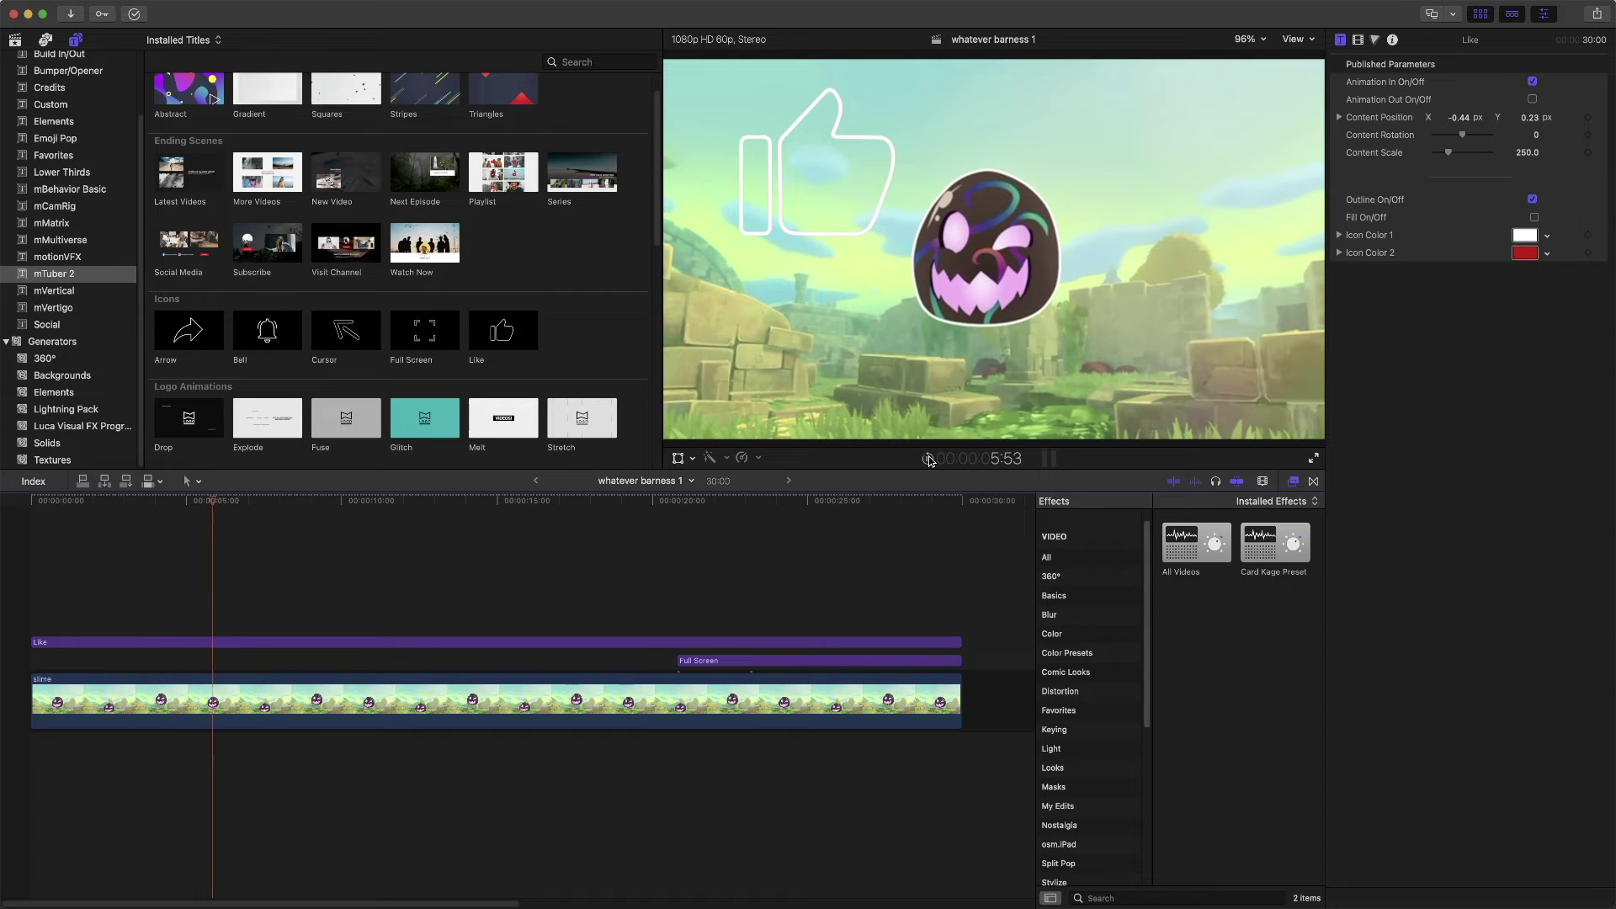
{"action": "left_click", "coordinate": [928, 459]}
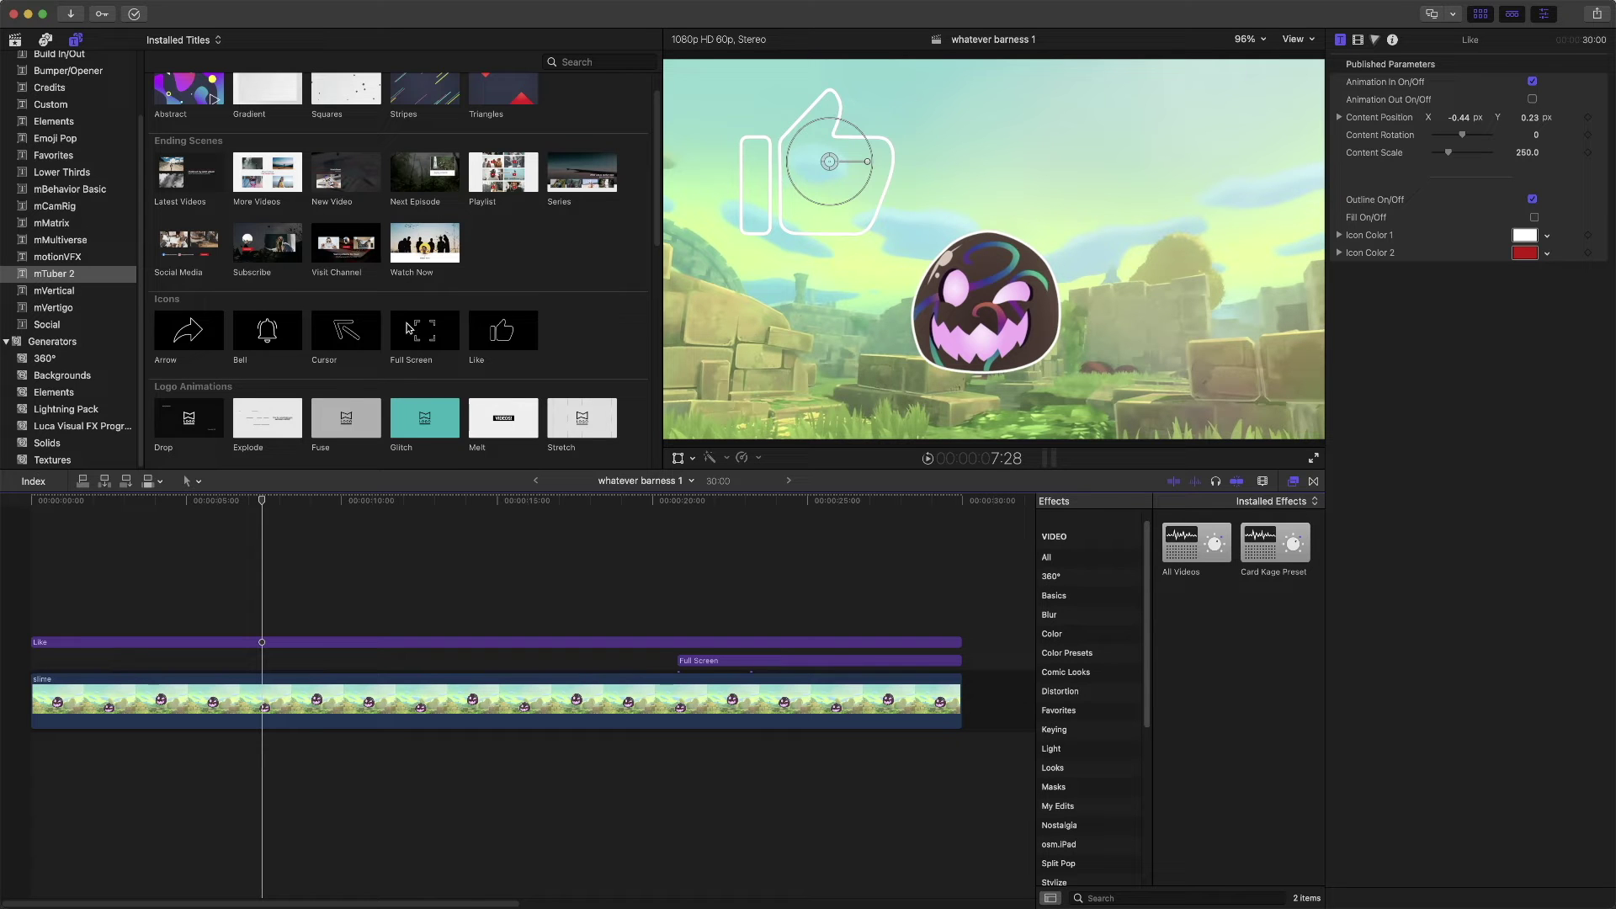
Add the Fuse logo animation above the Like title, starting at about 4 seconds
{"action": "scroll", "coordinate": [409, 370], "scroll_direction": "down", "scroll_amount": 3}
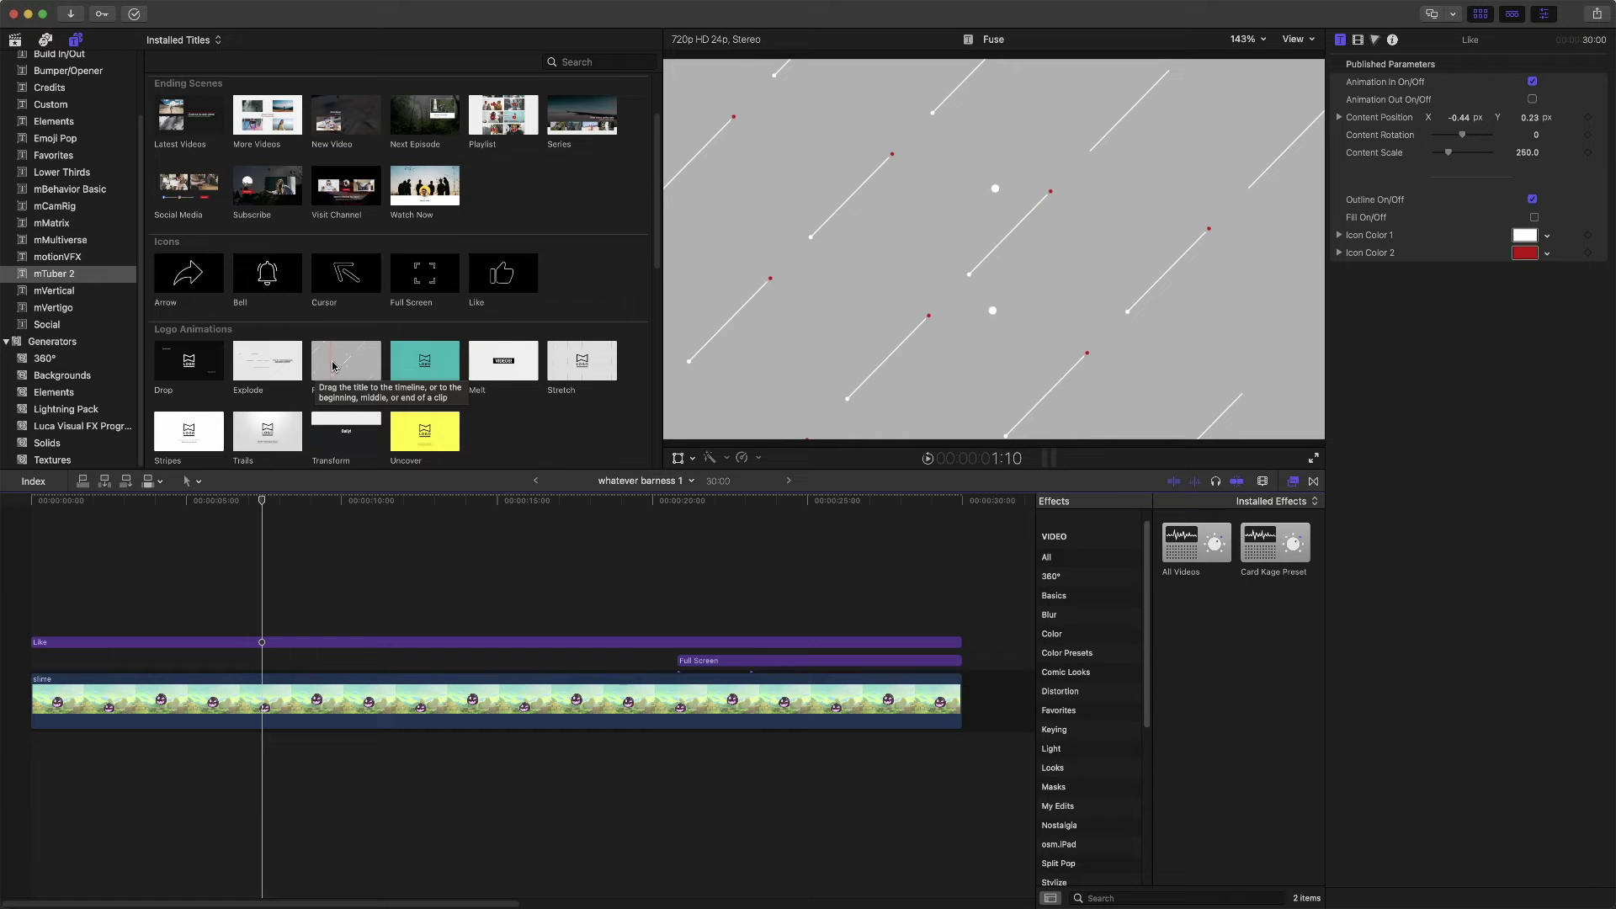
{"action": "left_click_drag", "start_coordinate": [335, 368], "coordinate": [149, 623]}
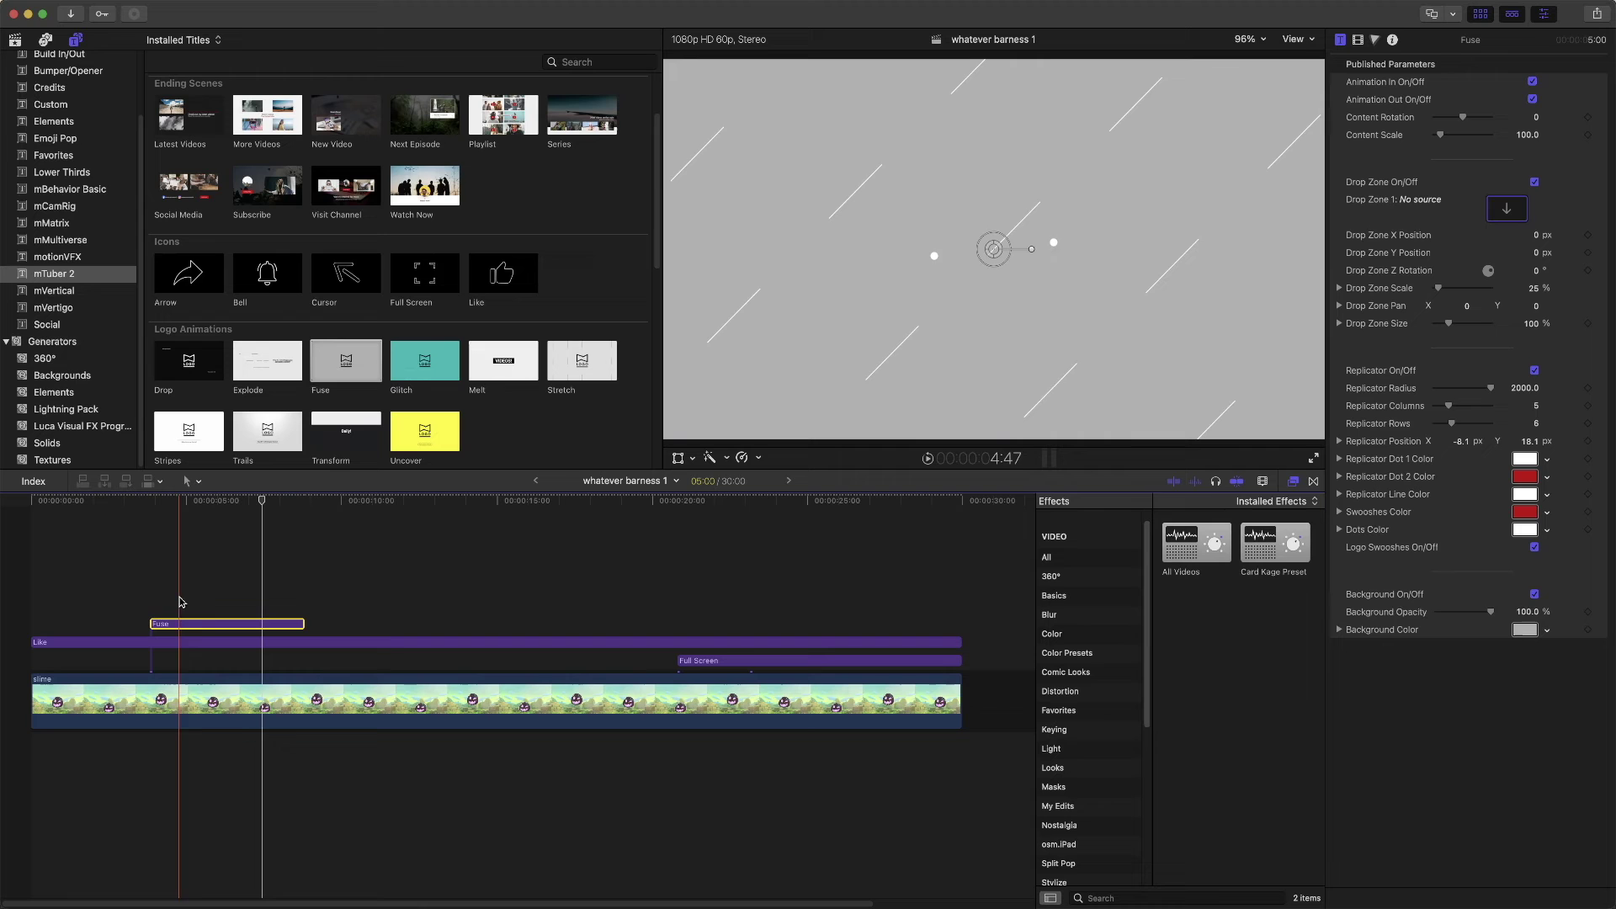
{"action": "left_click", "coordinate": [214, 589]}
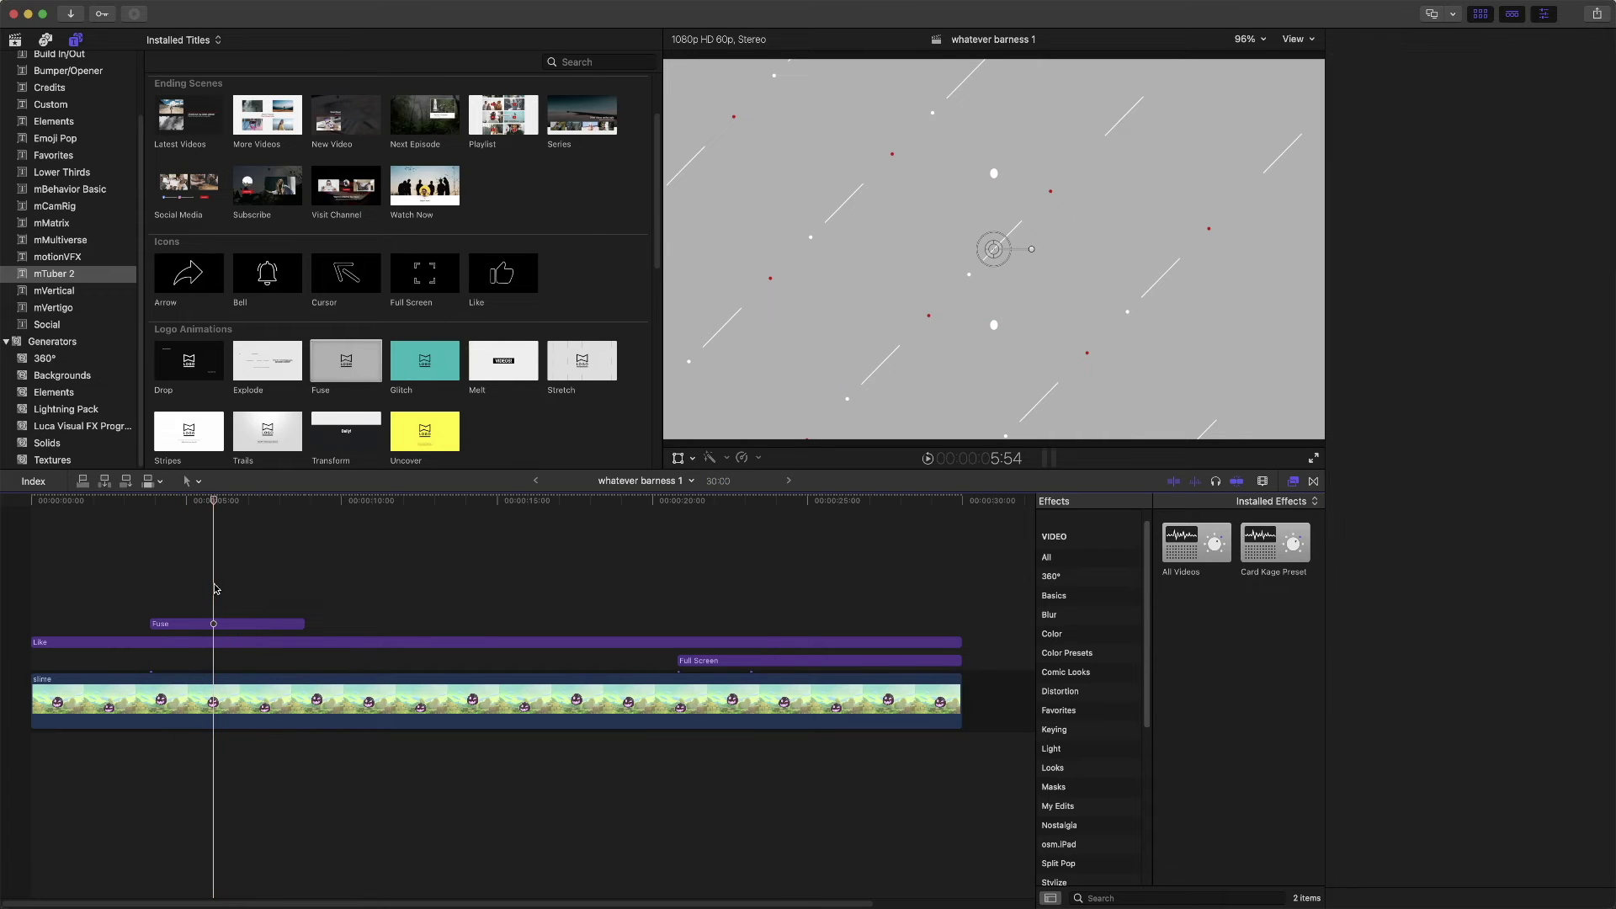
{"action": "left_click", "coordinate": [242, 634]}
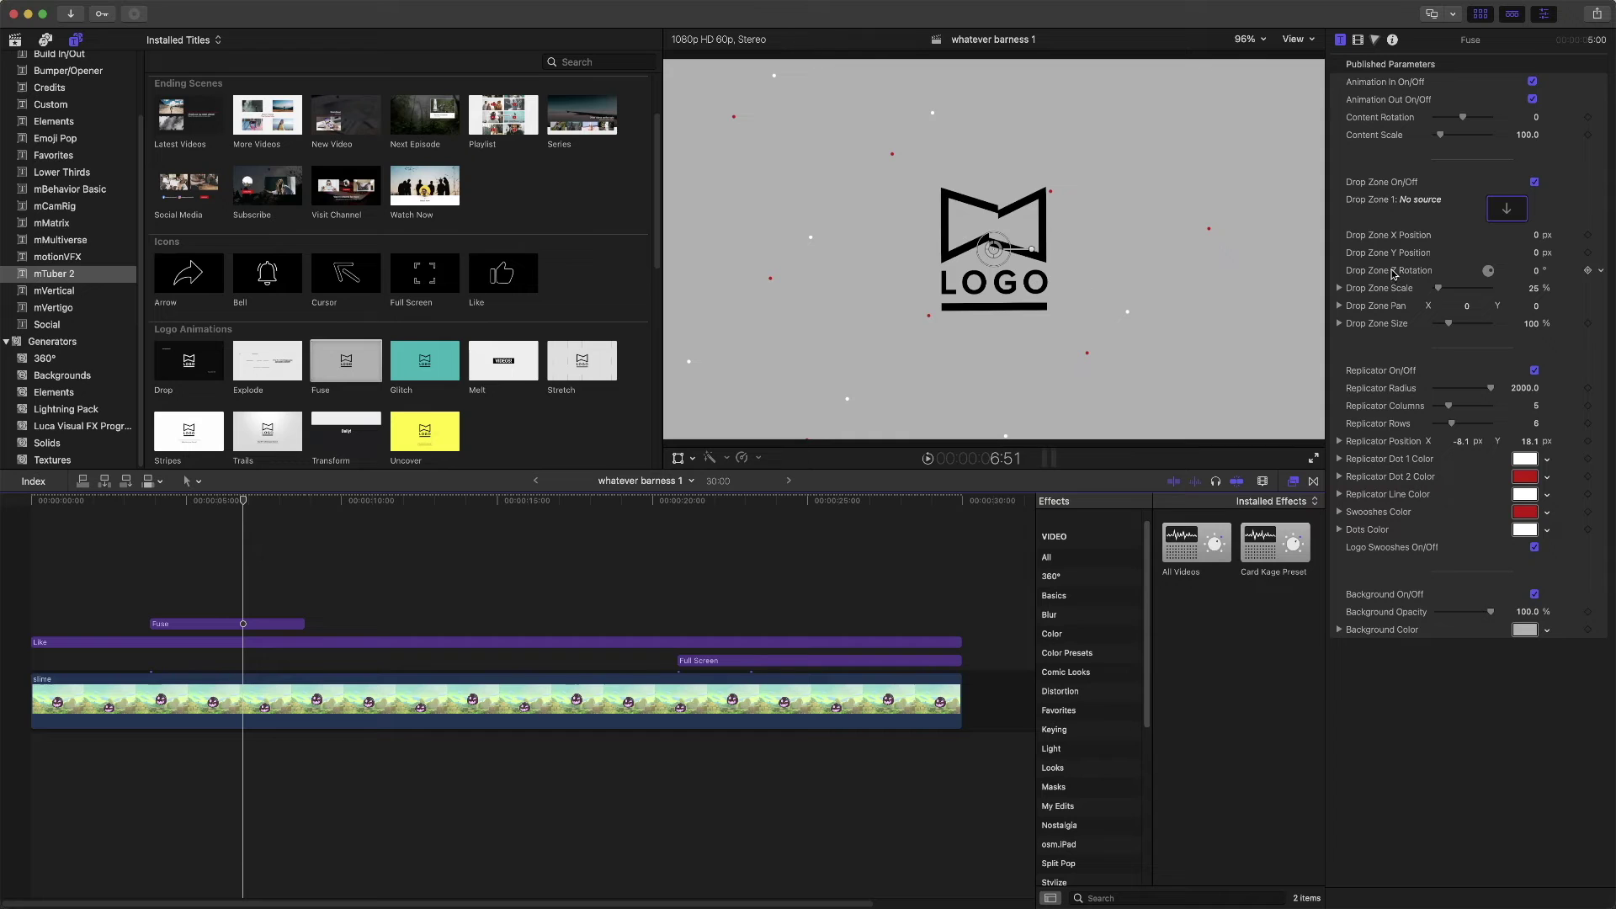
Turn off the Fuse title's drop zone, background and in and out animations, previewing it over the slime clip
{"action": "left_click", "coordinate": [1535, 183]}
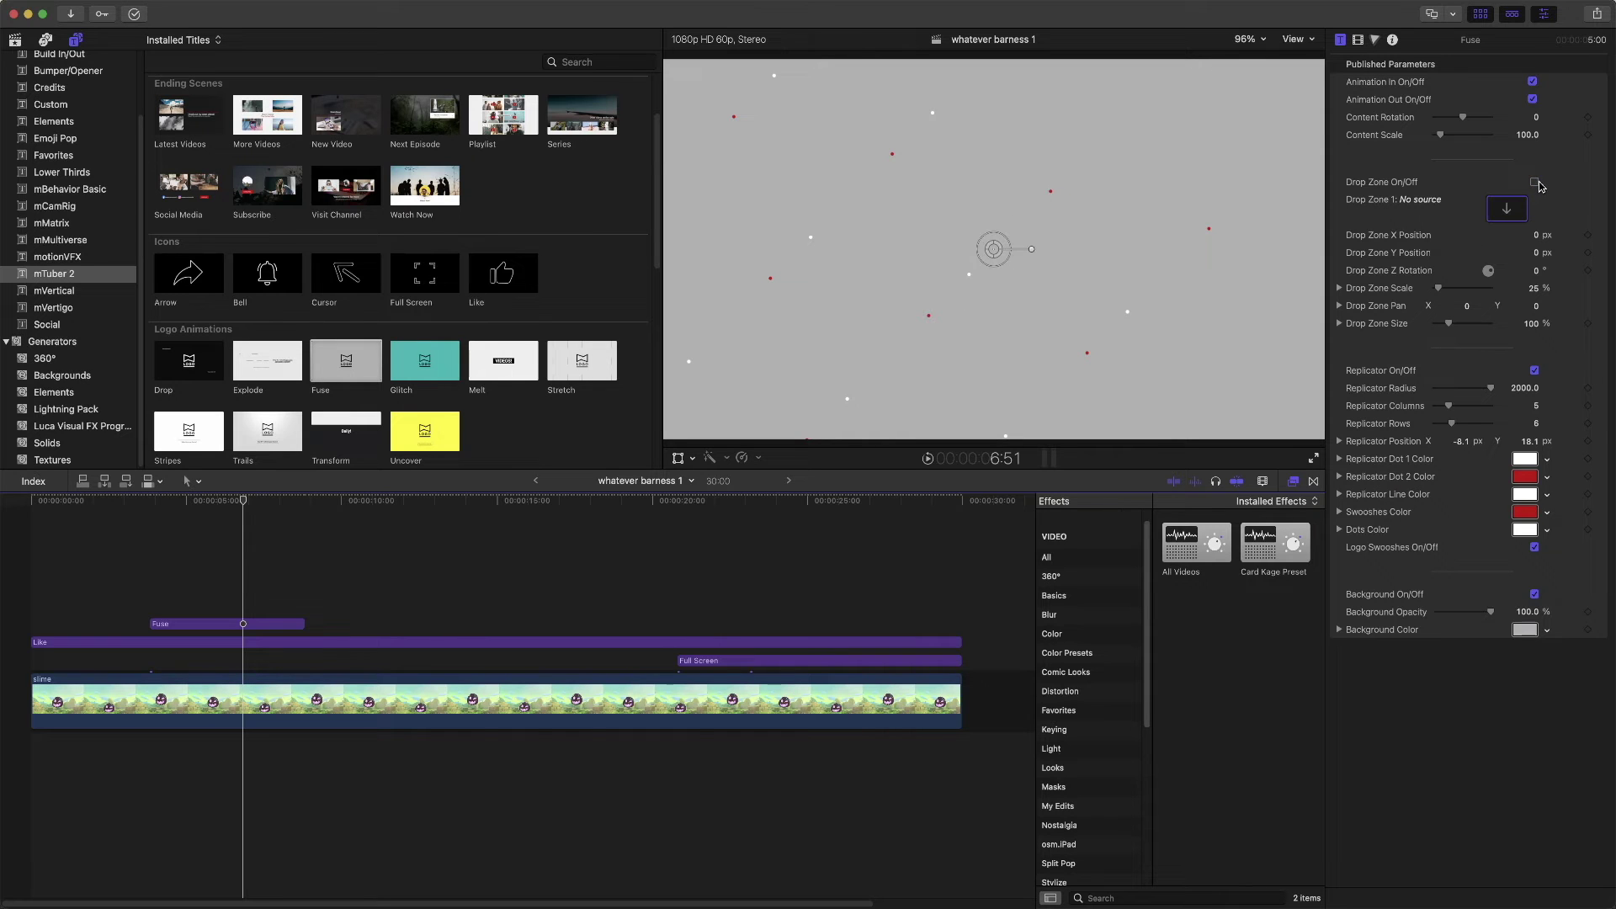
{"action": "left_click", "coordinate": [1535, 595]}
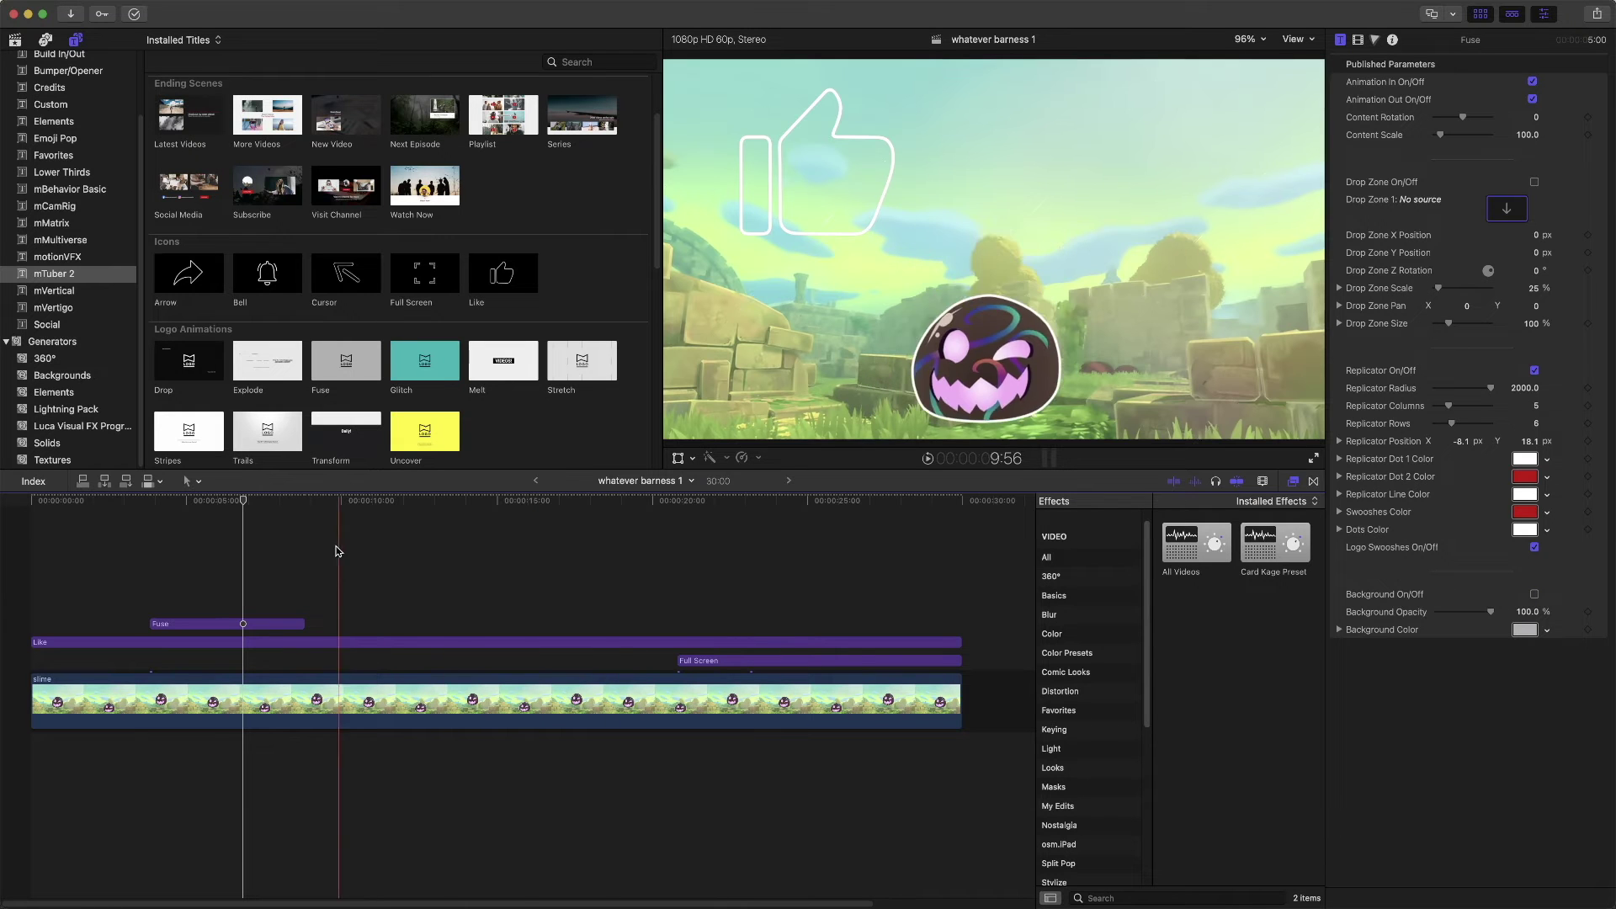
{"action": "left_click", "coordinate": [179, 528]}
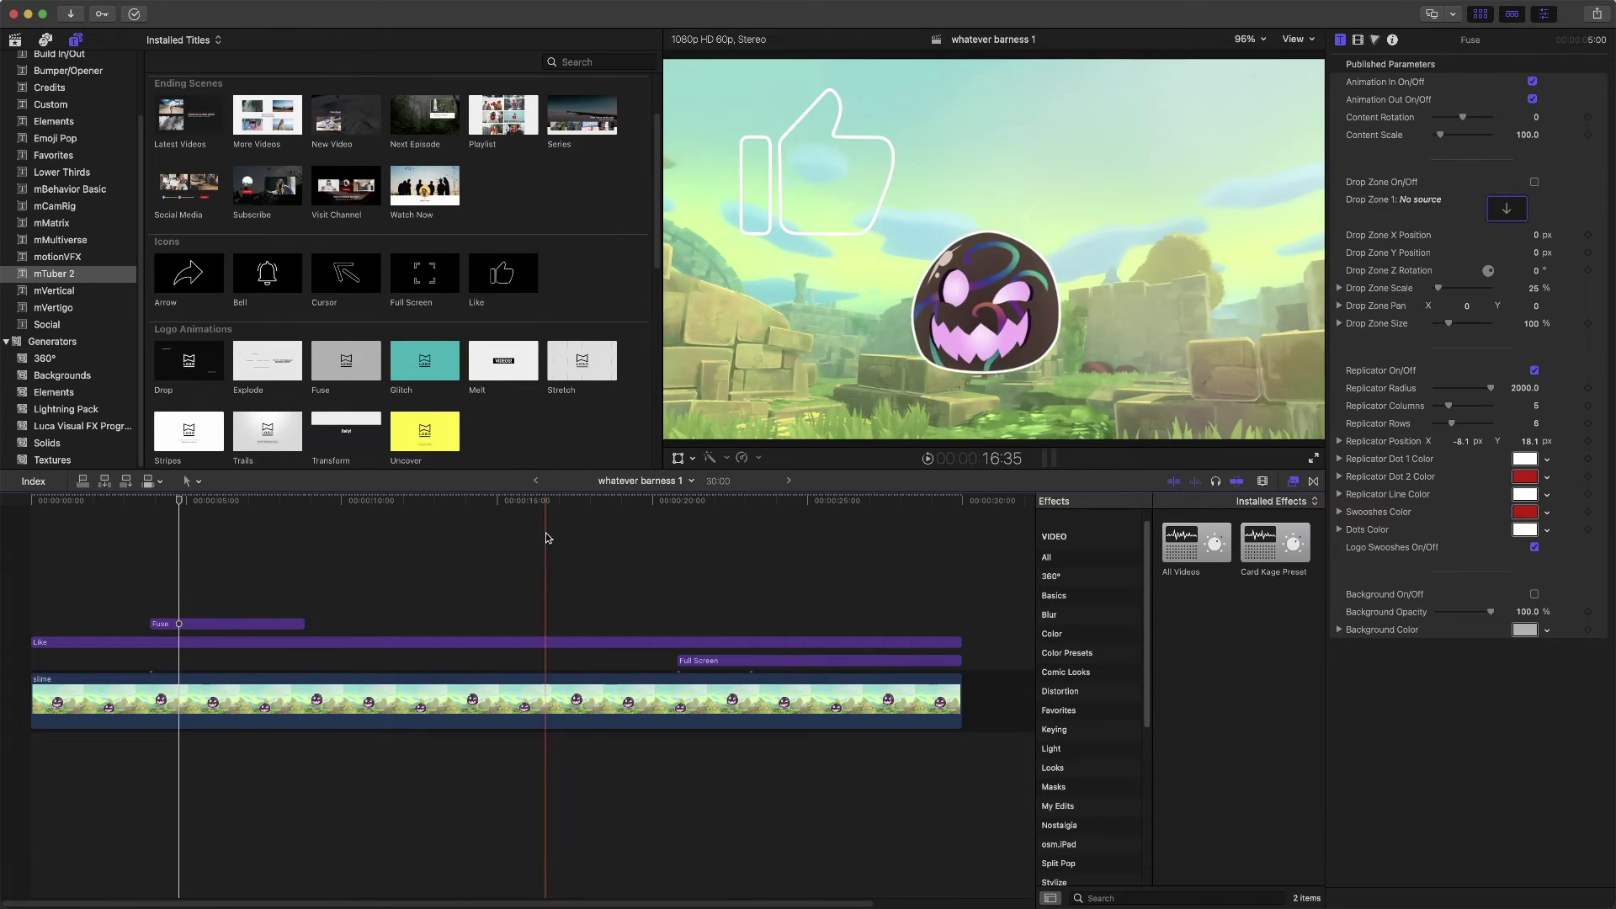
{"action": "left_click", "coordinate": [927, 459]}
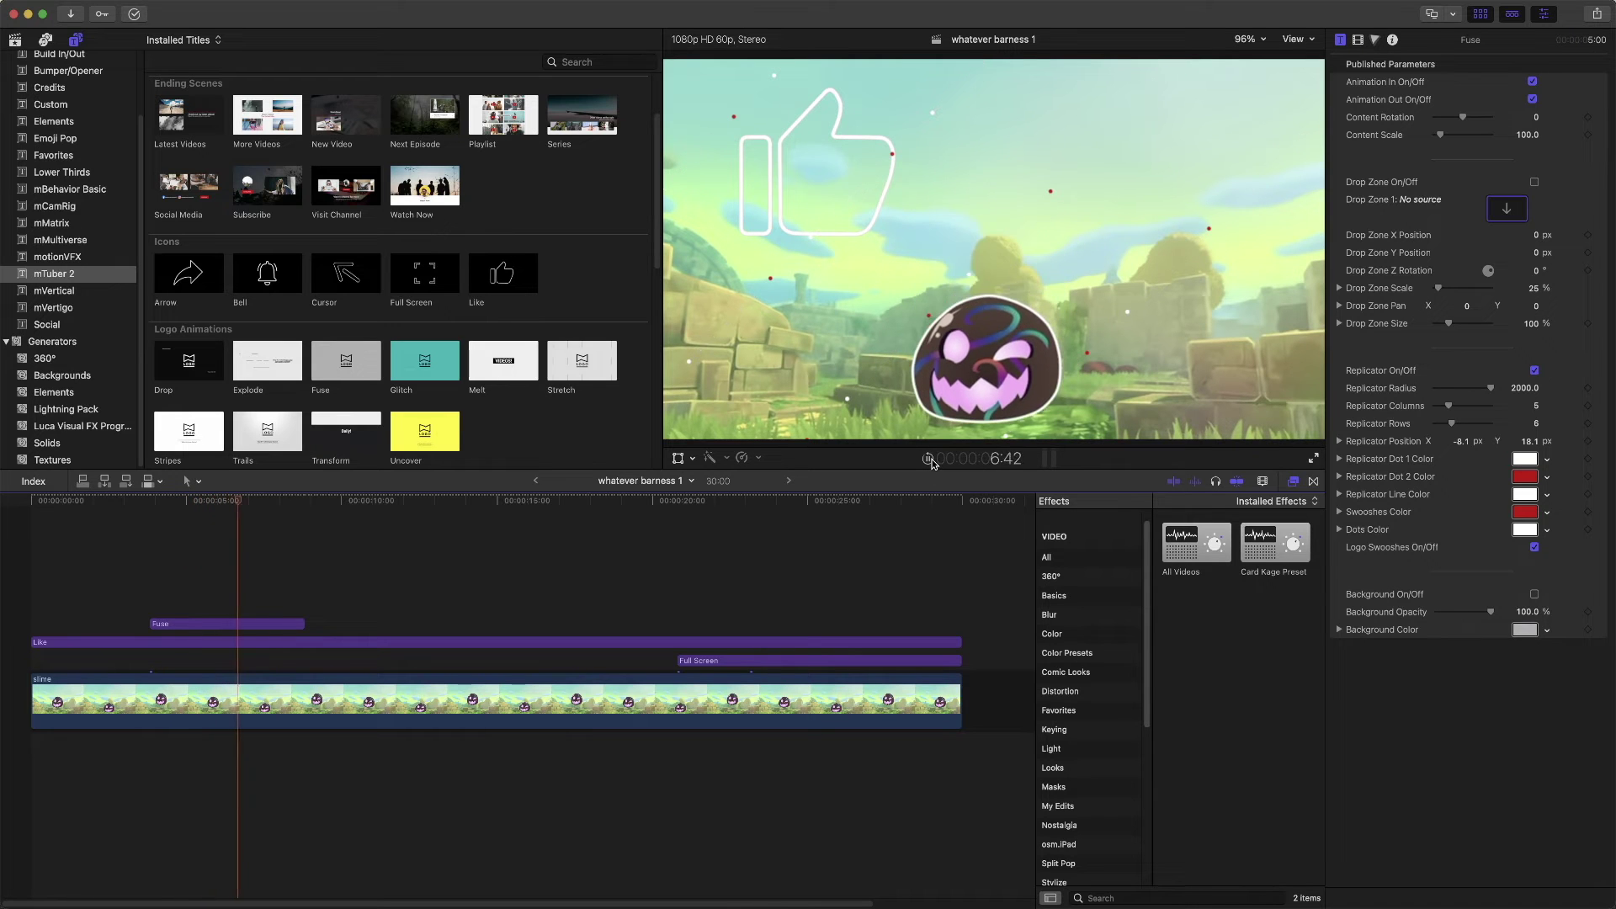
{"action": "left_click", "coordinate": [928, 459]}
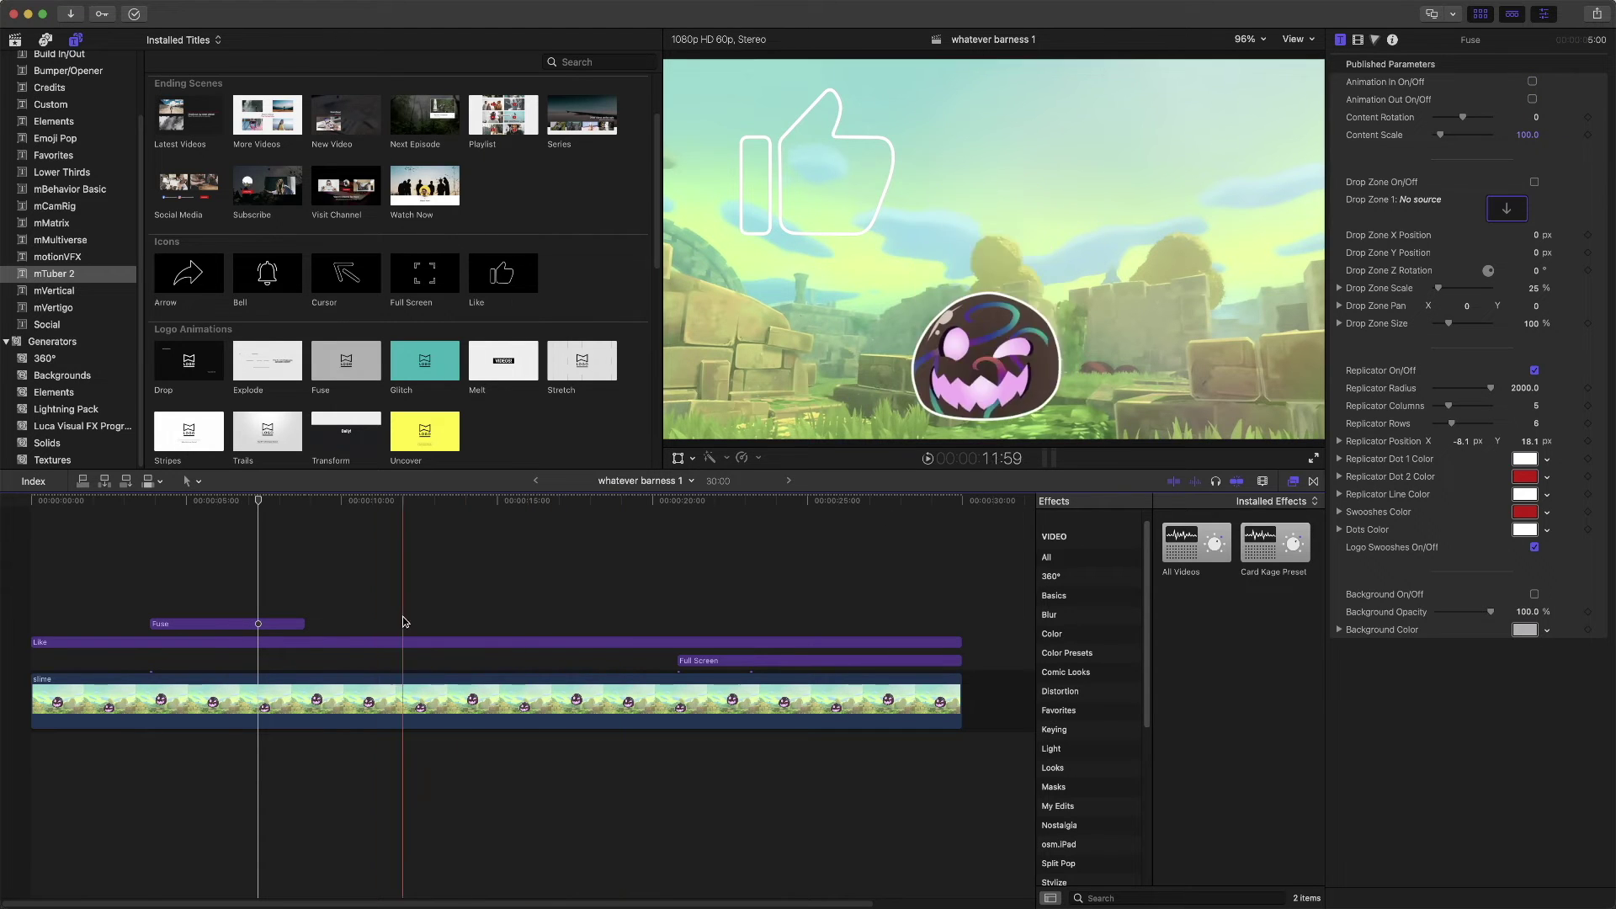
Preview the Fuse title over the slime clip and turn its in animation back on
{"action": "left_click", "coordinate": [177, 530]}
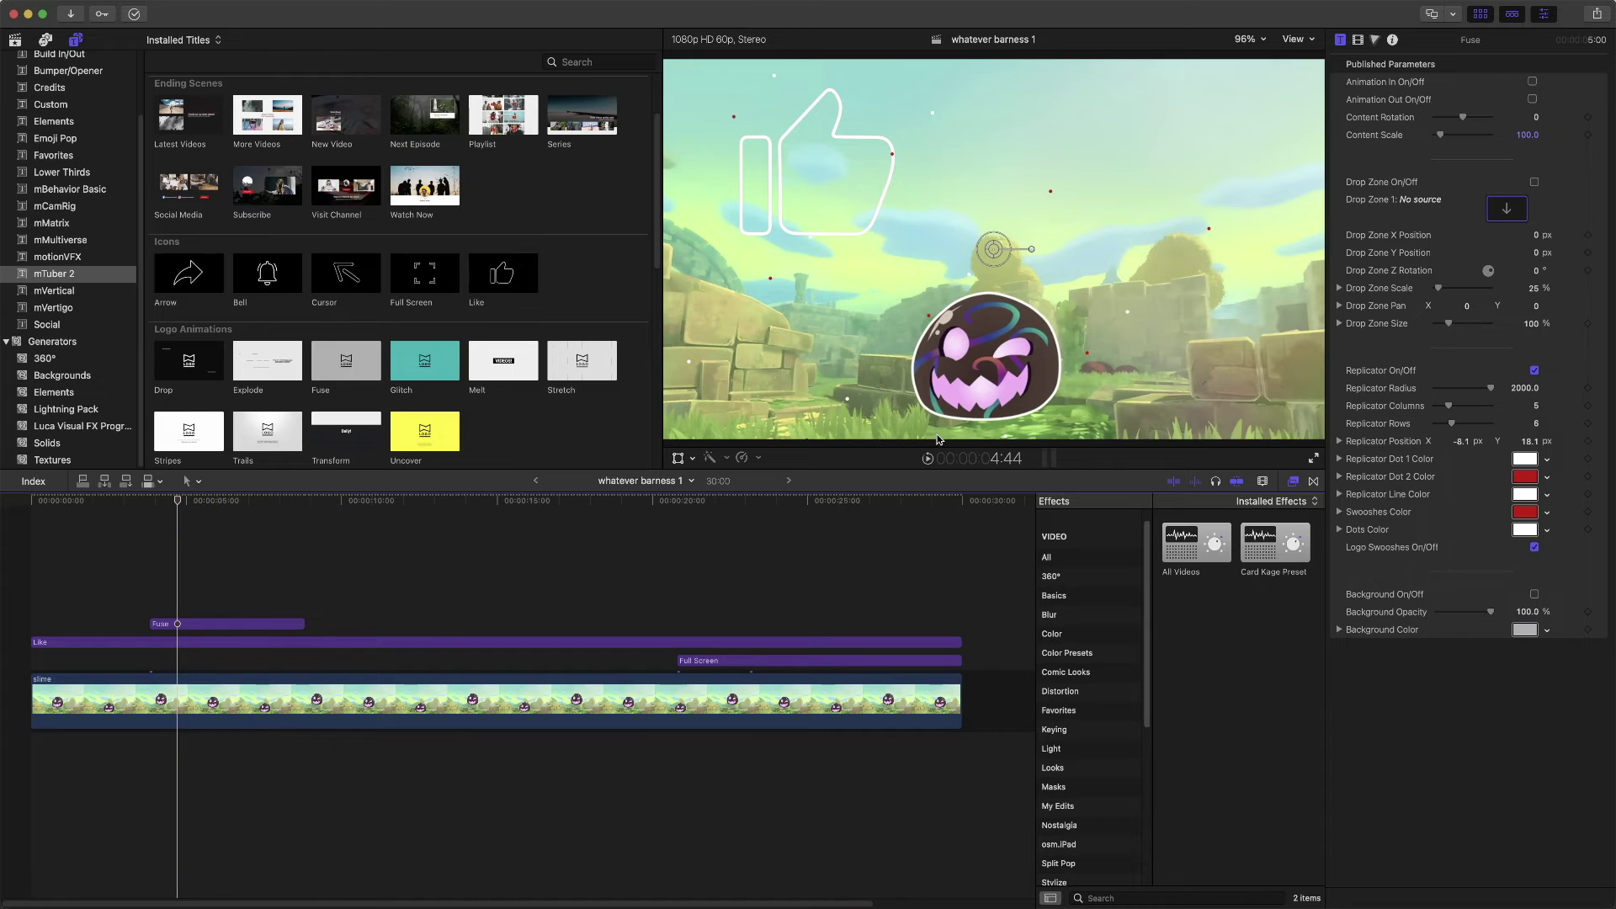
{"action": "left_click", "coordinate": [926, 459]}
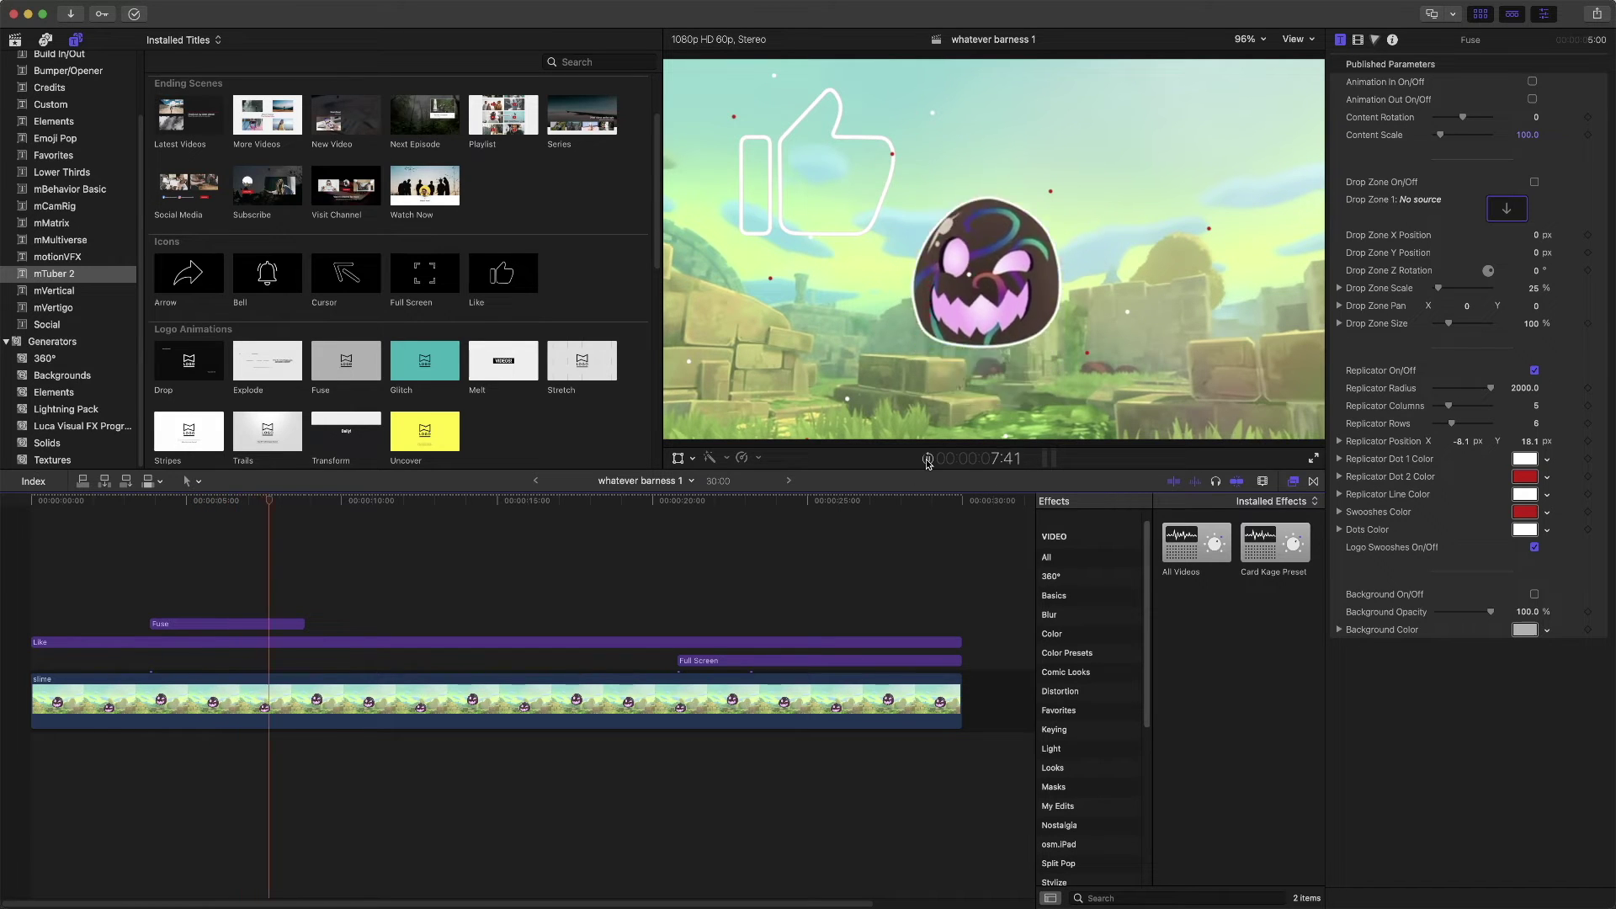
{"action": "left_click", "coordinate": [925, 459]}
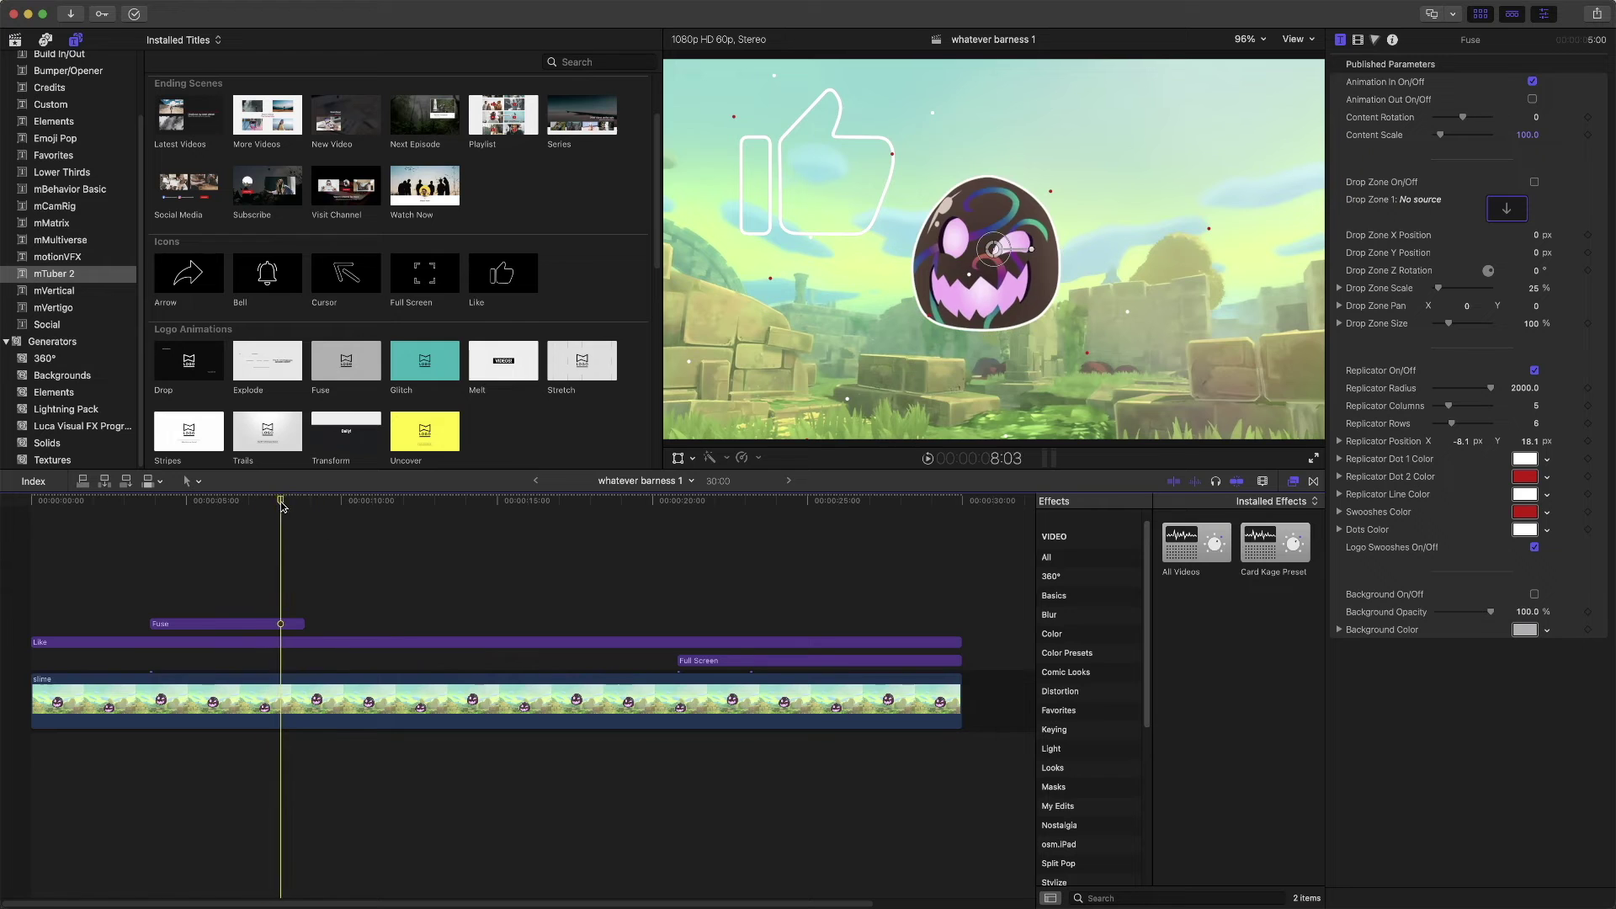
{"action": "left_click", "coordinate": [226, 503]}
{"action": "mouse_move", "coordinate": [227, 504]}
{"action": "left_mouse_down"}
{"action": "mouse_move", "coordinate": [169, 503]}
{"action": "mouse_move", "coordinate": [288, 502]}
{"action": "mouse_move", "coordinate": [179, 489]}
{"action": "mouse_move", "coordinate": [270, 502]}
{"action": "mouse_move", "coordinate": [232, 505]}
{"action": "left_mouse_up"}
Add the Lower3rd social media title above the Fuse title, starting at about 2 seconds
{"action": "scroll", "coordinate": [393, 368], "scroll_direction": "down", "scroll_amount": 10}
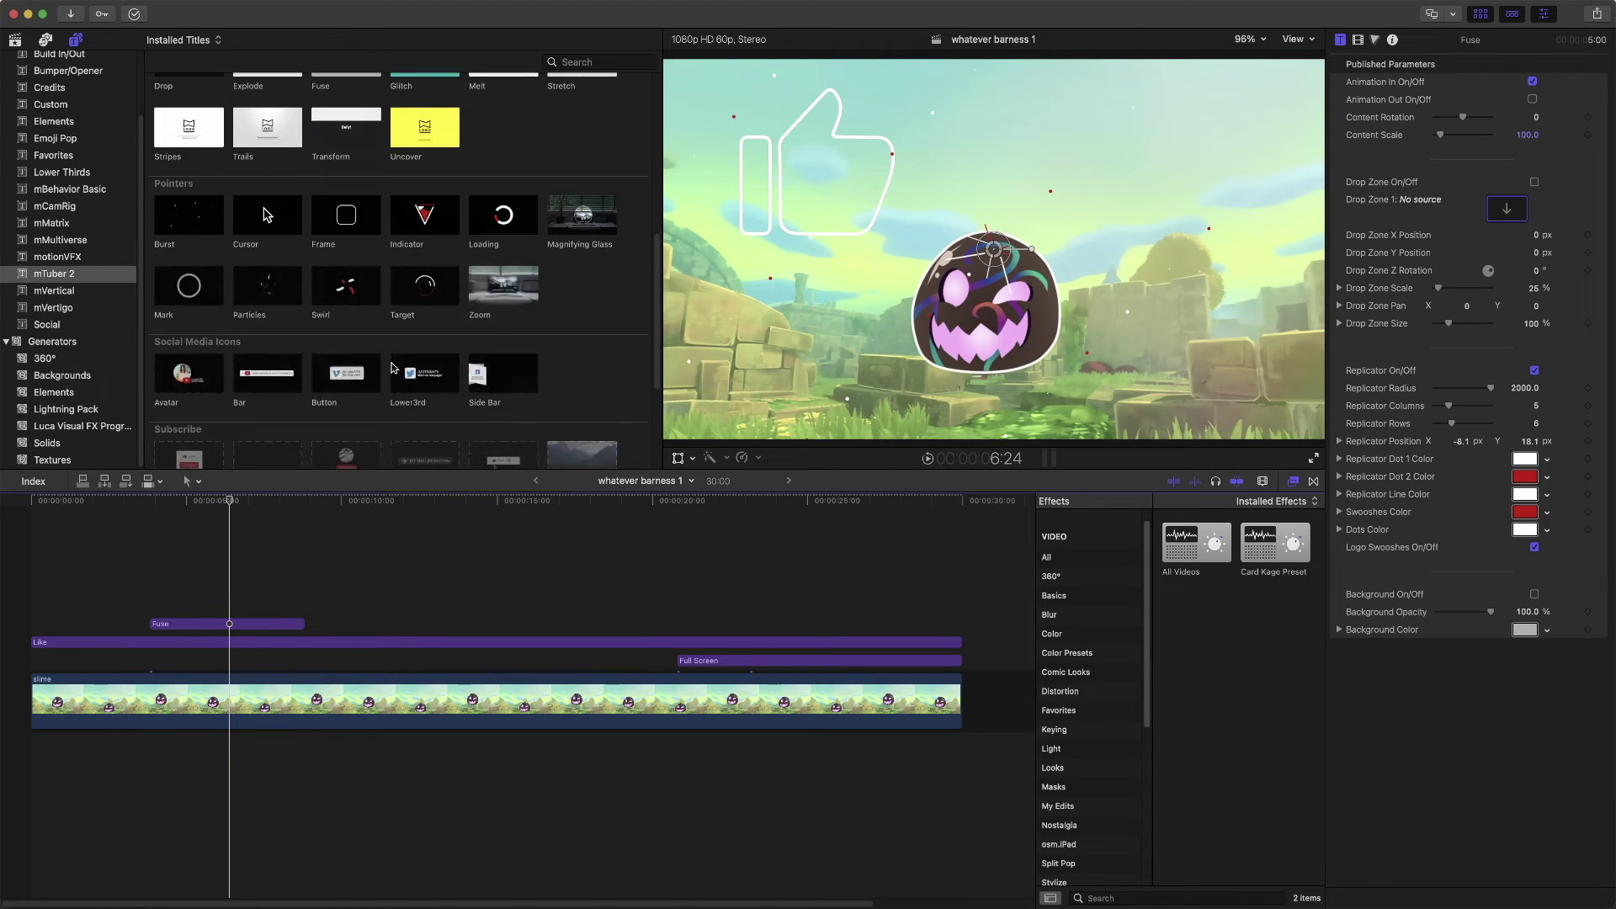
{"action": "scroll", "coordinate": [392, 367], "scroll_direction": "up", "scroll_amount": 2}
{"action": "scroll", "coordinate": [393, 367], "scroll_direction": "up", "scroll_amount": 1}
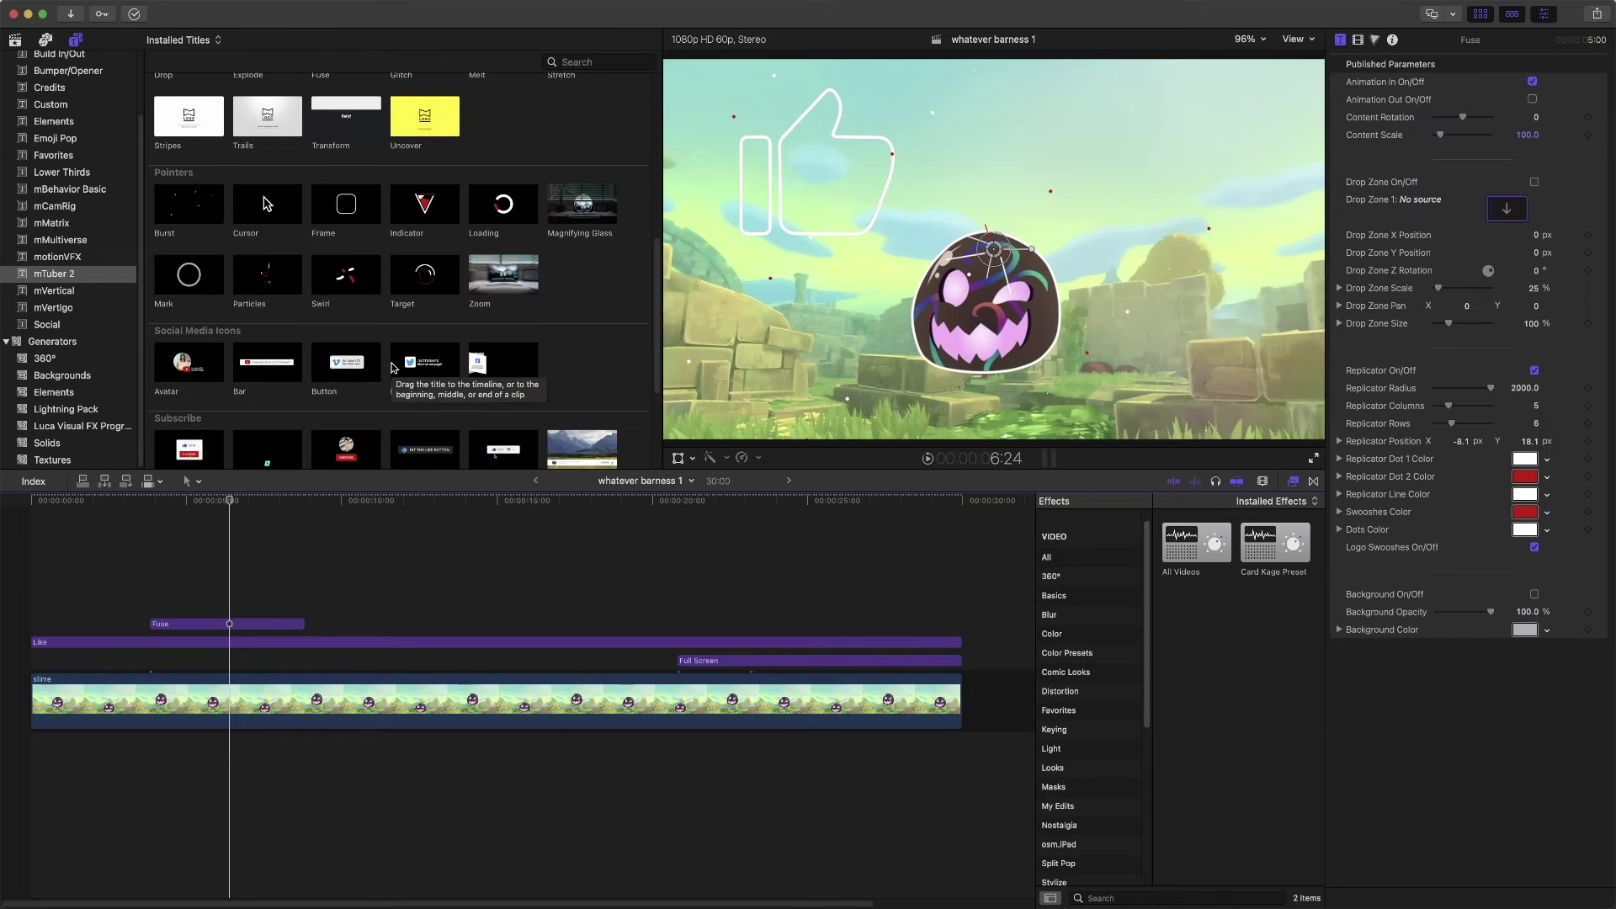
{"action": "left_click", "coordinate": [393, 368]}
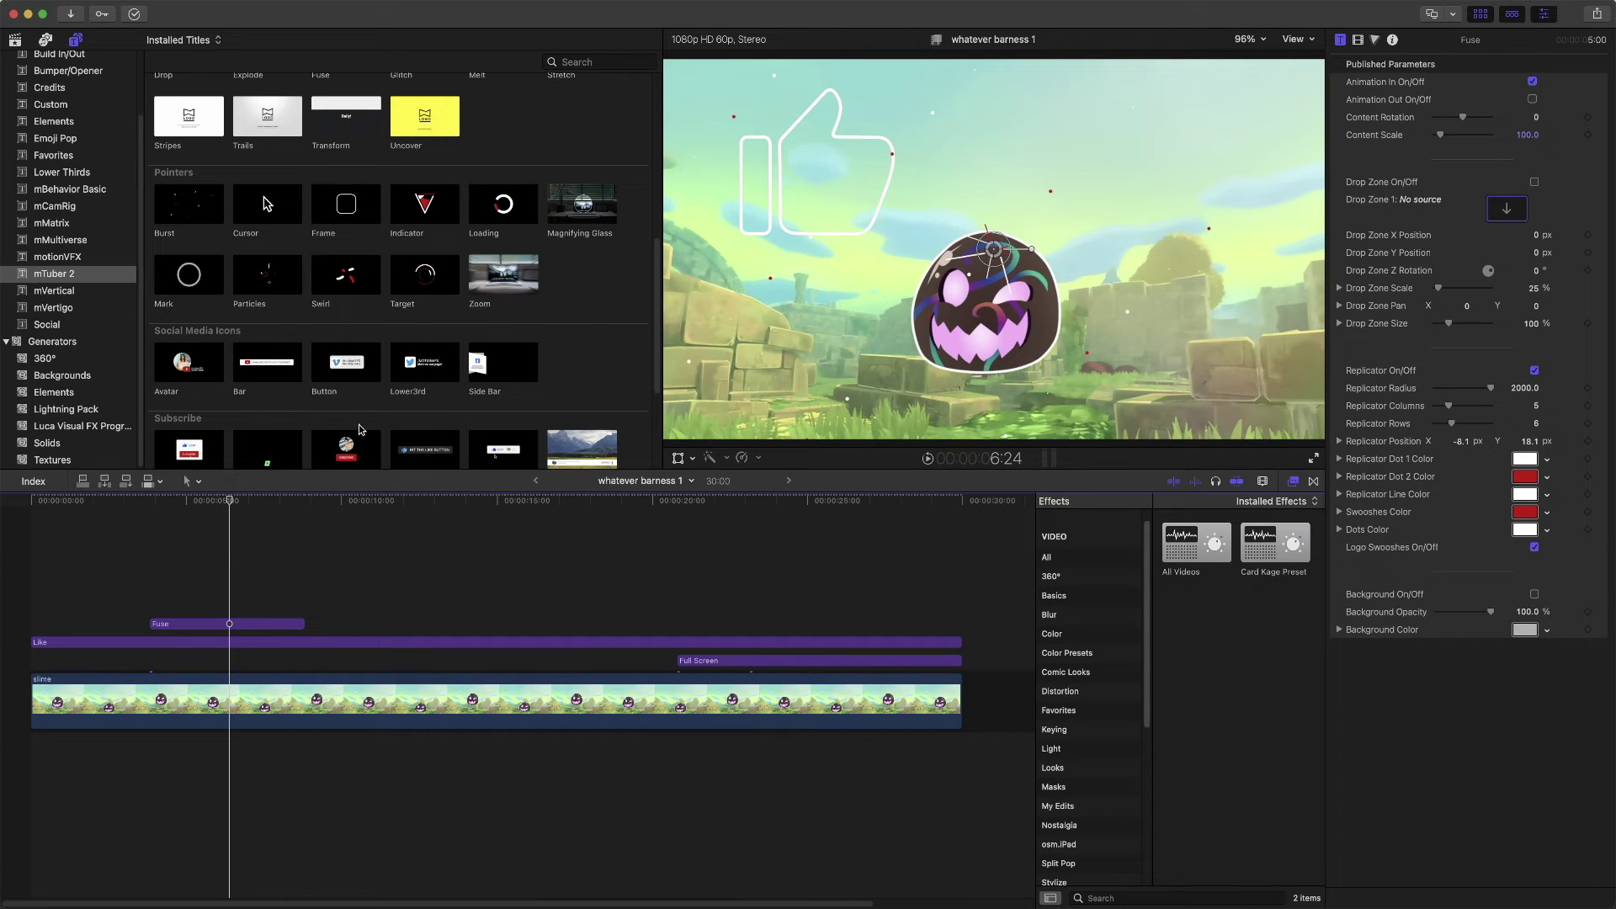
{"action": "left_click_drag", "start_coordinate": [420, 374], "coordinate": [94, 604]}
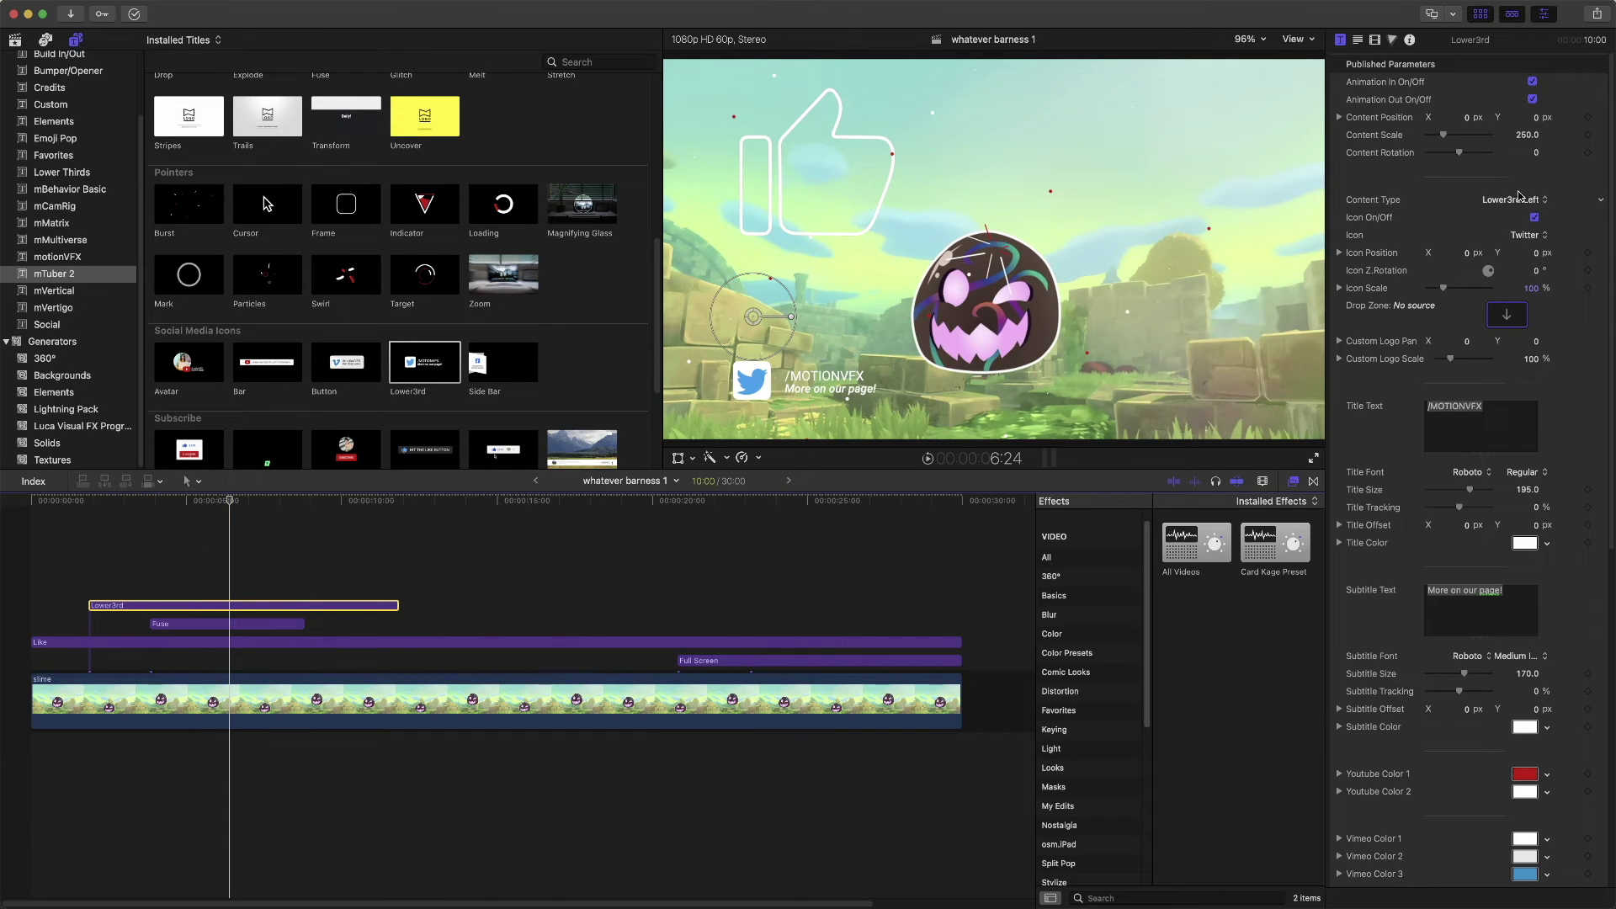
Switch the Lower3rd icon to Custom Logo and try to choose a source clip for its drop zone
{"action": "left_click", "coordinate": [1522, 239]}
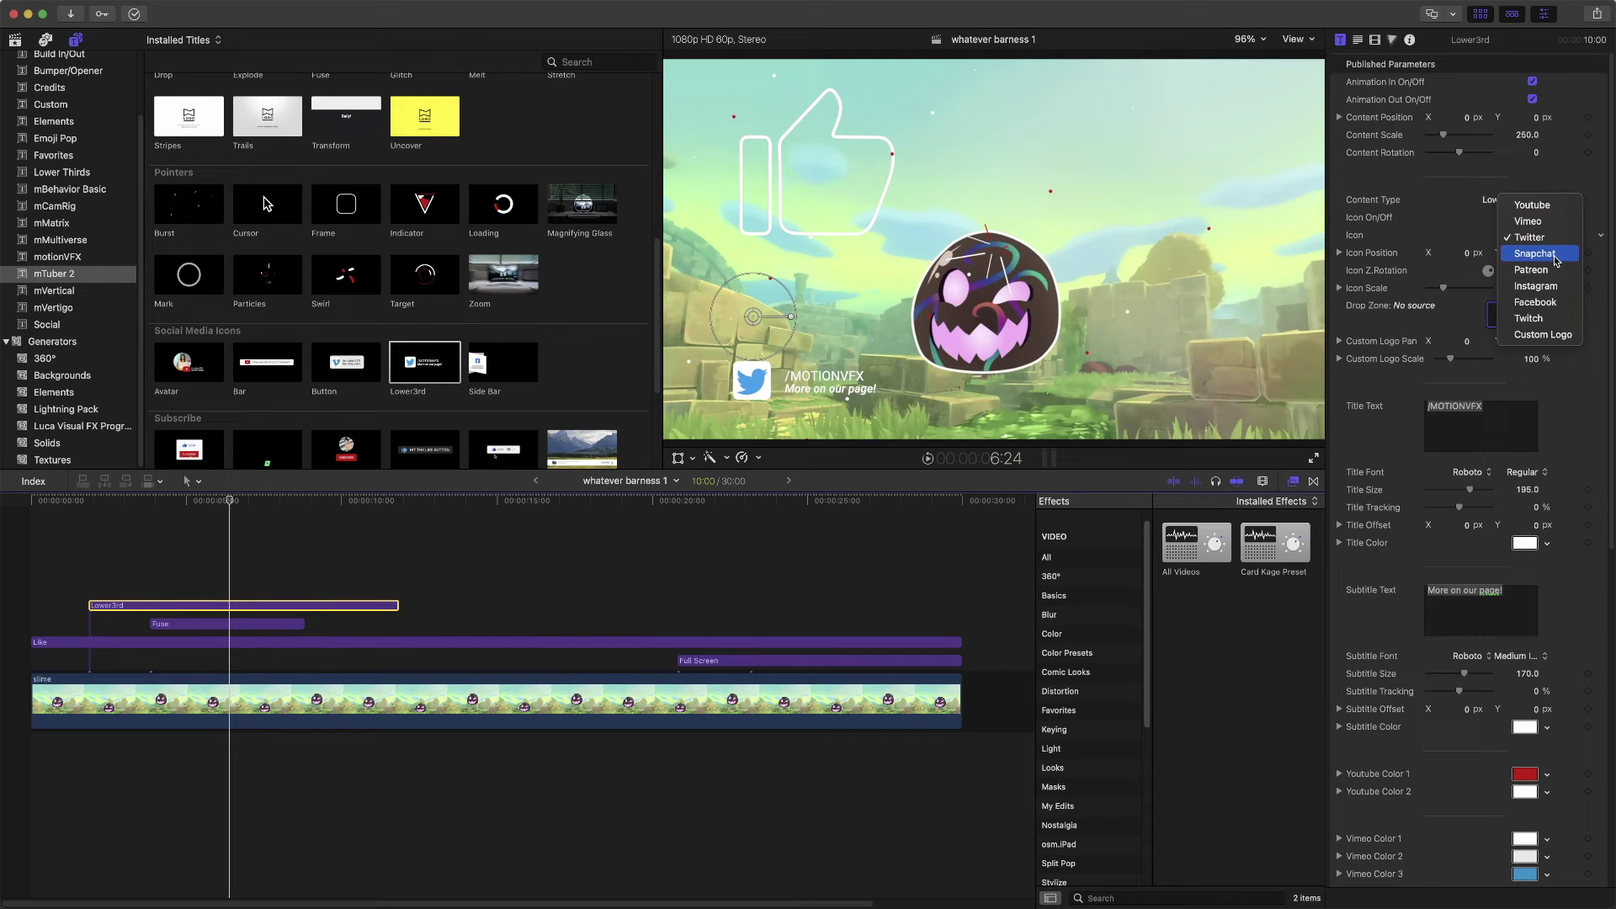
{"action": "left_click", "coordinate": [1551, 337]}
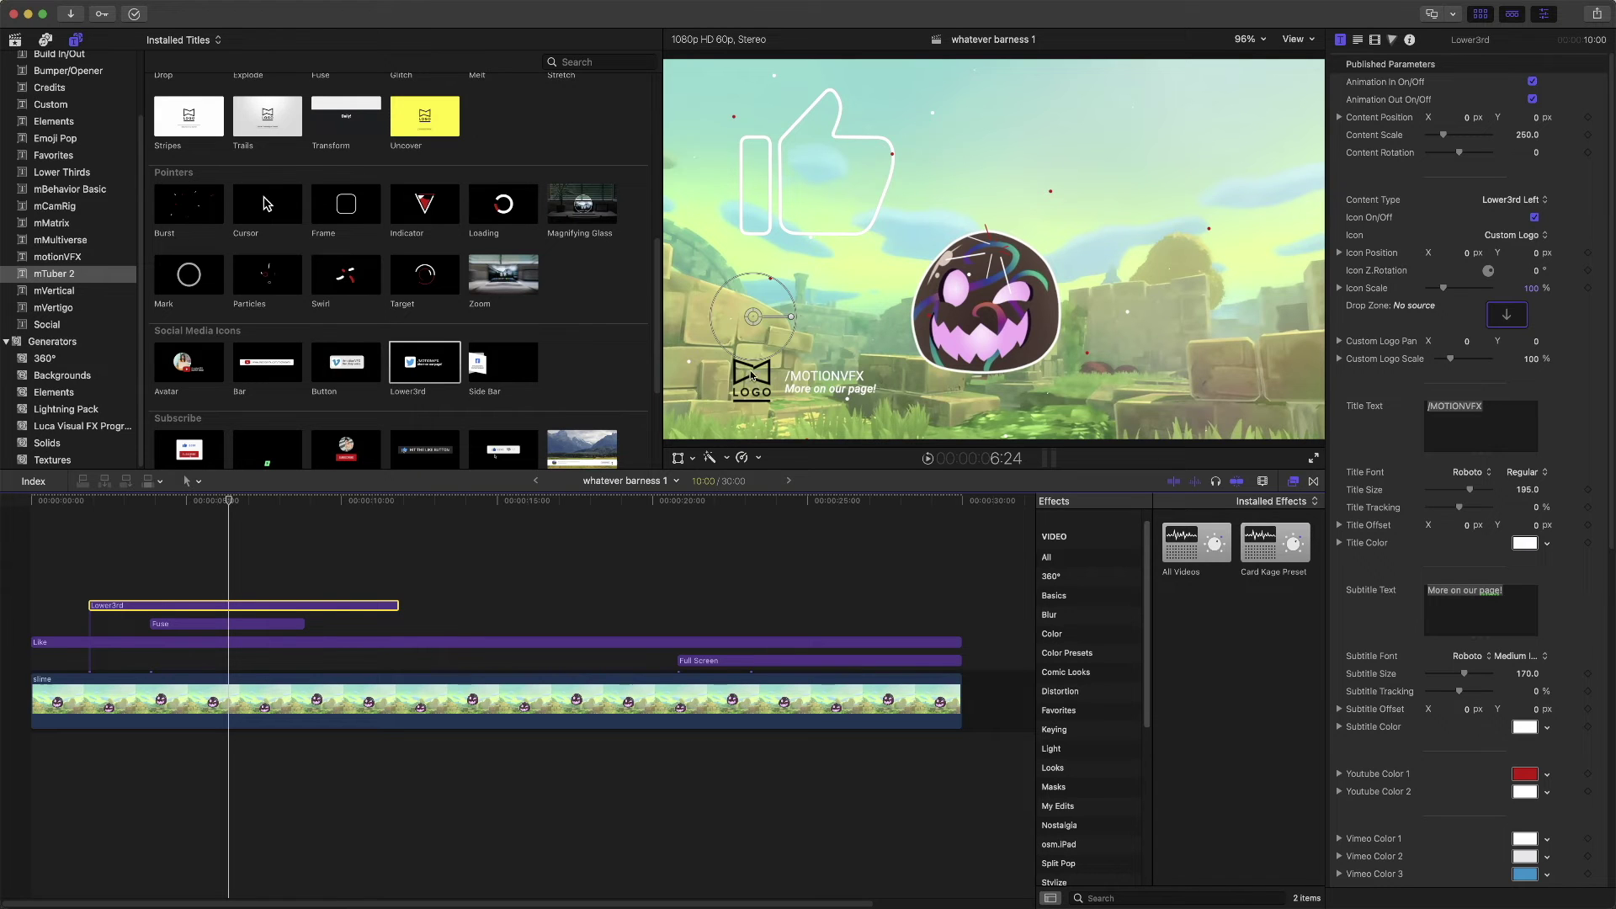
{"action": "left_click", "coordinate": [1512, 316]}
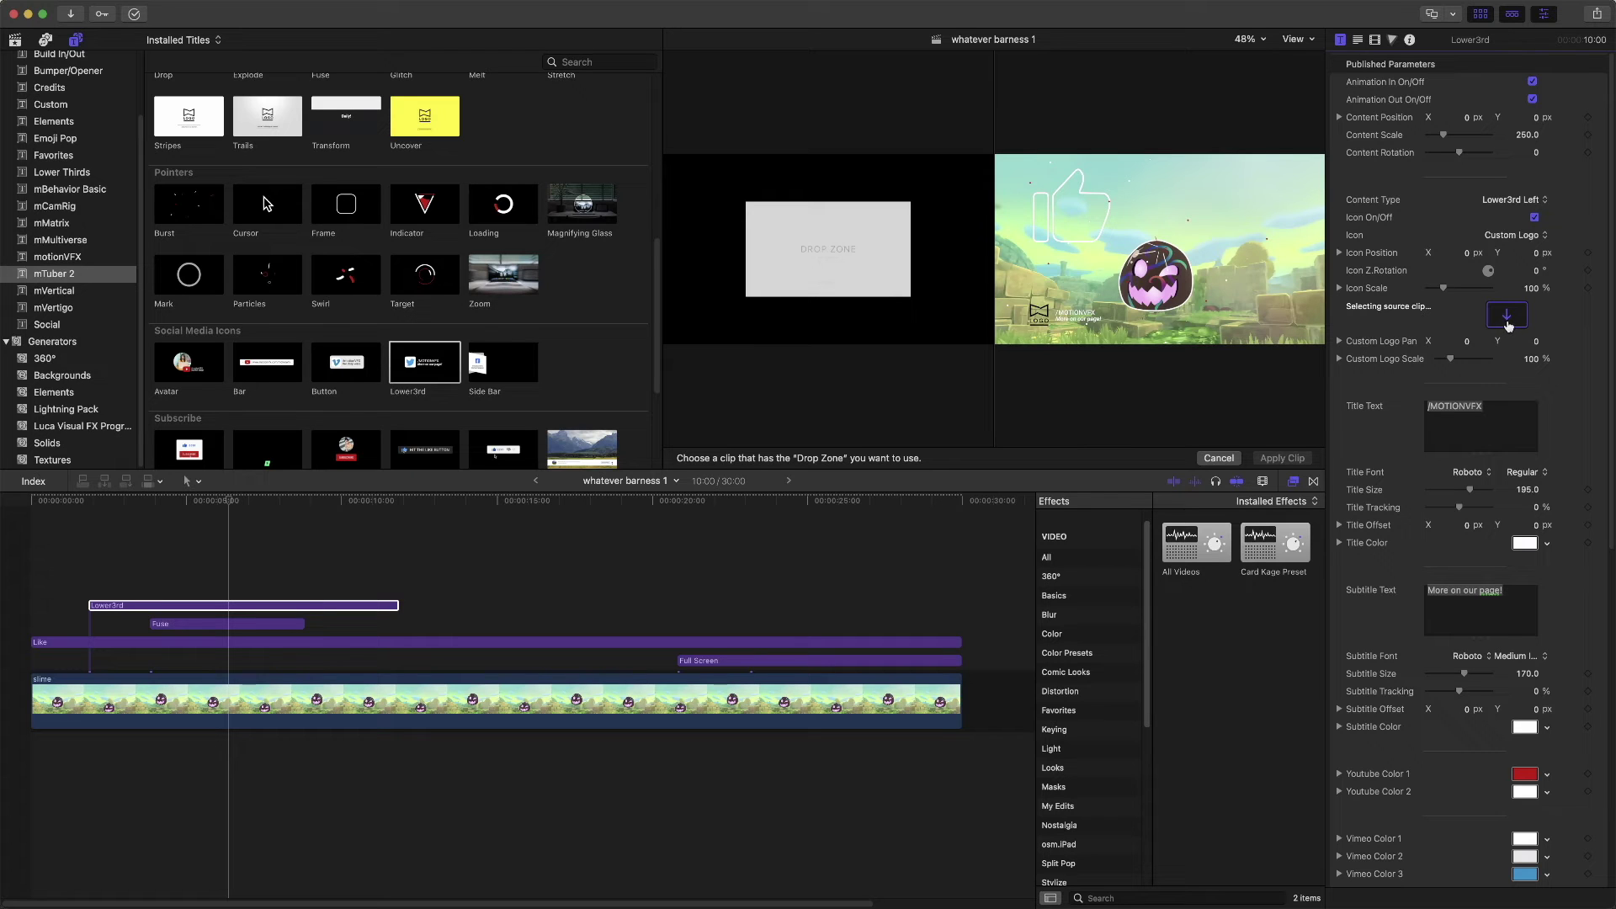
{"action": "left_click_drag", "start_coordinate": [511, 386], "coordinate": [718, 375]}
{"action": "left_click", "coordinate": [1219, 458]}
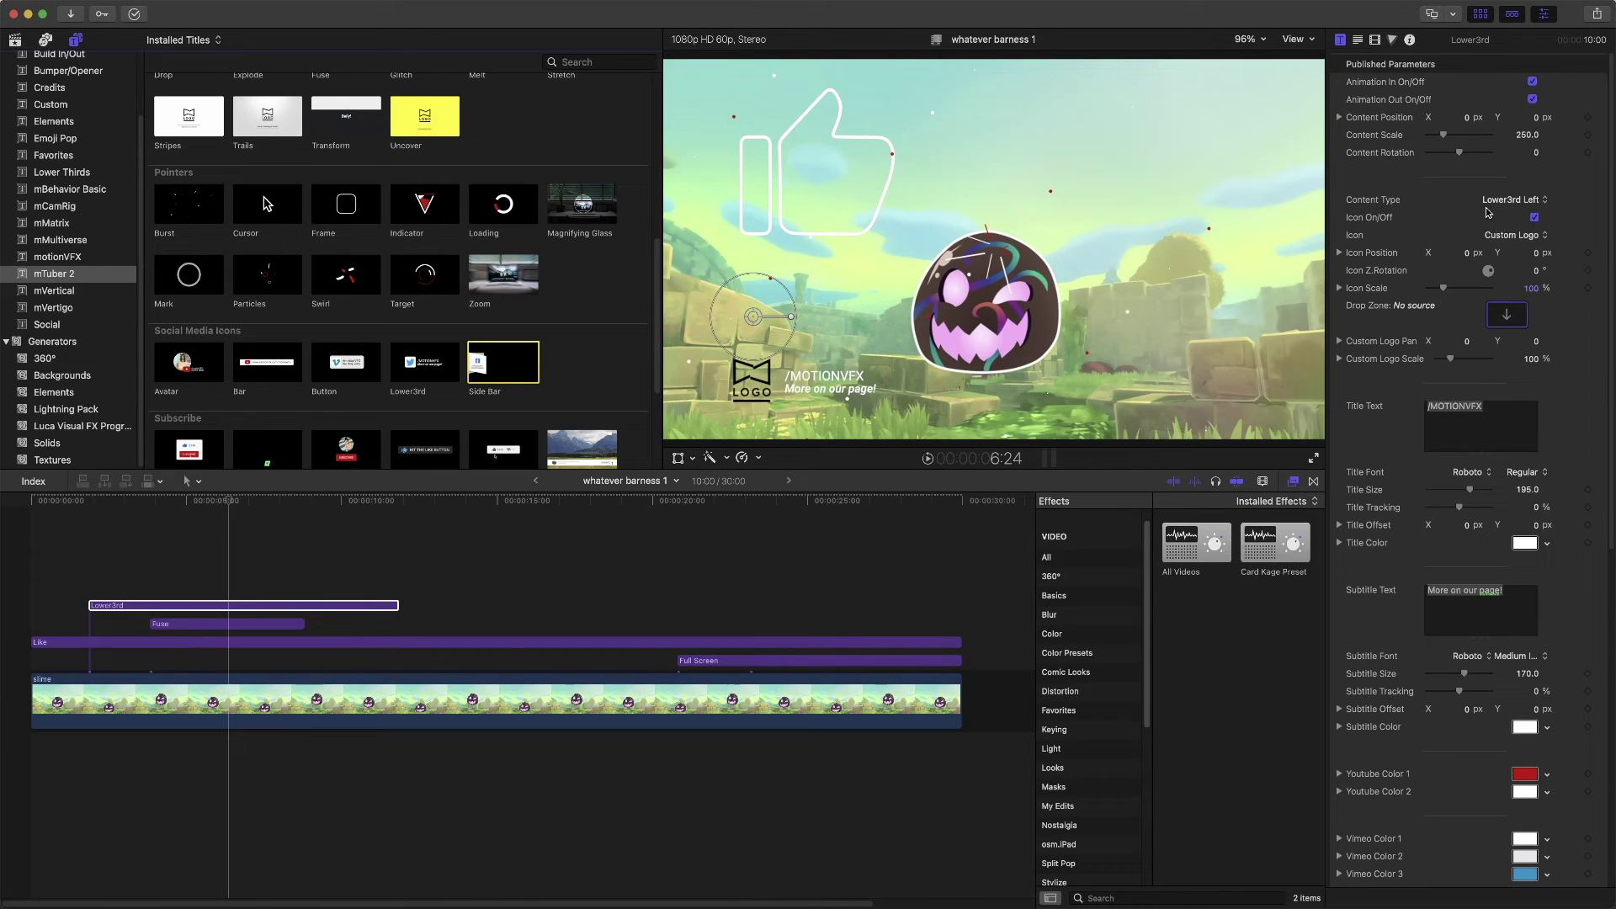
Replace the Lower3rd title text with "ututtutyu" and clear its subtitle text
{"action": "left_click", "coordinate": [1494, 411]}
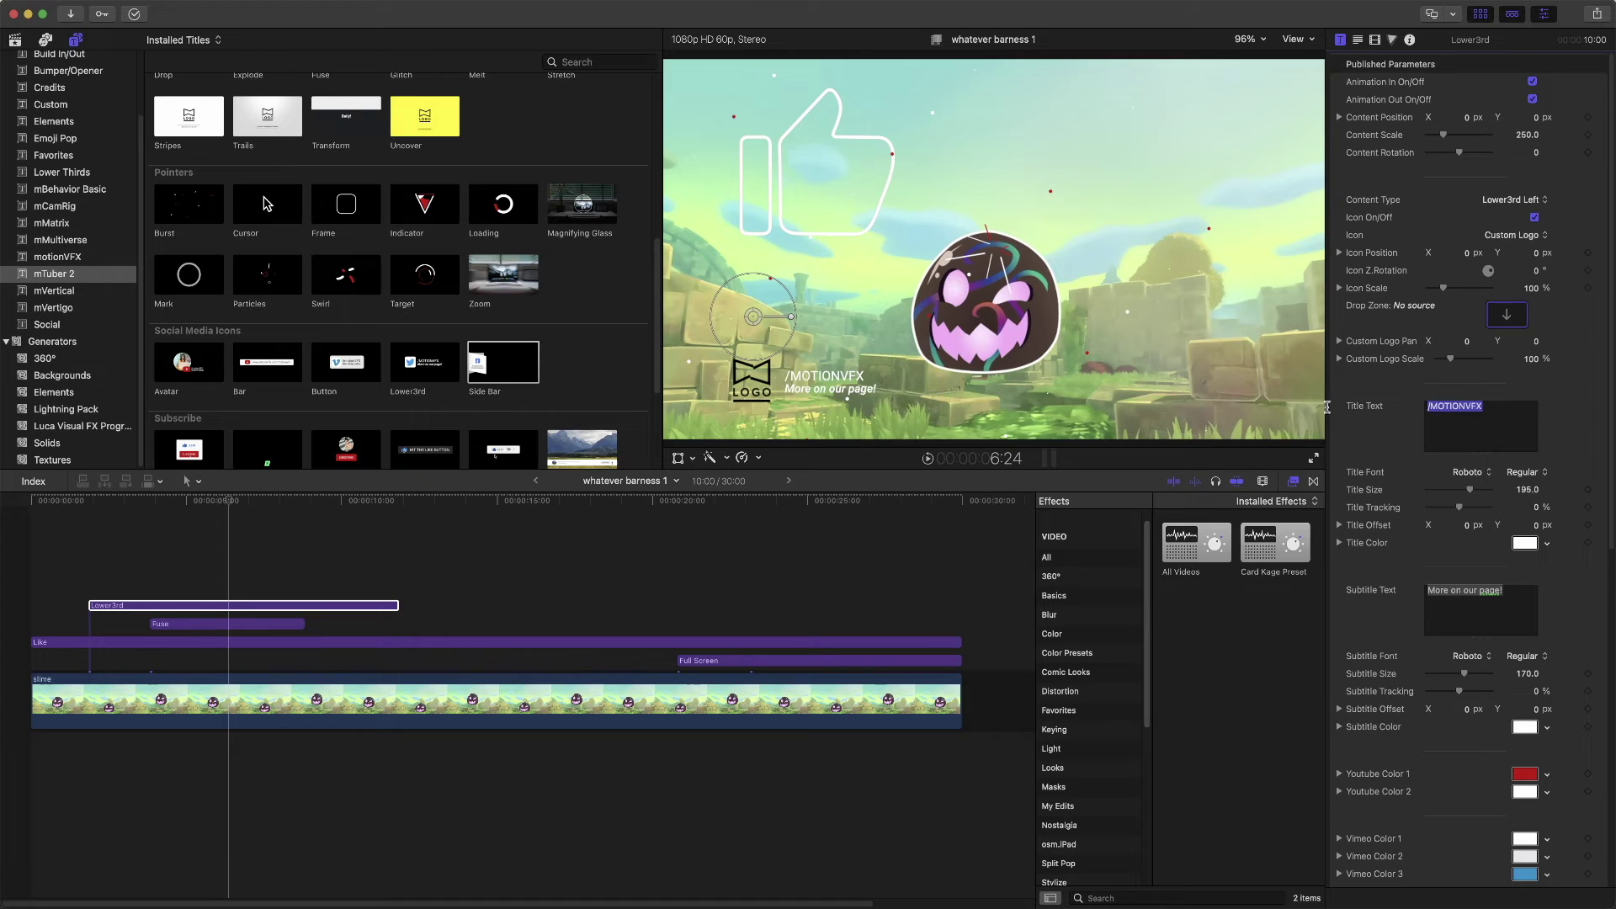
{"action": "type", "text": "ututtutyu"}
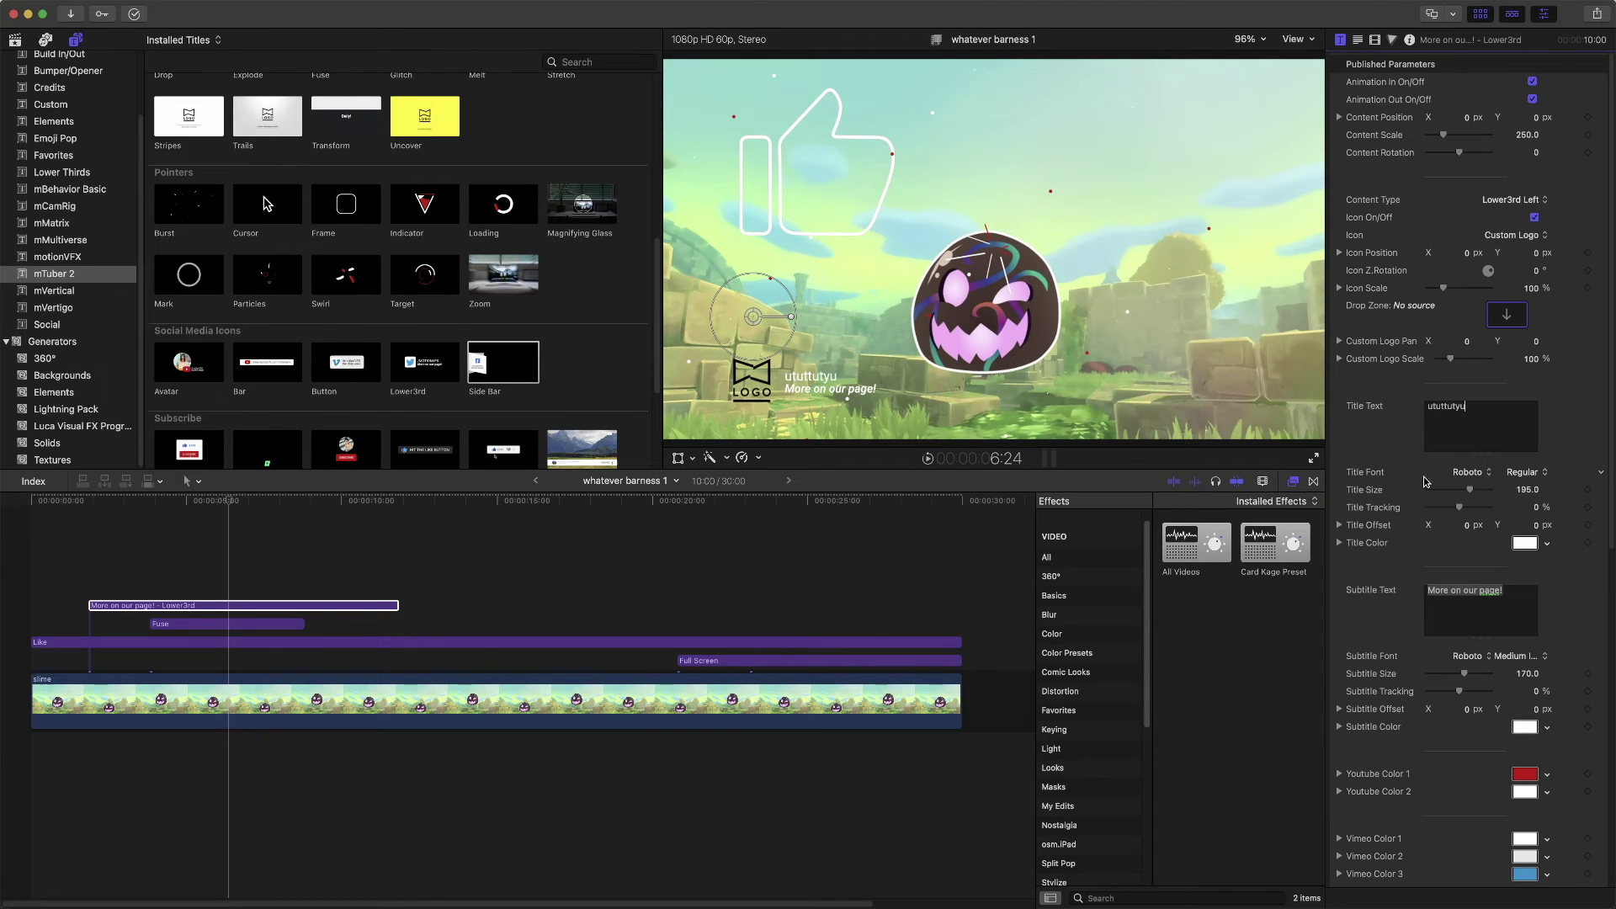
{"action": "left_click_drag", "start_coordinate": [1514, 592], "coordinate": [1390, 596]}
{"action": "key", "text": "BackSpace"}
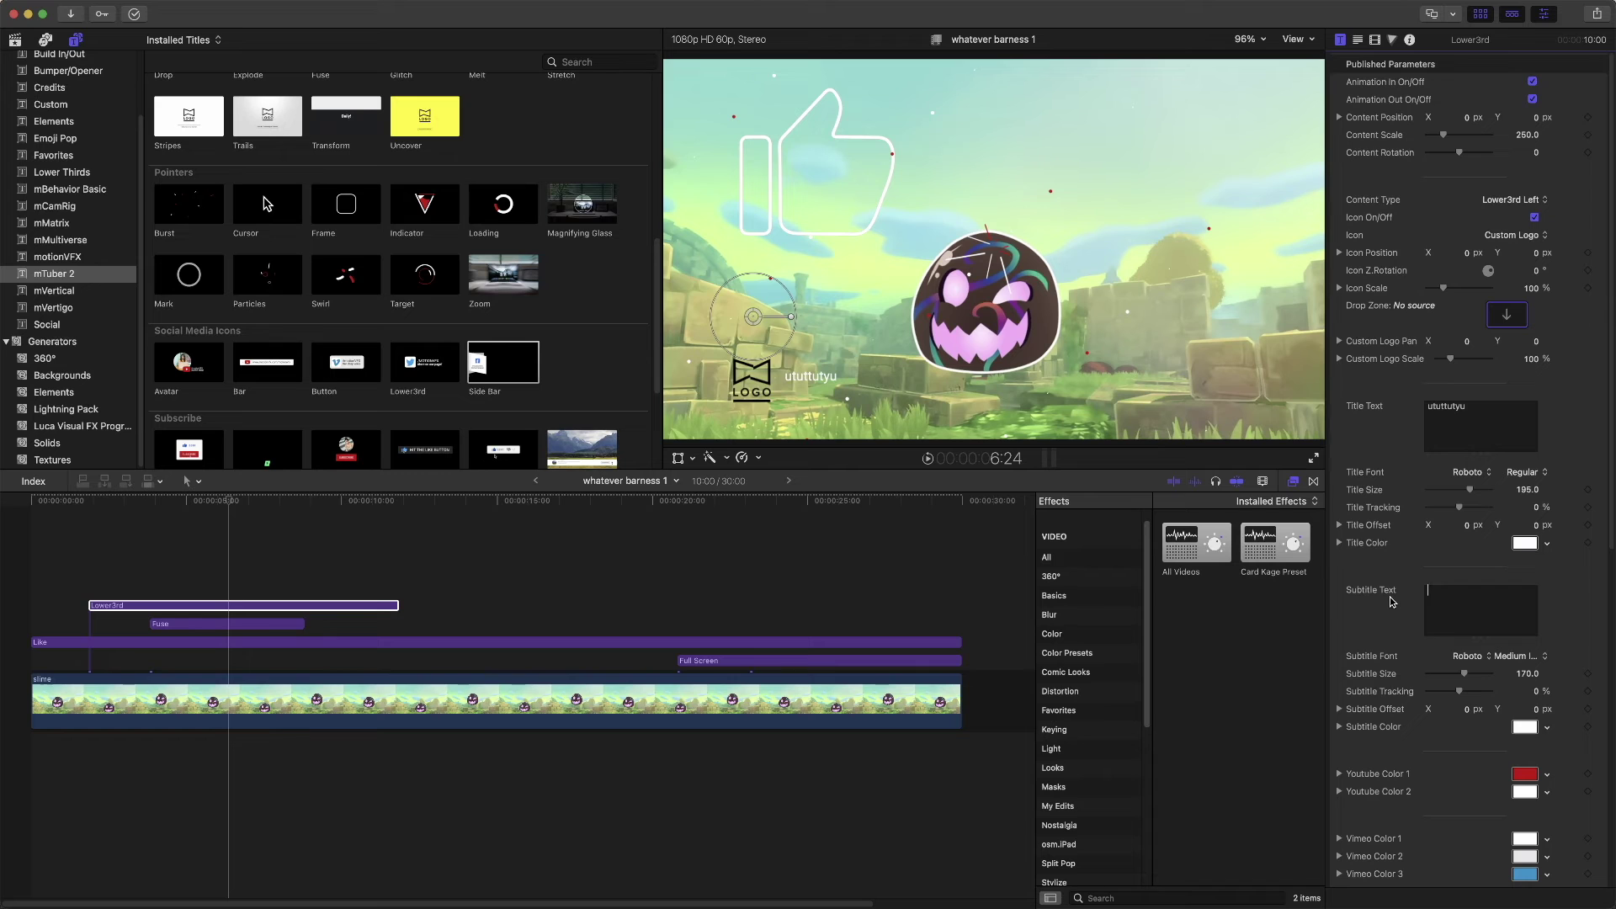
{"action": "left_click", "coordinate": [962, 584]}
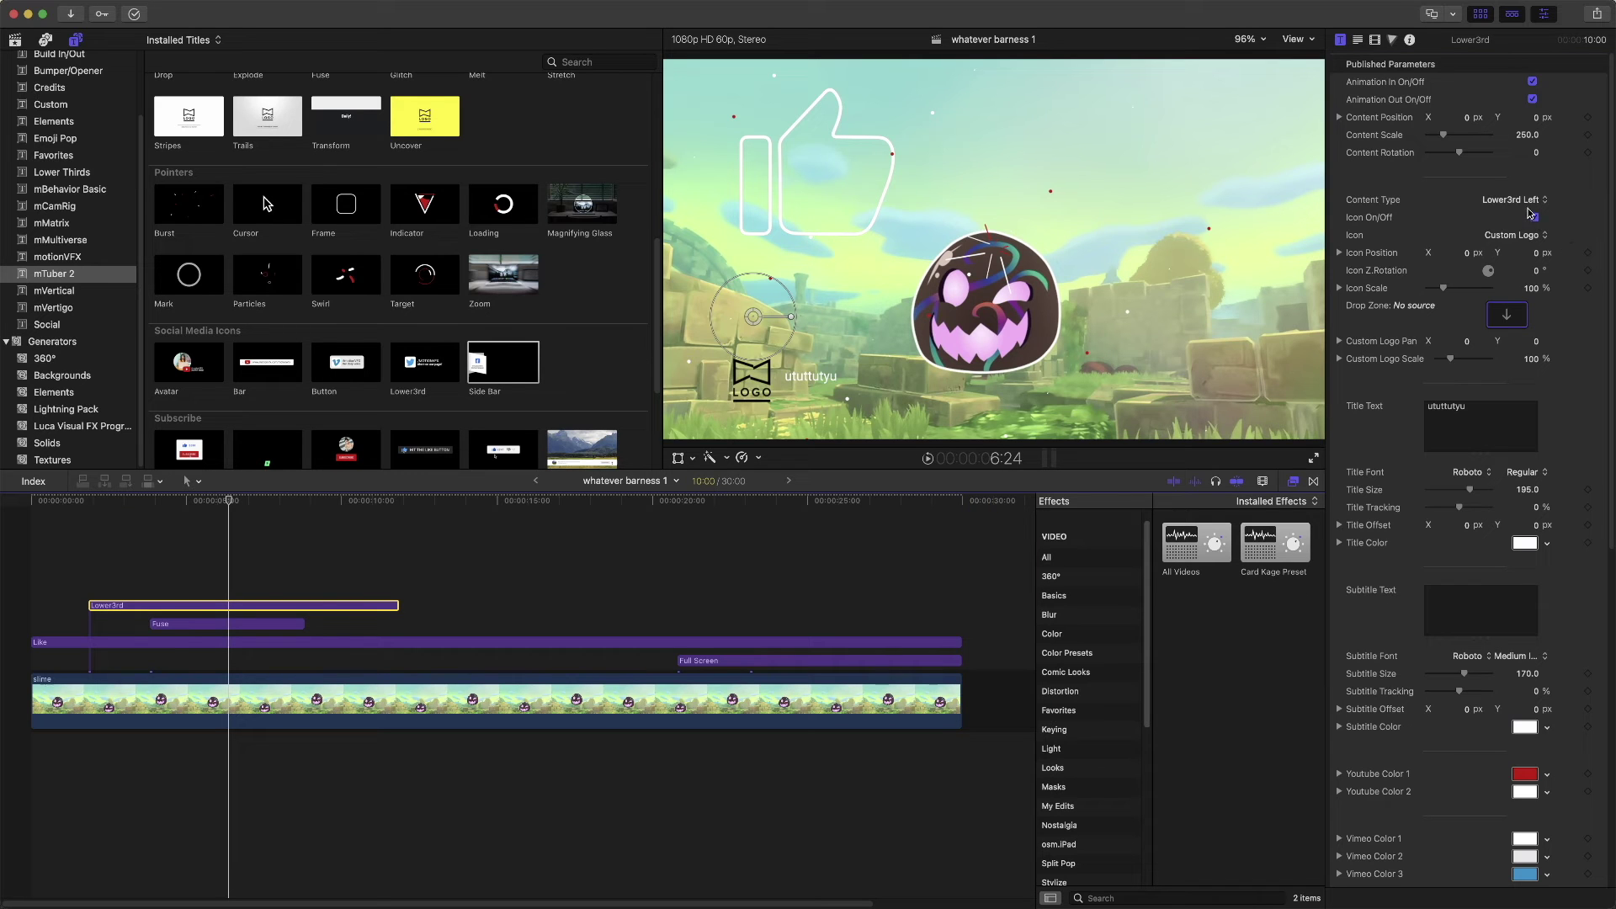
Set the Lower3rd title's icon to Twitch
{"action": "left_click", "coordinate": [1526, 243]}
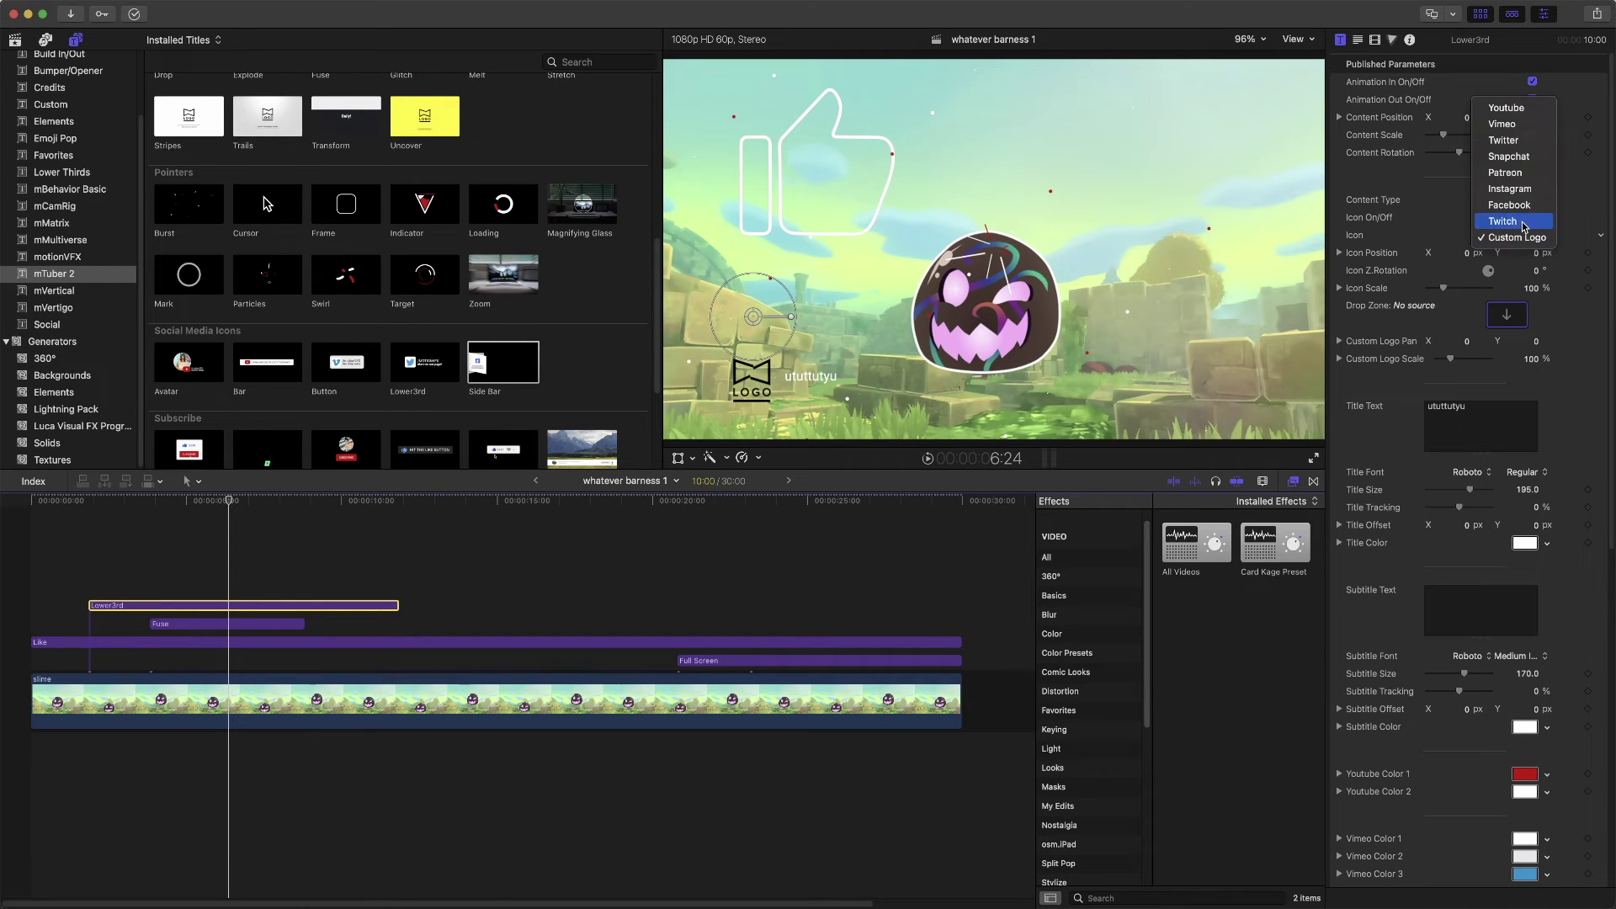
{"action": "left_click", "coordinate": [1523, 223]}
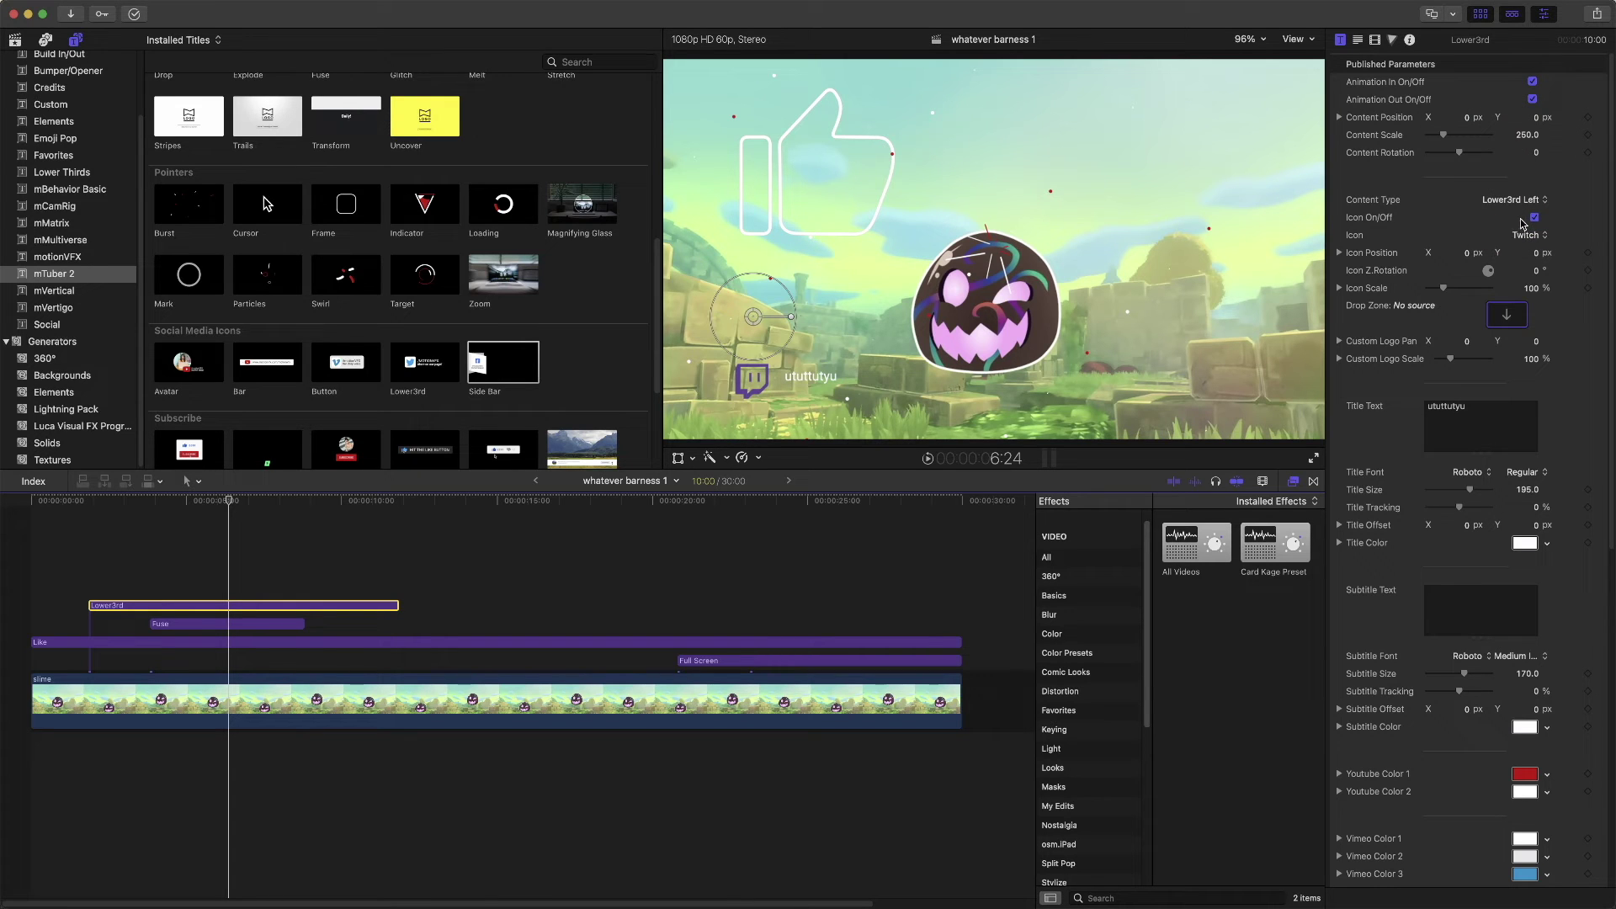
Switch the Lower3rd icon to Twitter, and enlarge the title to a content scale of about 440 with an X position of 0.13 px
{"action": "left_click", "coordinate": [1536, 243]}
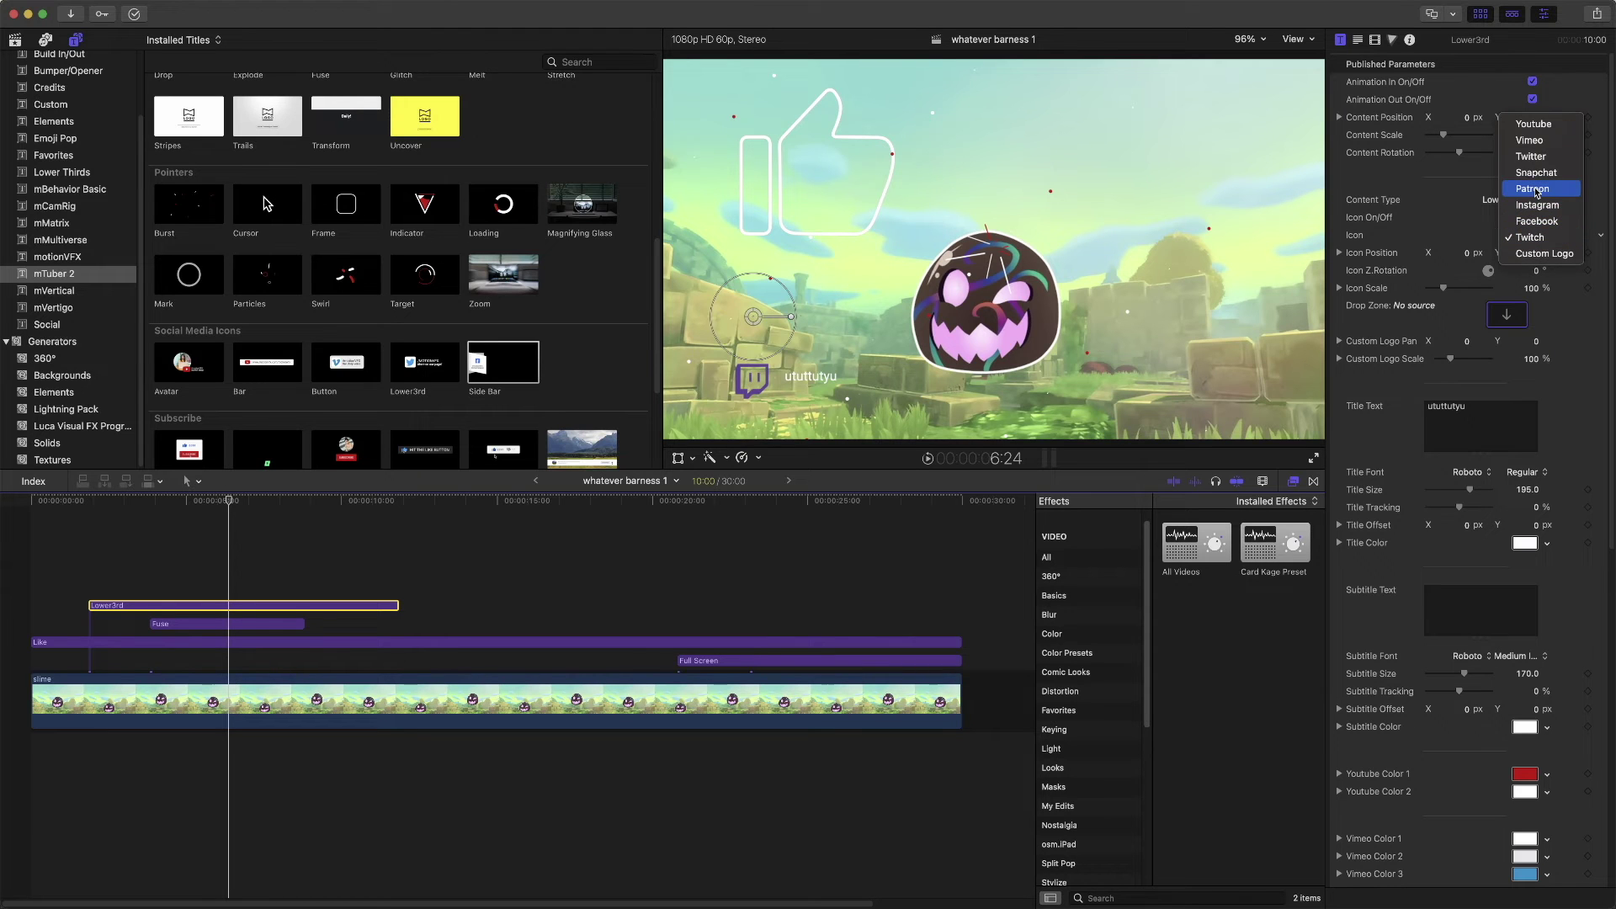
{"action": "left_click", "coordinate": [1541, 159]}
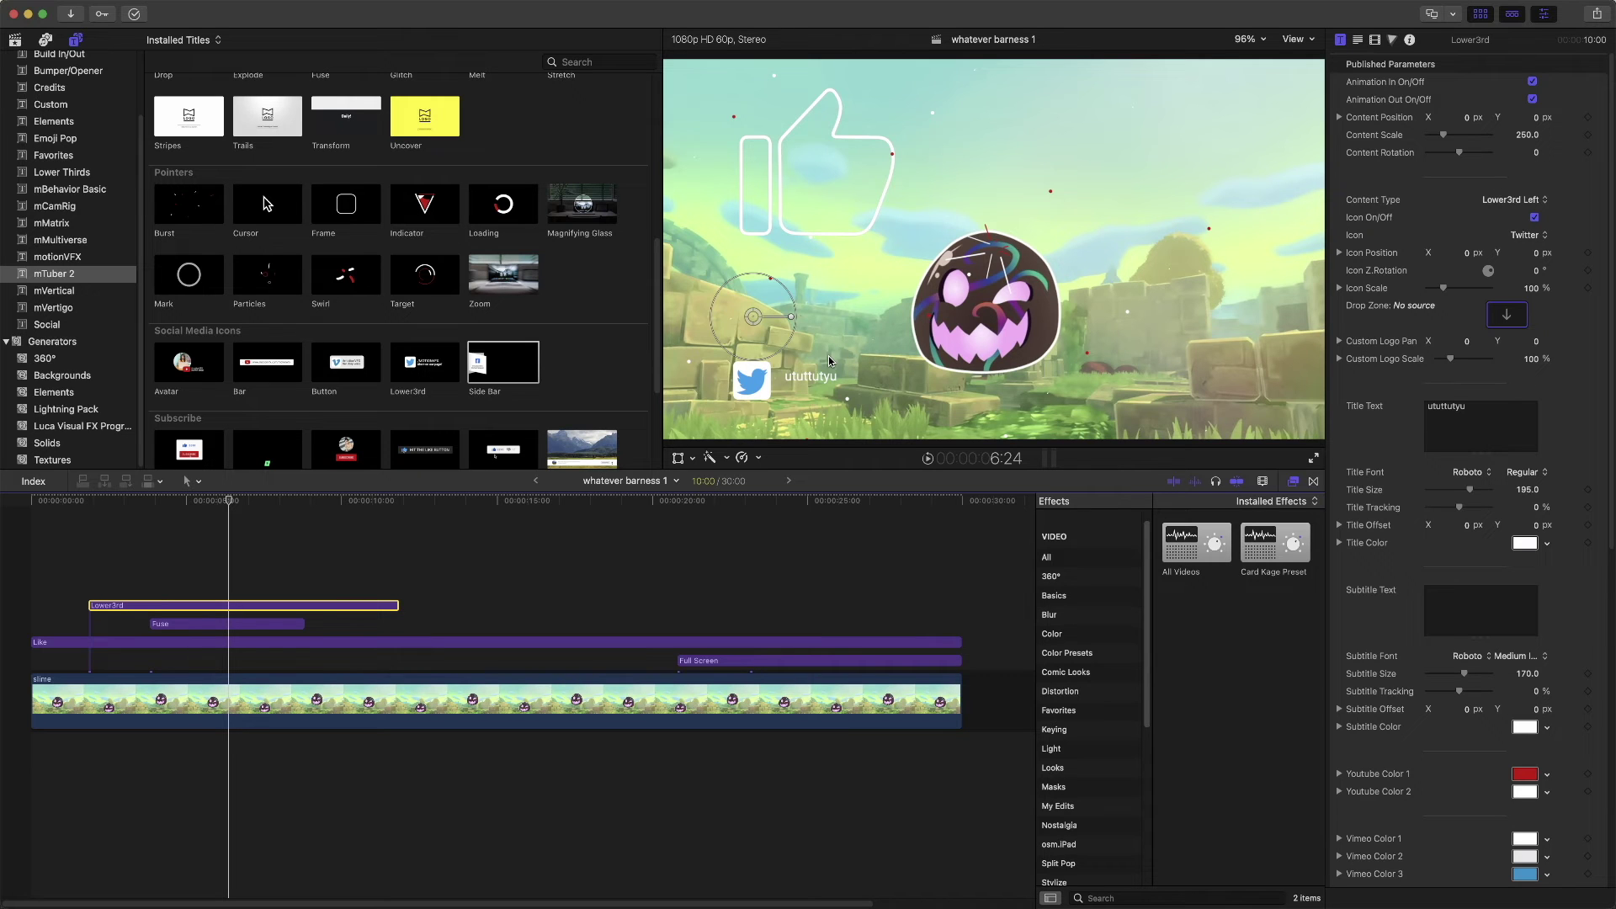
{"action": "left_click_drag", "start_coordinate": [761, 304], "coordinate": [813, 269]}
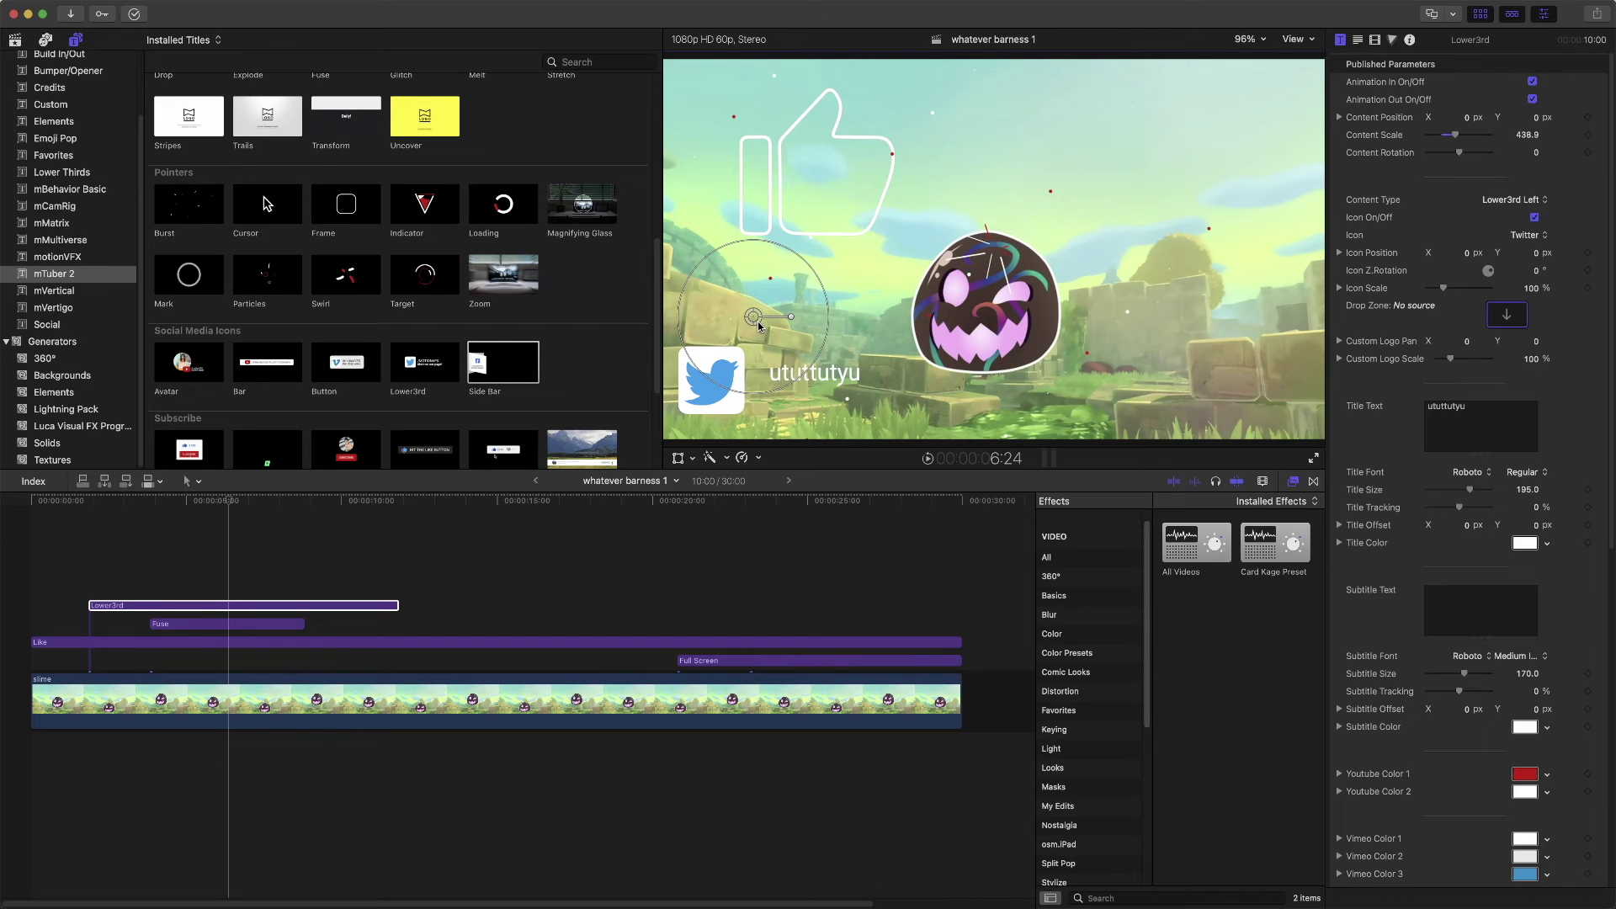
{"action": "left_click_drag", "start_coordinate": [753, 321], "coordinate": [802, 318]}
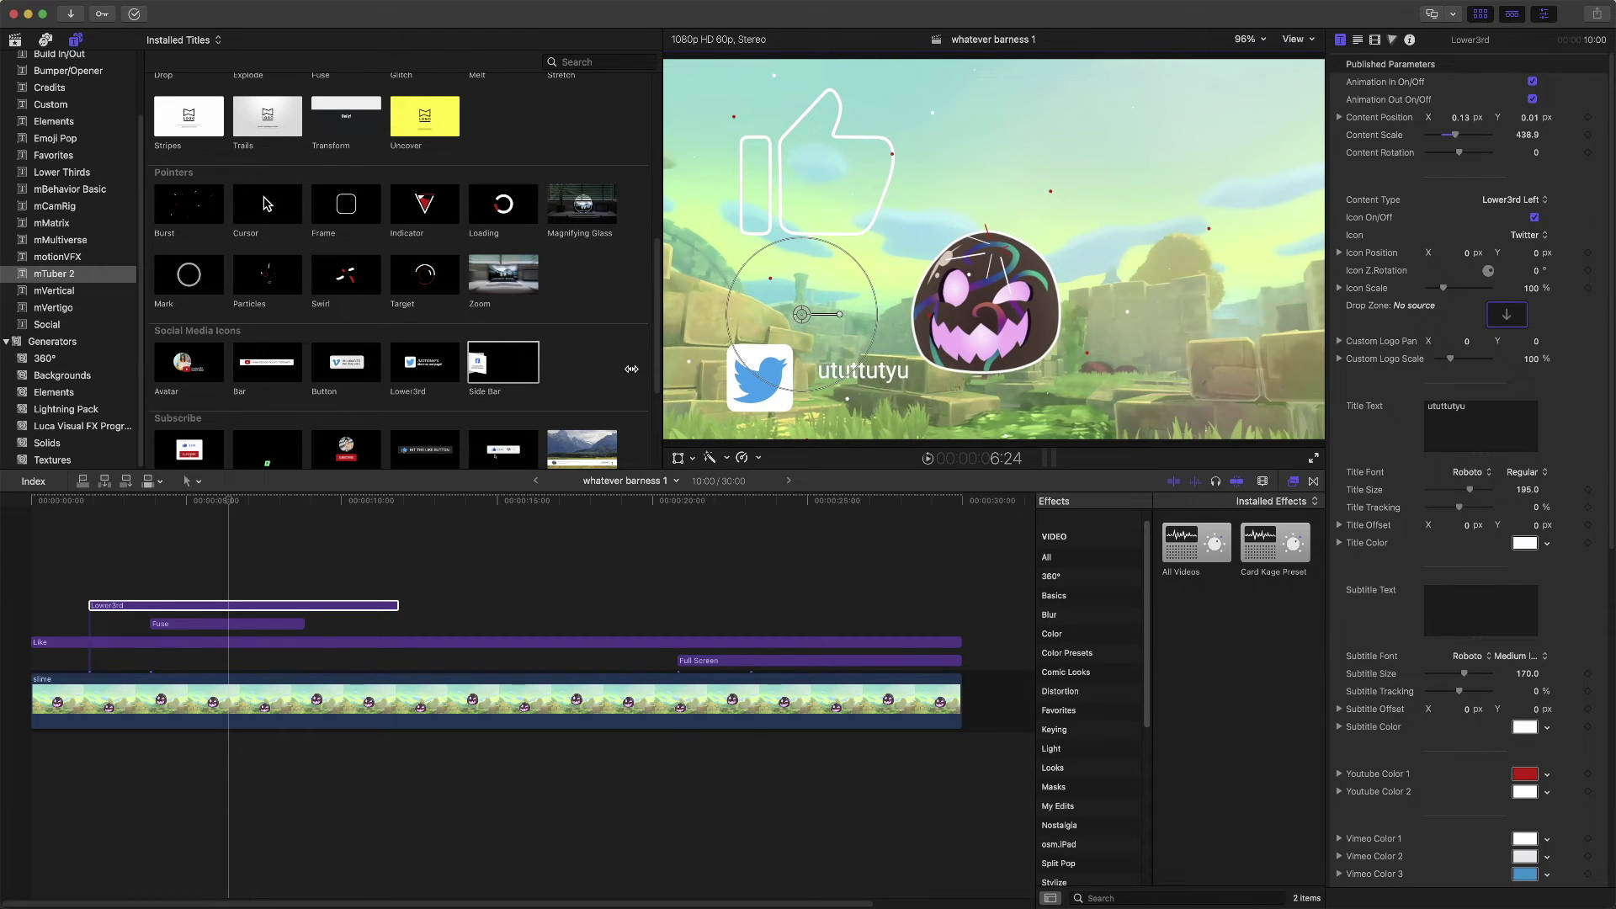
Trim both ends of the Lower3rd title to match the Fuse title's 5-second span and play back that section
{"action": "left_click_drag", "start_coordinate": [397, 605], "coordinate": [301, 605]}
{"action": "left_click_drag", "start_coordinate": [90, 604], "coordinate": [154, 606]}
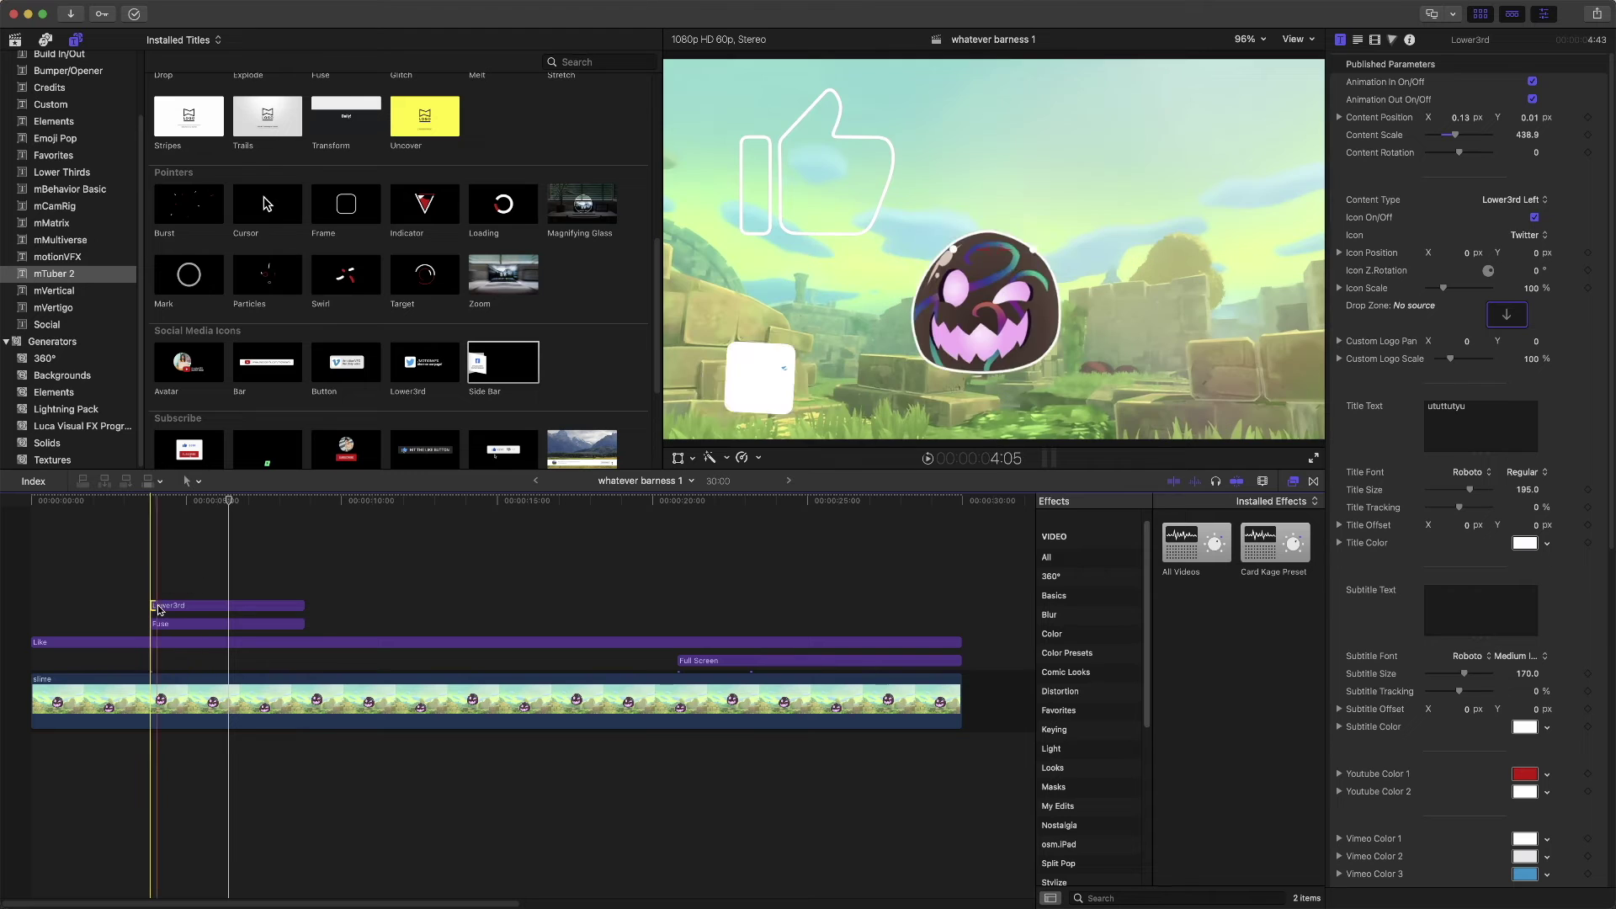
{"action": "left_click", "coordinate": [150, 506]}
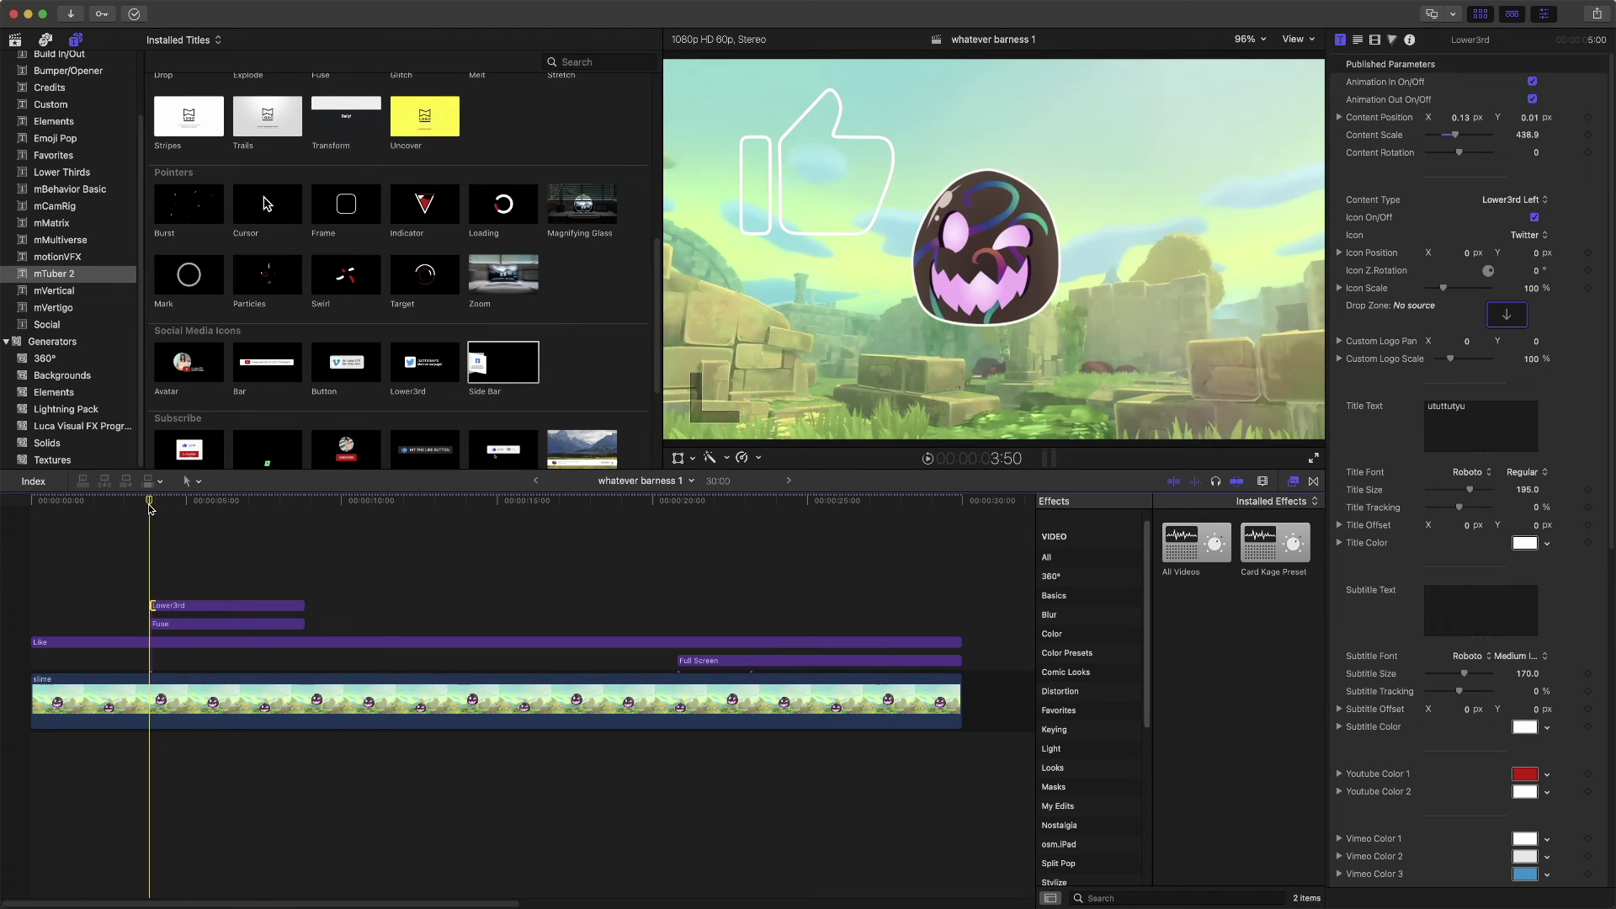
{"action": "left_click", "coordinate": [927, 461]}
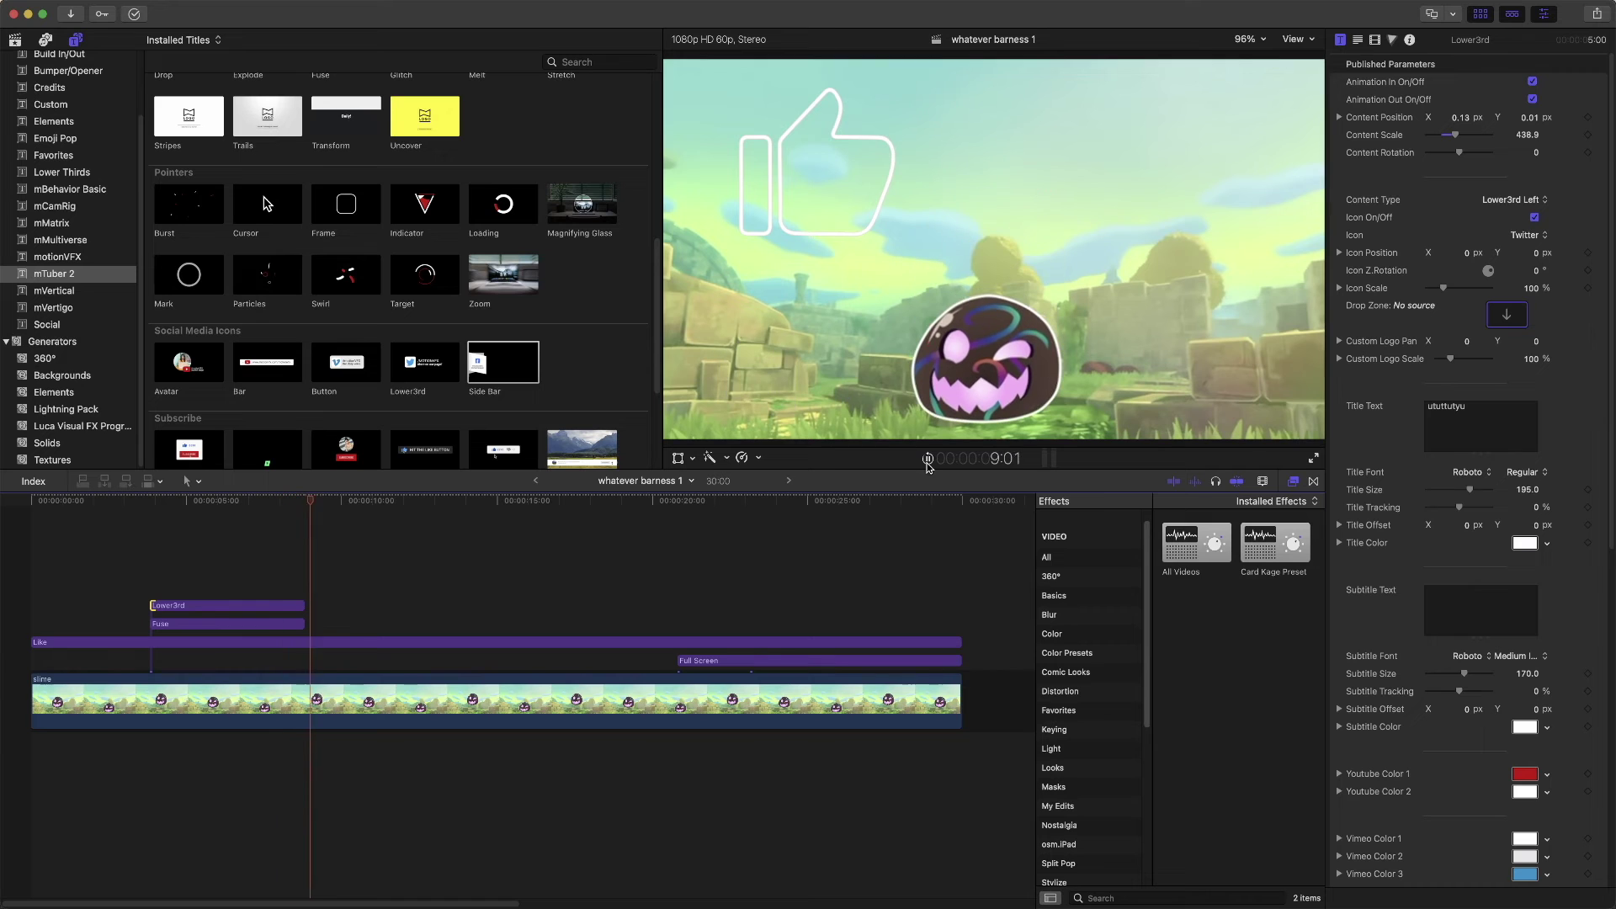
{"action": "left_click", "coordinate": [928, 461]}
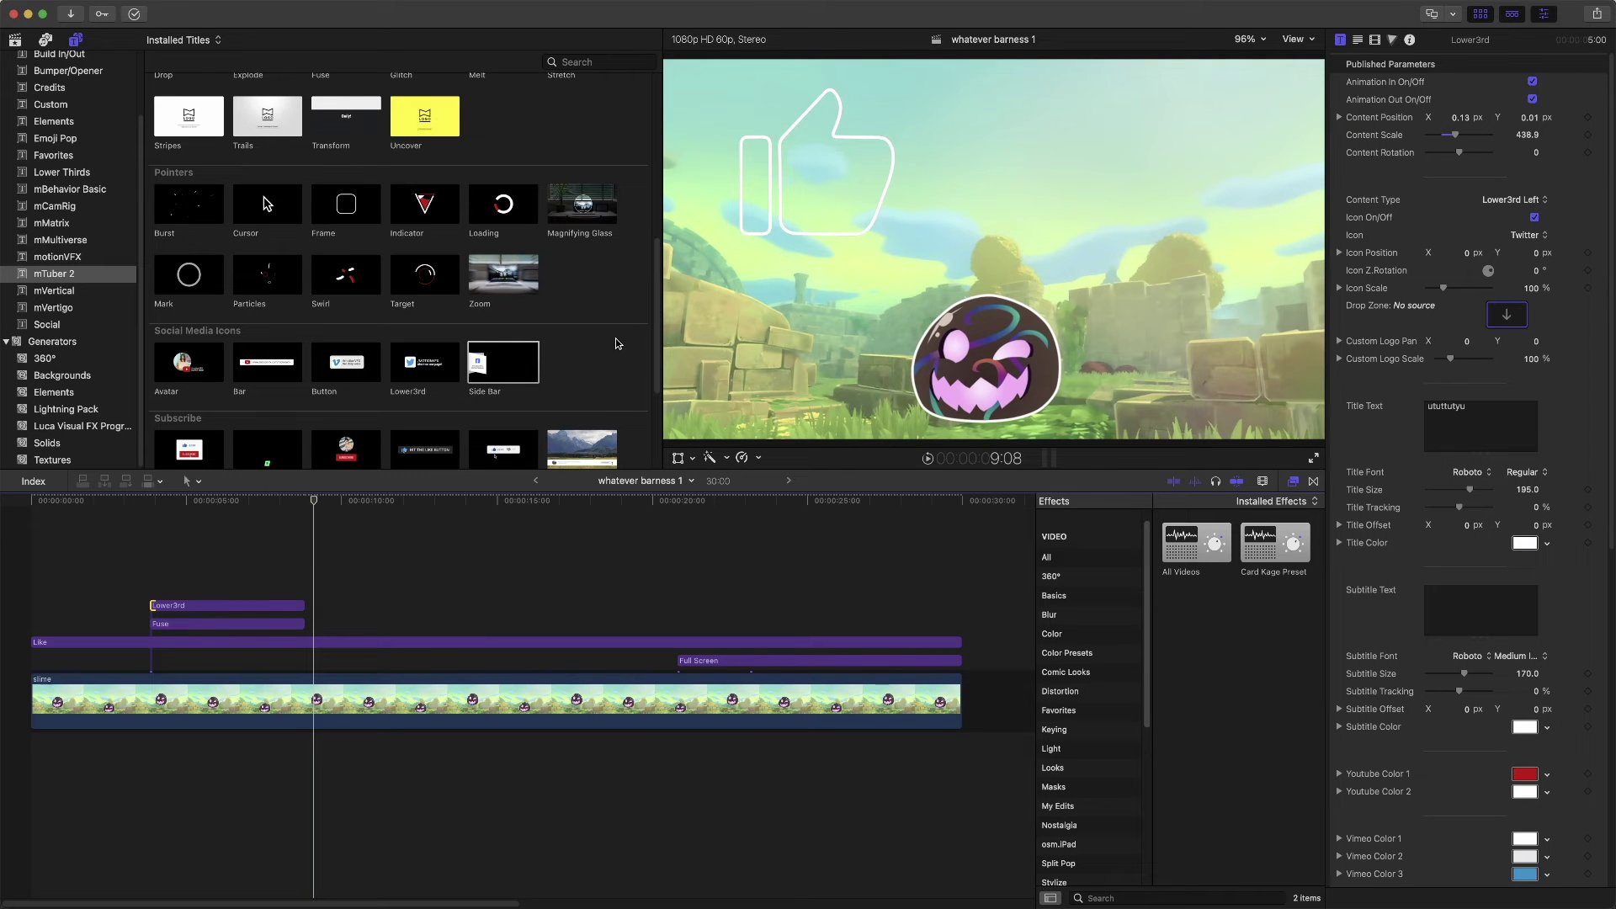
Add the Player subscribe title above the Like title, starting at about 18.5 seconds, and play it back
{"action": "left_click_drag", "start_coordinate": [655, 308], "coordinate": [655, 373]}
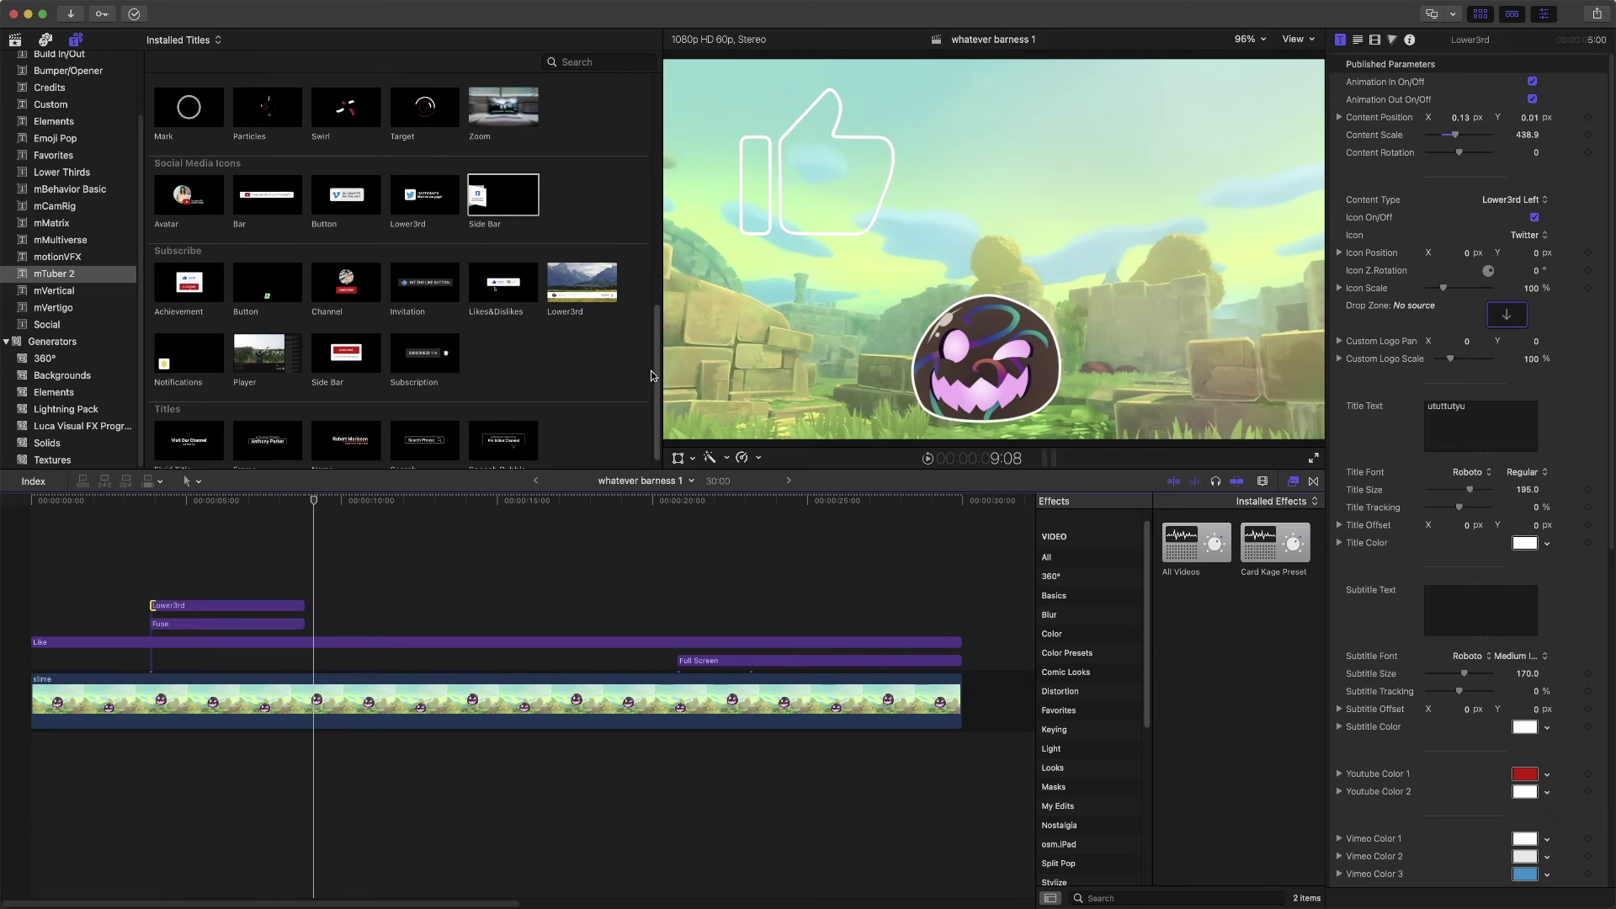
{"action": "left_click_drag", "start_coordinate": [261, 359], "coordinate": [606, 604]}
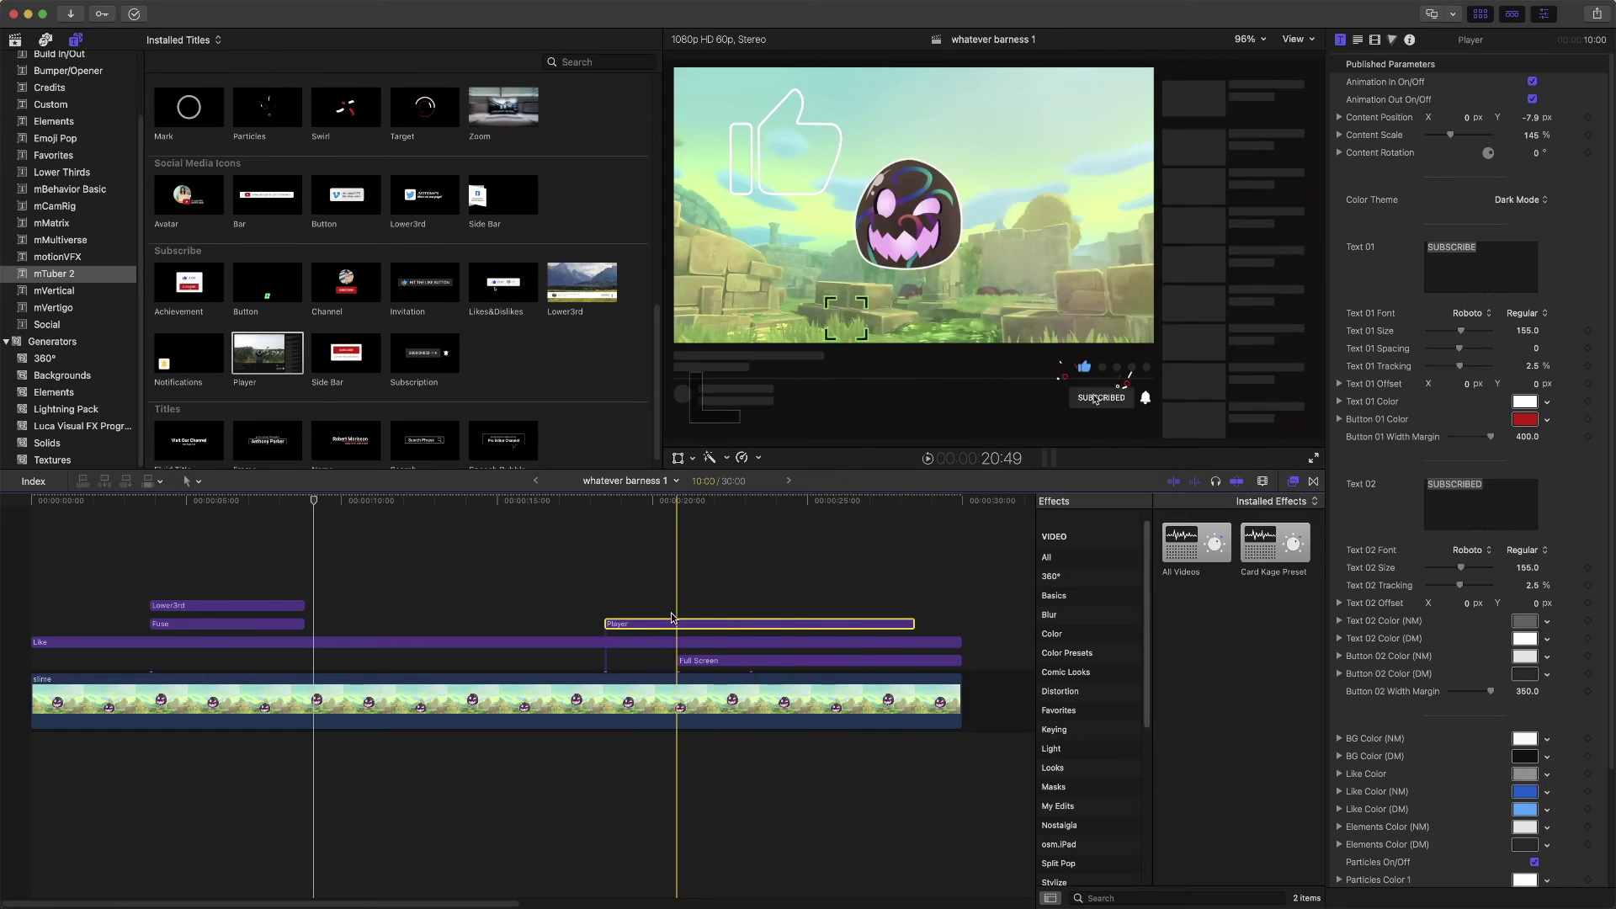
{"action": "left_click", "coordinate": [603, 600]}
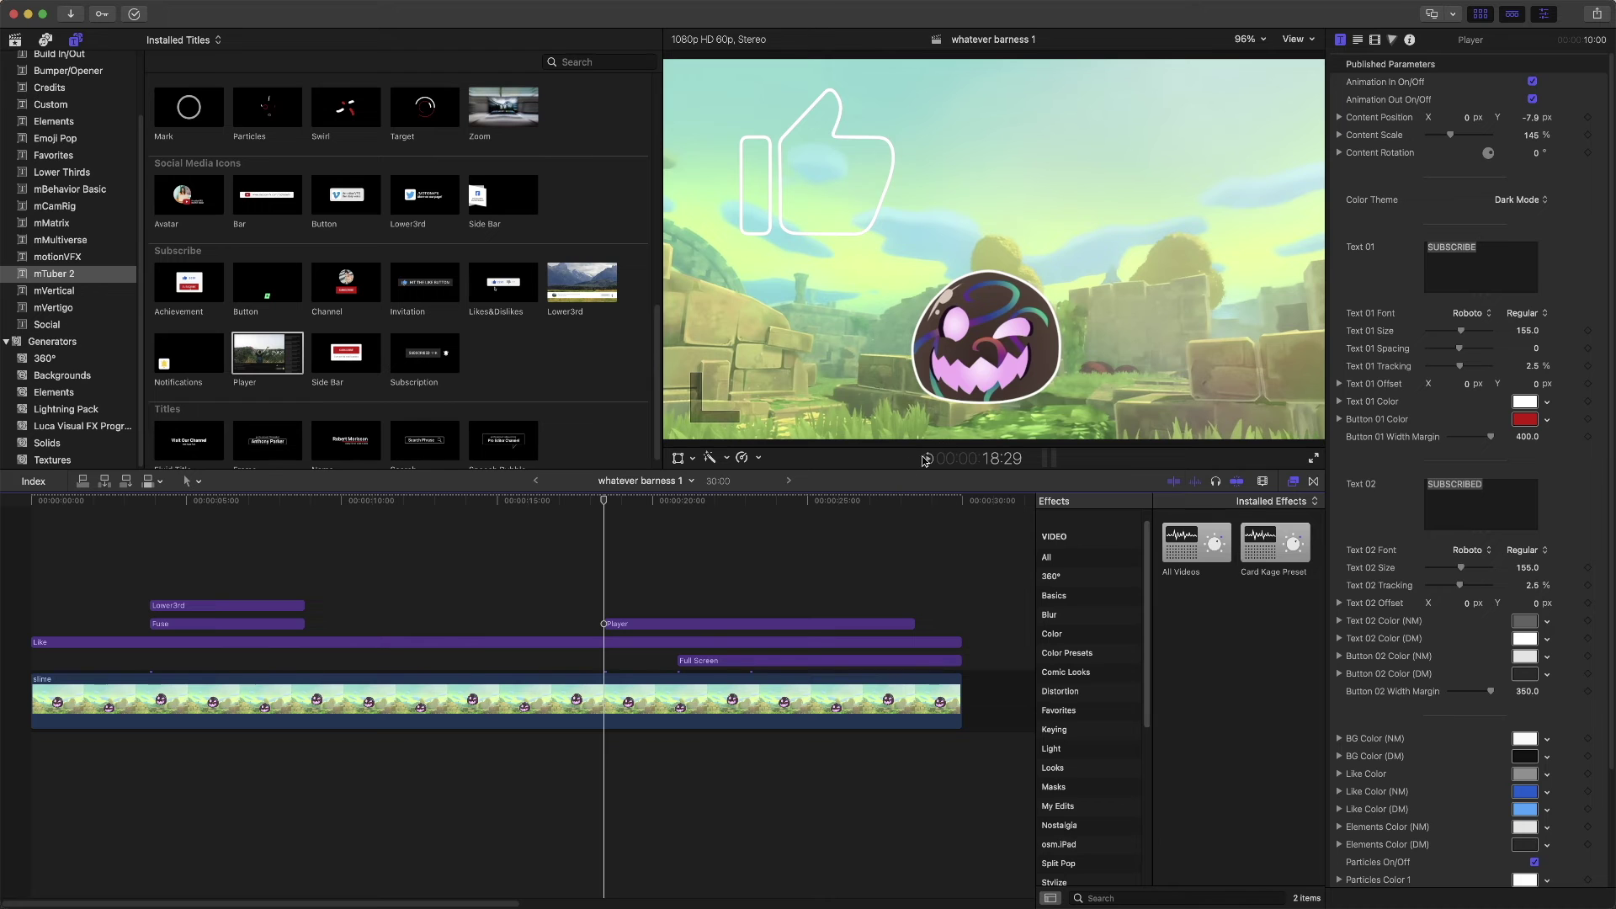
{"action": "left_click", "coordinate": [926, 459]}
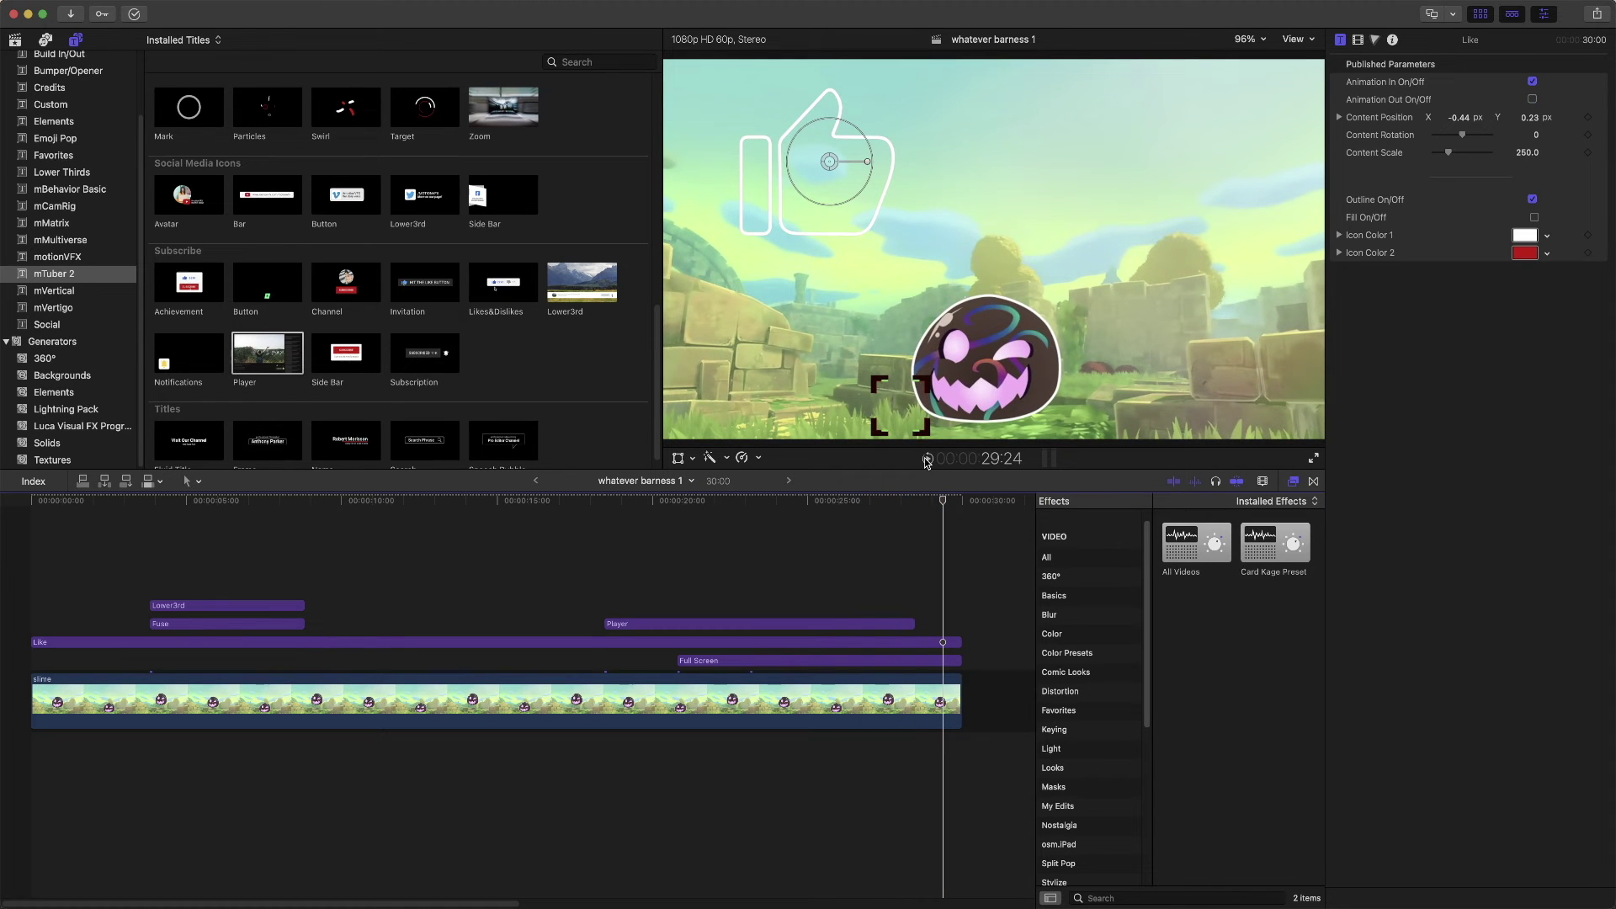
Shift the Player title along the timeline to end with the slime clip, and scrub through it
{"action": "left_click", "coordinate": [626, 500]}
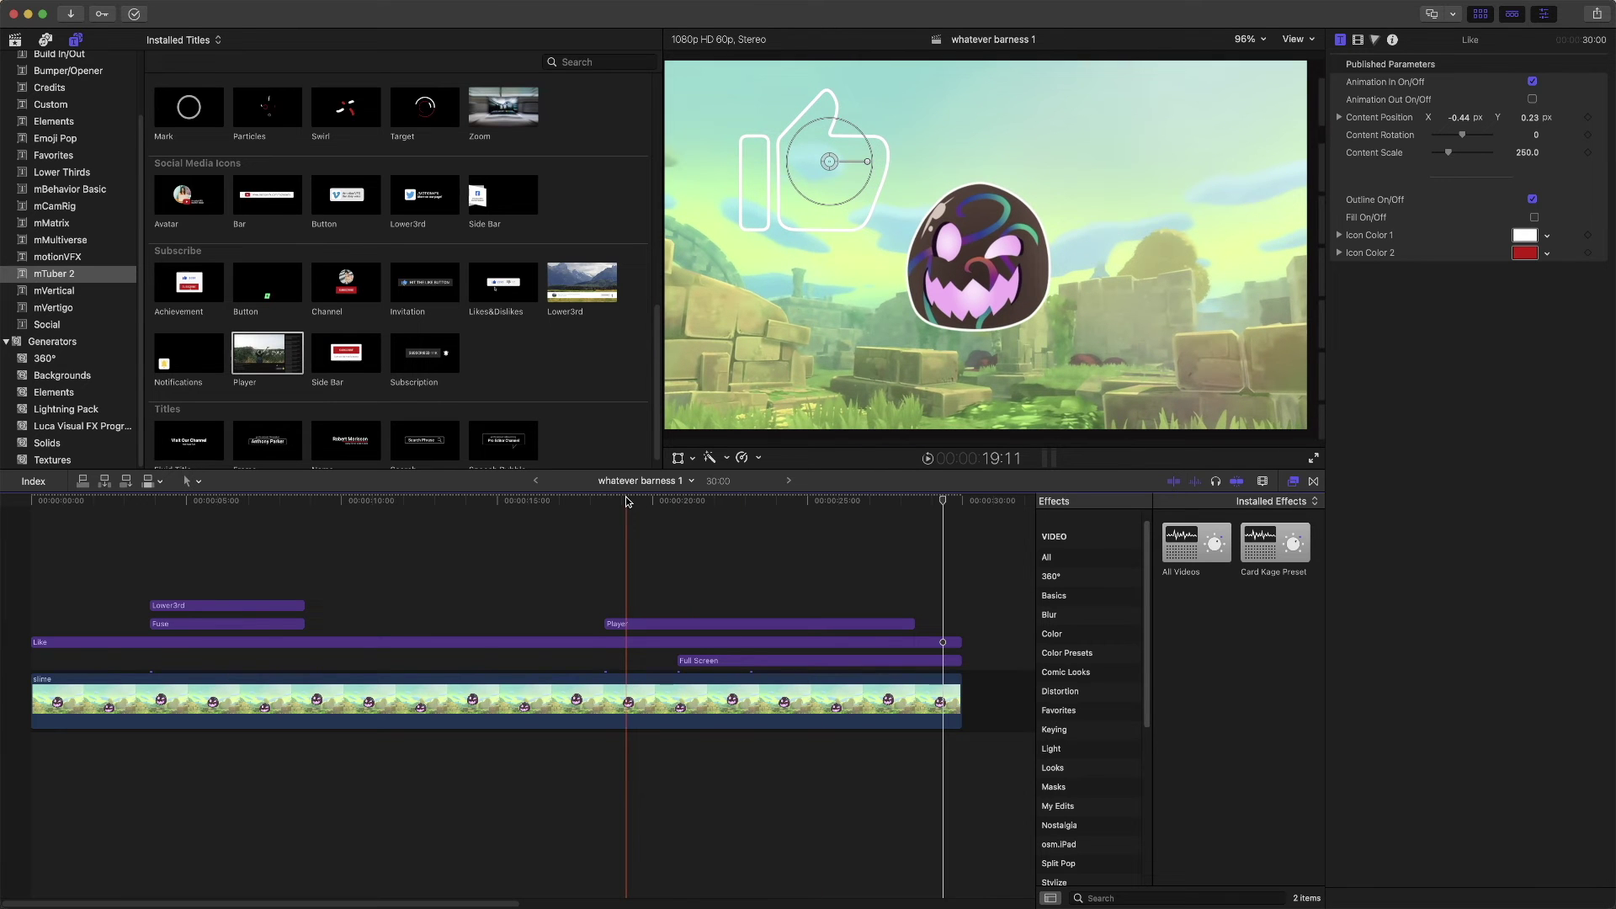
{"action": "left_click_drag", "start_coordinate": [627, 502], "coordinate": [852, 521]}
{"action": "left_click_drag", "start_coordinate": [700, 623], "coordinate": [749, 624]}
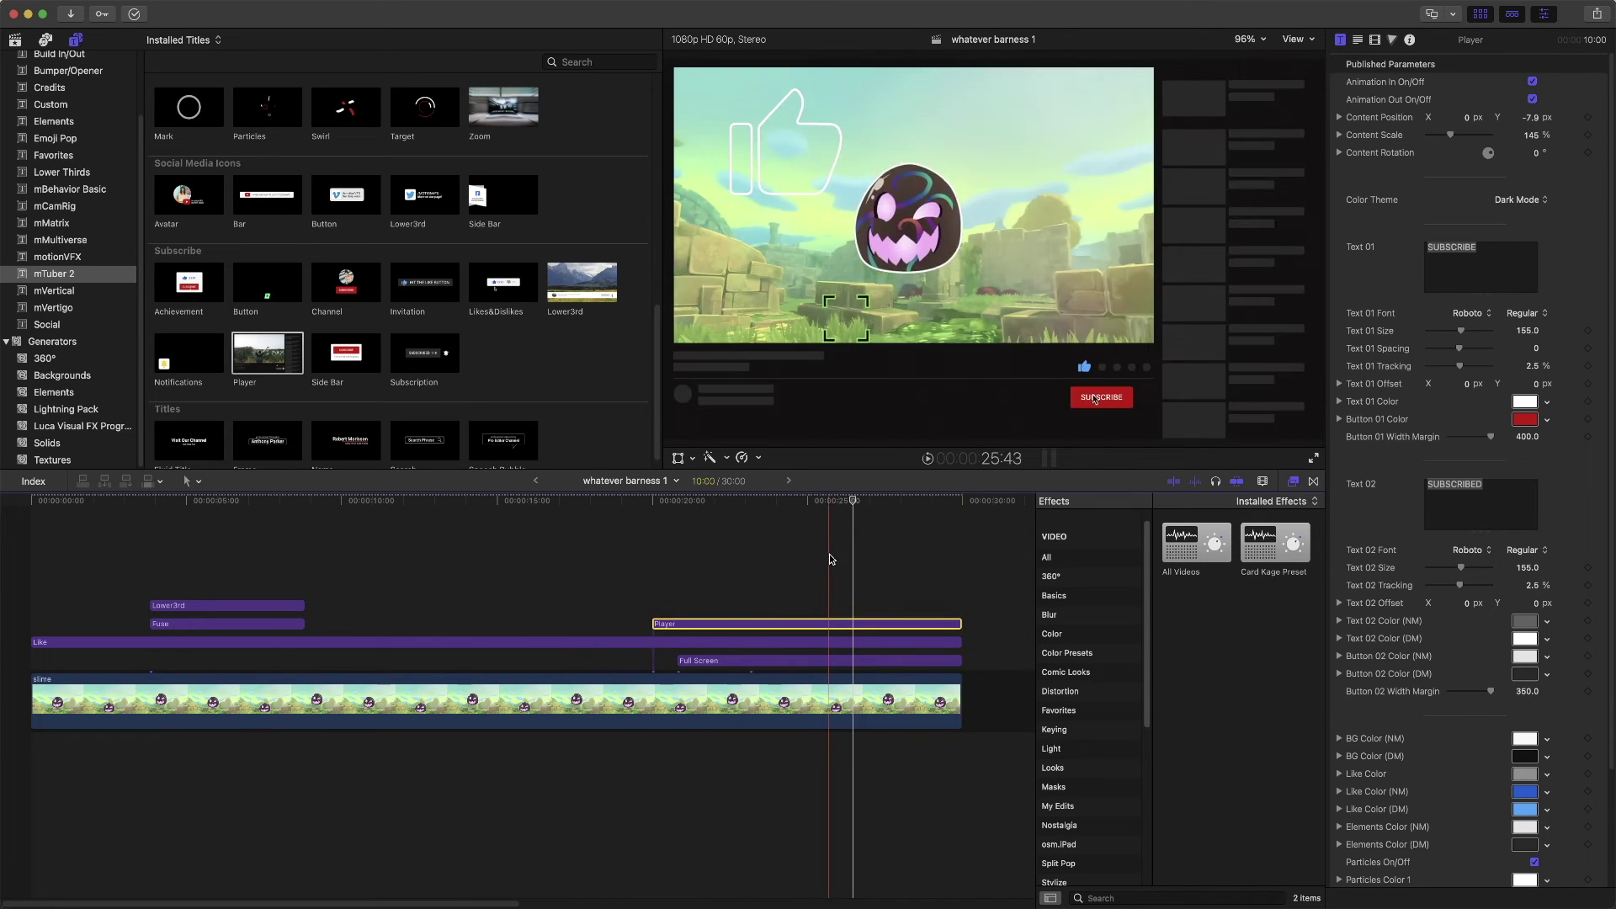
{"action": "left_click_drag", "start_coordinate": [845, 506], "coordinate": [759, 515]}
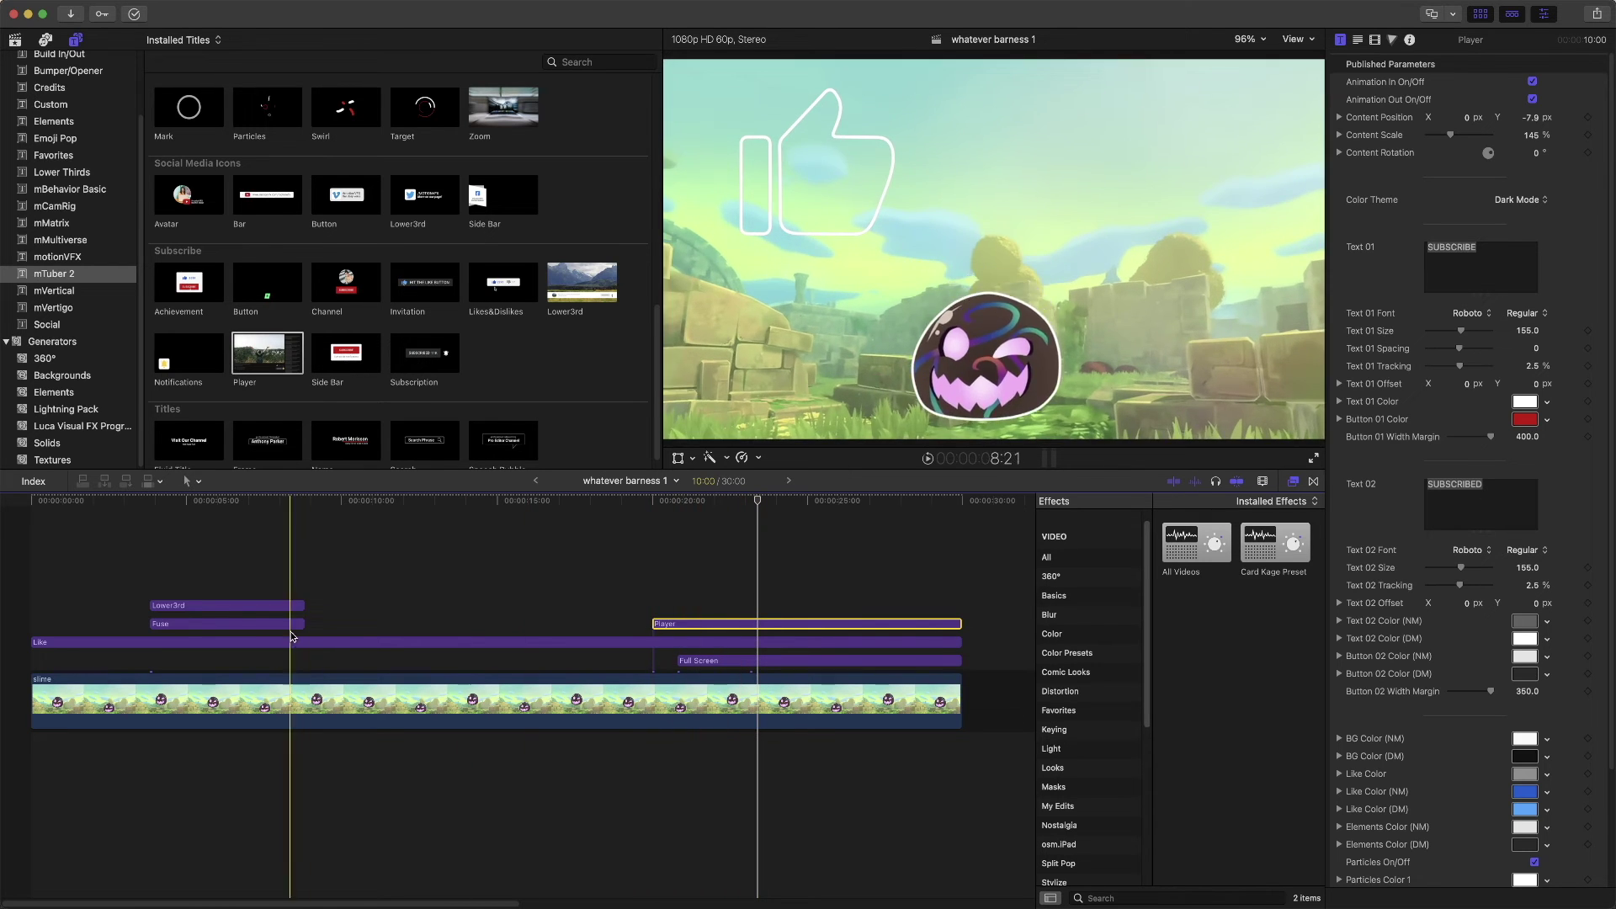
Move the Lower3rd title beneath the Player title, starting together at 20 seconds, and play back the combination
{"action": "left_click_drag", "start_coordinate": [270, 605], "coordinate": [721, 626]}
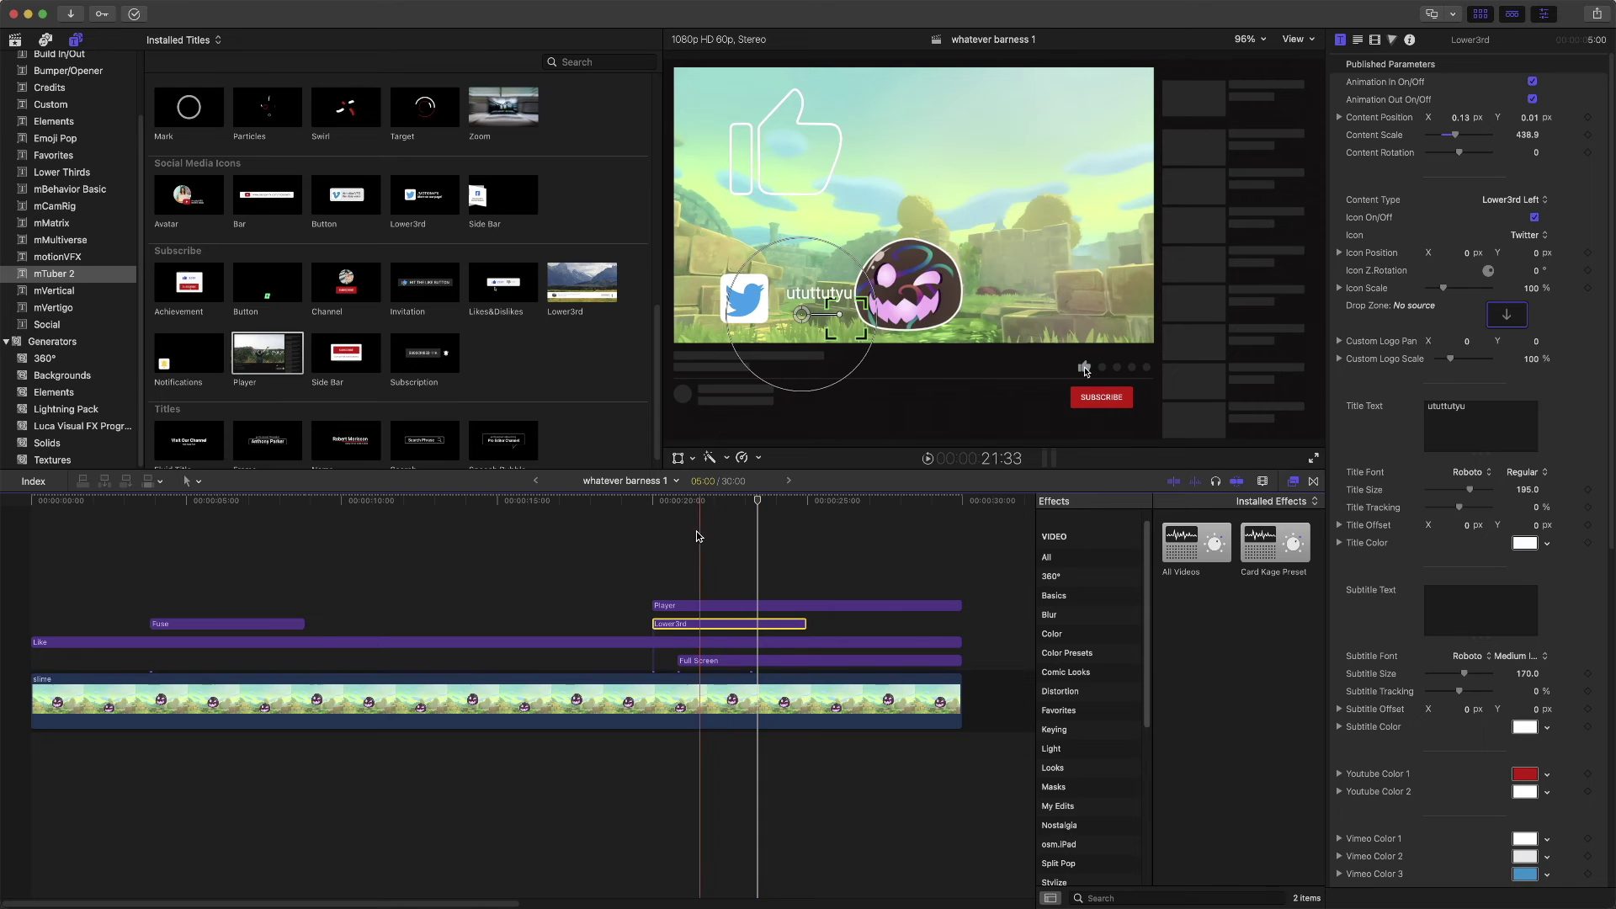
{"action": "left_click", "coordinate": [653, 532]}
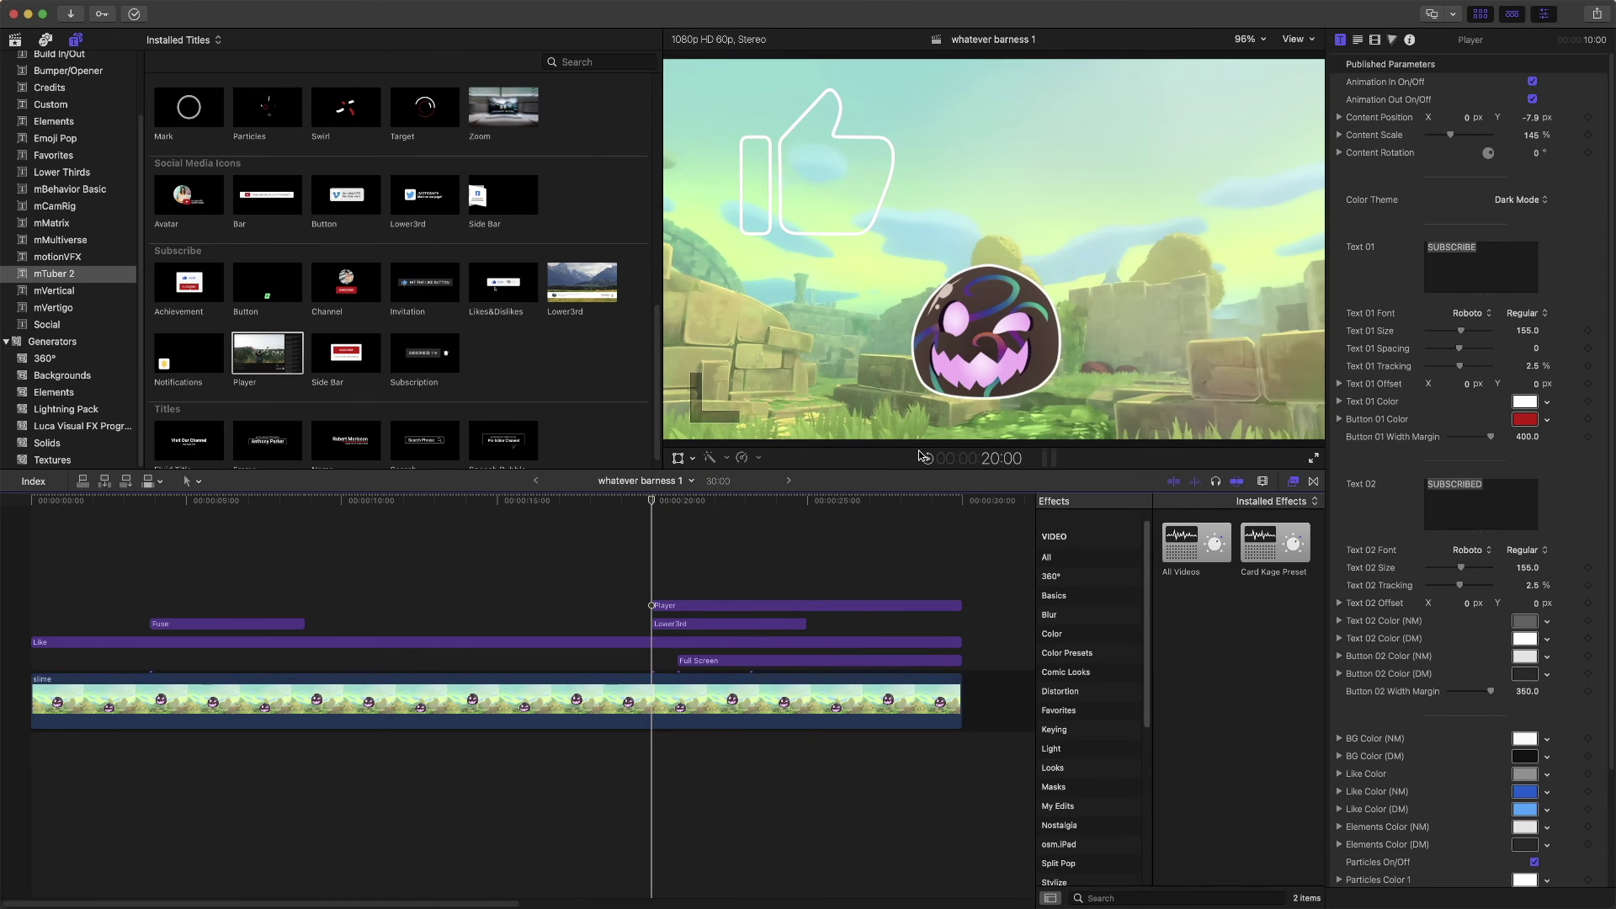
{"action": "left_click", "coordinate": [926, 458]}
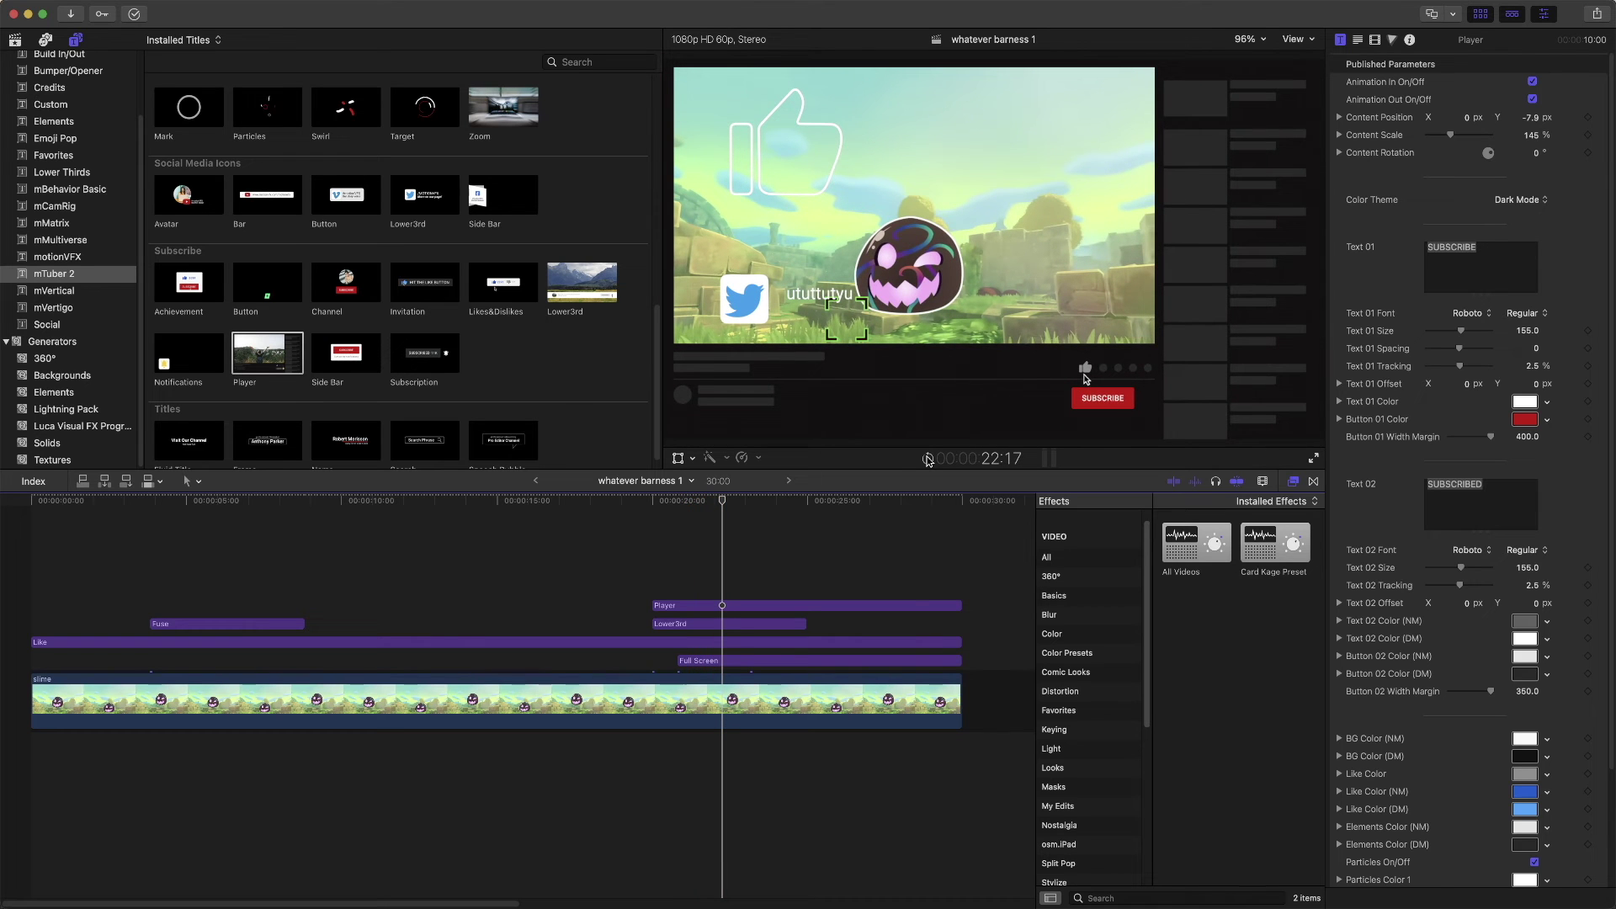
Set the Player title's Button 02 Color (DM) to green
{"action": "left_click", "coordinate": [1548, 675]}
{"action": "left_click_drag", "start_coordinate": [1538, 700], "coordinate": [1546, 751]}
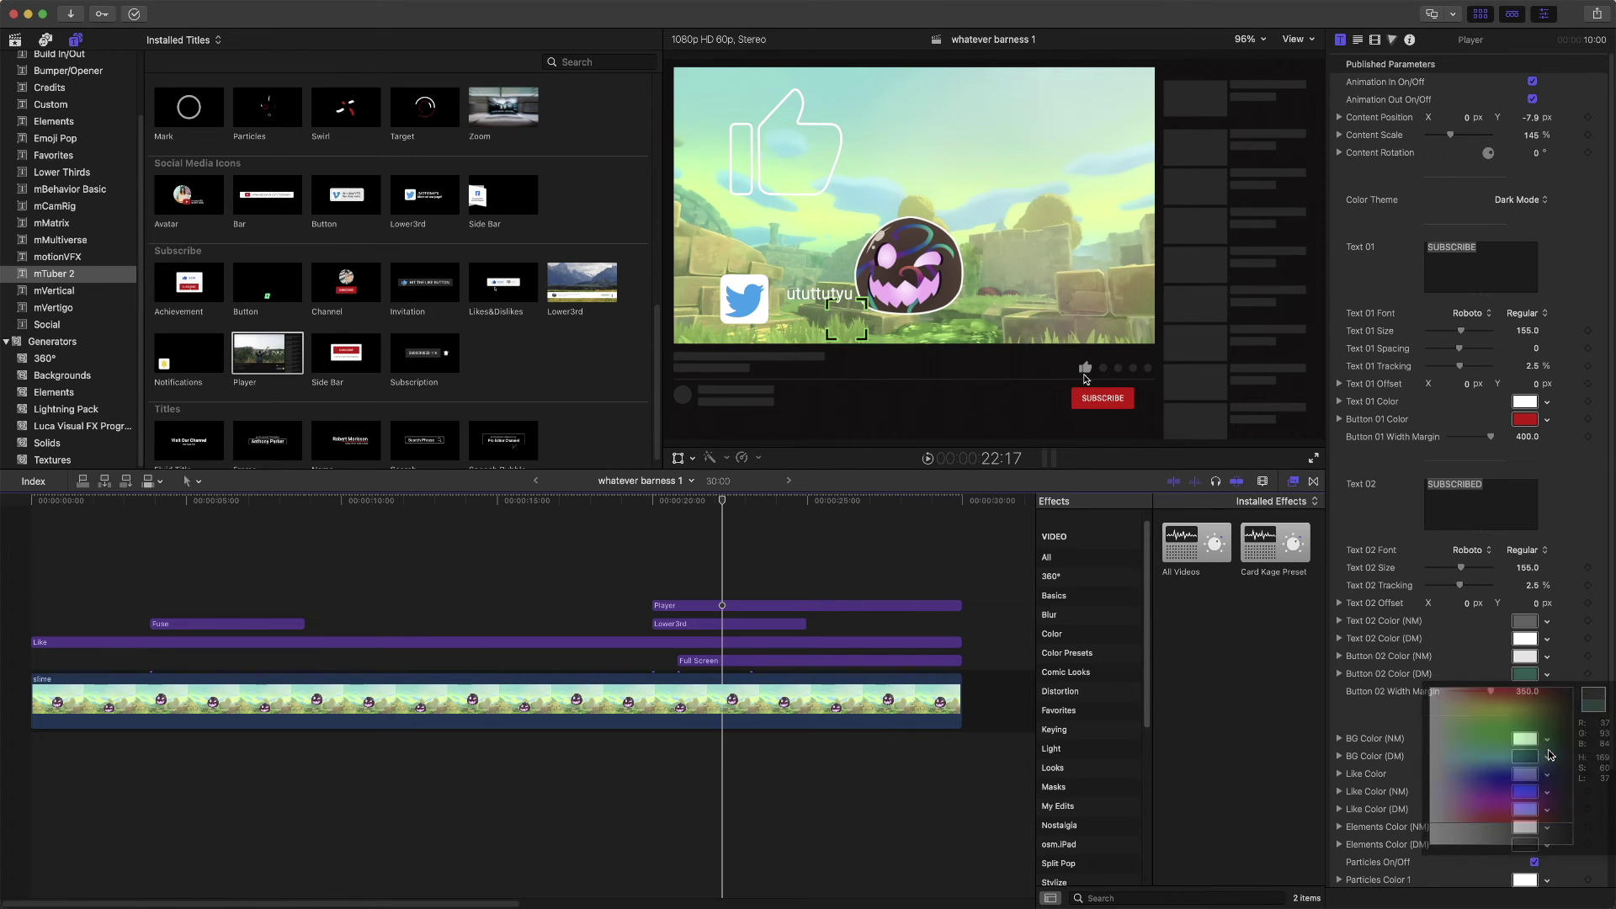
{"action": "left_click", "coordinate": [1526, 678]}
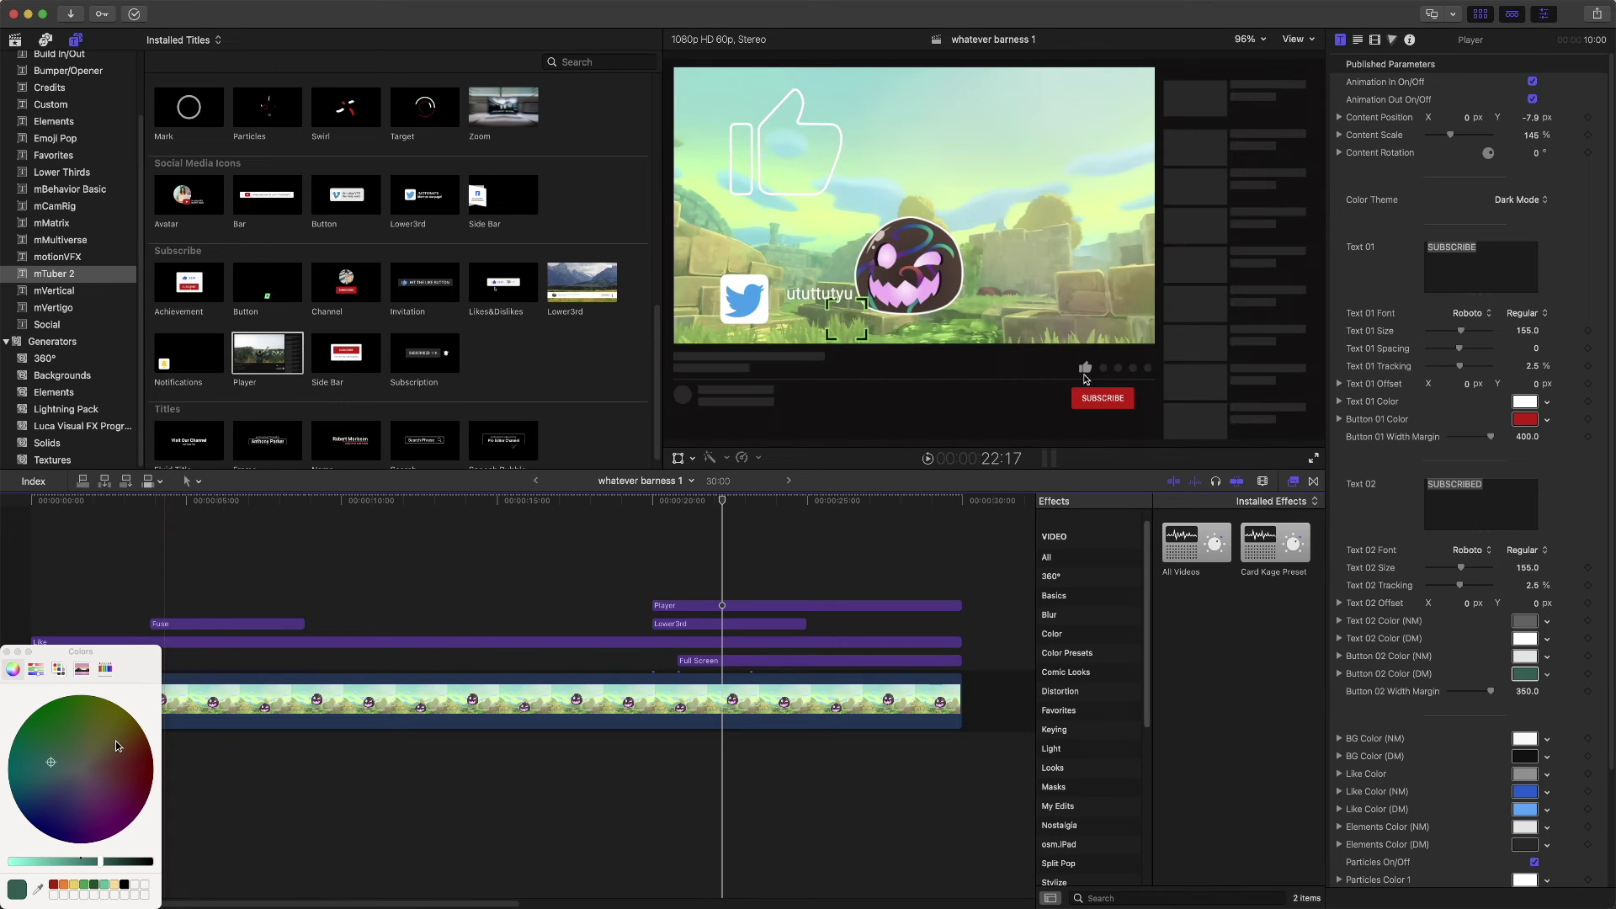
{"action": "left_click", "coordinate": [83, 886]}
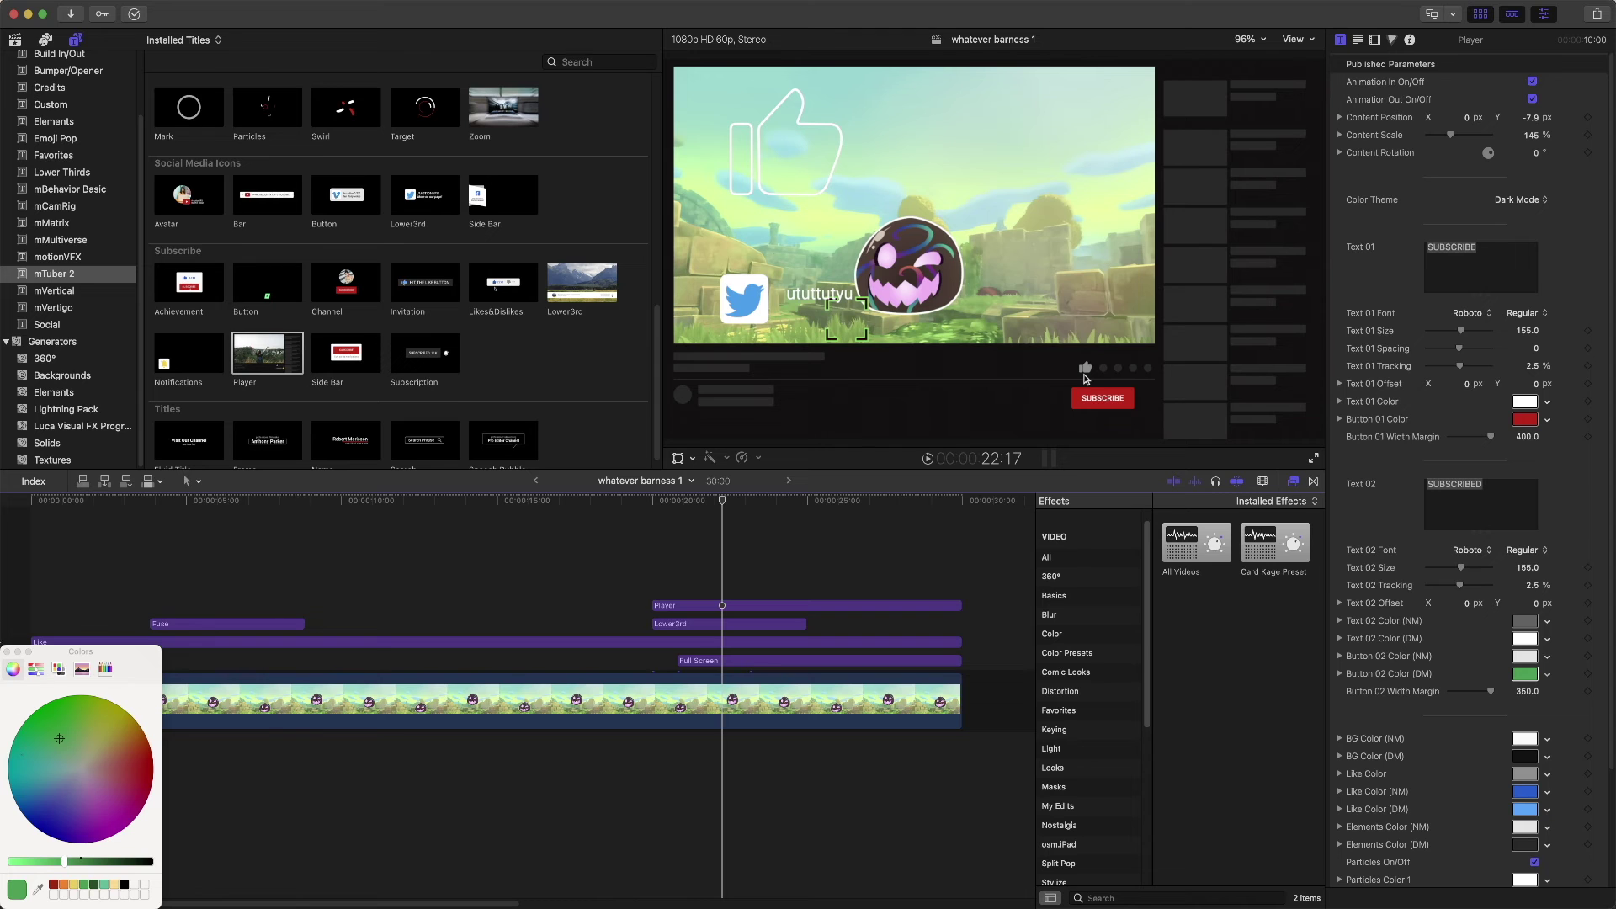
{"action": "left_click", "coordinate": [7, 653]}
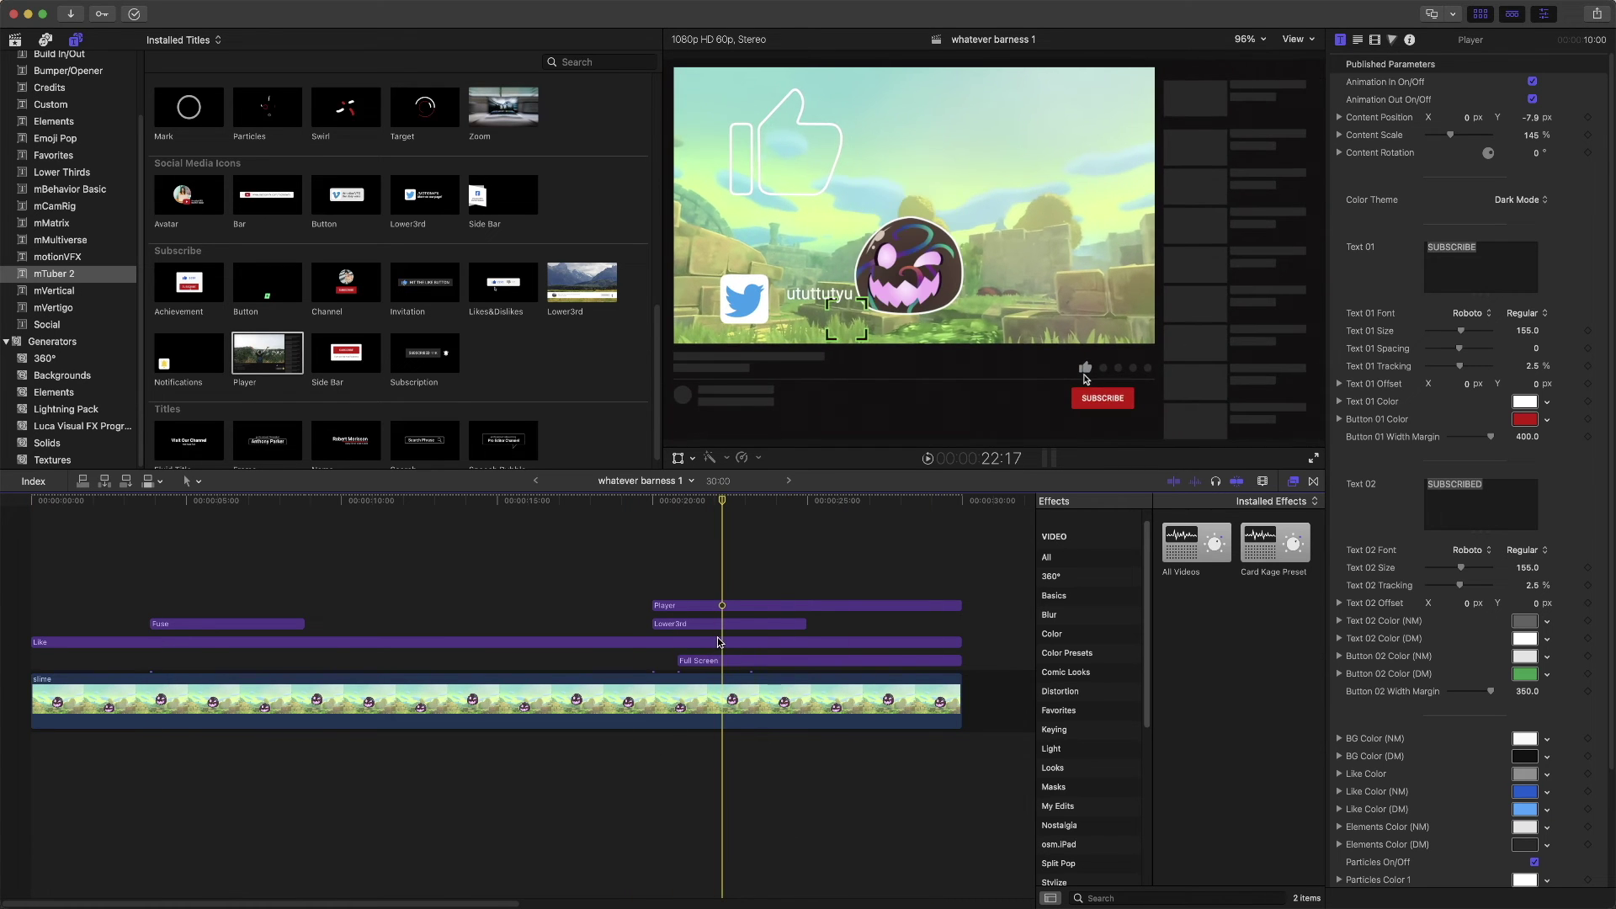
Set the Player title's Button 01 Color to light green
{"action": "left_click", "coordinate": [1523, 423]}
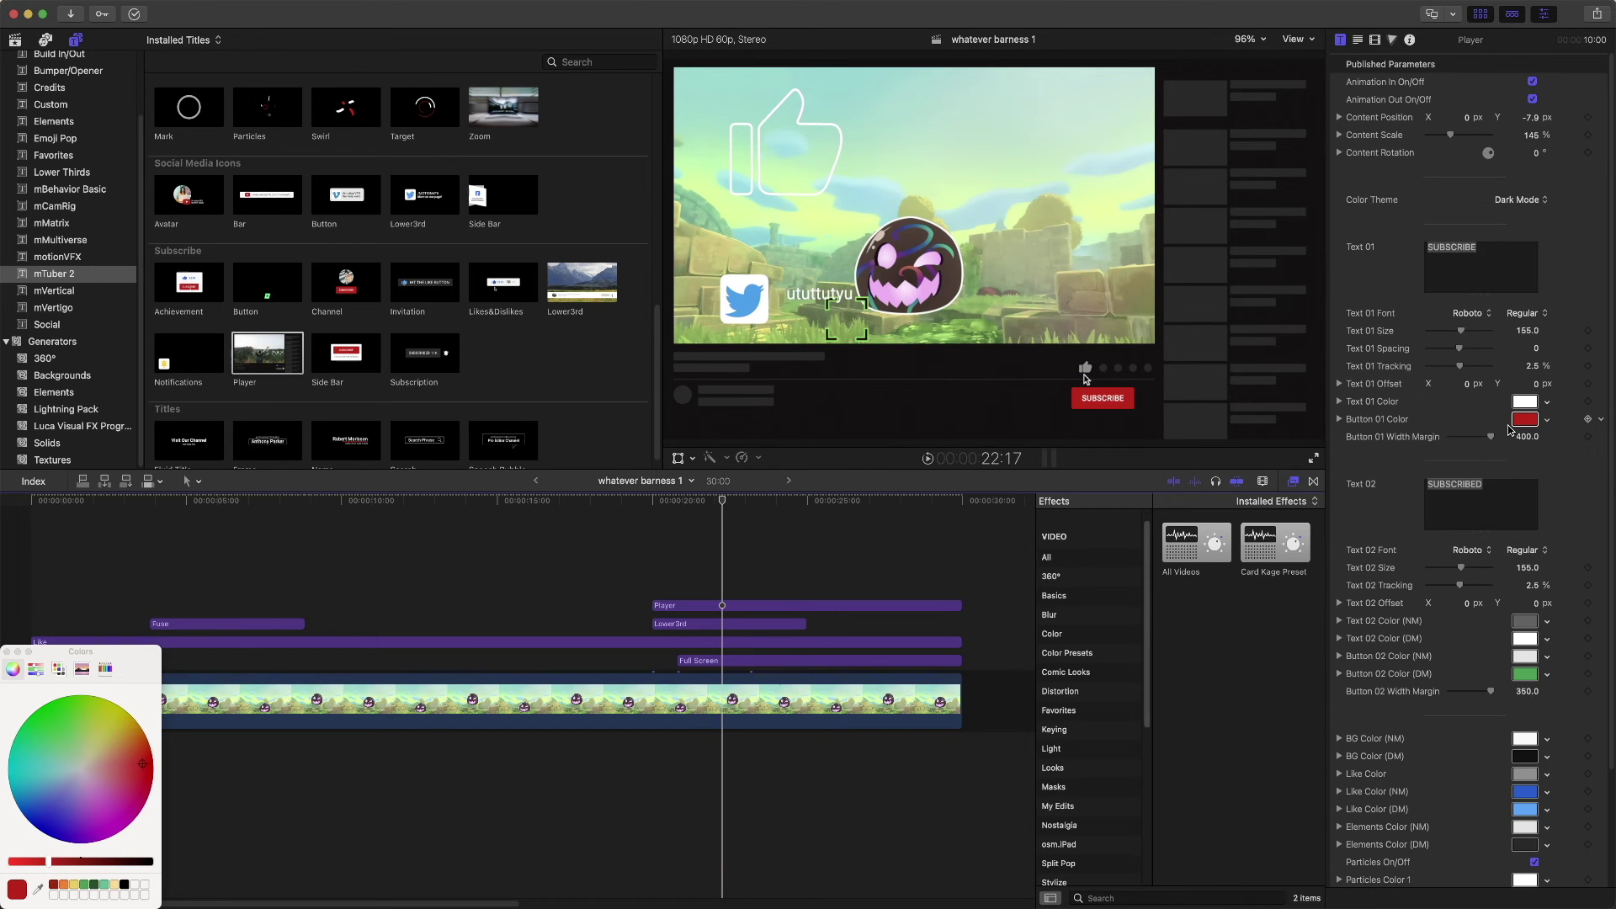
{"action": "left_click", "coordinate": [1546, 419]}
{"action": "left_click", "coordinate": [1515, 473]}
{"action": "left_click", "coordinate": [1512, 477]}
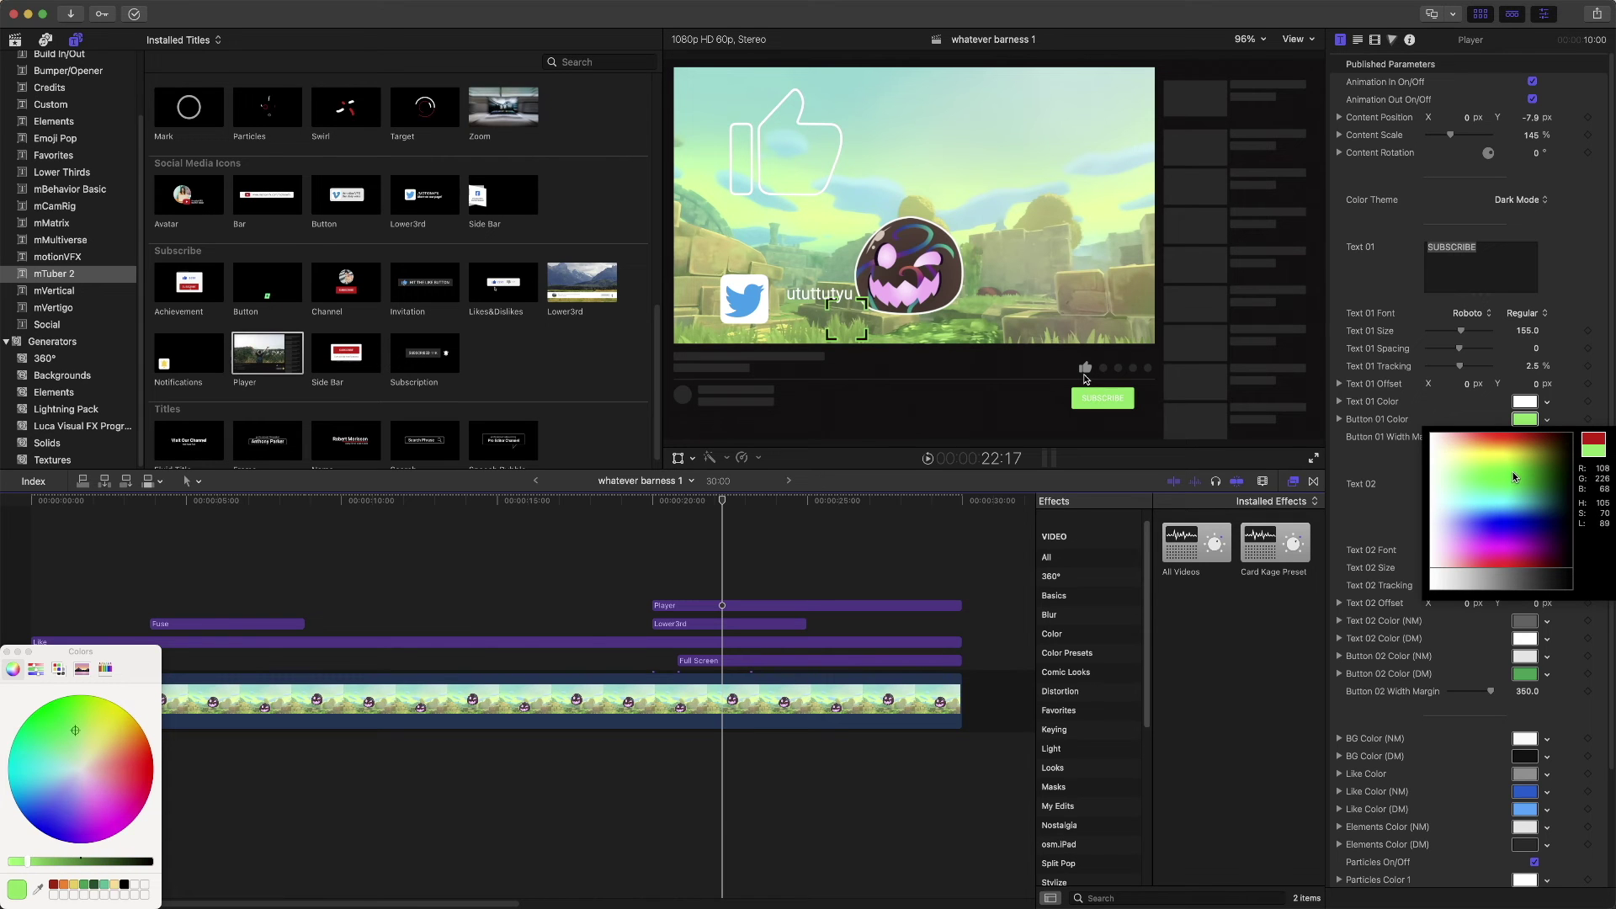
{"action": "left_click", "coordinate": [1513, 477]}
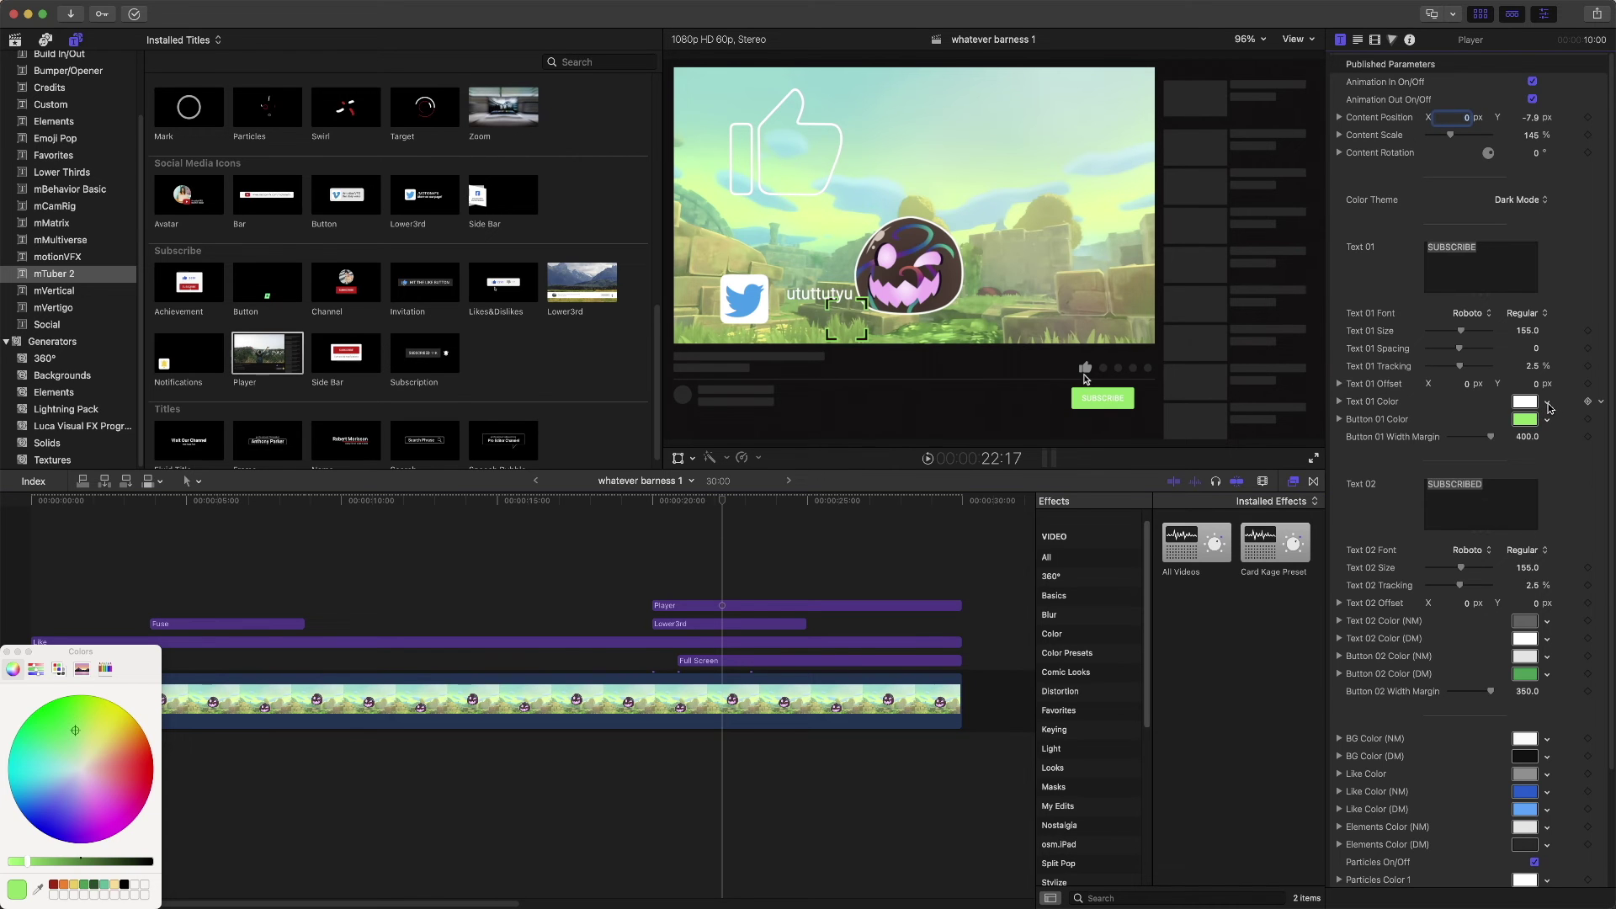
Set the Player title's Text 01 Color to near-black
{"action": "left_click", "coordinate": [1547, 402]}
{"action": "left_click_drag", "start_coordinate": [1563, 418], "coordinate": [1567, 421]}
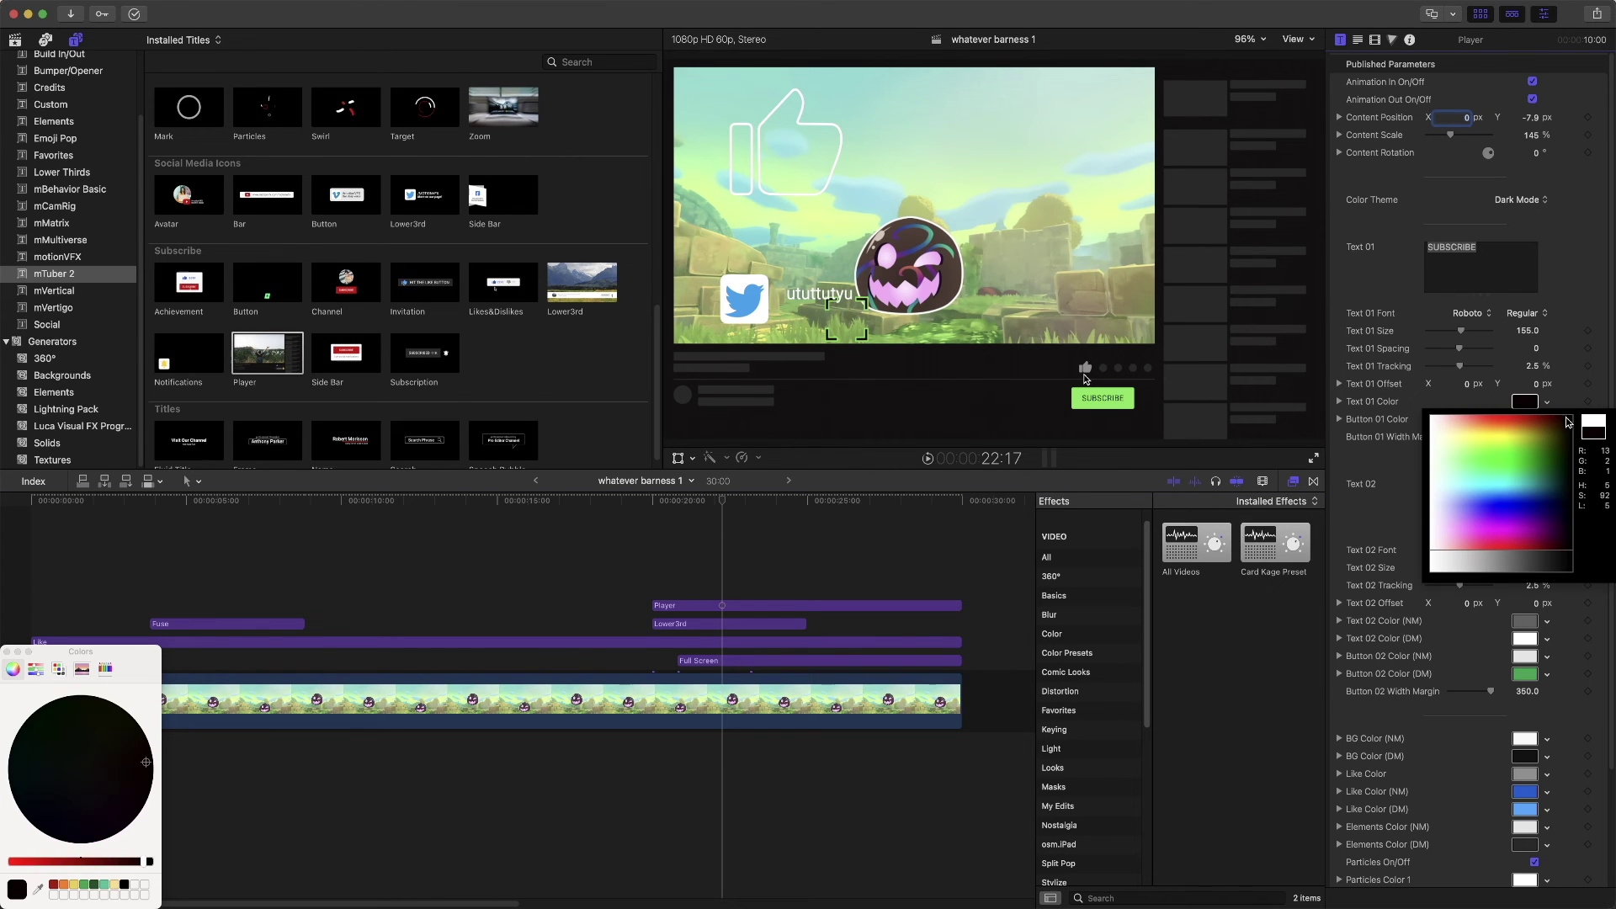
{"action": "key", "text": "Escape"}
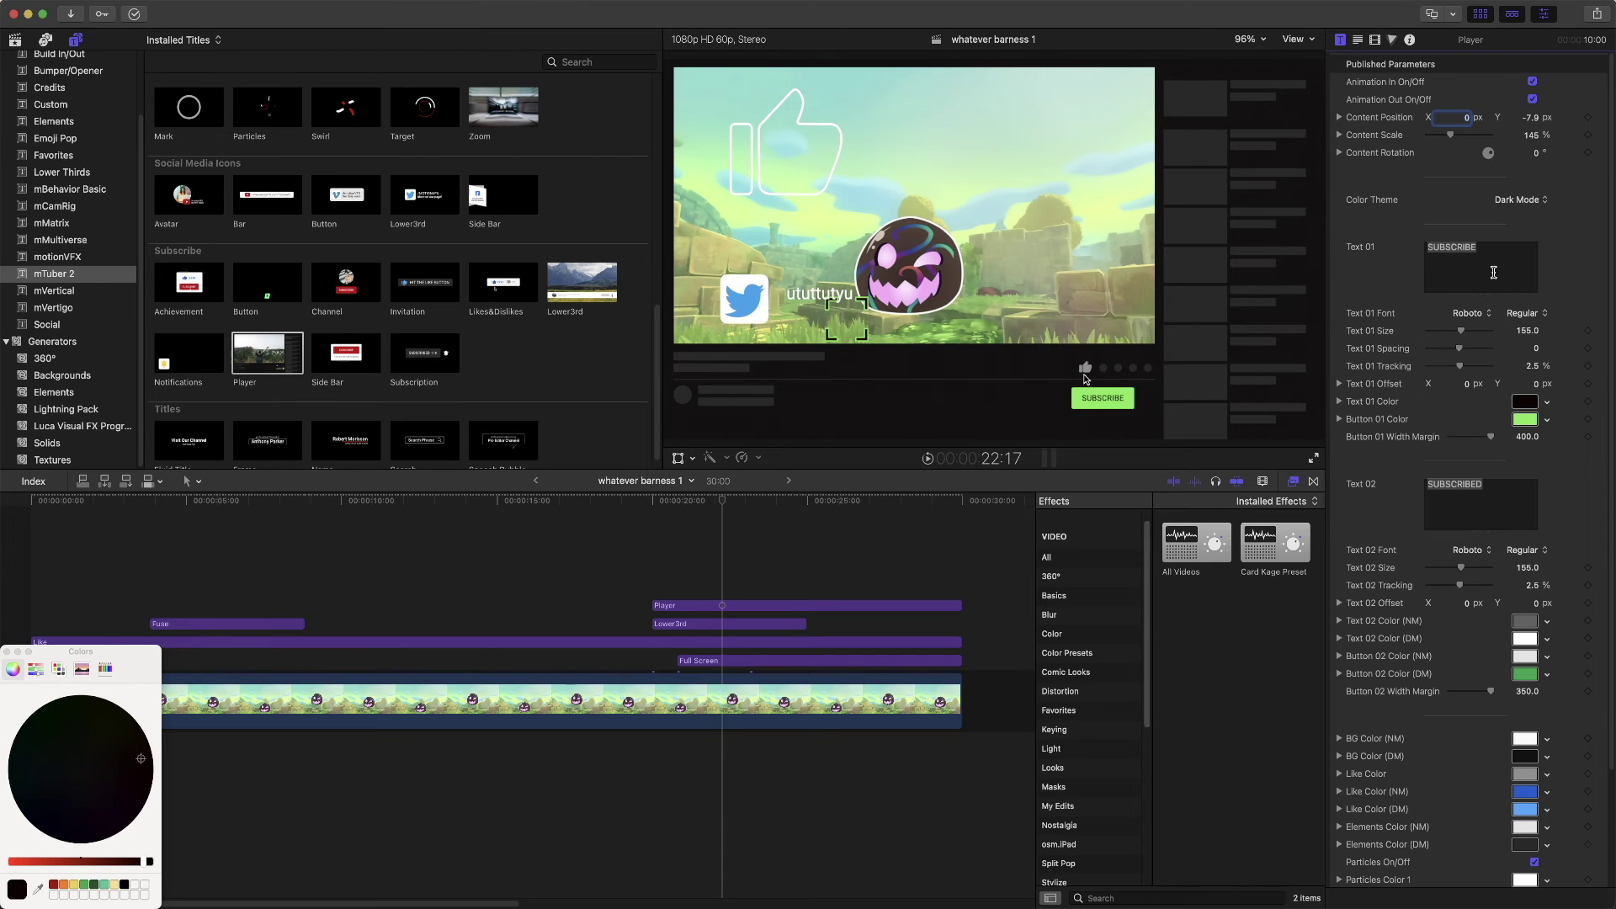
Try the Normal Mode color theme on the Player title and return it to Dark Mode
{"action": "left_click", "coordinate": [1536, 204]}
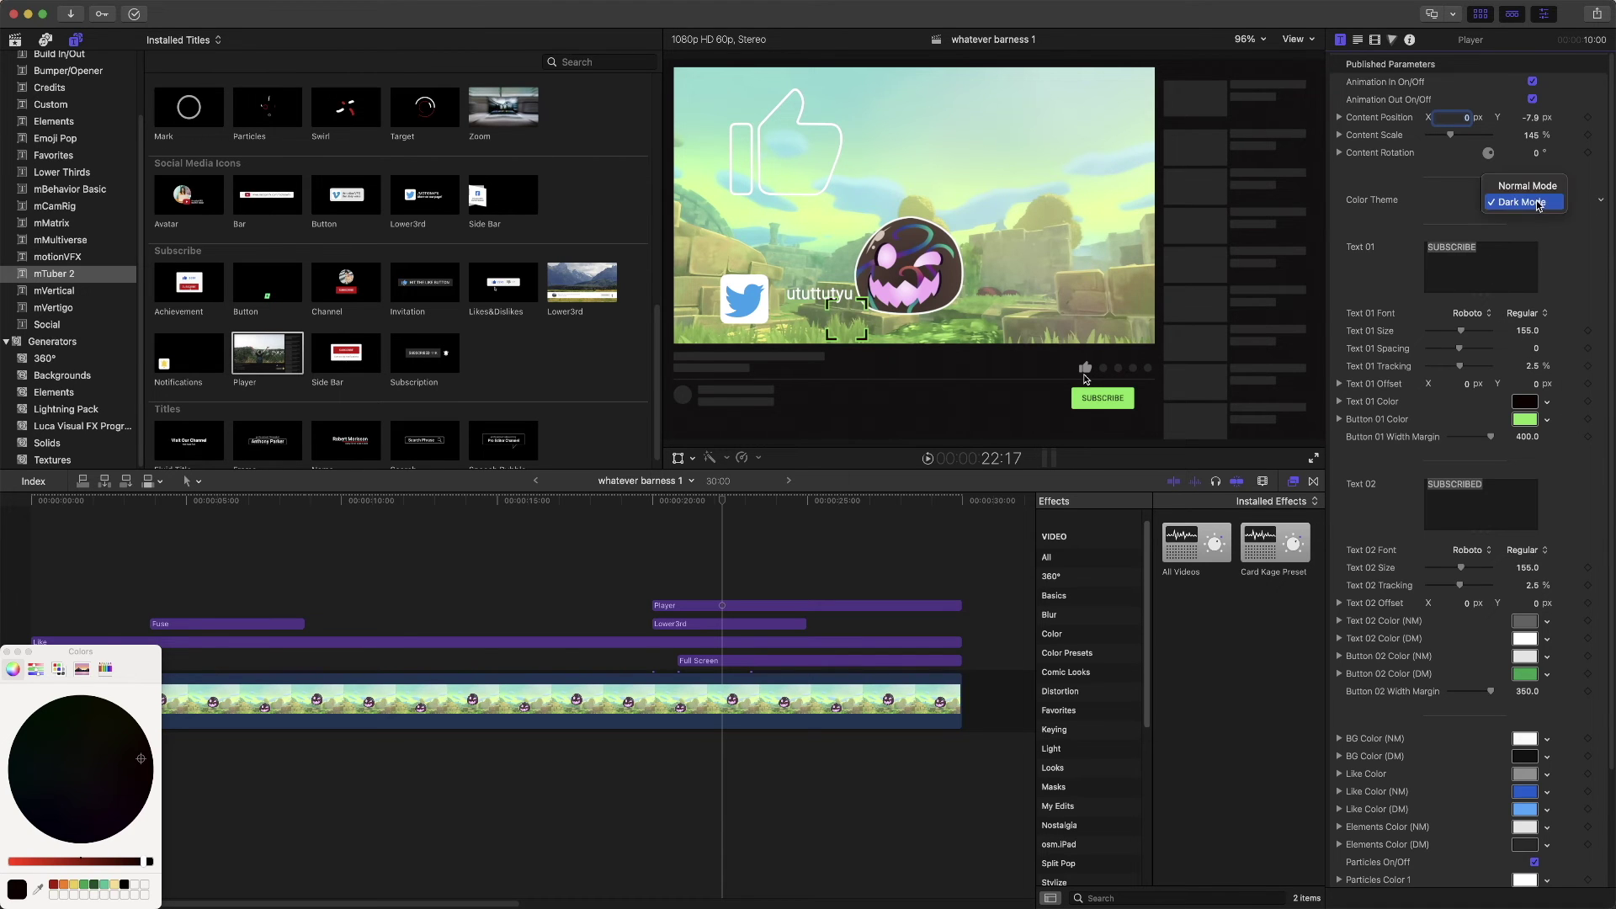
{"action": "left_click", "coordinate": [1543, 187]}
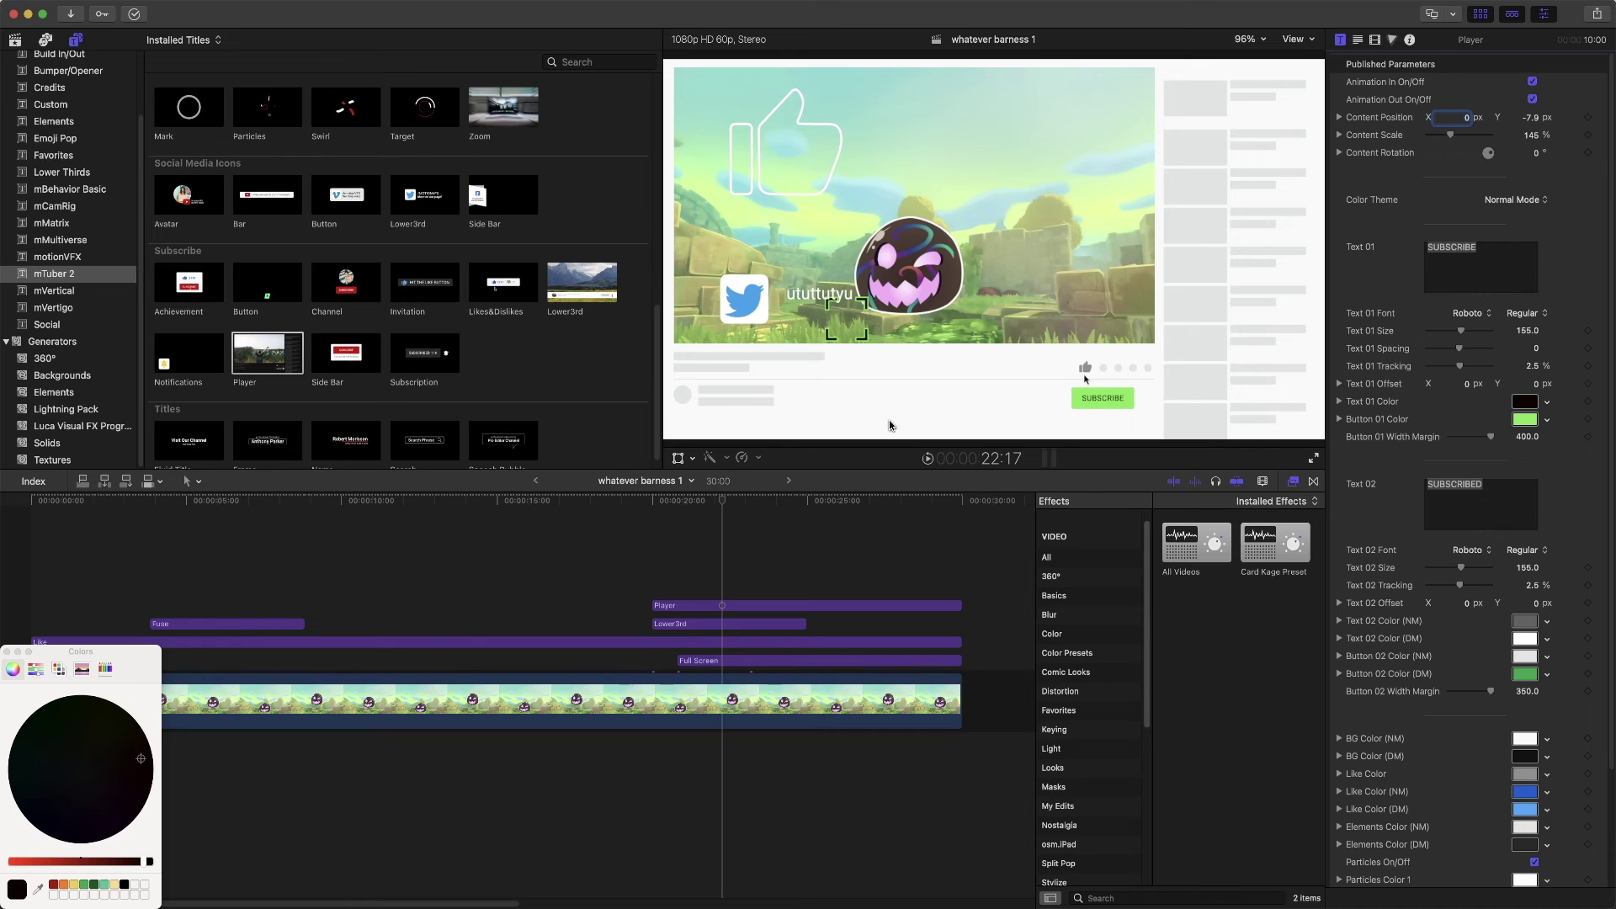
{"action": "left_click", "coordinate": [7, 653]}
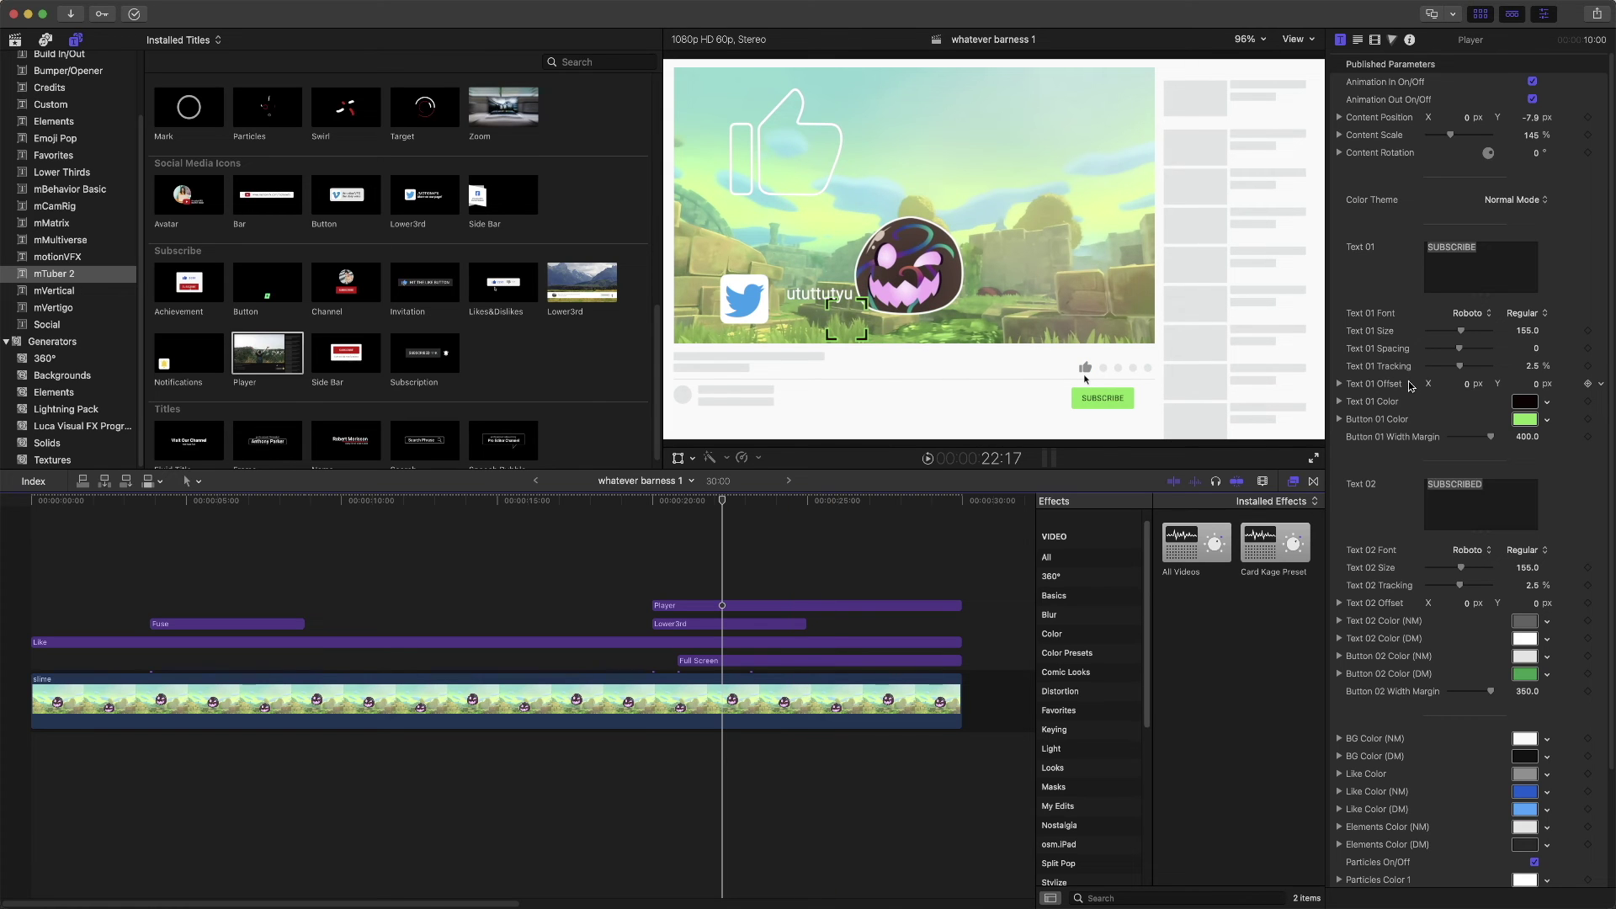
{"action": "left_click", "coordinate": [1535, 205]}
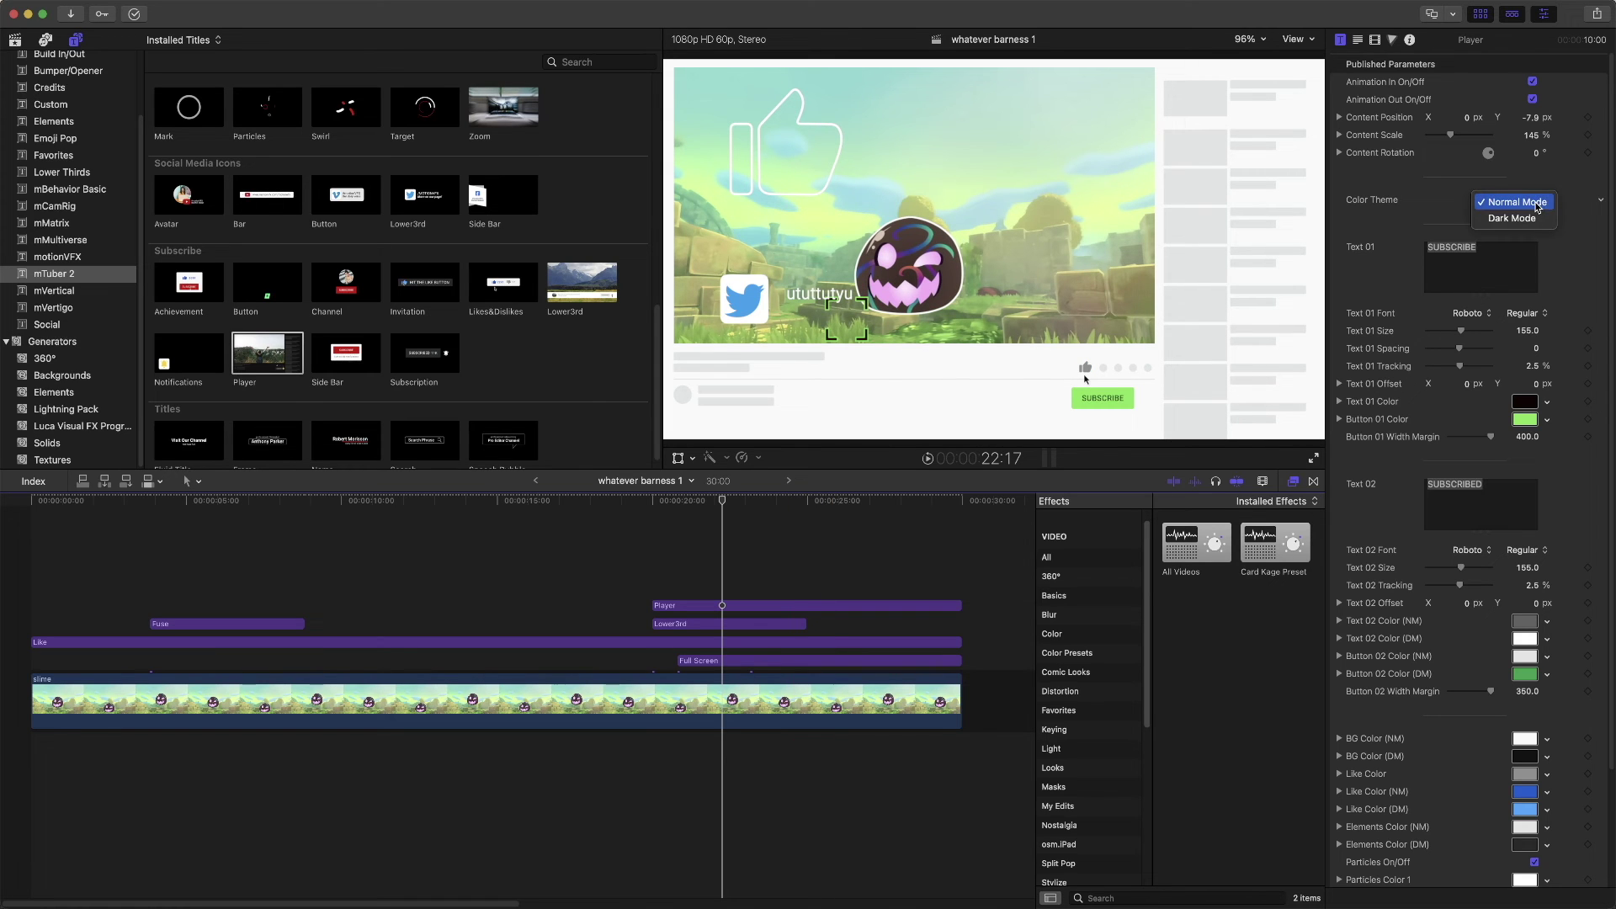
{"action": "left_click", "coordinate": [1512, 218]}
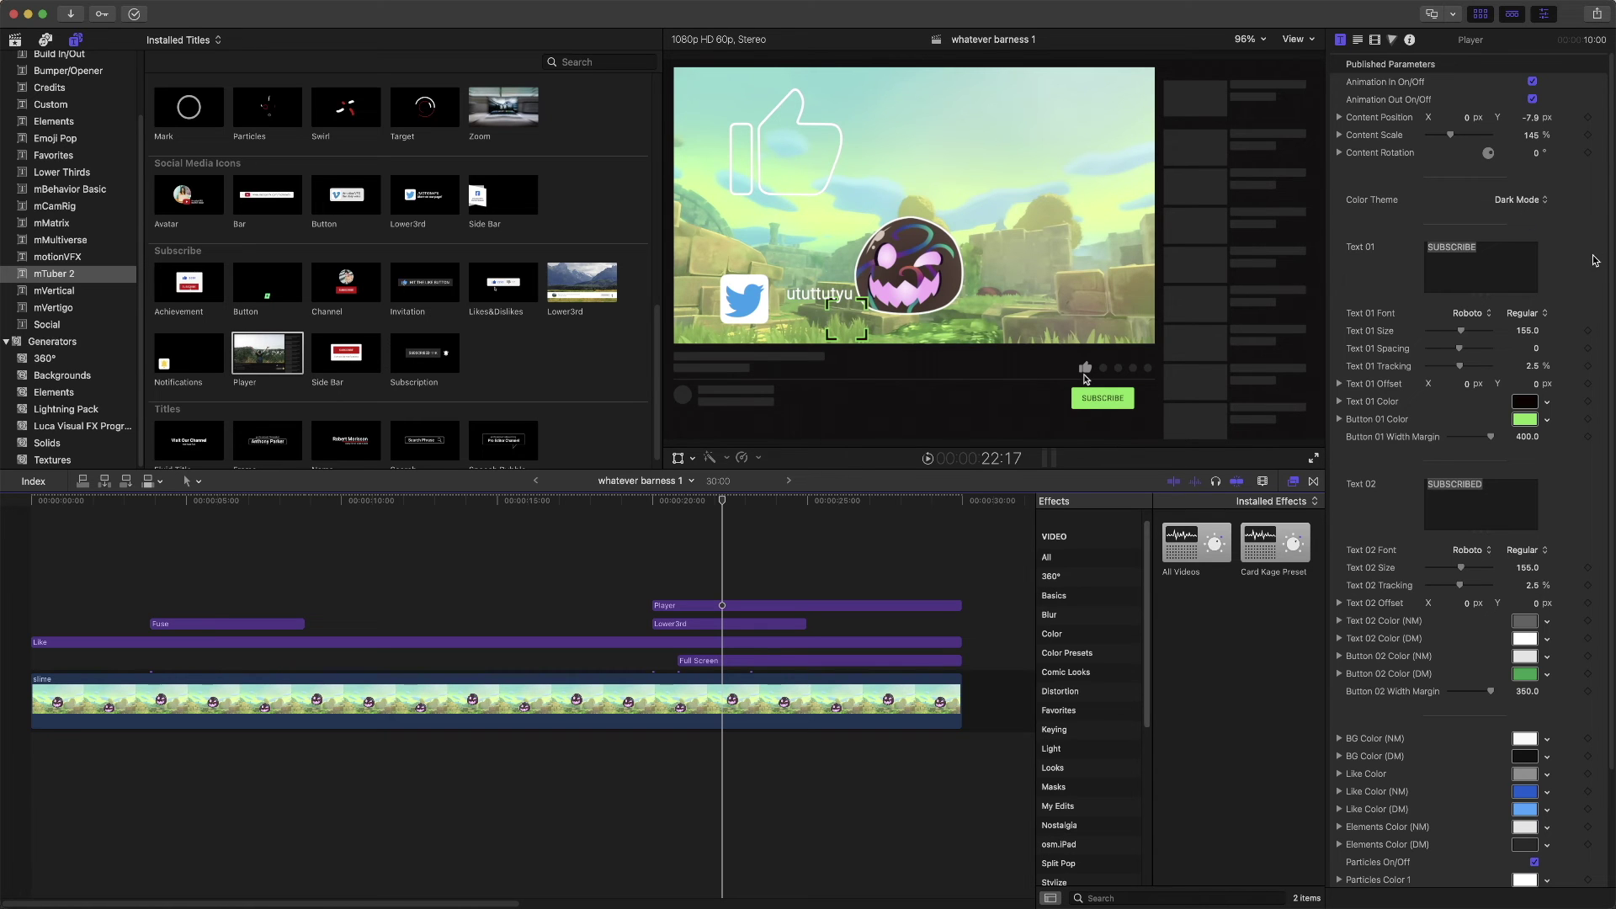
Turn off the bell in the Player title's published parameters
{"action": "scroll", "coordinate": [1558, 500], "scroll_direction": "down", "scroll_amount": 3}
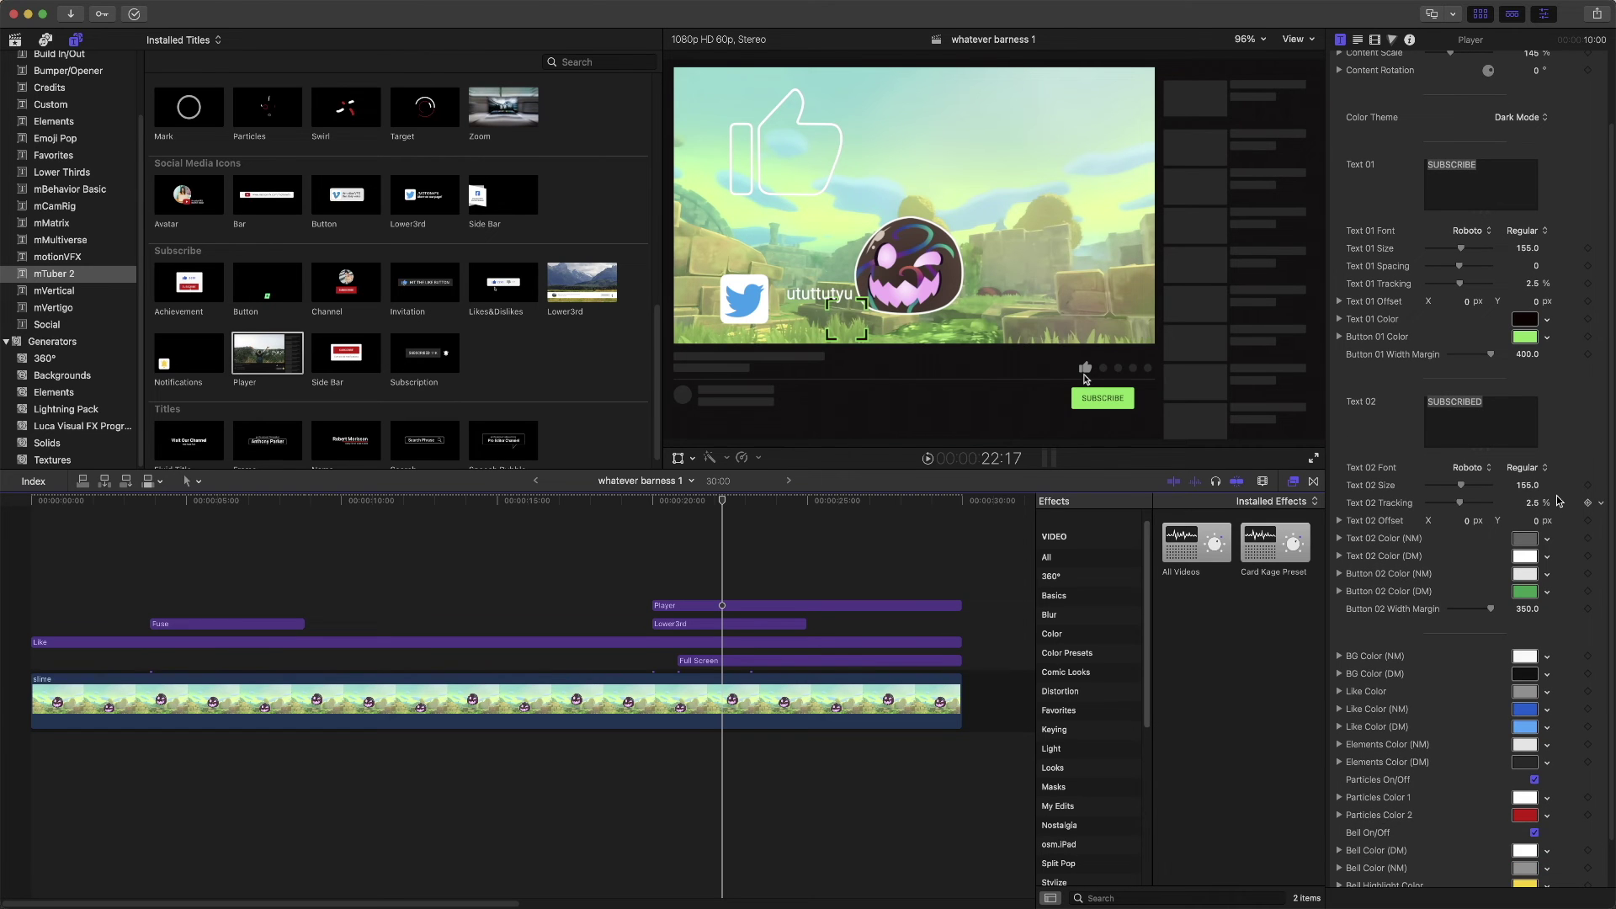
{"action": "scroll", "coordinate": [1559, 501], "scroll_direction": "down", "scroll_amount": 2}
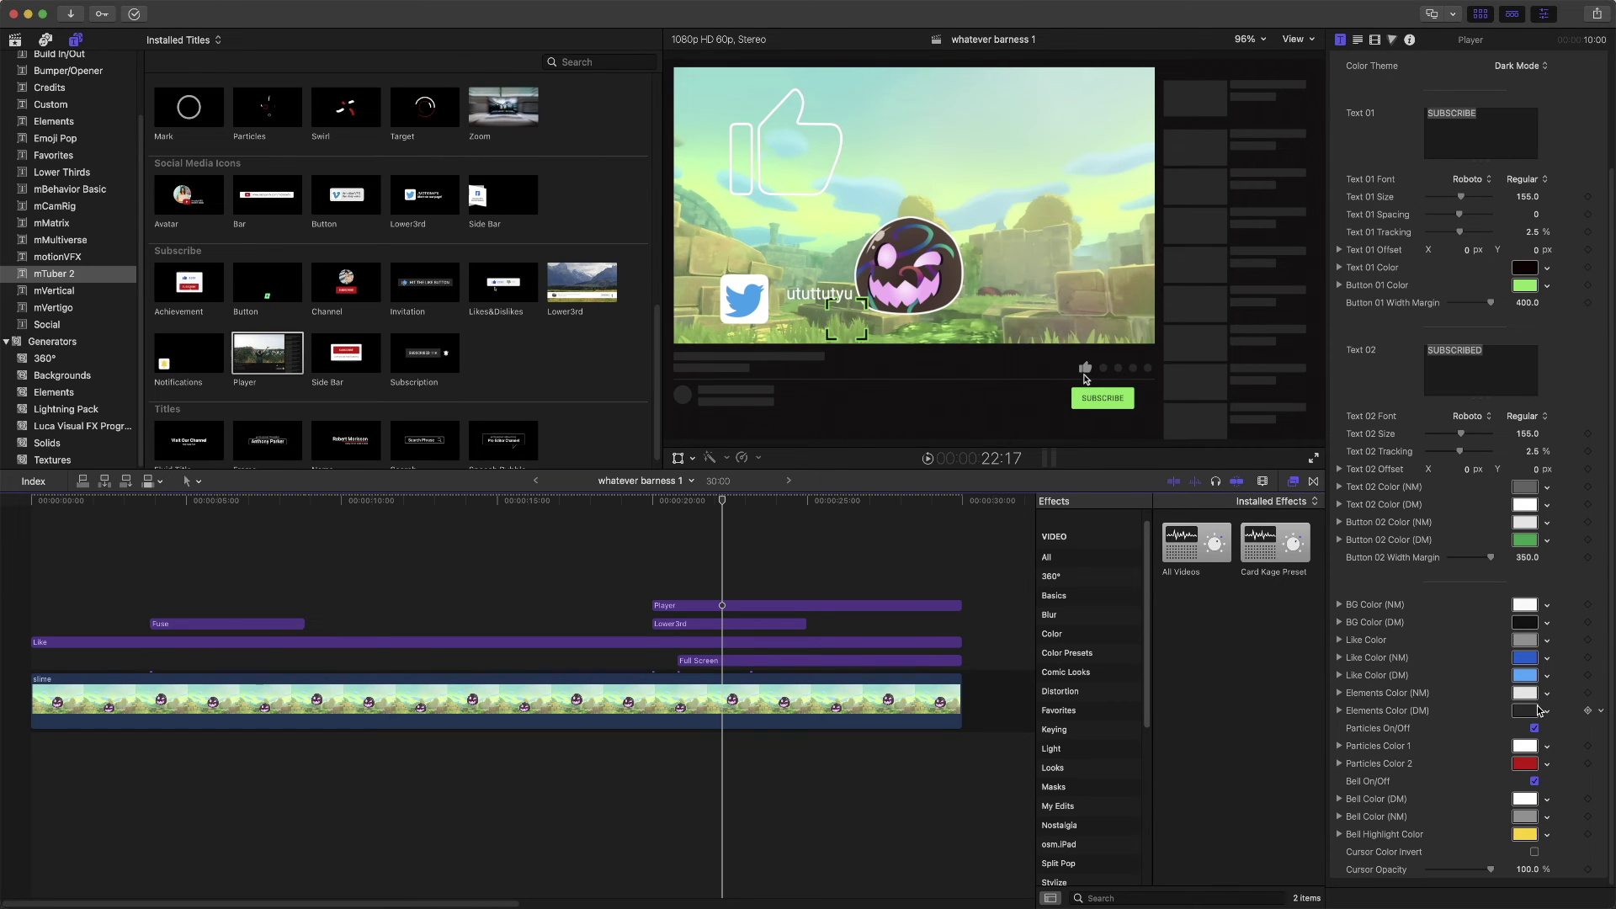
{"action": "left_click", "coordinate": [1534, 782]}
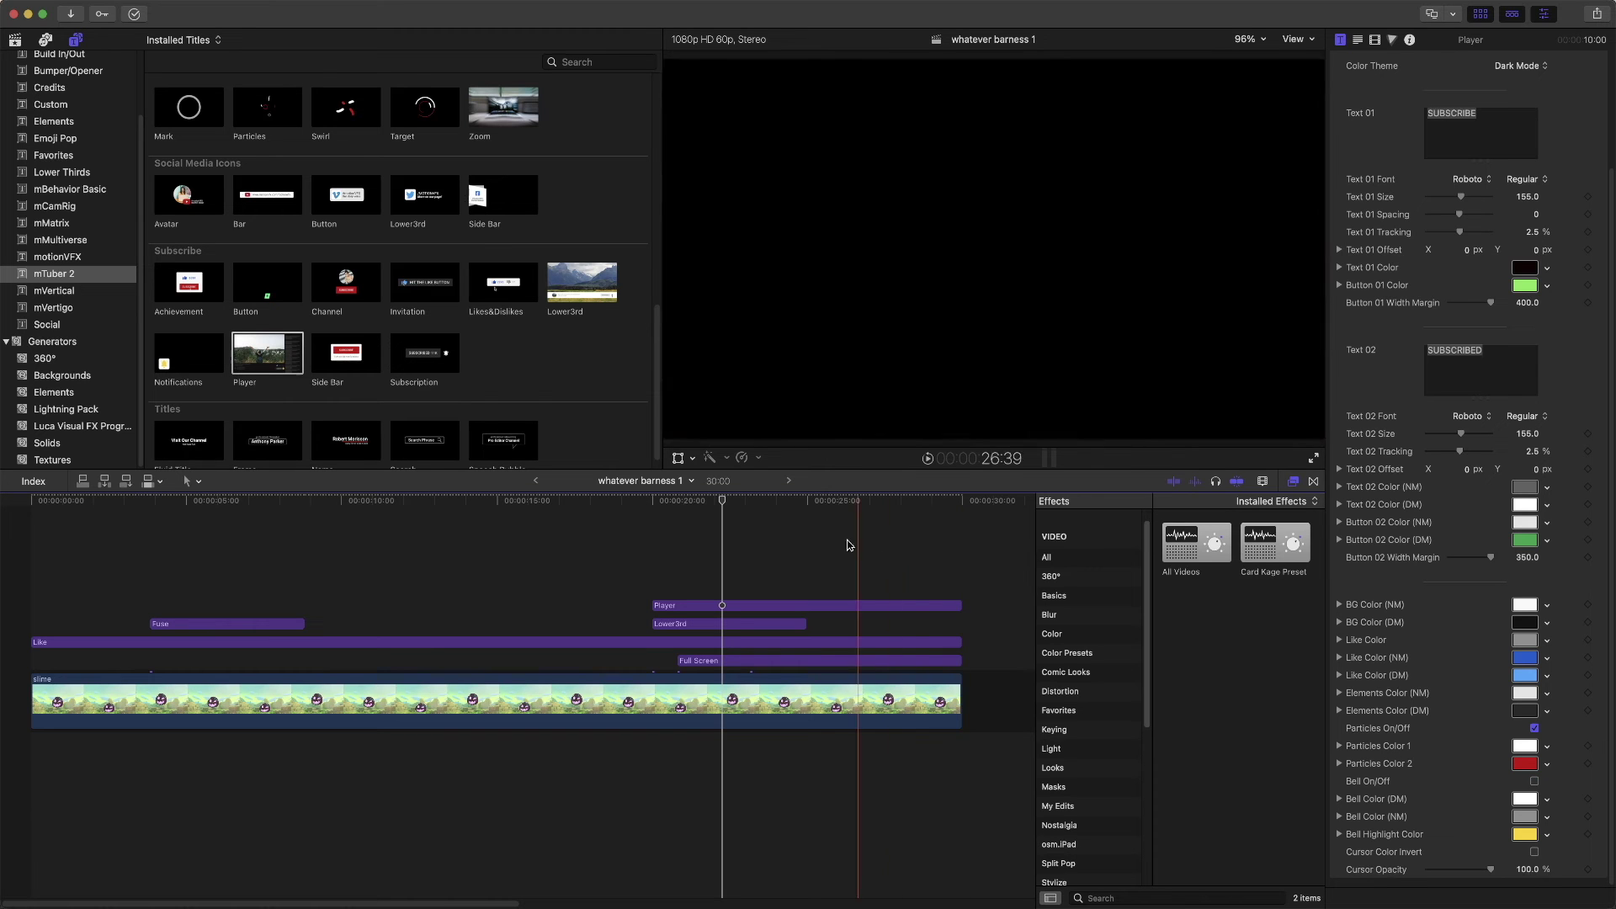
Move the playhead to 26:53 on the Player title and turn its bell back on
{"action": "left_click", "coordinate": [865, 537]}
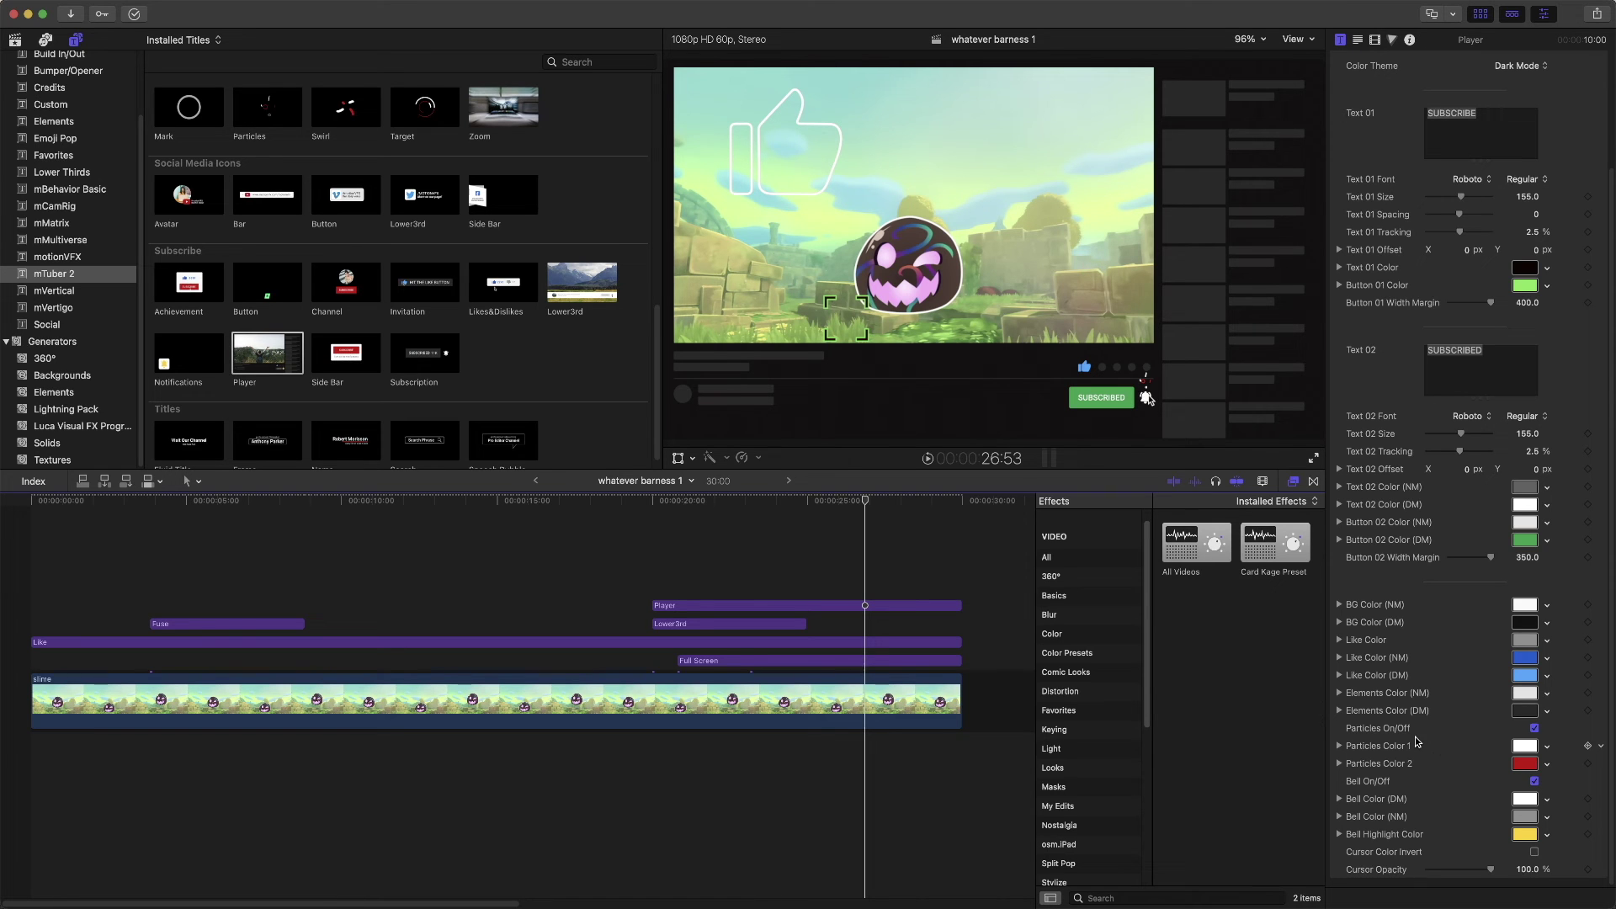
{"action": "scroll", "coordinate": [1416, 742], "scroll_direction": "up", "scroll_amount": 2}
{"action": "scroll", "coordinate": [1416, 741], "scroll_direction": "up", "scroll_amount": 2}
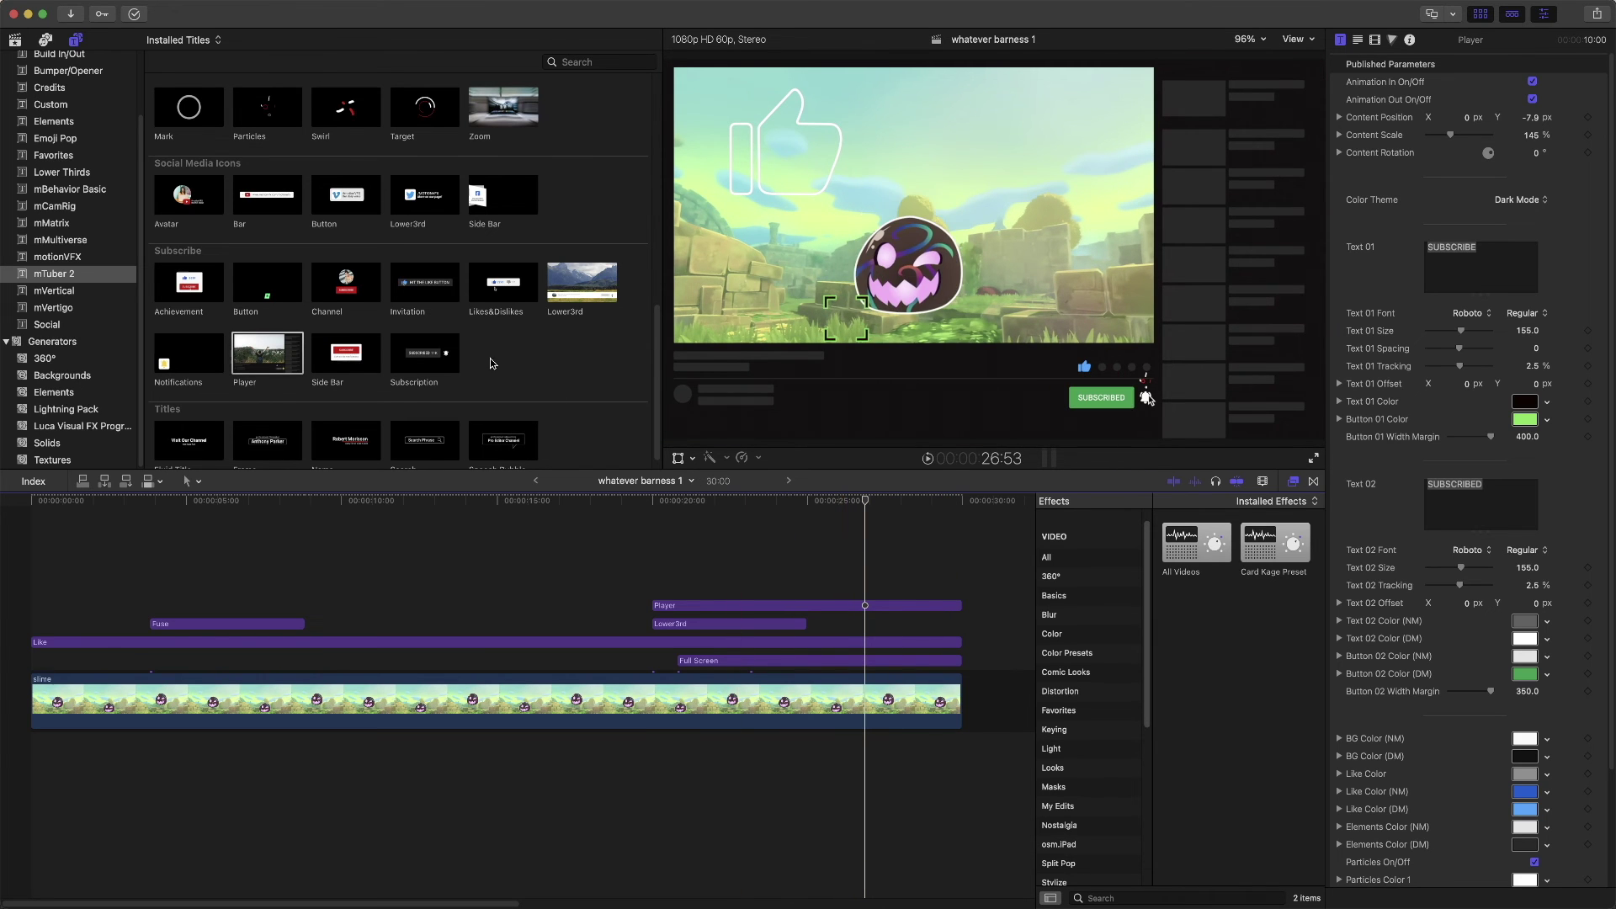
Add the Magnifying Glass pointer title above the Like title, just after Fuse, and park the playhead at 12:18
{"action": "scroll", "coordinate": [492, 363], "scroll_direction": "down", "scroll_amount": 1}
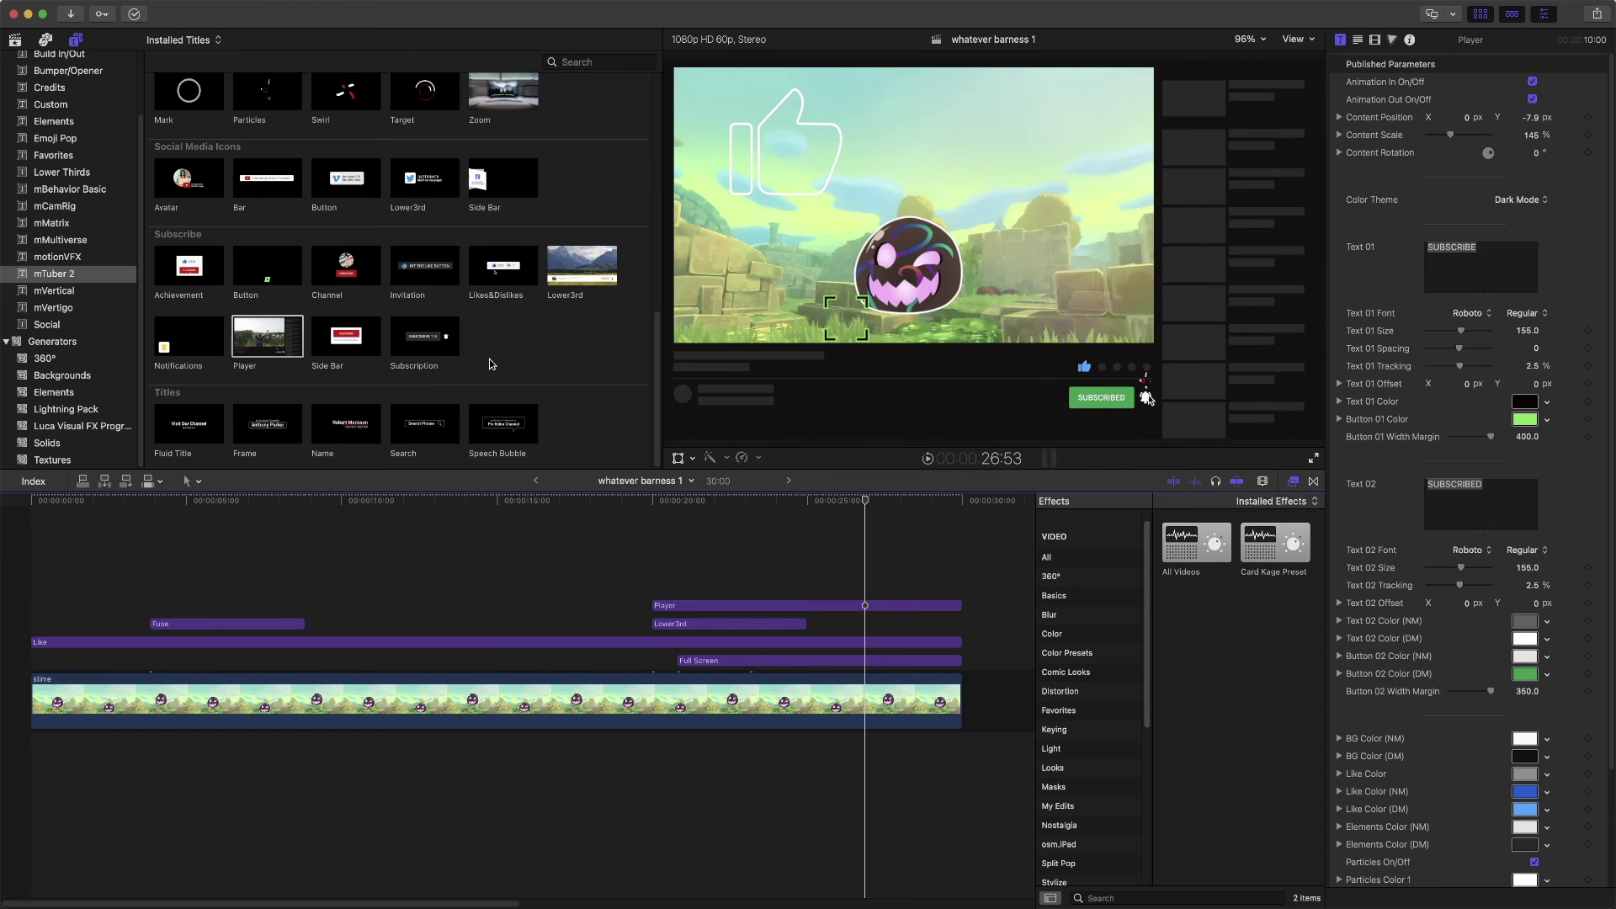
{"action": "scroll", "coordinate": [492, 364], "scroll_direction": "up", "scroll_amount": 2}
{"action": "scroll", "coordinate": [492, 364], "scroll_direction": "up", "scroll_amount": 2}
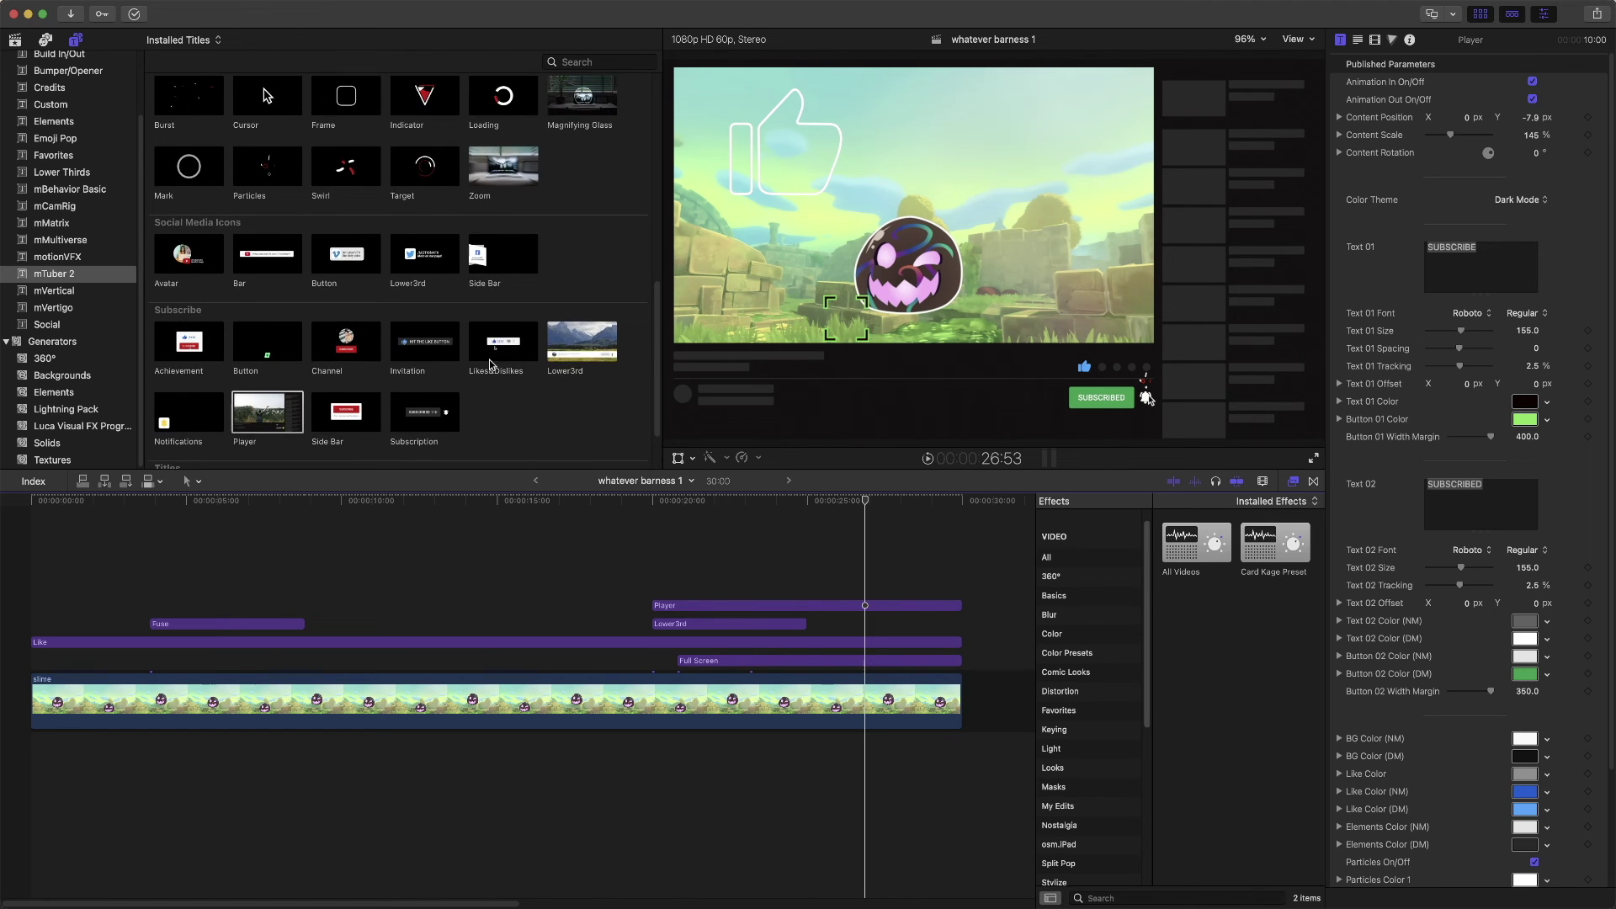
{"action": "scroll", "coordinate": [493, 363], "scroll_direction": "up", "scroll_amount": 5}
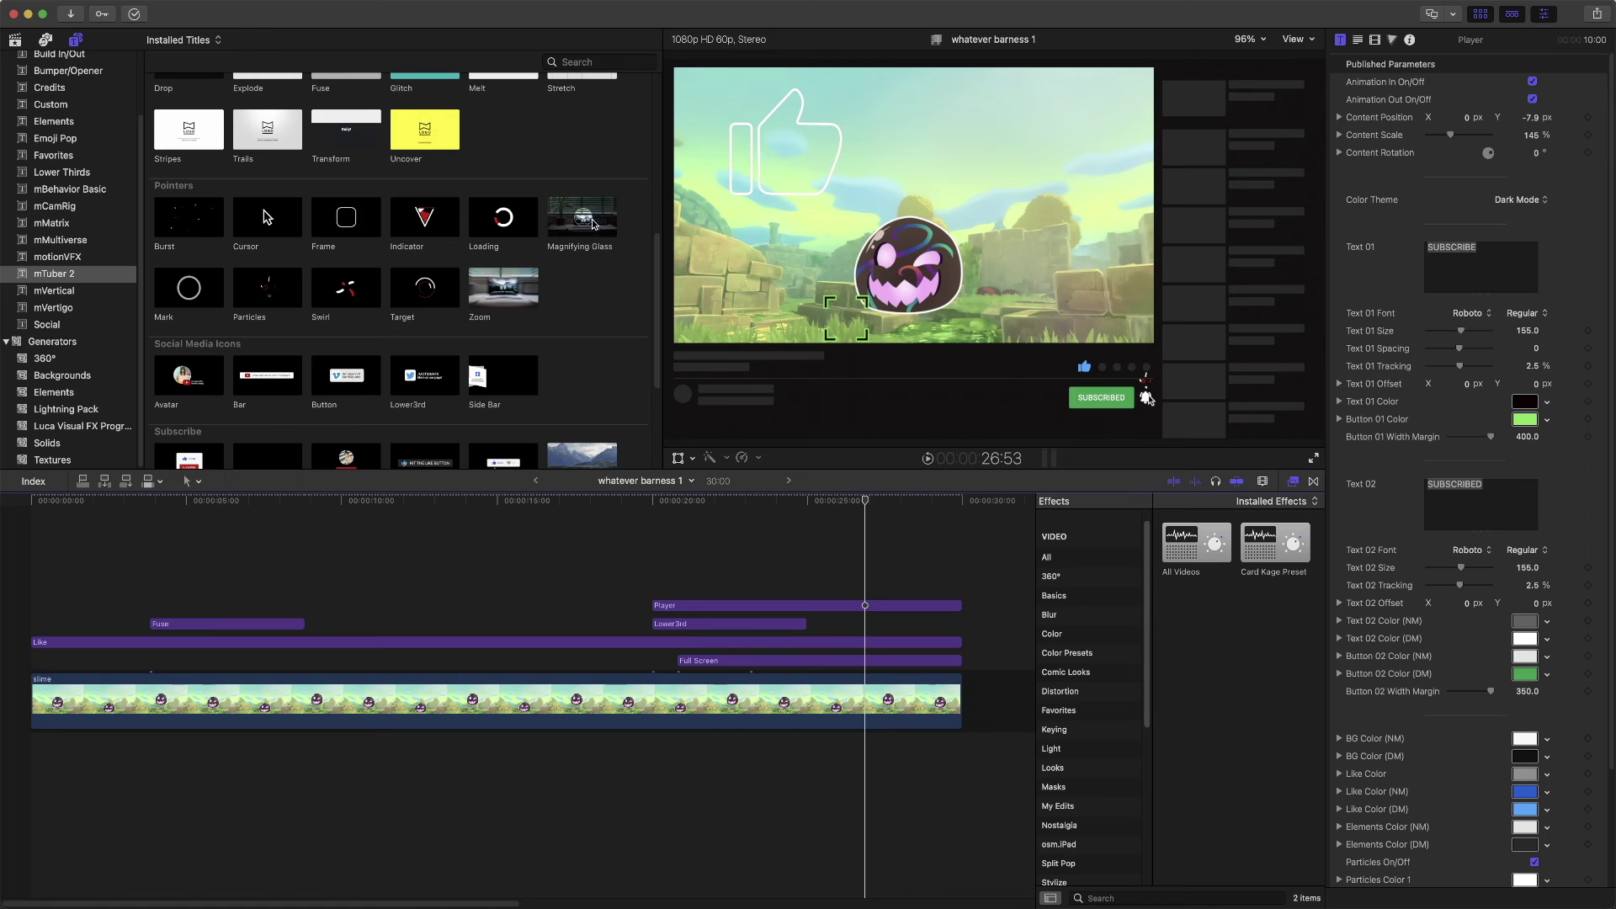
{"action": "left_click_drag", "start_coordinate": [588, 229], "coordinate": [331, 625]}
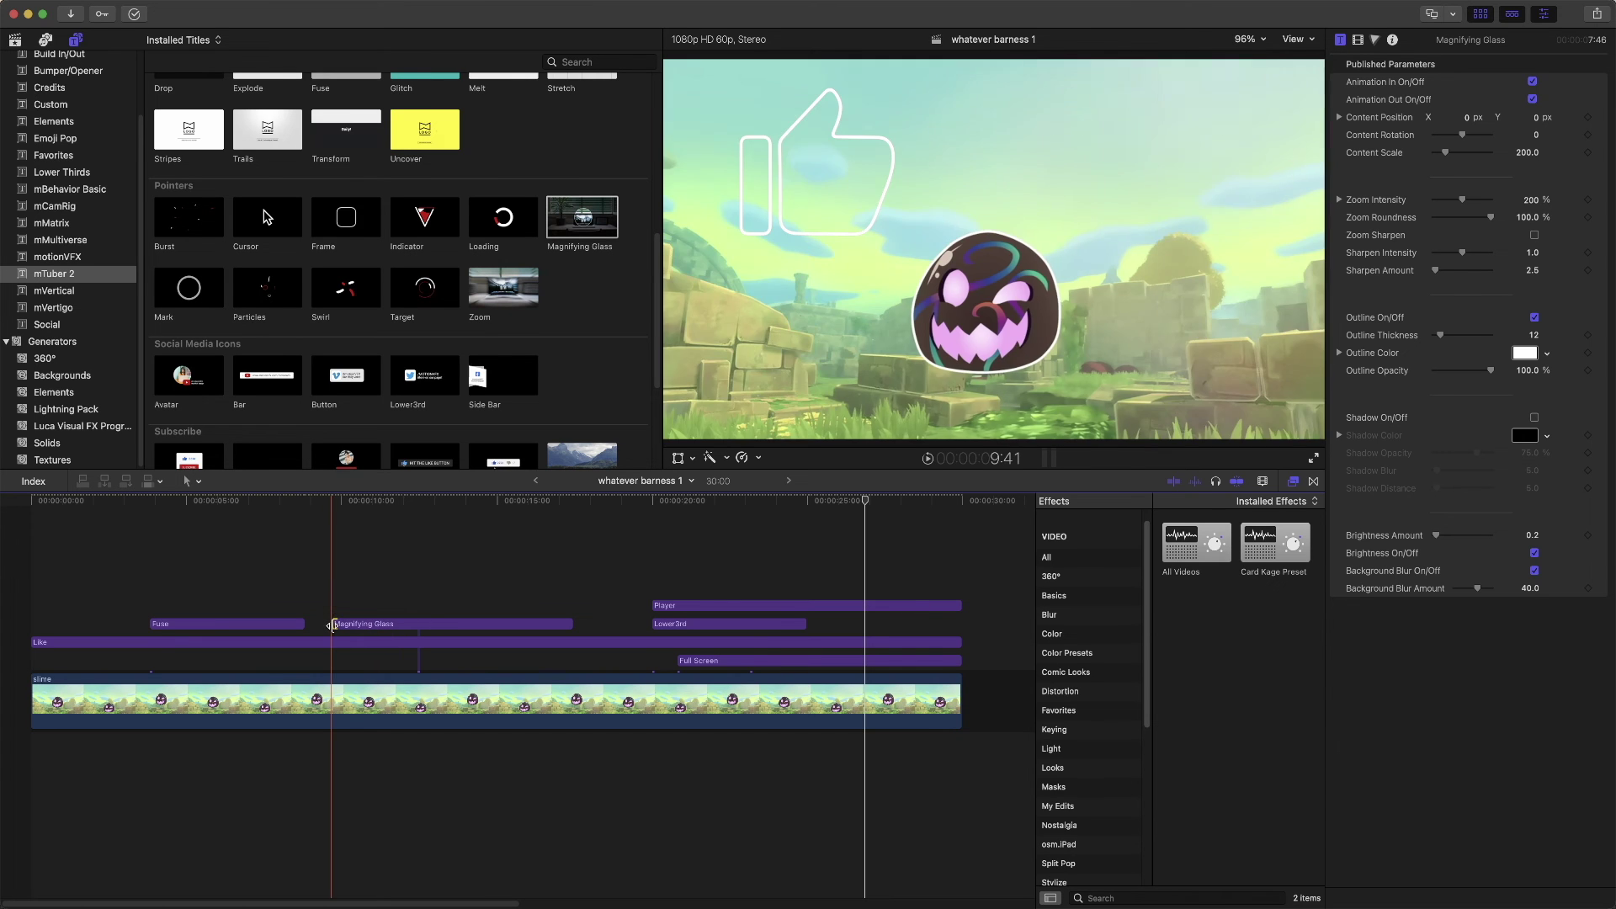
{"action": "left_click", "coordinate": [412, 563]}
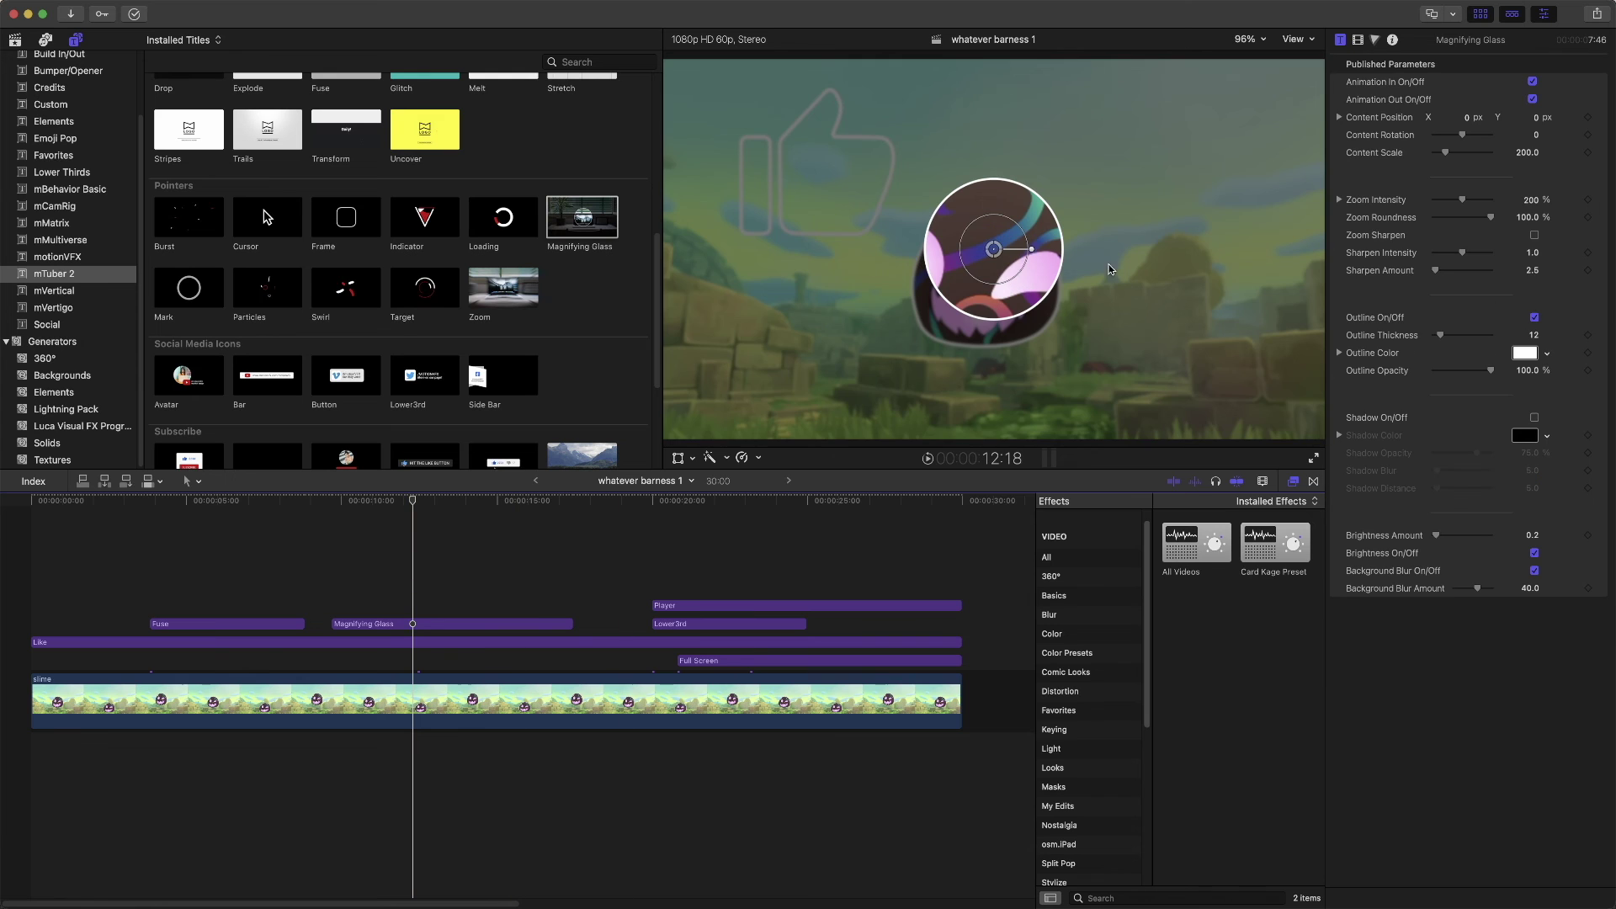
Position the magnifying glass over the slime's face and set its Content Scale to 451
{"action": "left_click_drag", "start_coordinate": [1001, 254], "coordinate": [1057, 225]}
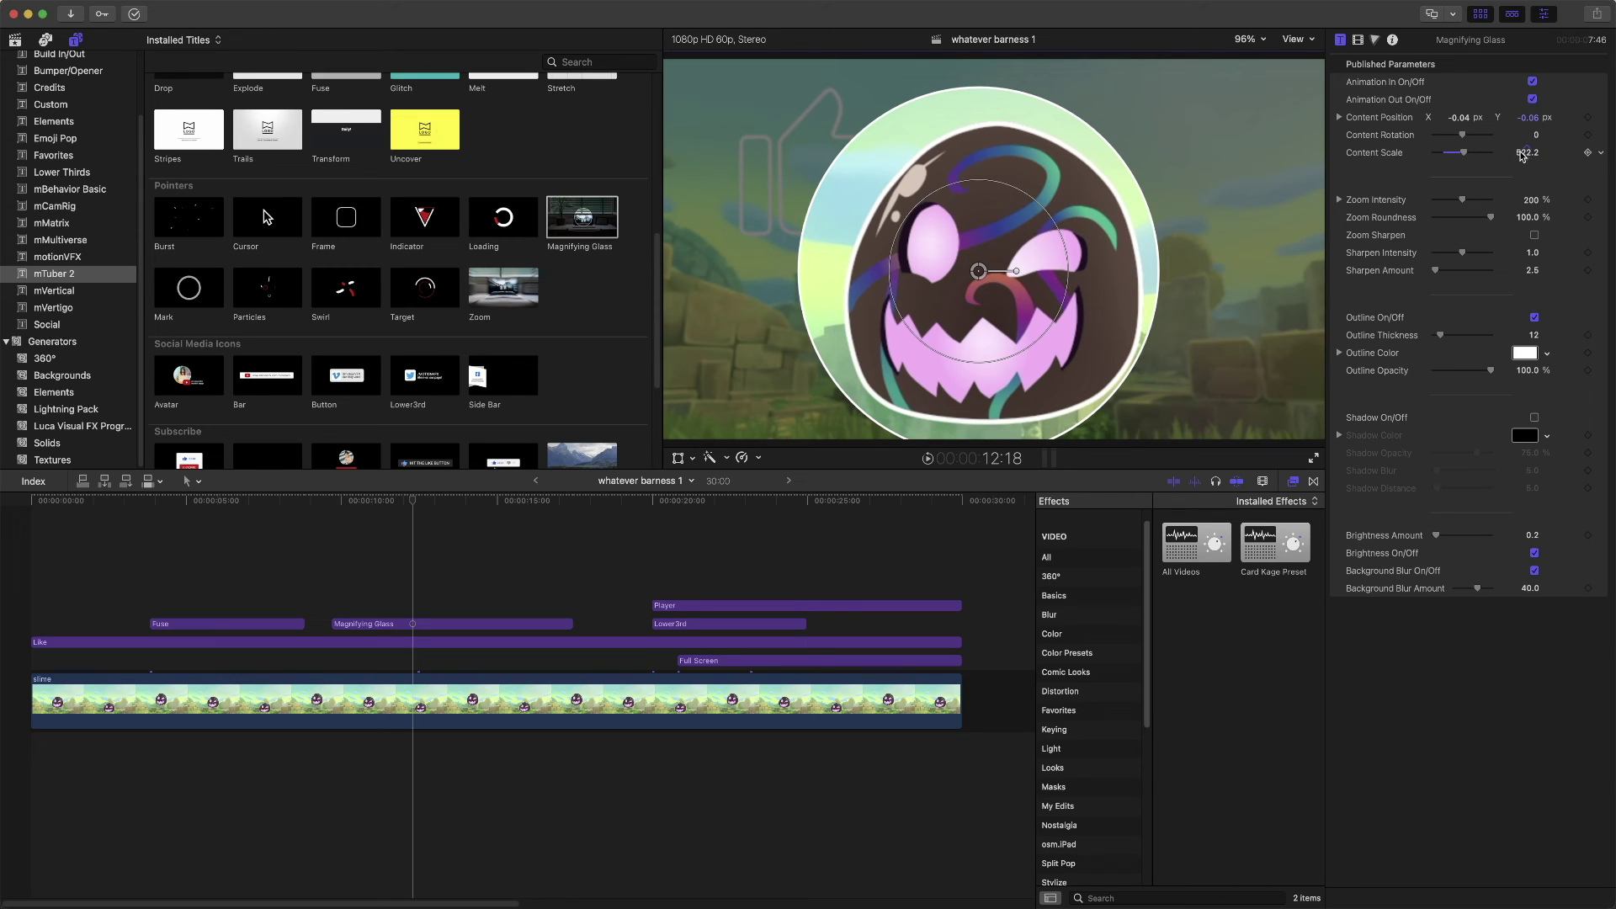
{"action": "mouse_move", "coordinate": [1526, 154]}
{"action": "left_mouse_down"}
{"action": "mouse_move", "coordinate": [1507, 157]}
{"action": "mouse_move", "coordinate": [1536, 154]}
{"action": "left_mouse_up"}
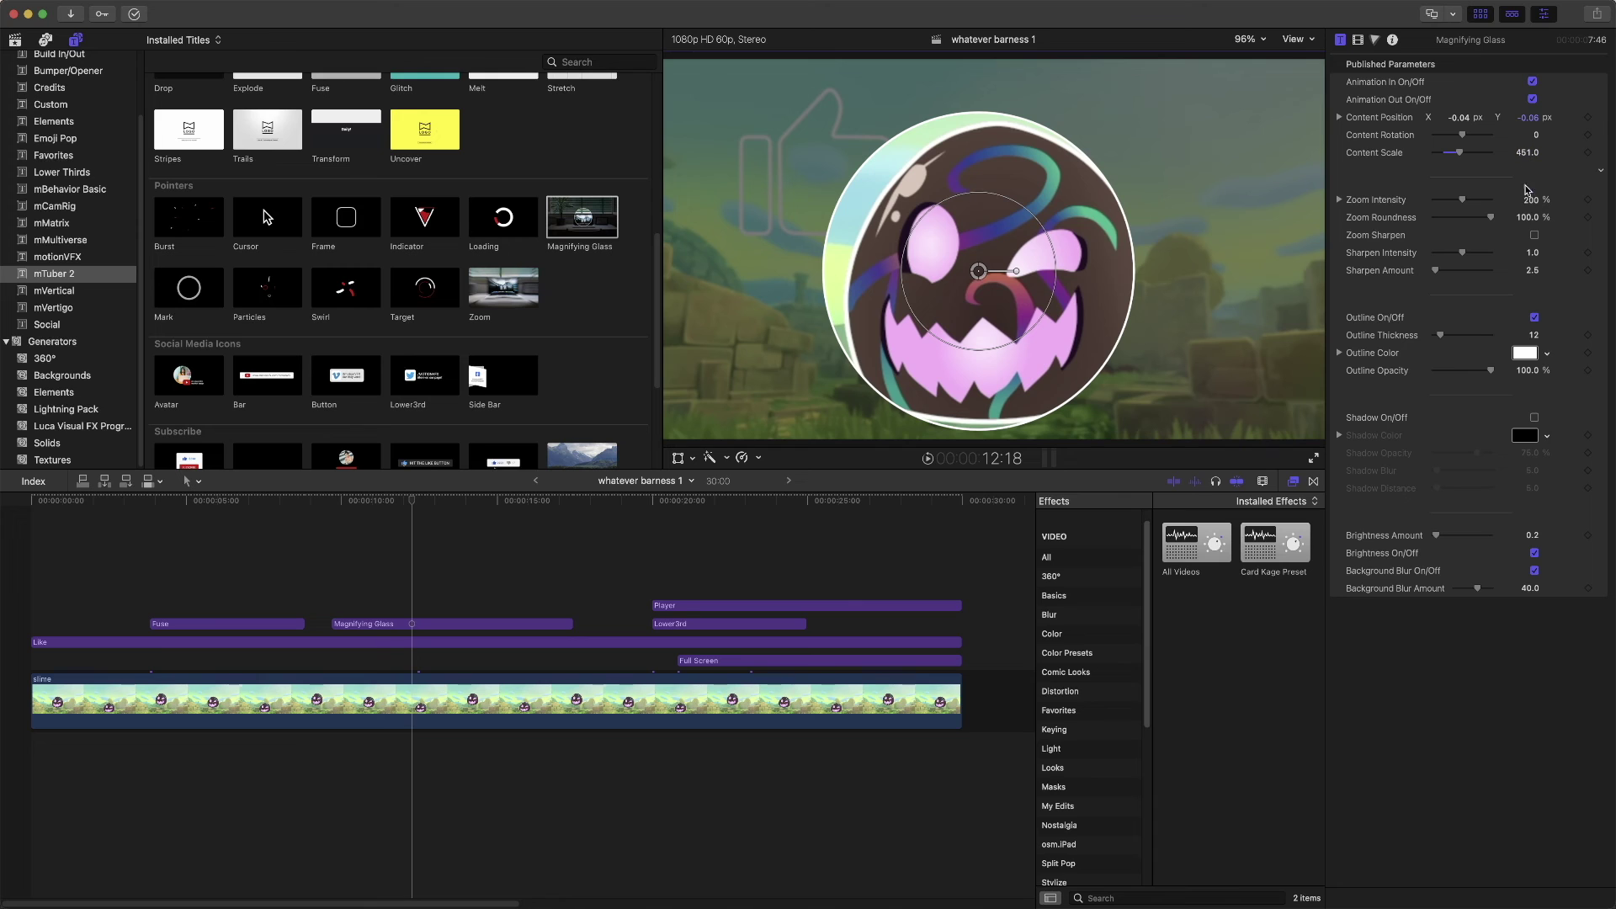
Toggle the Magnifying Glass's brightness off and on, and try 0% Zoom Roundness before restoring 100%
{"action": "left_click", "coordinate": [1533, 554]}
{"action": "left_click", "coordinate": [1533, 553]}
{"action": "left_click_drag", "start_coordinate": [1530, 220], "coordinate": [1530, 305]}
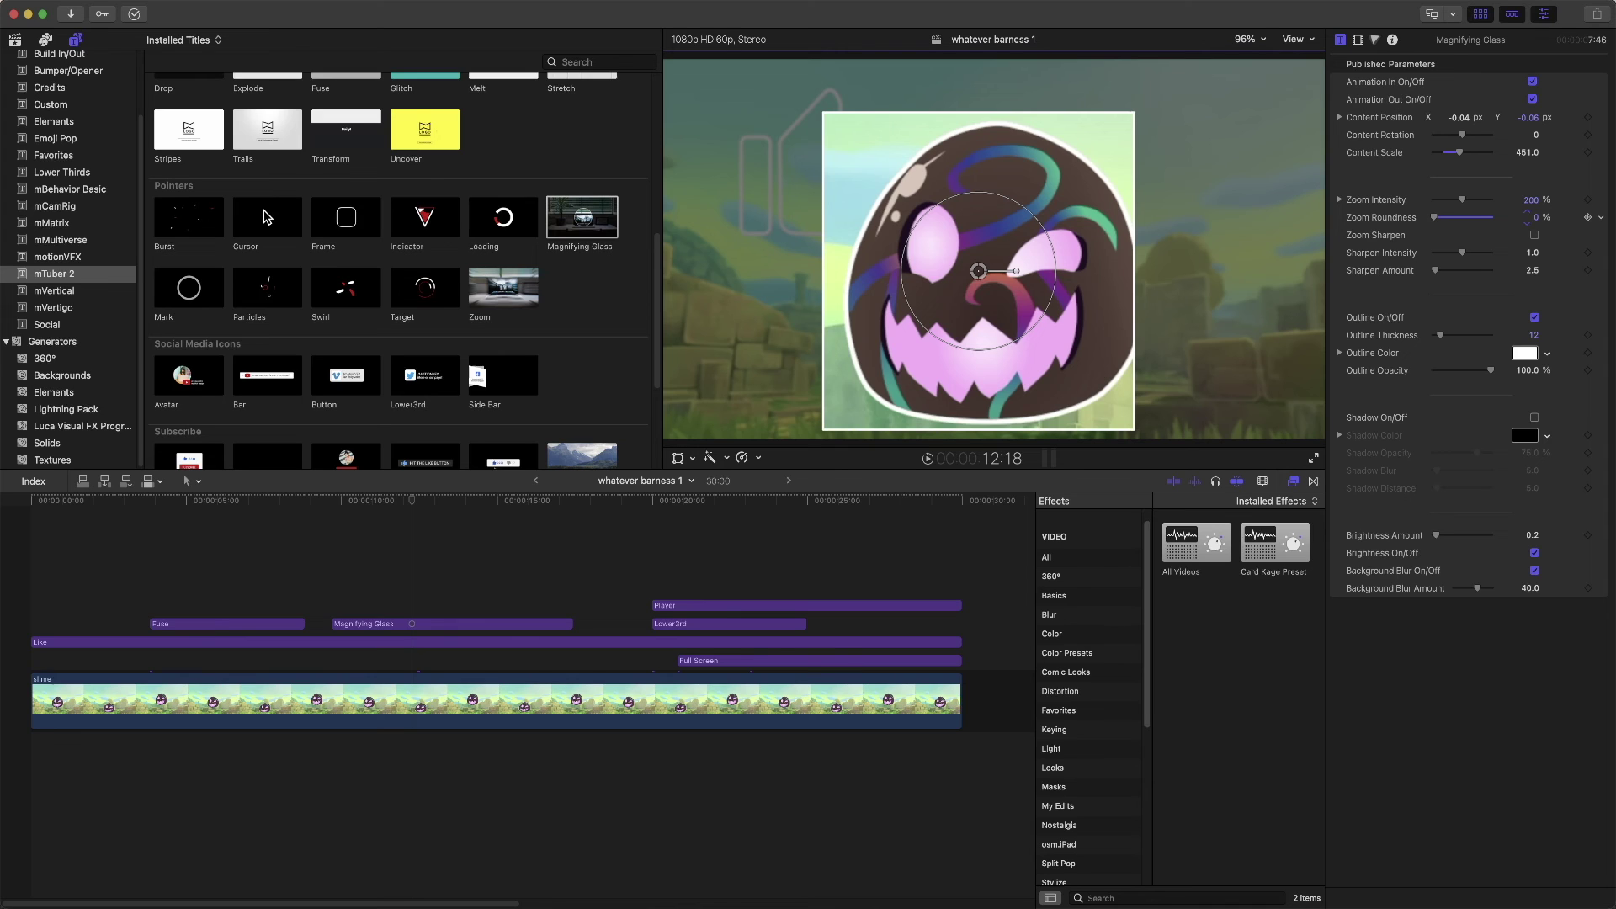
{"action": "left_click_drag", "start_coordinate": [1528, 217], "coordinate": [1529, 133]}
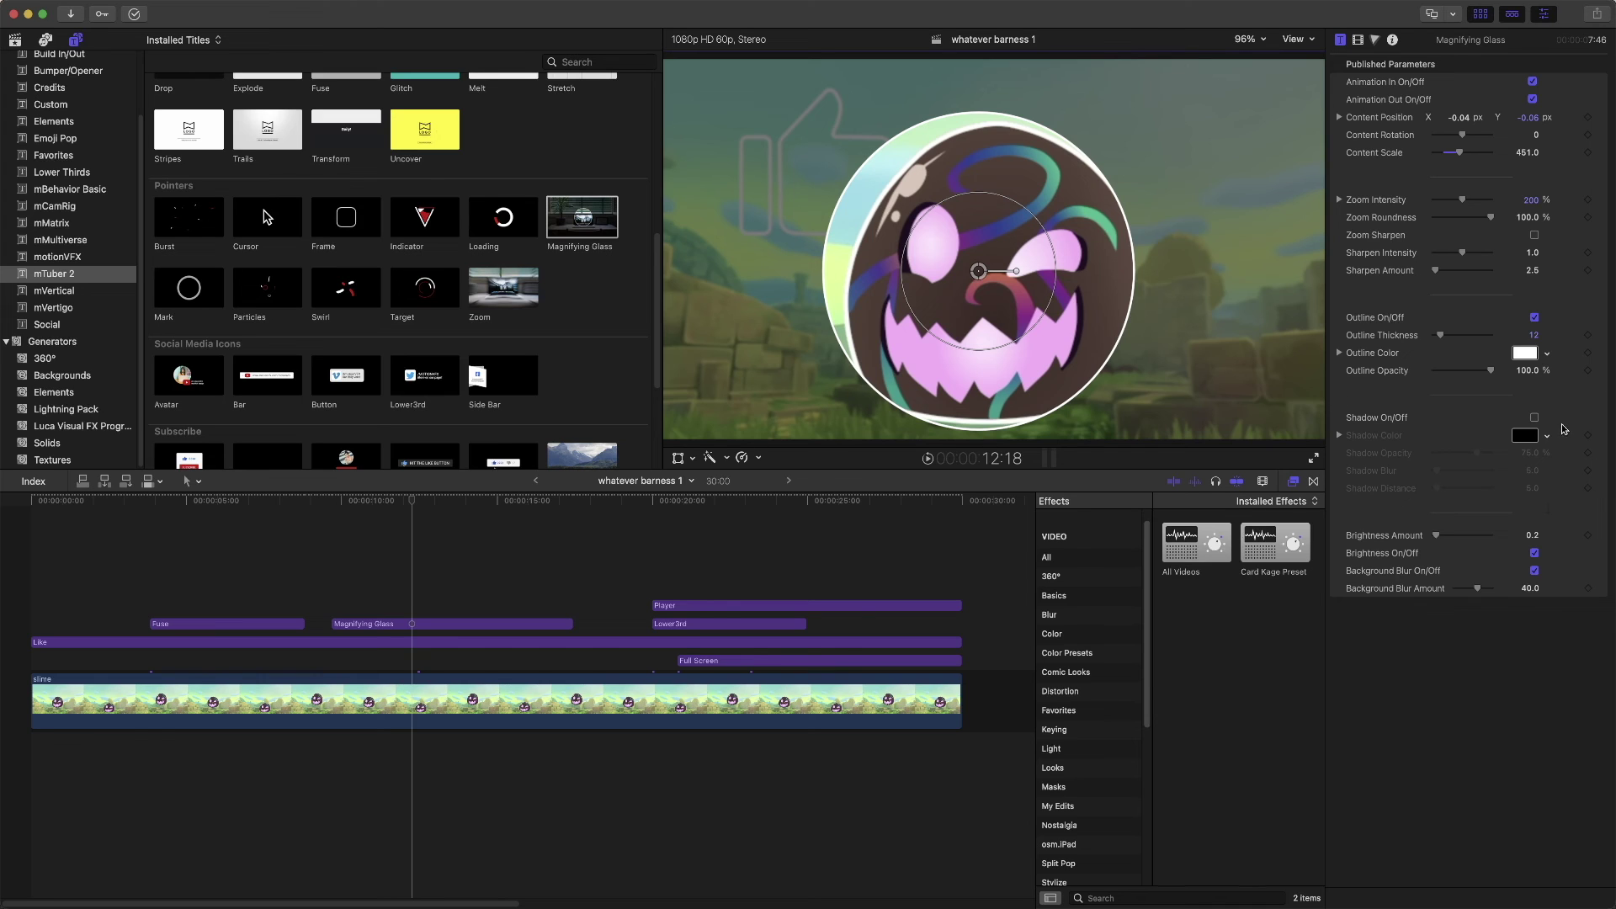
Enable the Magnifying Glass's shadow with opacity 100%, blur 175 and distance 131
{"action": "left_click", "coordinate": [1534, 418]}
{"action": "left_click", "coordinate": [1533, 417]}
{"action": "left_click", "coordinate": [1534, 417]}
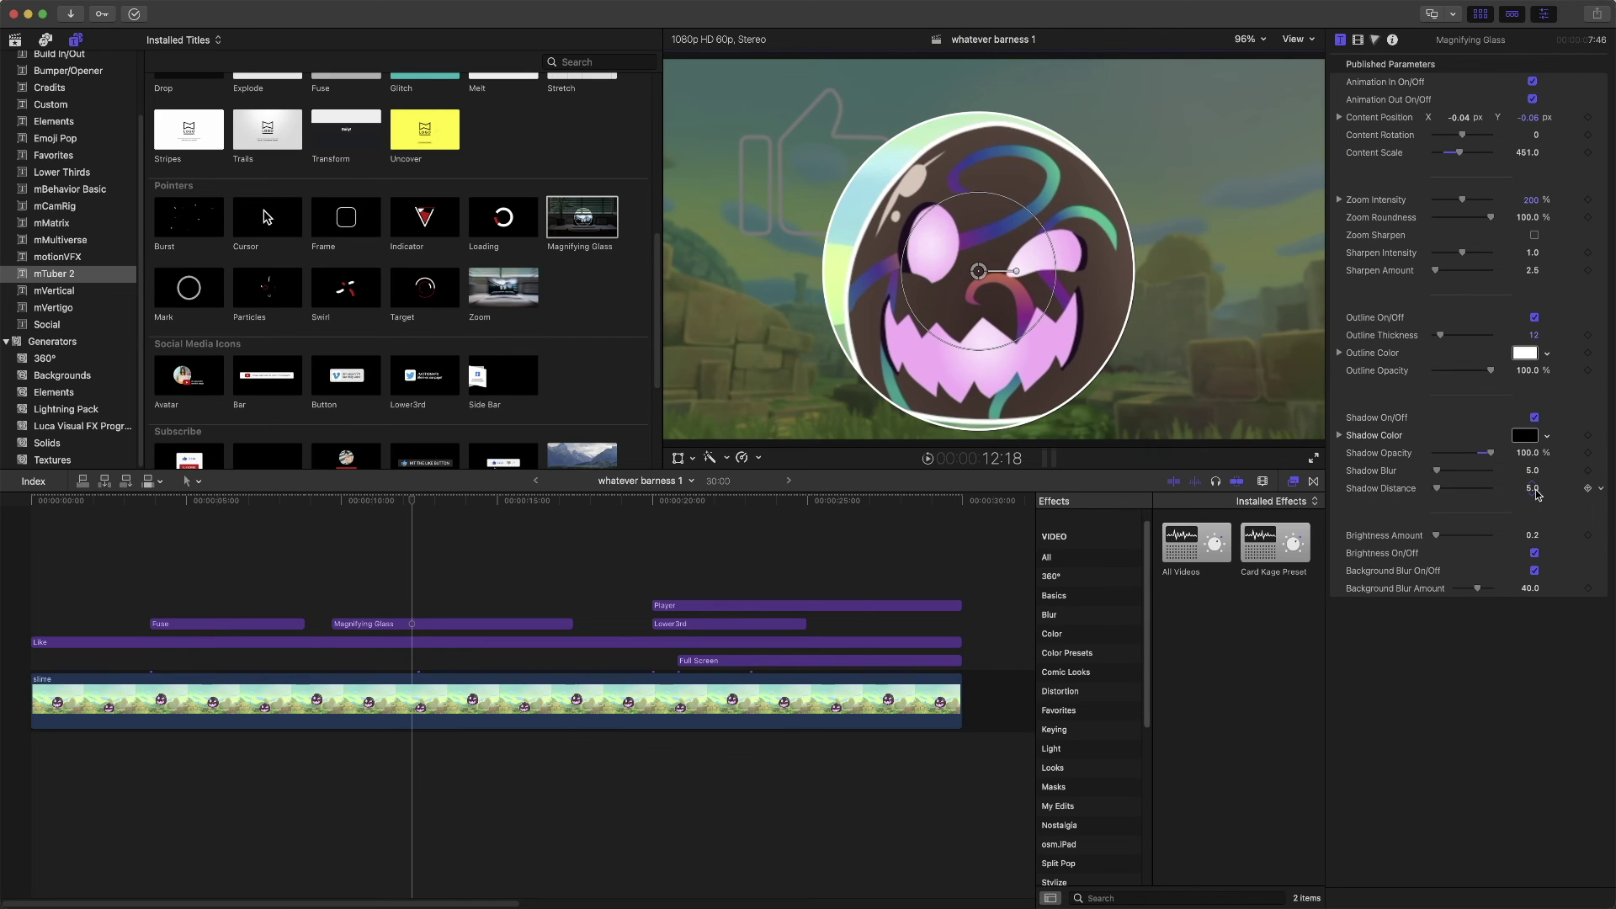
{"action": "left_click_drag", "start_coordinate": [1529, 488], "coordinate": [1529, 425]}
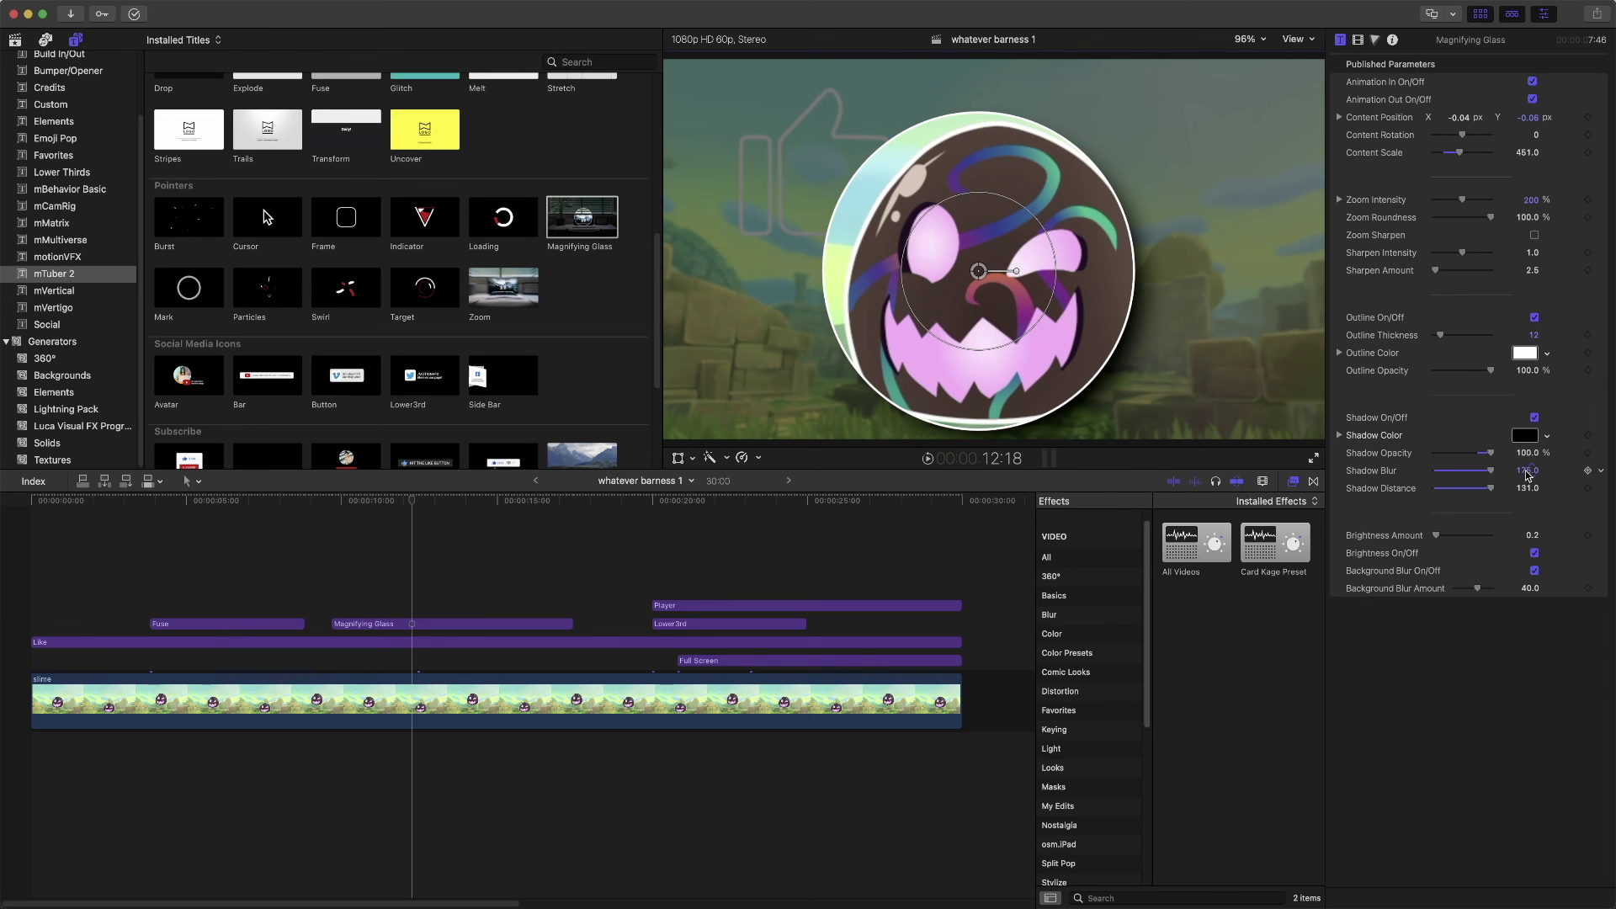
Add the Side Bar subscribe title near the start of the timeline and shorten it to 1:37
{"action": "scroll", "coordinate": [520, 393], "scroll_direction": "down", "scroll_amount": 2}
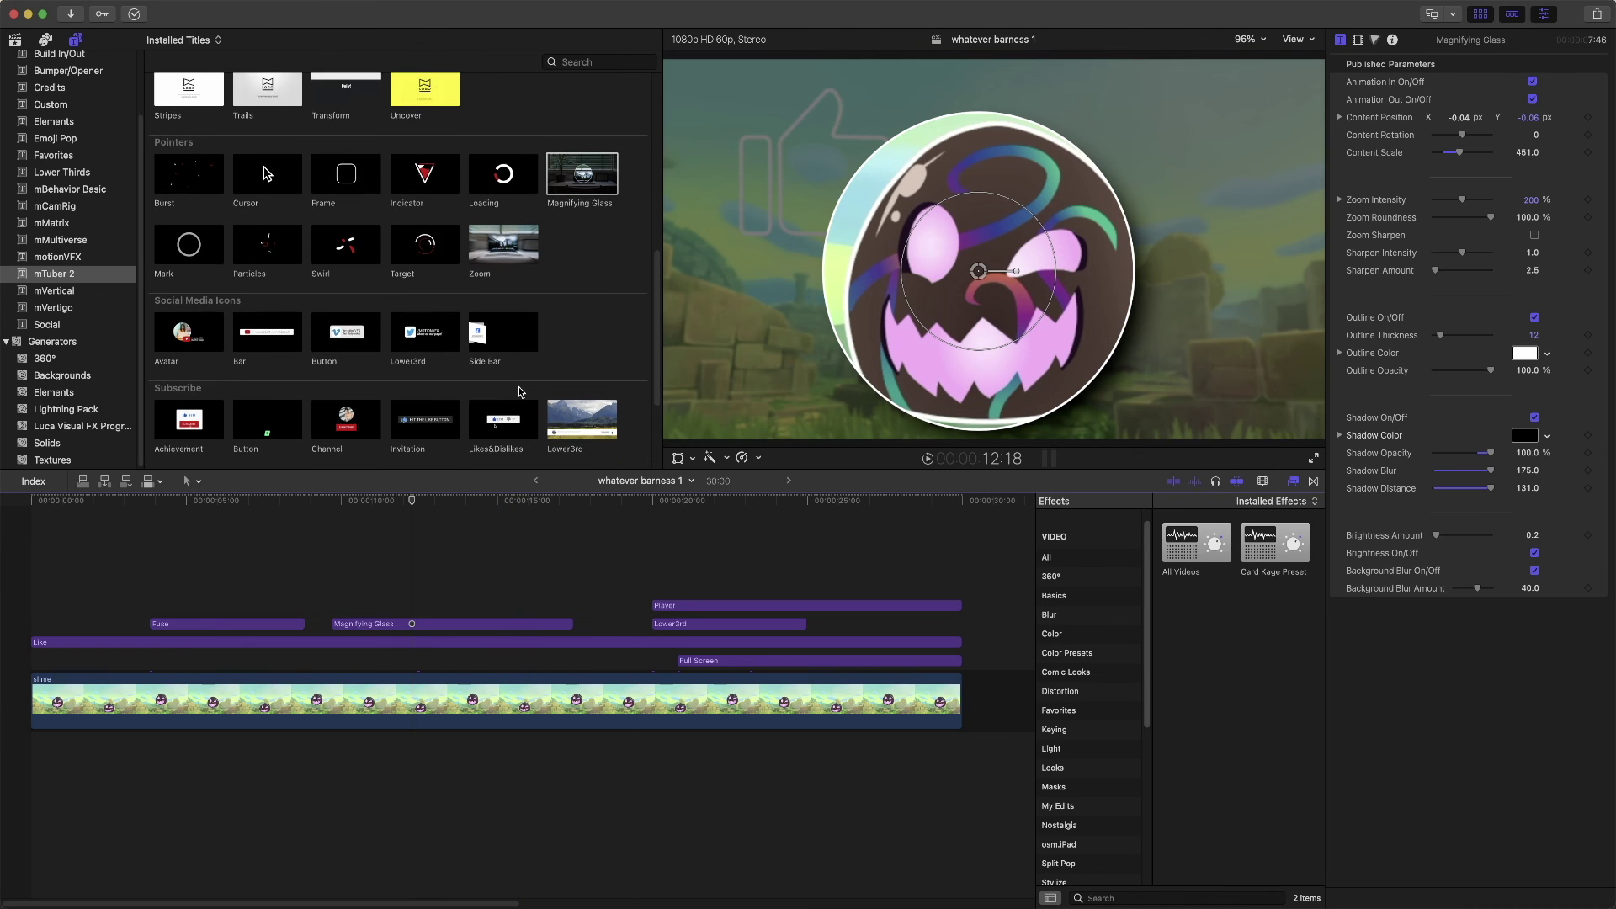
{"action": "scroll", "coordinate": [520, 393], "scroll_direction": "down", "scroll_amount": 1}
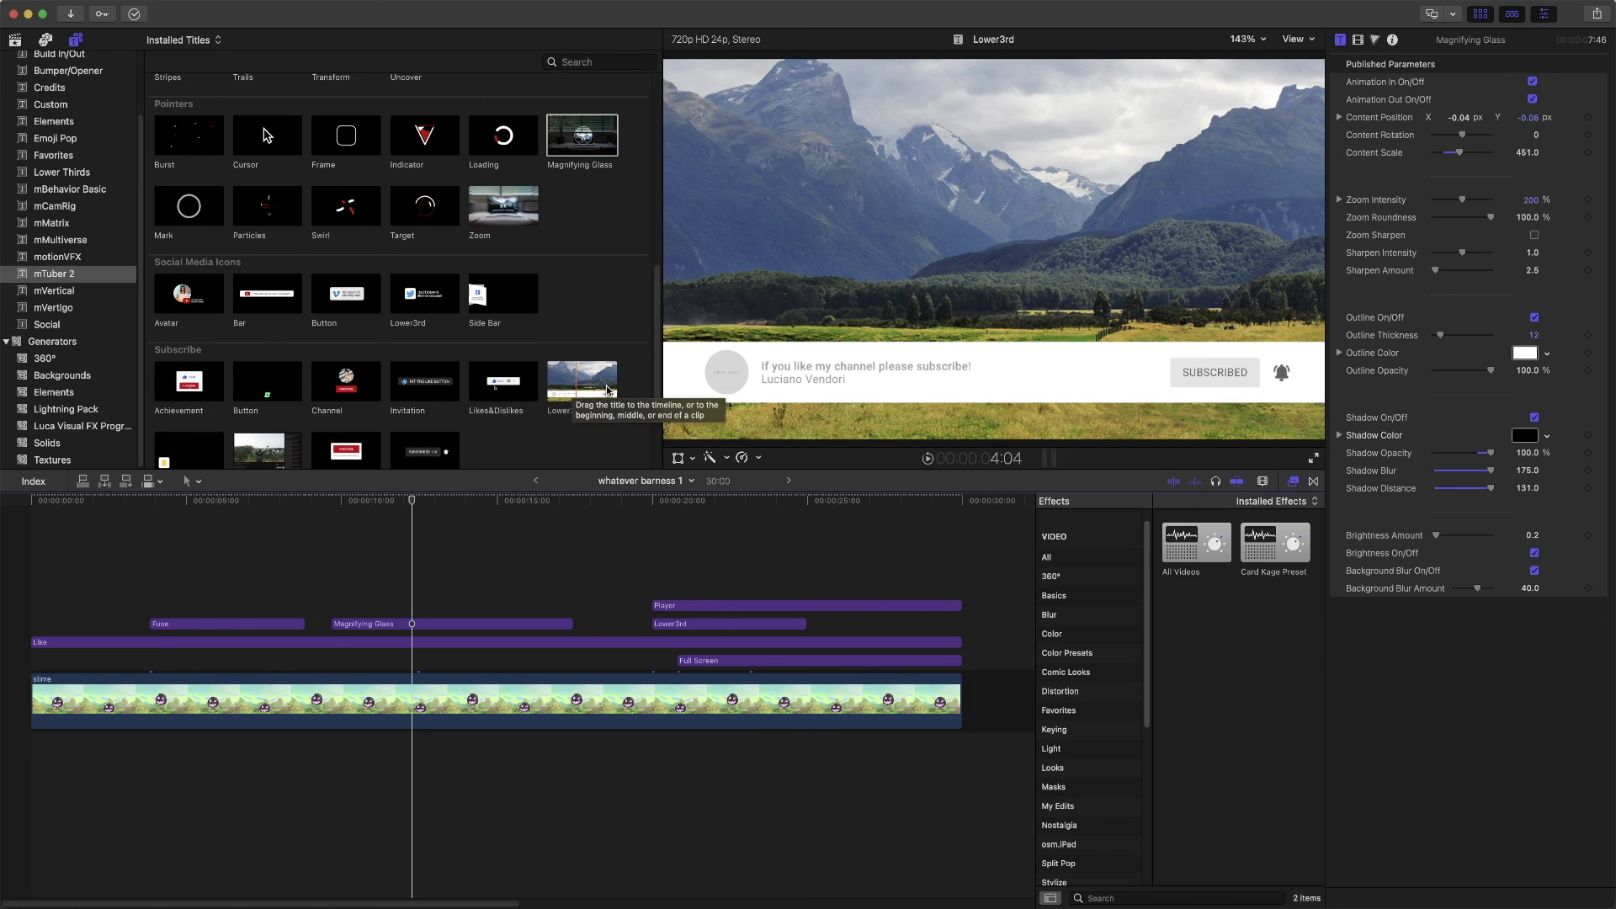
{"action": "scroll", "coordinate": [522, 402], "scroll_direction": "down", "scroll_amount": 2}
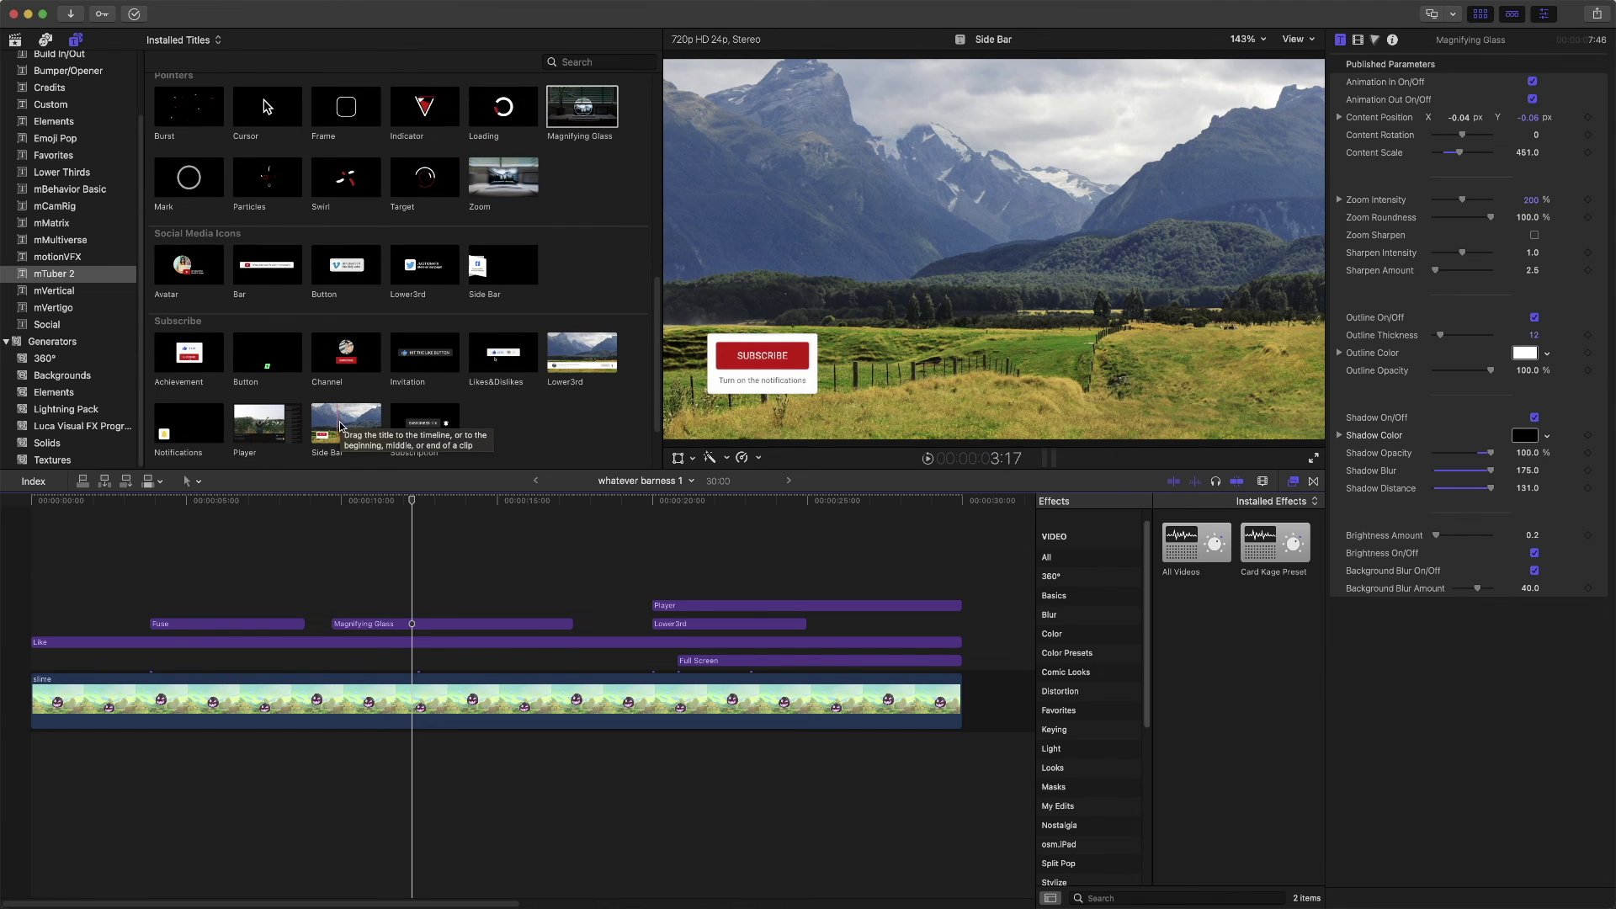
{"action": "left_click_drag", "start_coordinate": [340, 426], "coordinate": [46, 597]}
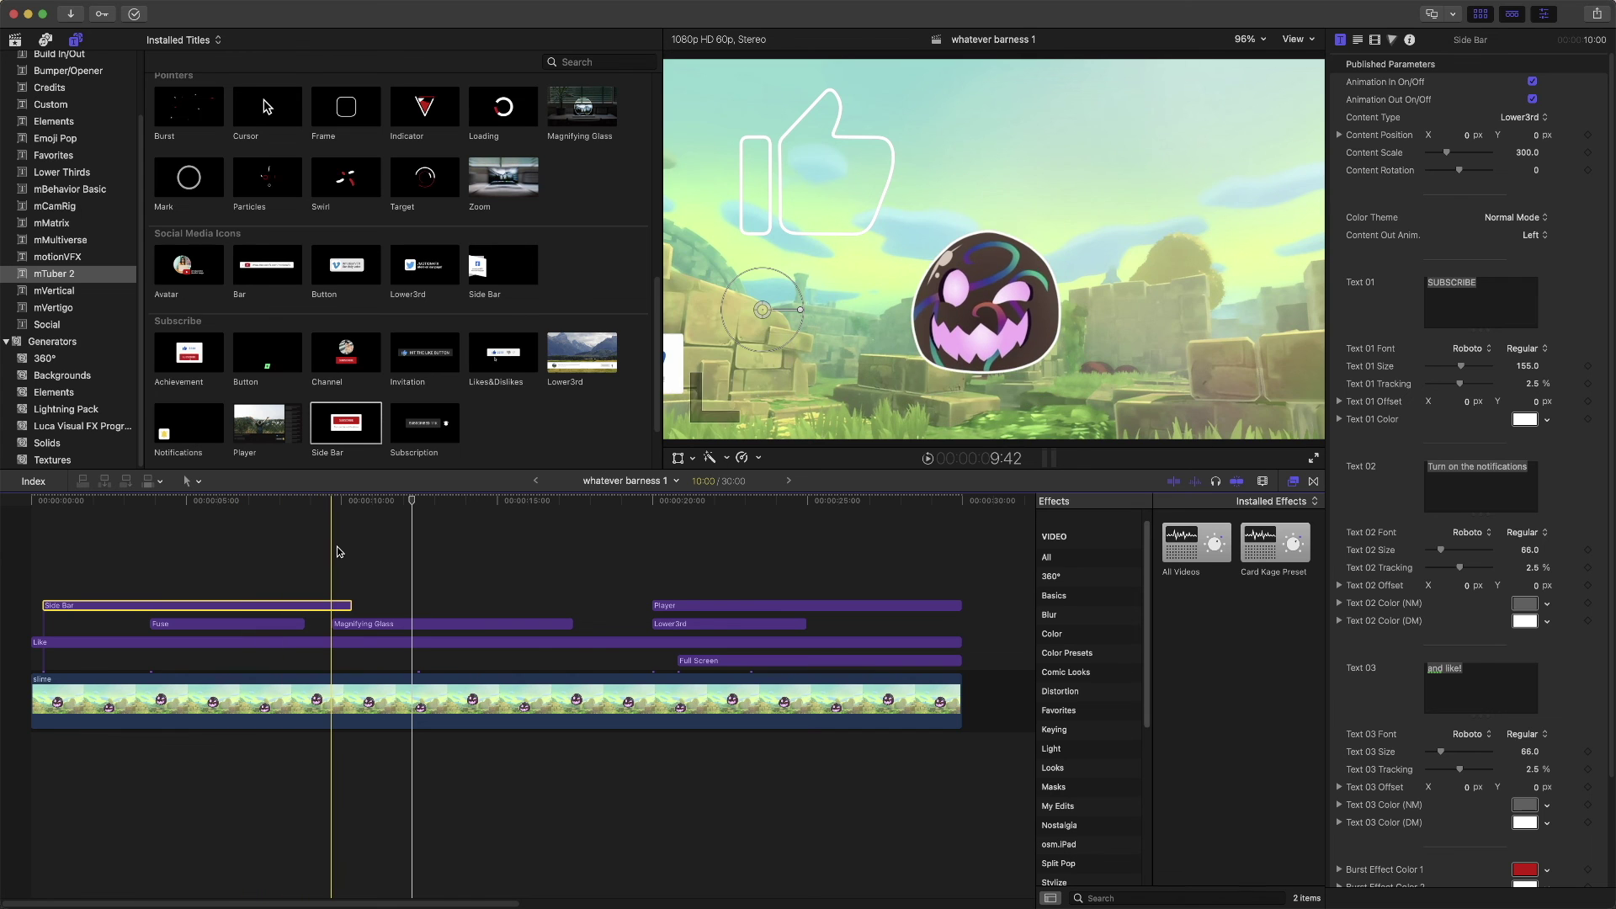
{"action": "left_click_drag", "start_coordinate": [352, 603], "coordinate": [90, 604]}
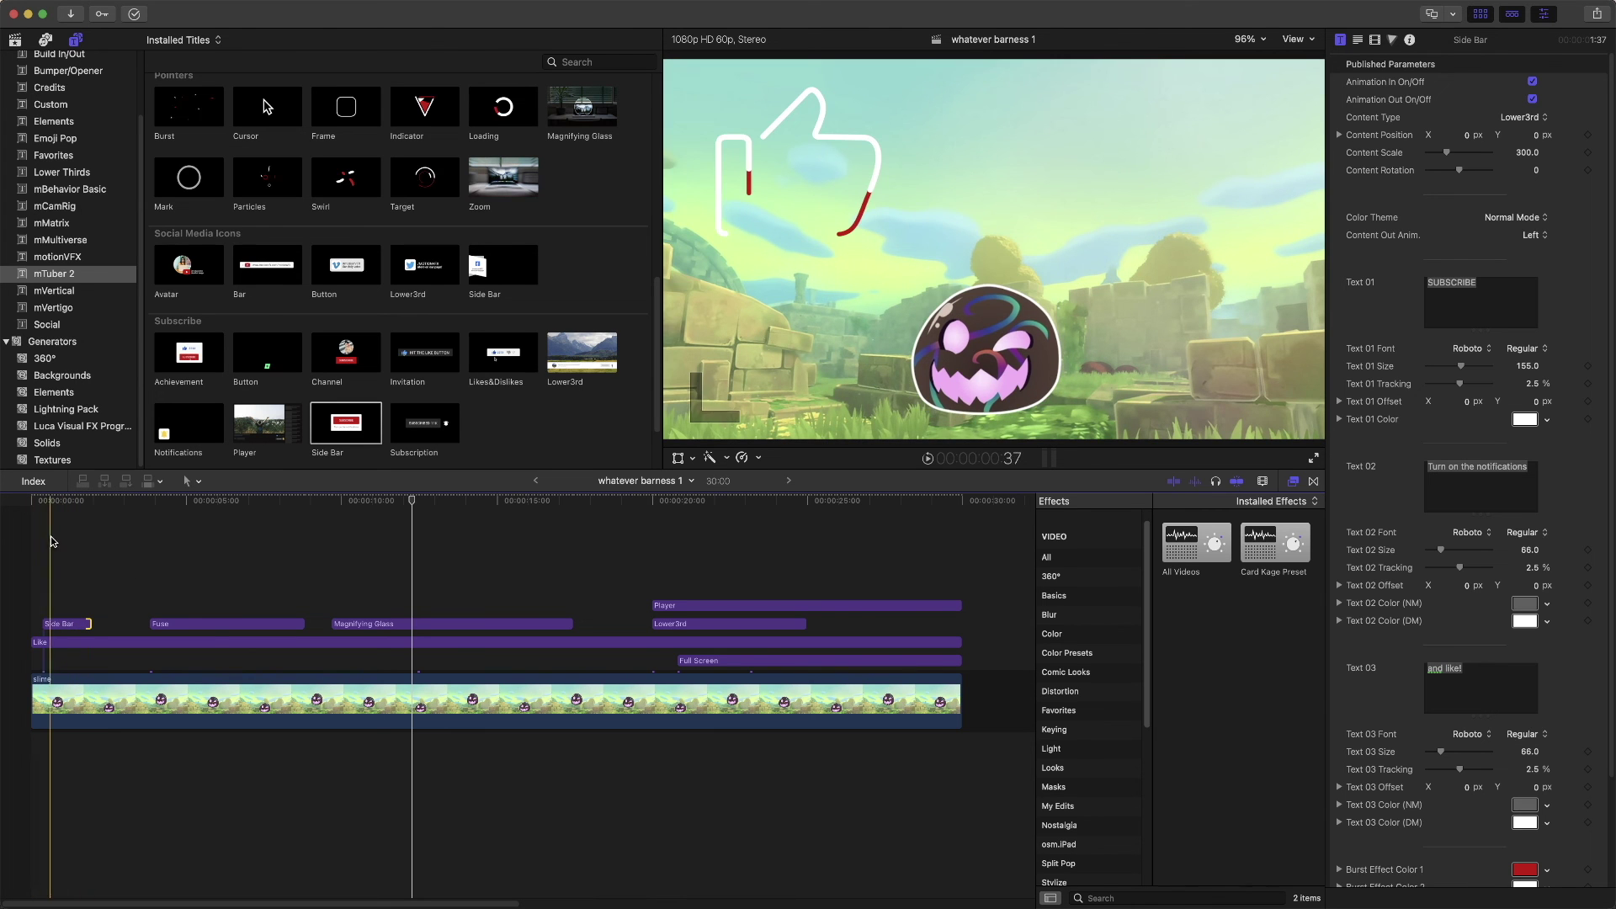
Play back the Side Bar title's animation from 0:22
{"action": "left_click", "coordinate": [40, 542]}
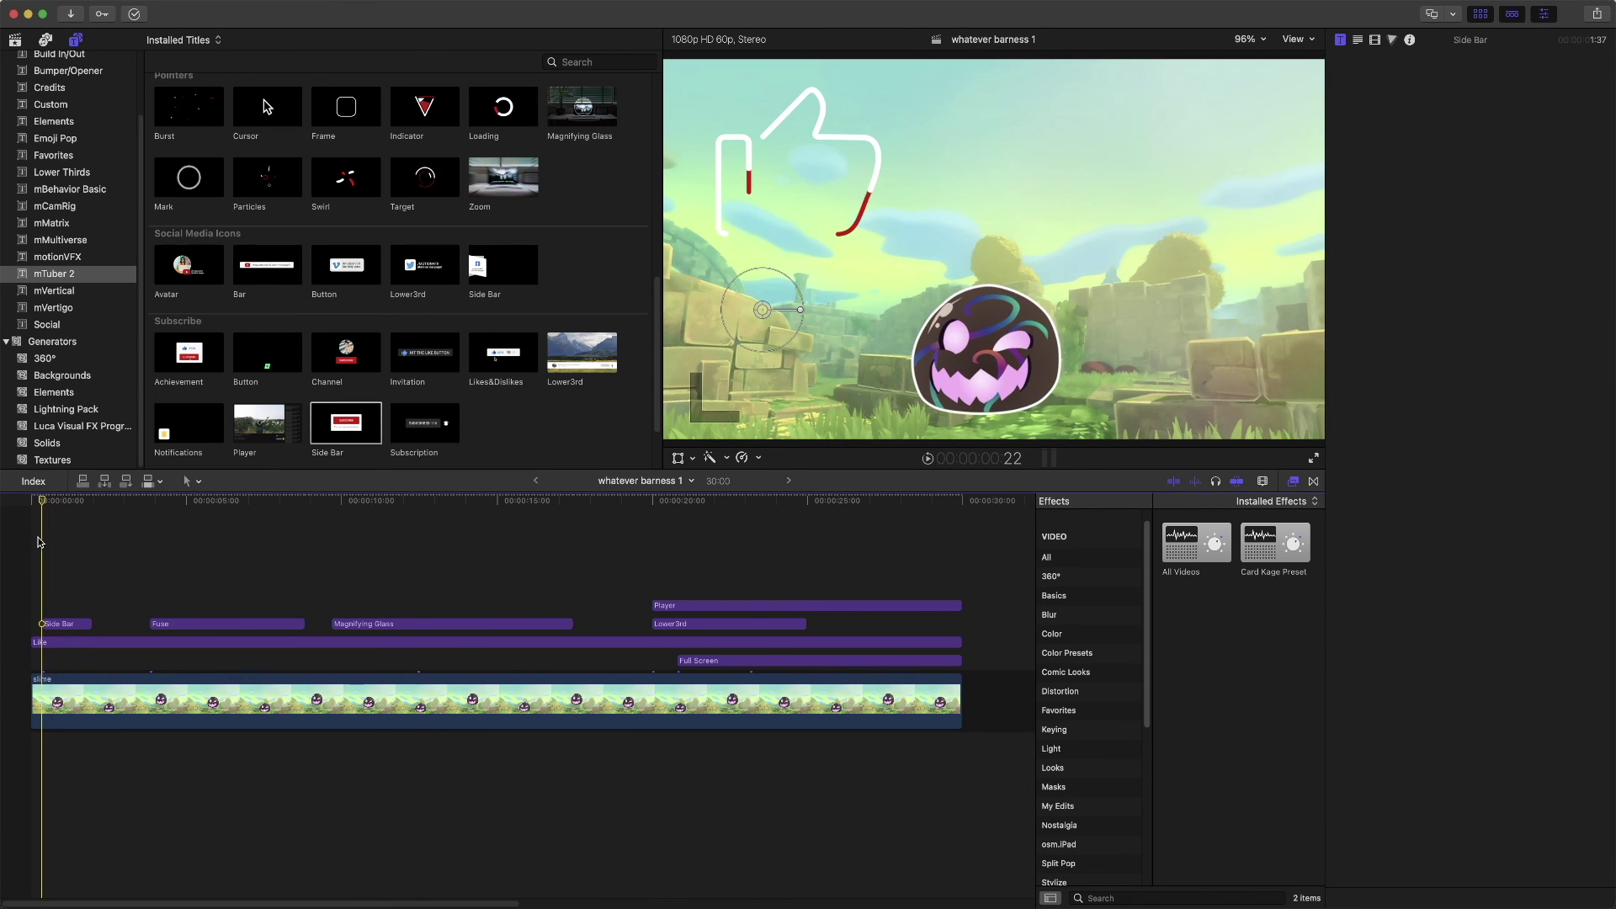
{"action": "left_click", "coordinate": [926, 459]}
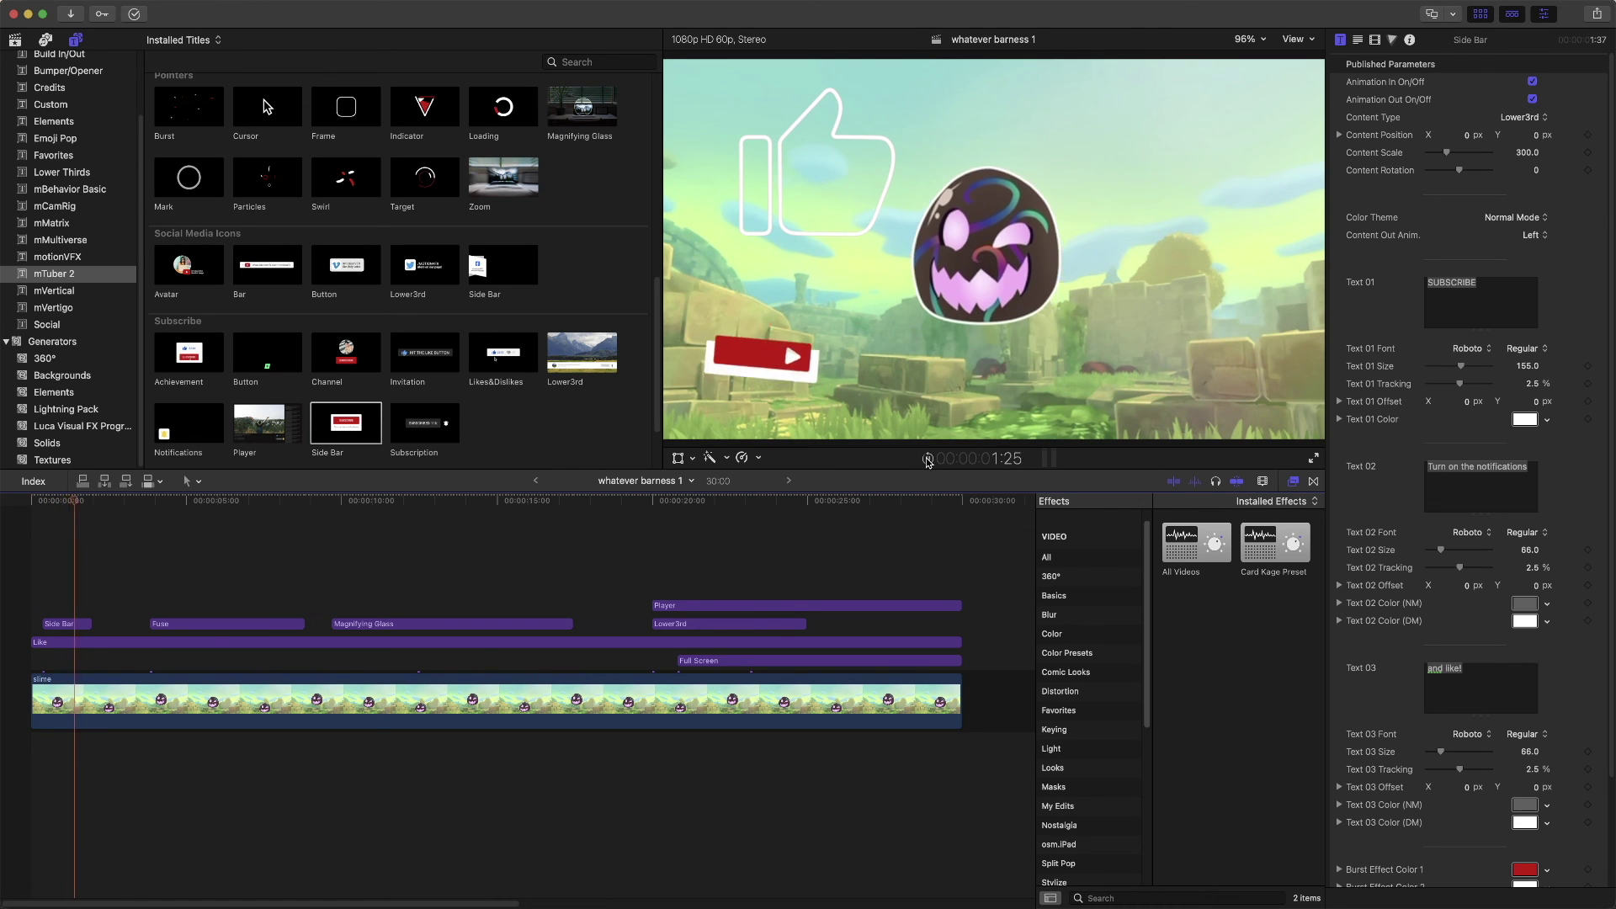
{"action": "left_click", "coordinate": [926, 459]}
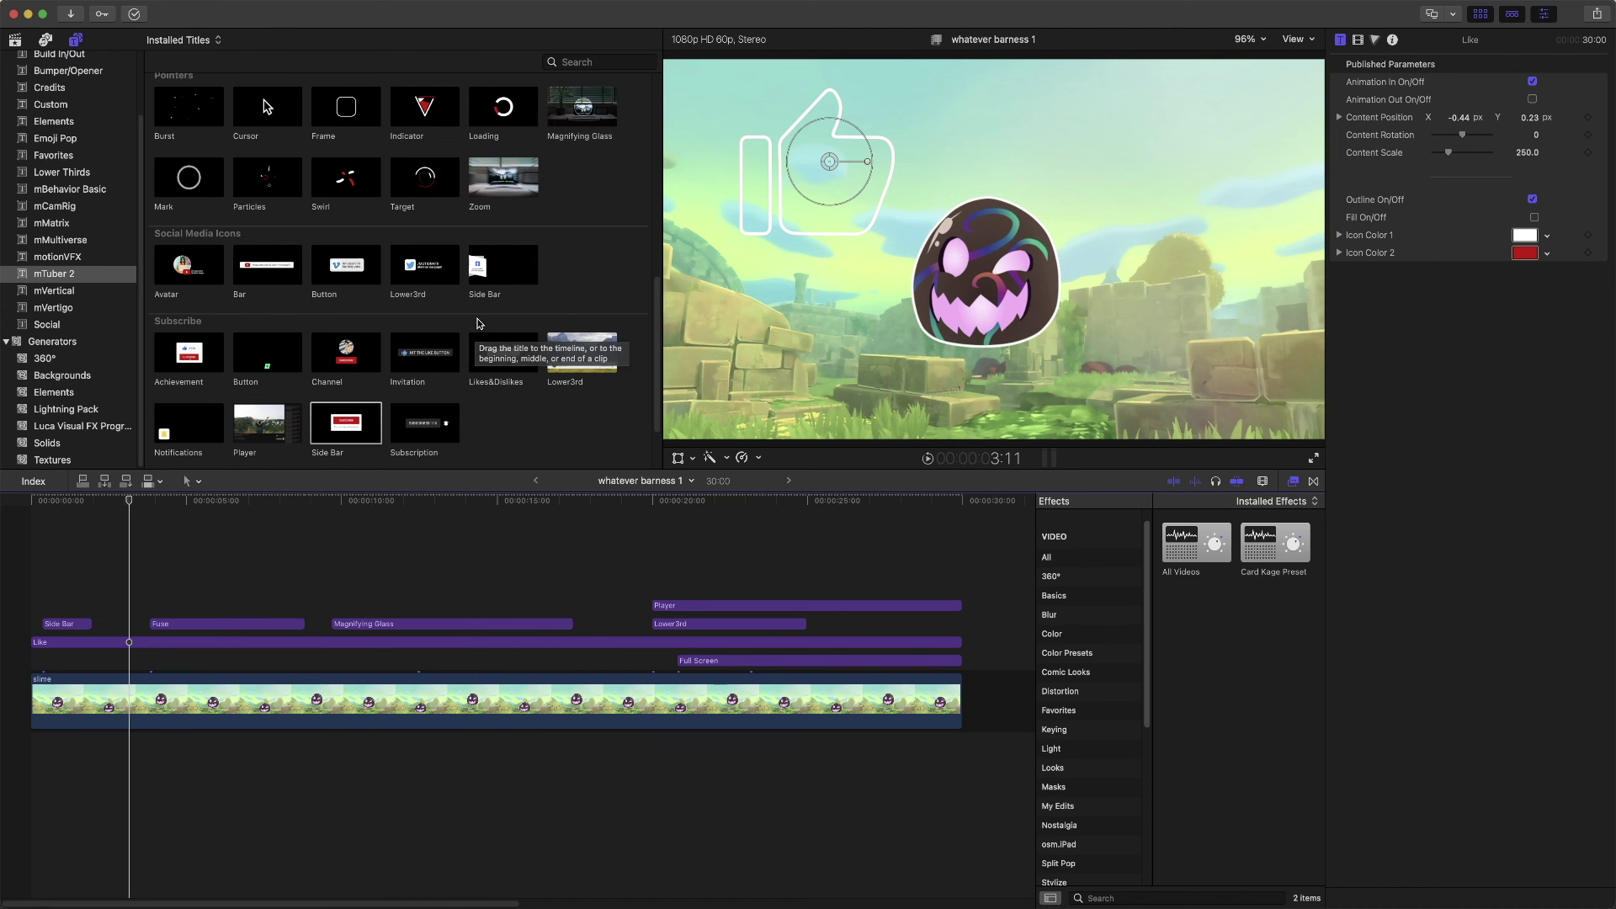
{"action": "scroll", "coordinate": [477, 323], "scroll_direction": "up", "scroll_amount": 1}
{"action": "scroll", "coordinate": [477, 323], "scroll_direction": "up", "scroll_amount": 3}
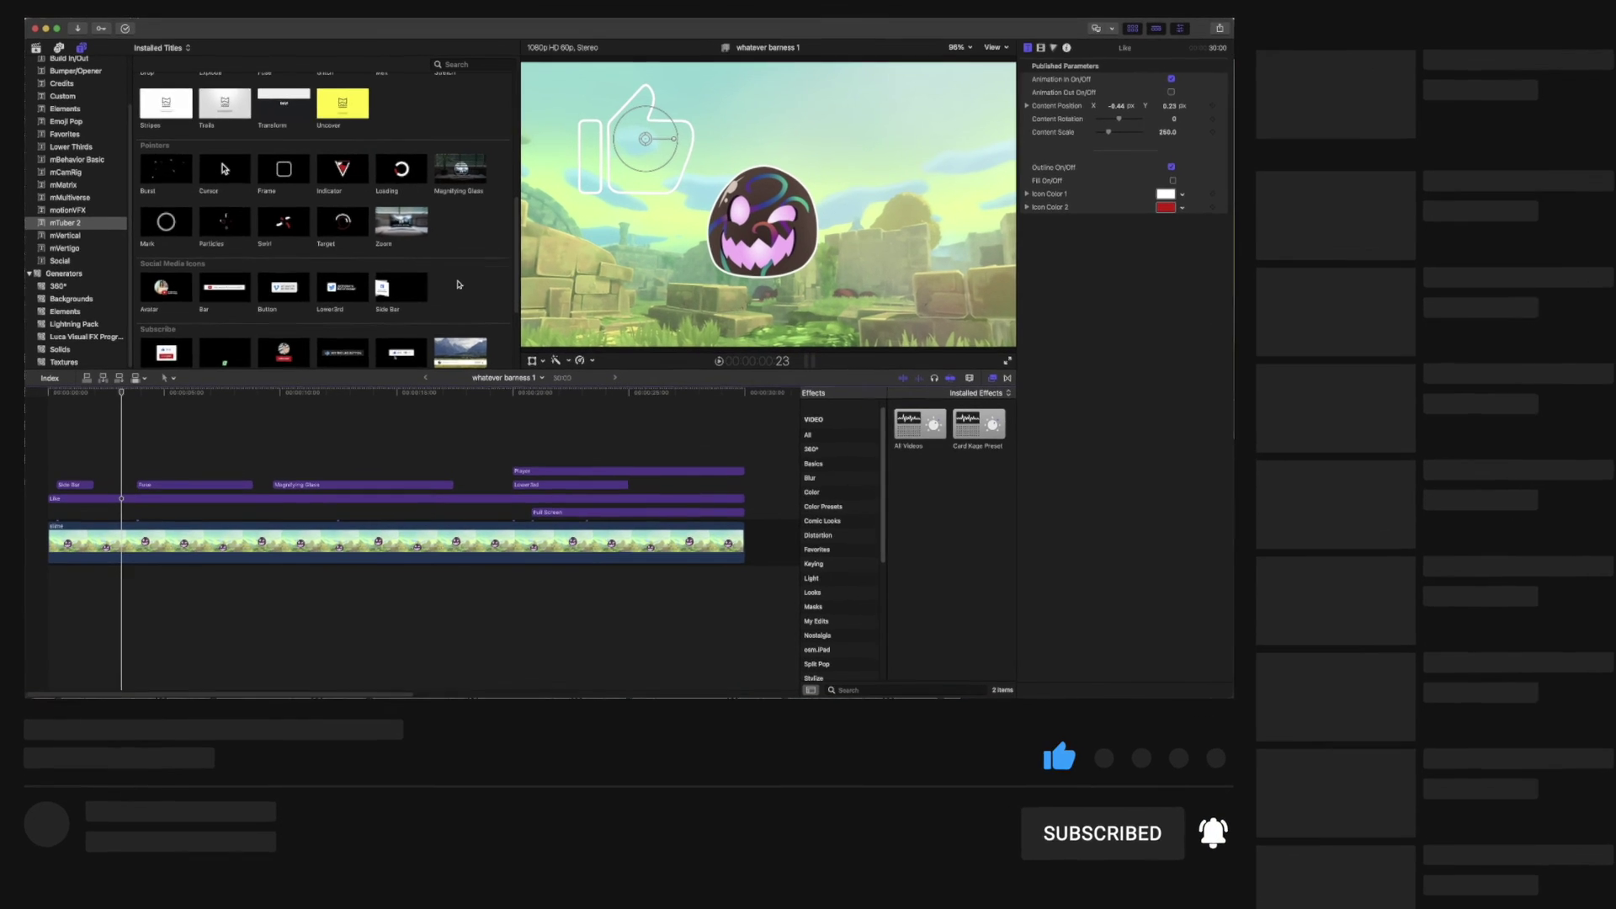
{"action": "scroll", "coordinate": [447, 279], "scroll_direction": "up", "scroll_amount": 2}
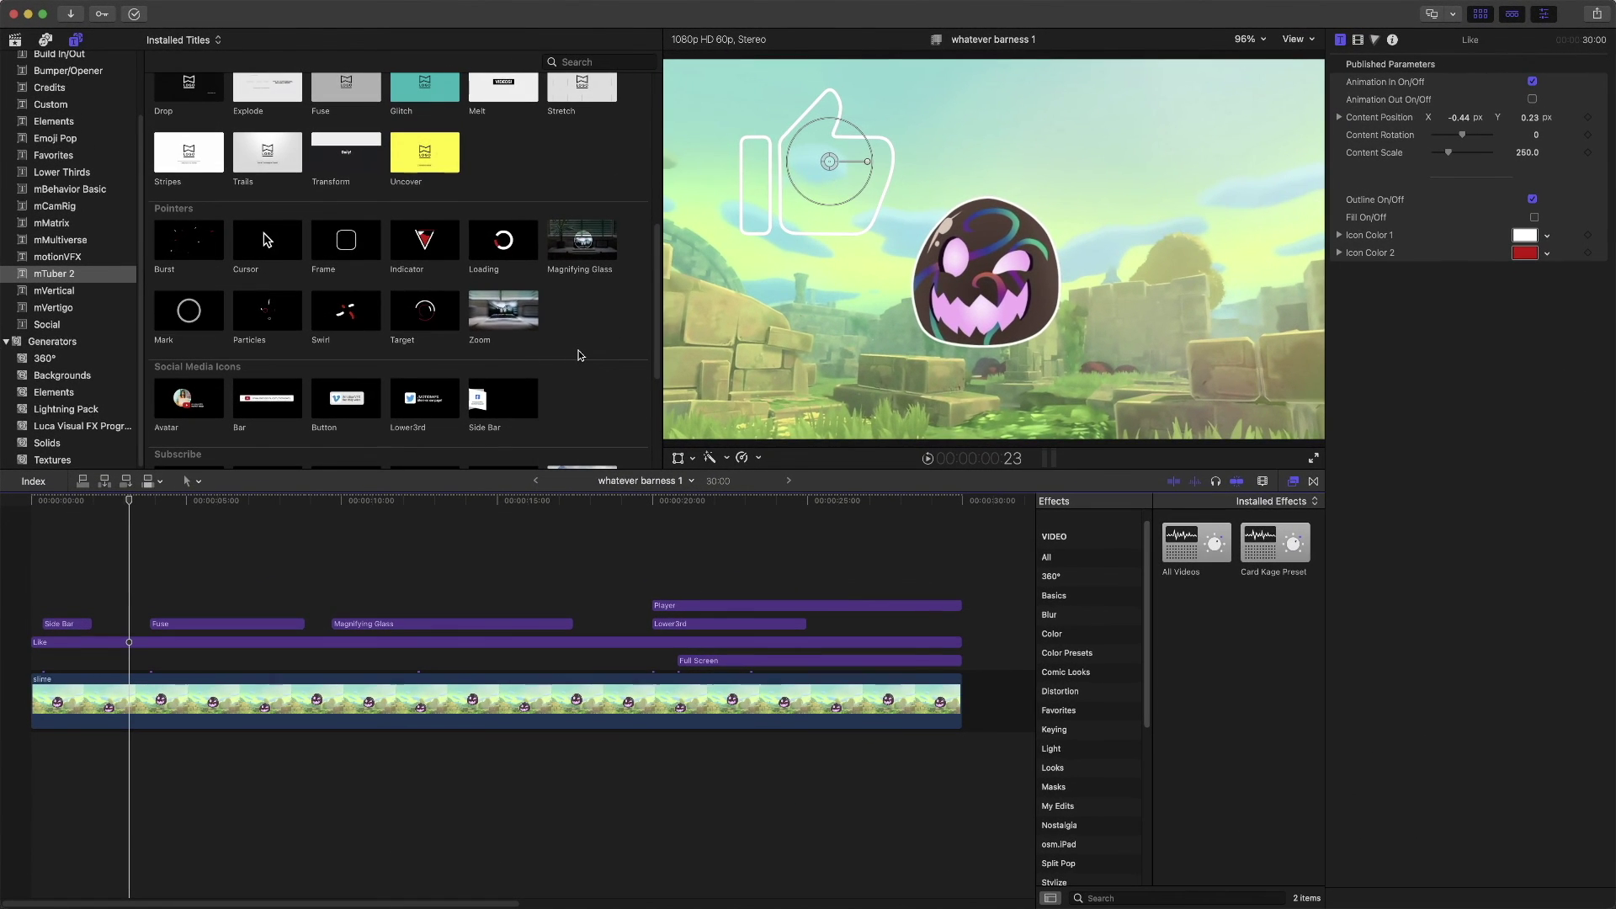